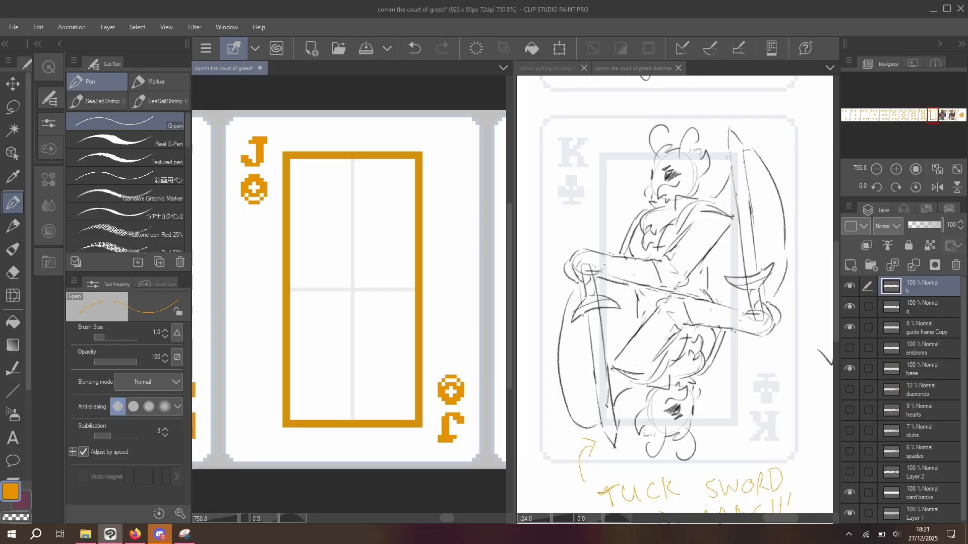
- Sample the dark brown outline colour from the Queen card's crook and return to the empty Jack card with the G-pen
{"action": "scroll", "coordinate": [446, 238], "scroll_direction": "down", "scroll_amount": 3}
{"action": "left_click_drag", "start_coordinate": [446, 239], "coordinate": [203, 244]}
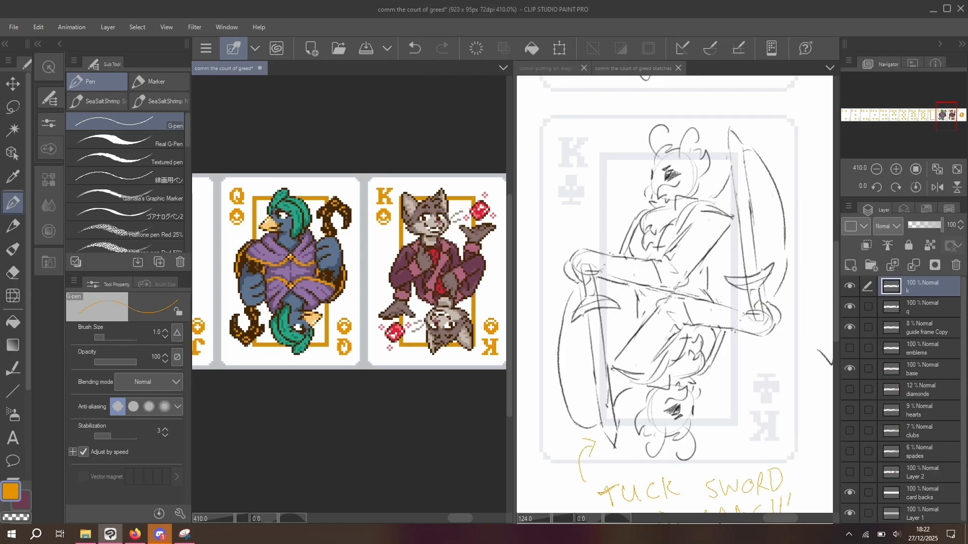
{"action": "left_click_drag", "start_coordinate": [222, 273], "coordinate": [424, 265]}
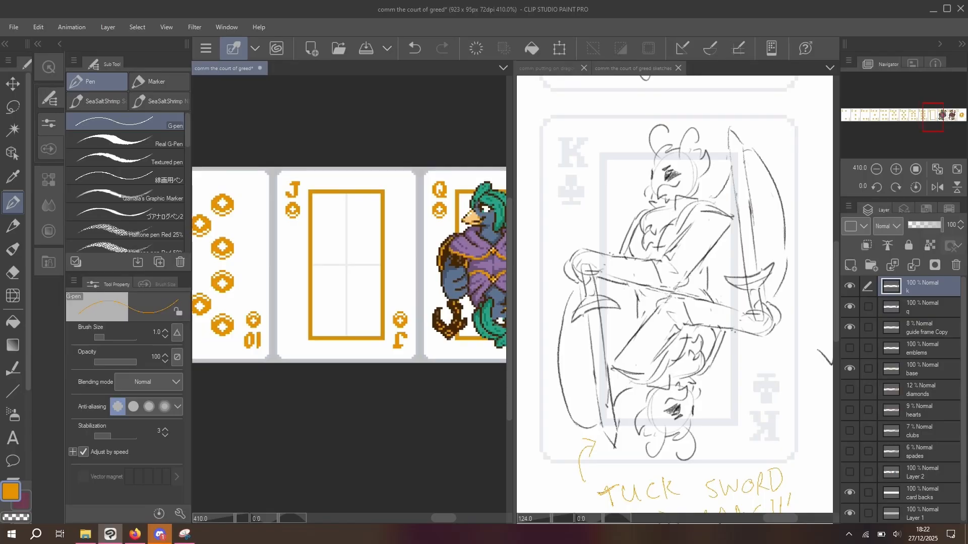
{"action": "scroll", "coordinate": [316, 229], "scroll_direction": "up", "scroll_amount": 3}
{"action": "scroll", "coordinate": [336, 436], "scroll_direction": "up", "scroll_amount": 1}
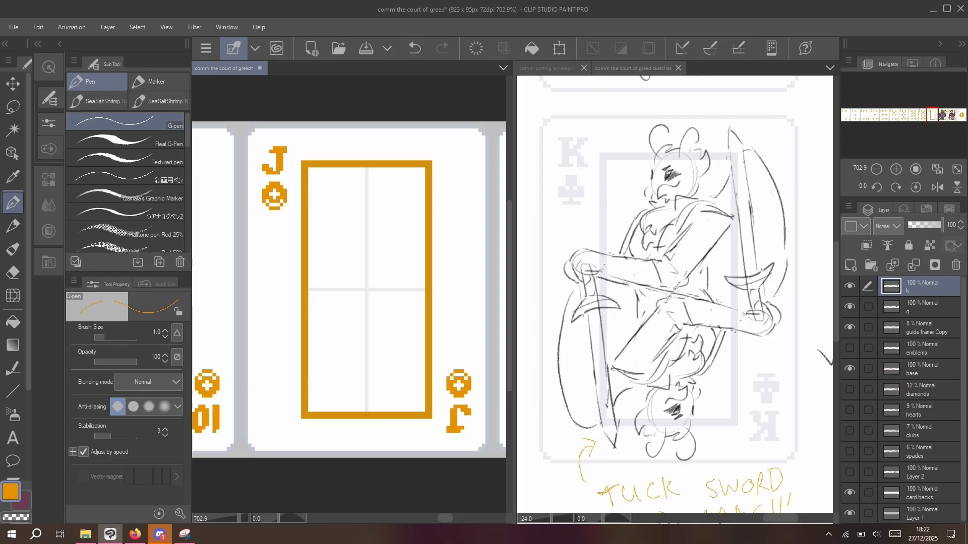
{"action": "left_click_drag", "start_coordinate": [474, 303], "coordinate": [232, 318]}
{"action": "left_click", "coordinate": [13, 174]}
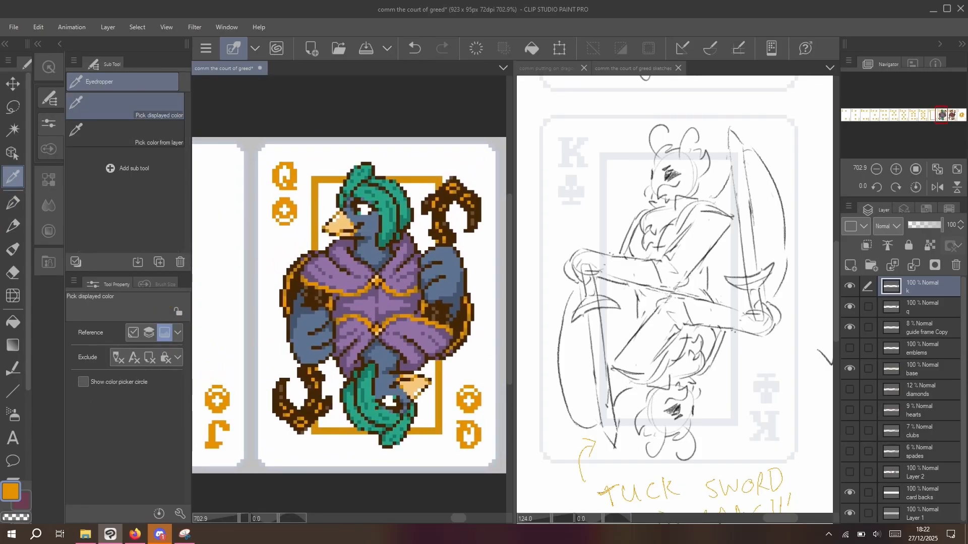
{"action": "left_click", "coordinate": [449, 193]}
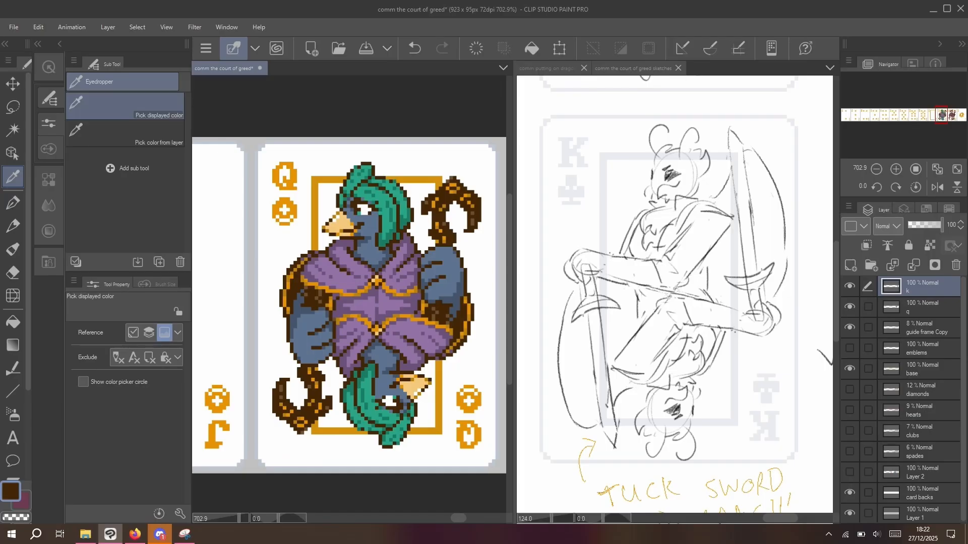
{"action": "left_click_drag", "start_coordinate": [226, 283], "coordinate": [460, 258]}
{"action": "scroll", "coordinate": [316, 308], "scroll_direction": "up", "scroll_amount": 1}
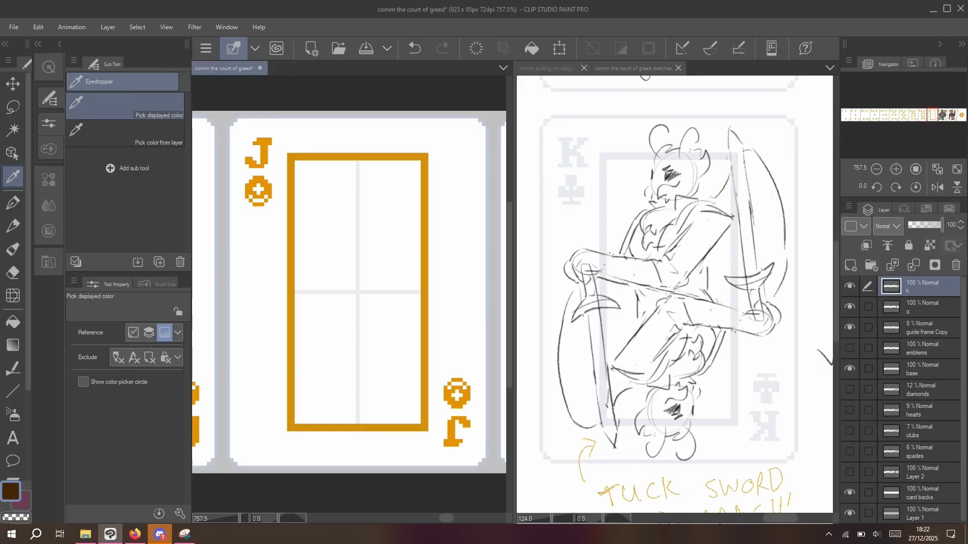
{"action": "key", "text": "p"}
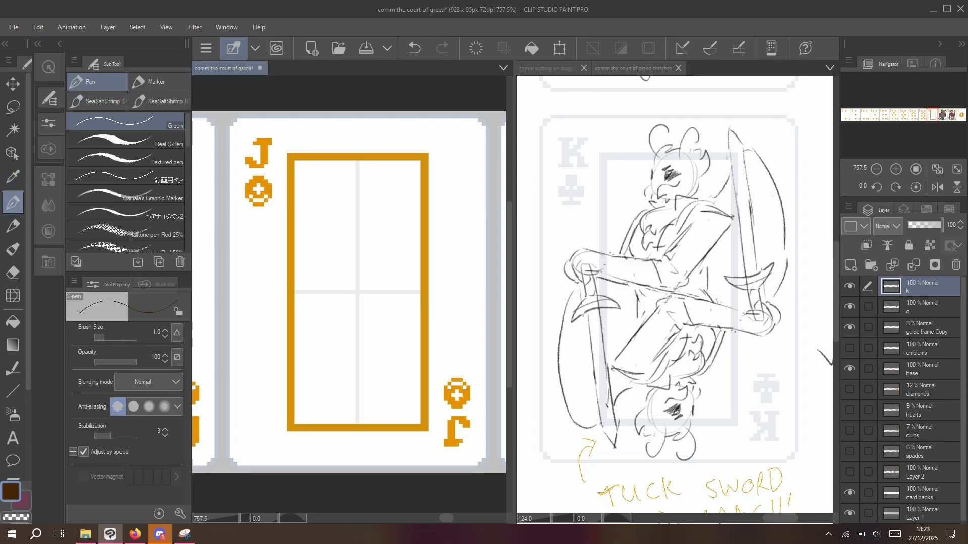
- Create a raster layer directly above "guide frame Copy" and name it "j"
{"action": "left_click", "coordinate": [910, 319]}
{"action": "left_click", "coordinate": [108, 27]}
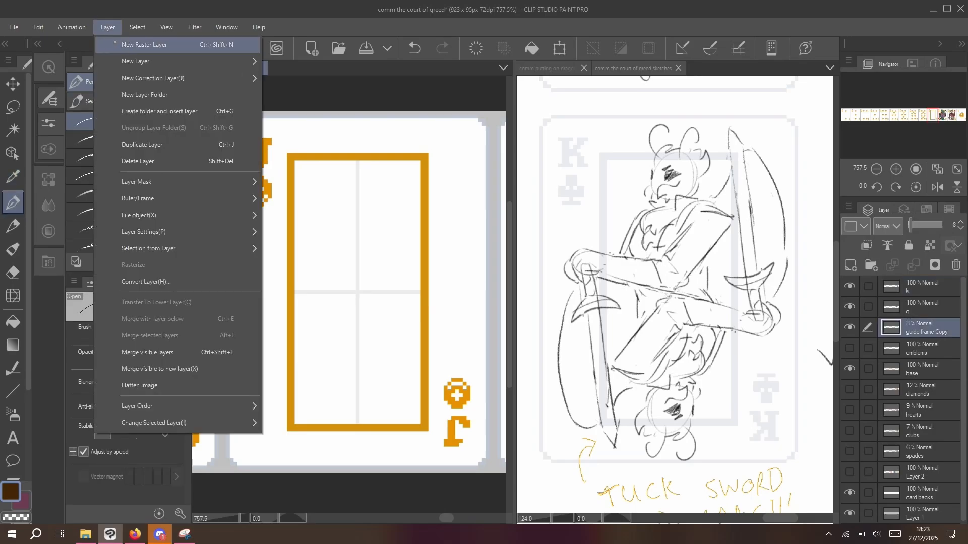
{"action": "left_click", "coordinate": [126, 44]}
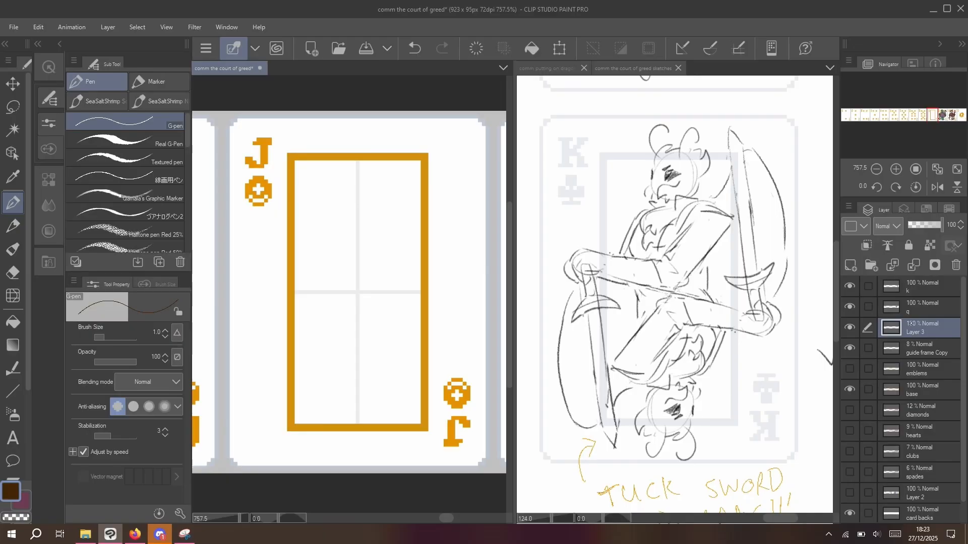
{"action": "double_click", "coordinate": [915, 332]}
{"action": "type", "text": "i"}
{"action": "key", "text": "Return"}
- Sketch the Jack's round head, rear shoulder with upper arm, and the top edge of the extended forearm
{"action": "mouse_move", "coordinate": [386, 201]}
{"action": "left_mouse_down"}
{"action": "mouse_move", "coordinate": [392, 173]}
{"action": "mouse_move", "coordinate": [368, 157]}
{"action": "mouse_move", "coordinate": [352, 164]}
{"action": "mouse_move", "coordinate": [343, 204]}
{"action": "mouse_move", "coordinate": [348, 190]}
{"action": "mouse_move", "coordinate": [351, 210]}
{"action": "mouse_move", "coordinate": [382, 203]}
{"action": "left_mouse_up"}
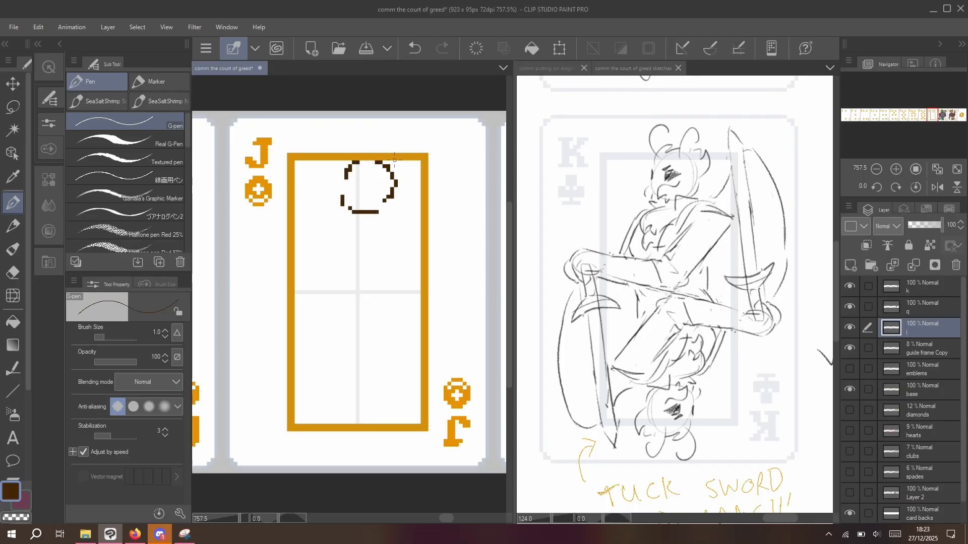
{"action": "left_click_drag", "start_coordinate": [392, 285], "coordinate": [406, 228]}
{"action": "key", "text": "ctrl+z"}
{"action": "mouse_move", "coordinate": [387, 282]}
{"action": "left_mouse_down"}
{"action": "mouse_move", "coordinate": [414, 238]}
{"action": "mouse_move", "coordinate": [388, 228]}
{"action": "mouse_move", "coordinate": [352, 271]}
{"action": "left_mouse_up"}
{"action": "left_click_drag", "start_coordinate": [337, 269], "coordinate": [299, 278]}
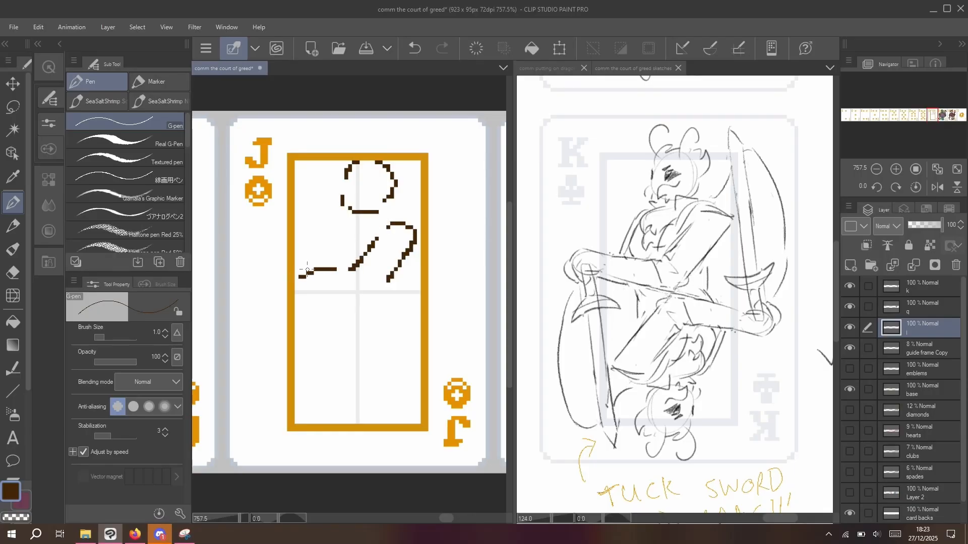
- Draw the Jack's front chest line and hand, plus two long sword blade edges running from the hand to the frame's lower edge
{"action": "mouse_move", "coordinate": [346, 235]}
{"action": "left_mouse_down"}
{"action": "mouse_move", "coordinate": [327, 258]}
{"action": "mouse_move", "coordinate": [273, 274]}
{"action": "mouse_move", "coordinate": [315, 411]}
{"action": "left_mouse_up"}
{"action": "key", "text": "ctrl+z"}
{"action": "key", "text": "ctrl+z"}
{"action": "mouse_move", "coordinate": [285, 298]}
{"action": "left_mouse_down"}
{"action": "mouse_move", "coordinate": [312, 426]}
{"action": "mouse_move", "coordinate": [320, 418]}
{"action": "left_mouse_up"}
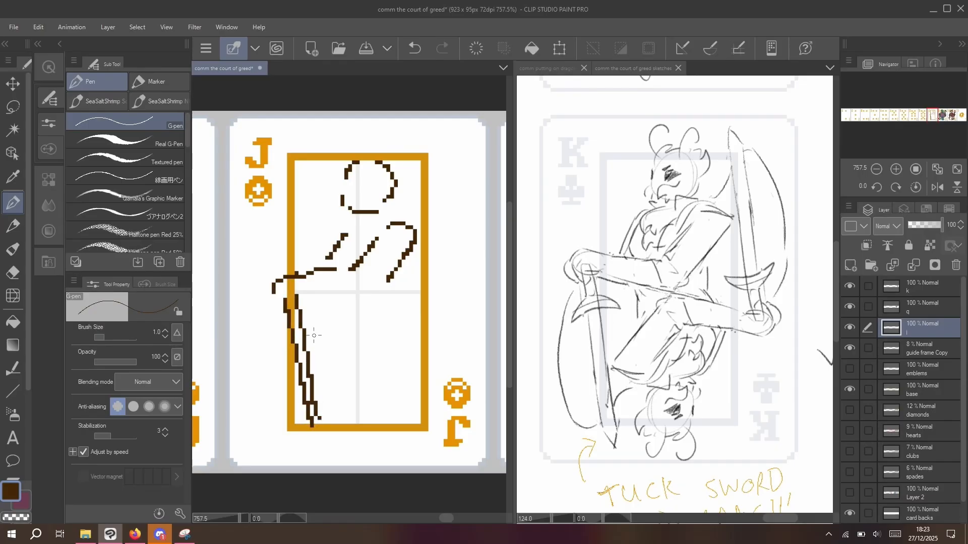
{"action": "key", "text": "ctrl+z"}
{"action": "left_click_drag", "start_coordinate": [297, 295], "coordinate": [329, 406]}
{"action": "key", "text": "ctrl+z"}
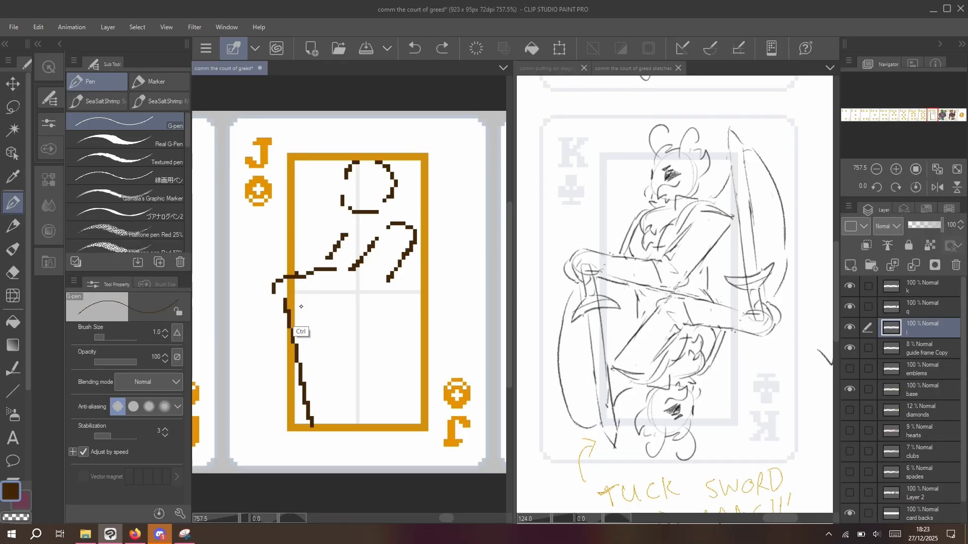
{"action": "left_click_drag", "start_coordinate": [300, 295], "coordinate": [332, 427]}
{"action": "key", "text": "ctrl+z"}
{"action": "left_click_drag", "start_coordinate": [300, 294], "coordinate": [323, 424]}
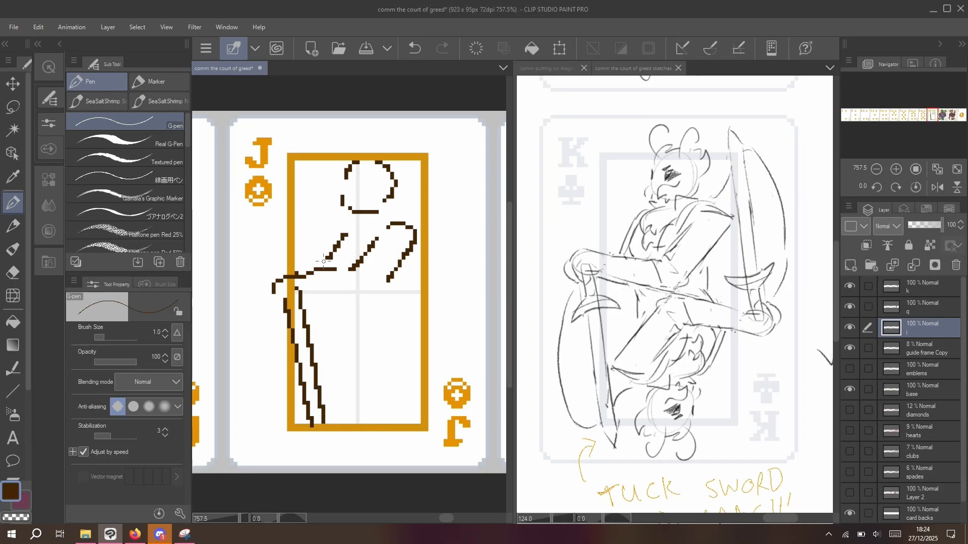
- Draw the elbow and a horizontal lower forearm edge along the card's middle guide line
{"action": "left_click_drag", "start_coordinate": [381, 287], "coordinate": [380, 293]}
{"action": "left_click_drag", "start_coordinate": [381, 290], "coordinate": [319, 296]}
{"action": "left_click_drag", "start_coordinate": [331, 410], "coordinate": [364, 415]}
{"action": "scroll", "coordinate": [349, 294], "scroll_direction": "up", "scroll_amount": 1}
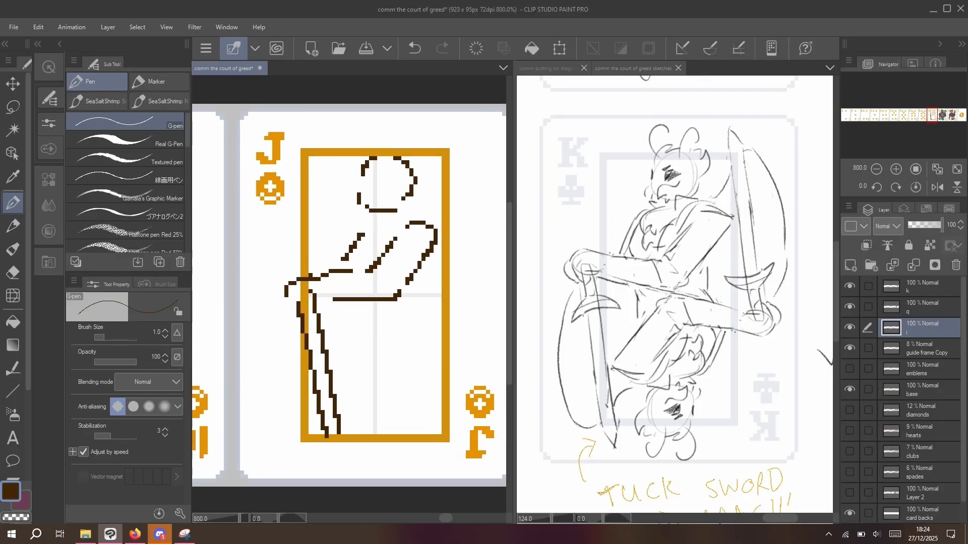
- Block in the Jack's dark eye, mouth line and chin inside the head outline
{"action": "mouse_move", "coordinate": [397, 182]}
{"action": "left_mouse_down"}
{"action": "mouse_move", "coordinate": [384, 178]}
{"action": "mouse_move", "coordinate": [380, 187]}
{"action": "left_mouse_up"}
{"action": "left_click_drag", "start_coordinate": [386, 197], "coordinate": [370, 205]}
{"action": "mouse_move", "coordinate": [370, 212]}
{"action": "left_mouse_down"}
{"action": "mouse_move", "coordinate": [402, 215]}
{"action": "mouse_move", "coordinate": [406, 202]}
{"action": "left_mouse_up"}
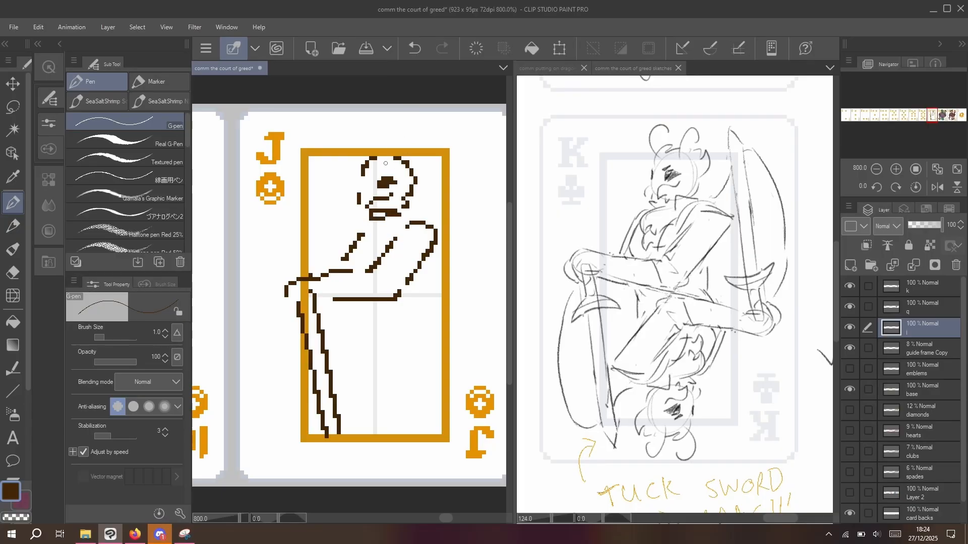
- Draw two curled horns above the head, redrawing the front one shorter and erasing stray pixels at its tip
{"action": "mouse_move", "coordinate": [385, 162]}
{"action": "left_mouse_down"}
{"action": "mouse_move", "coordinate": [410, 141]}
{"action": "mouse_move", "coordinate": [414, 148]}
{"action": "mouse_move", "coordinate": [356, 122]}
{"action": "mouse_move", "coordinate": [371, 132]}
{"action": "left_mouse_up"}
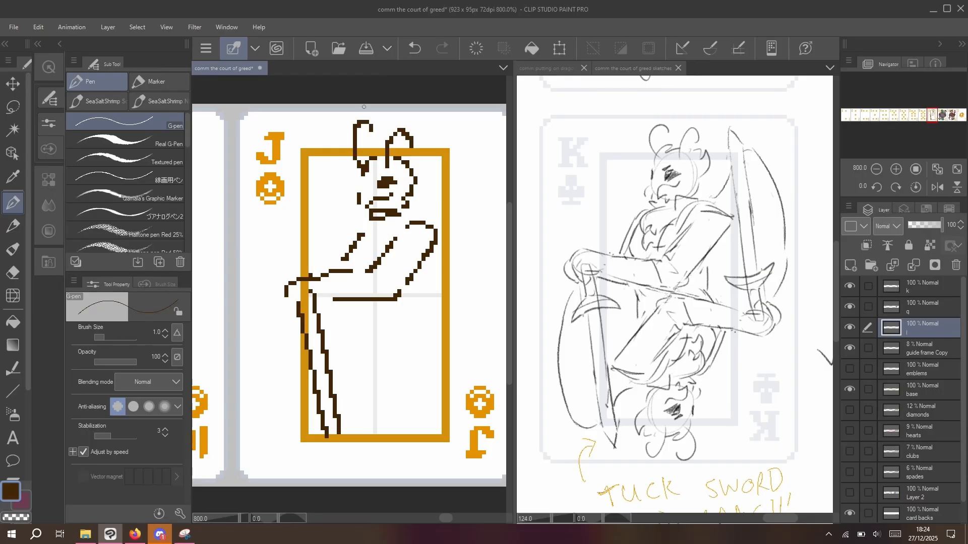
{"action": "key", "text": "ctrl+z"}
{"action": "left_click_drag", "start_coordinate": [370, 169], "coordinate": [370, 135]}
{"action": "key", "text": "c"}
{"action": "left_click", "coordinate": [364, 134]}
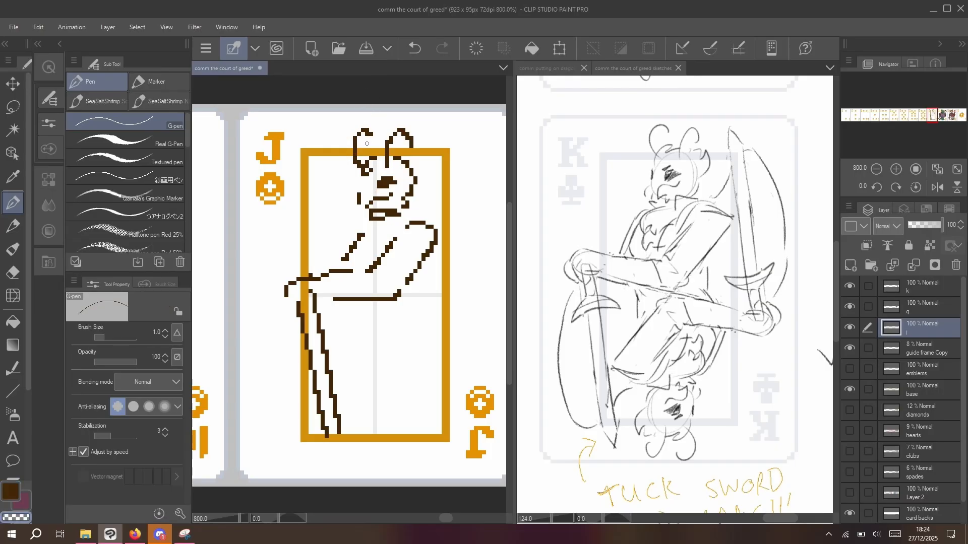
{"action": "left_click", "coordinate": [367, 131]}
- Trim the rear horn's curl and redraw the back of the head and the jaw line
{"action": "left_click_drag", "start_coordinate": [362, 164], "coordinate": [375, 172]}
{"action": "key", "text": "ctrl+z"}
{"action": "key", "text": "ctrl+z"}
{"action": "left_click", "coordinate": [413, 146]}
{"action": "left_click", "coordinate": [411, 142]}
{"action": "mouse_move", "coordinate": [375, 210]}
{"action": "left_mouse_down"}
{"action": "mouse_move", "coordinate": [408, 200]}
{"action": "mouse_move", "coordinate": [416, 158]}
{"action": "mouse_move", "coordinate": [410, 210]}
{"action": "mouse_move", "coordinate": [392, 214]}
{"action": "mouse_move", "coordinate": [386, 232]}
{"action": "left_mouse_up"}
- Thicken the front chest line in dark brown and add a short back line beside the rear elbow
{"action": "key", "text": "c"}
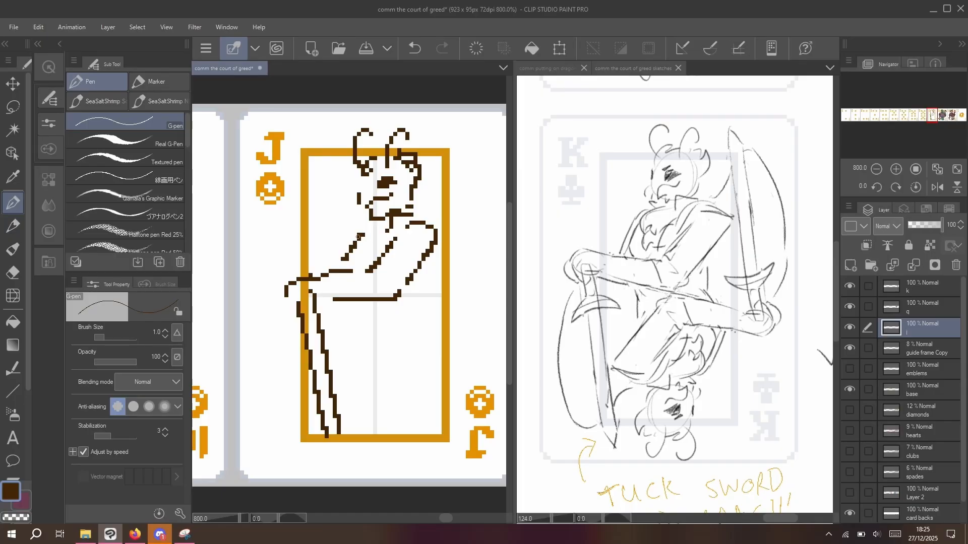
{"action": "left_click_drag", "start_coordinate": [359, 232], "coordinate": [339, 268]}
{"action": "left_click_drag", "start_coordinate": [412, 300], "coordinate": [425, 270]}
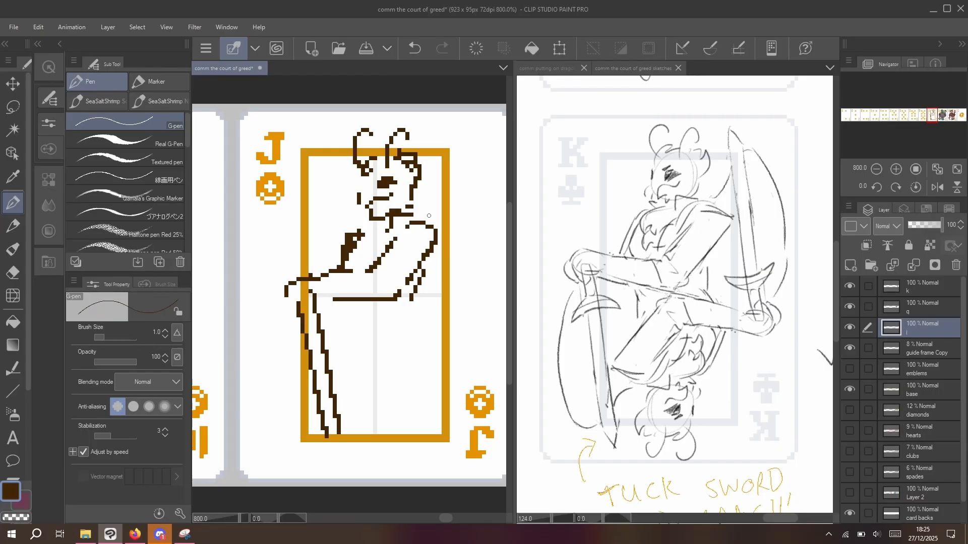
- Draw a small protruding snout at the front of the face and clean up its outline
{"action": "mouse_move", "coordinate": [356, 198]}
{"action": "left_mouse_down"}
{"action": "mouse_move", "coordinate": [349, 204]}
{"action": "mouse_move", "coordinate": [364, 219]}
{"action": "left_mouse_up"}
{"action": "left_click", "coordinate": [363, 219]}
{"action": "key", "text": "c"}
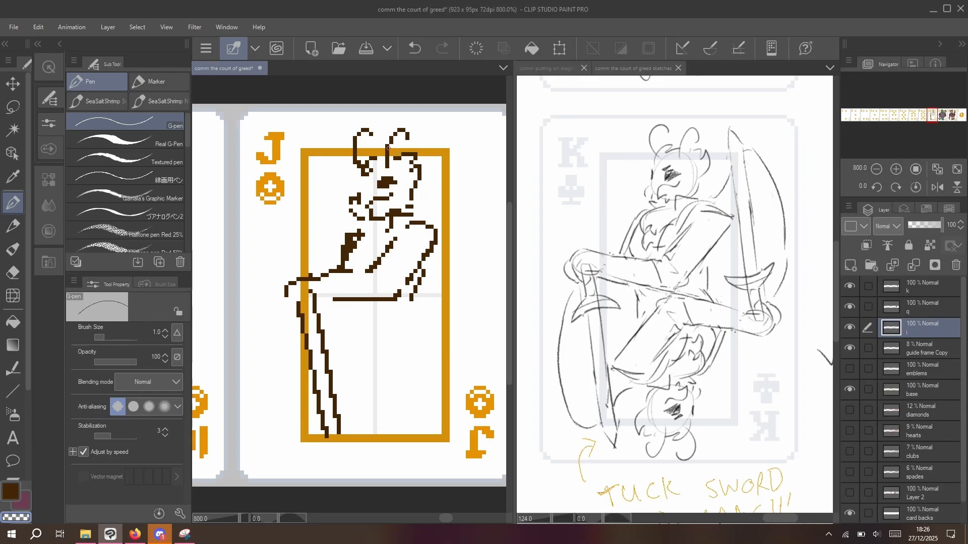
{"action": "key", "text": "c"}
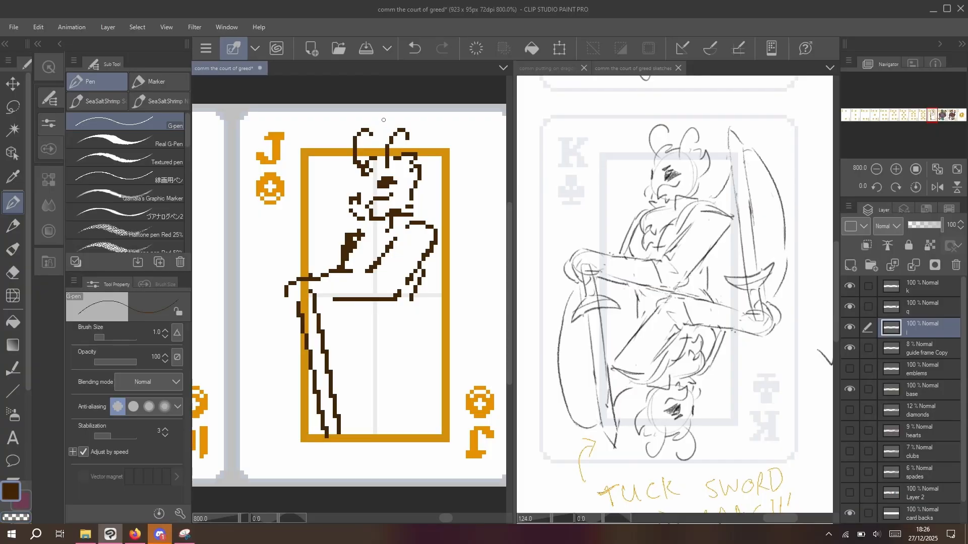
- Shape the forehead between the horns and refine the face's front outline down to the snout
{"action": "left_click_drag", "start_coordinate": [376, 154], "coordinate": [383, 158]}
{"action": "key", "text": "c"}
{"action": "left_click_drag", "start_coordinate": [377, 160], "coordinate": [383, 155]}
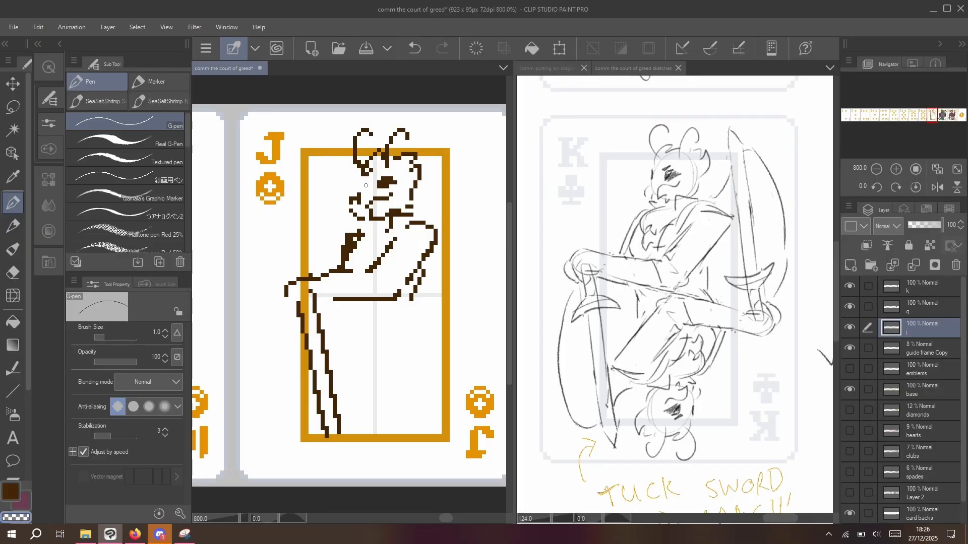
{"action": "key", "text": "c"}
{"action": "left_click_drag", "start_coordinate": [362, 187], "coordinate": [359, 185]}
{"action": "key", "text": "ctrl+z"}
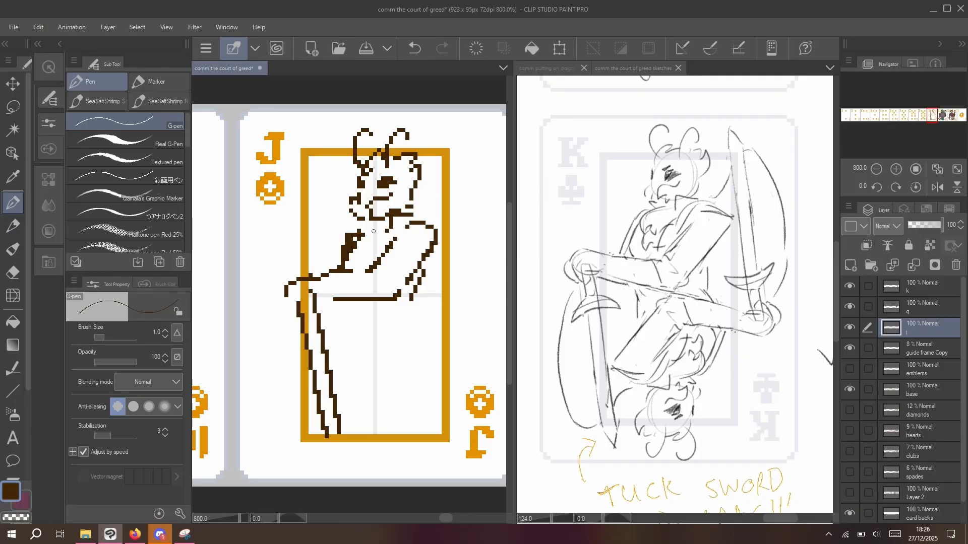
- Erase the excess fill from the chest line and draw the collar and chest outline below the neck
{"action": "key", "text": "c"}
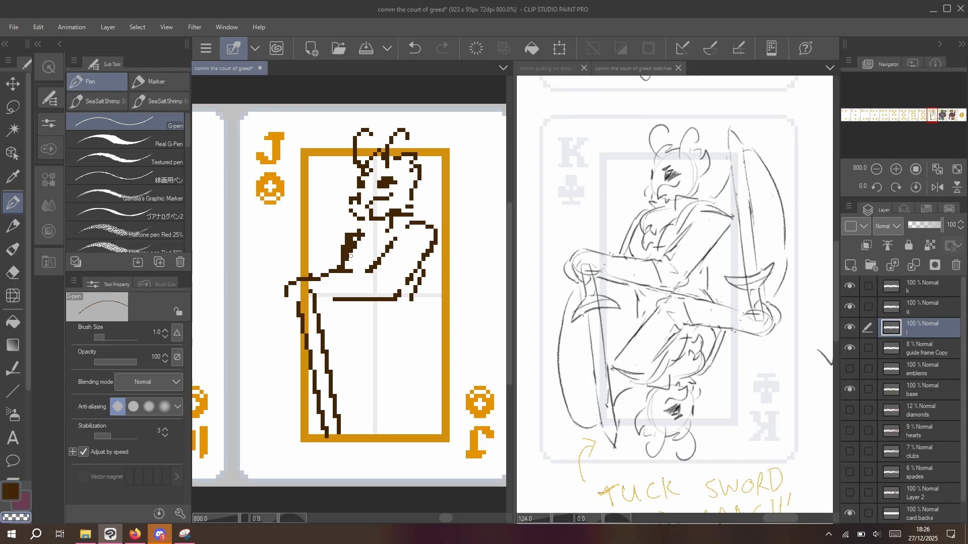
{"action": "mouse_move", "coordinate": [359, 239]}
{"action": "left_mouse_down"}
{"action": "mouse_move", "coordinate": [344, 263]}
{"action": "mouse_move", "coordinate": [349, 251]}
{"action": "mouse_move", "coordinate": [334, 258]}
{"action": "left_mouse_up"}
{"action": "key", "text": "c"}
{"action": "mouse_move", "coordinate": [383, 227]}
{"action": "left_mouse_down"}
{"action": "mouse_move", "coordinate": [351, 244]}
{"action": "mouse_move", "coordinate": [354, 254]}
{"action": "mouse_move", "coordinate": [375, 233]}
{"action": "mouse_move", "coordinate": [384, 245]}
{"action": "mouse_move", "coordinate": [385, 234]}
{"action": "mouse_move", "coordinate": [352, 265]}
{"action": "mouse_move", "coordinate": [360, 236]}
{"action": "mouse_move", "coordinate": [364, 269]}
{"action": "left_mouse_up"}
{"action": "key", "text": "ctrl+z"}
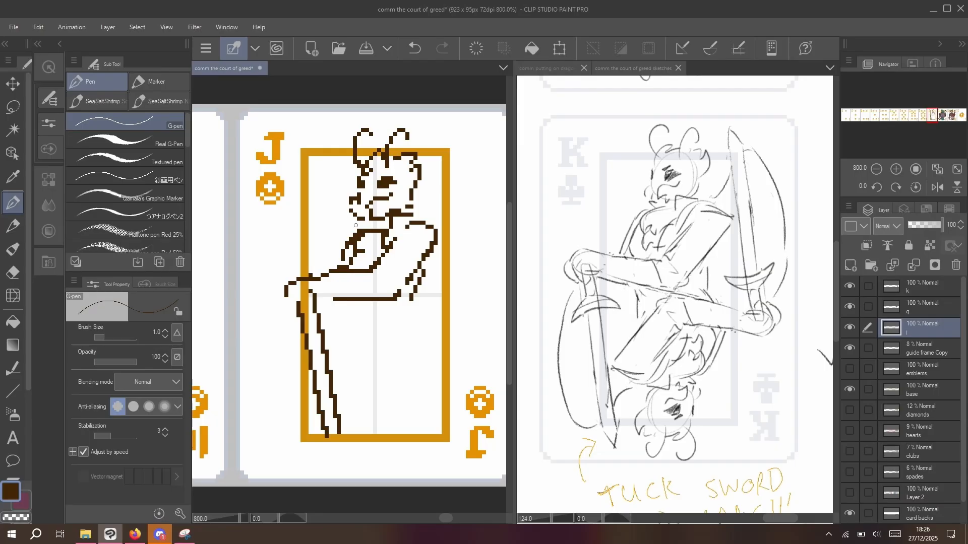
- Add a small tuft below the chin at the front edge of the collar
{"action": "left_click_drag", "start_coordinate": [355, 223], "coordinate": [351, 223]}
{"action": "key", "text": "ctrl+z"}
{"action": "left_click_drag", "start_coordinate": [352, 227], "coordinate": [355, 230]}
{"action": "key", "text": "c"}
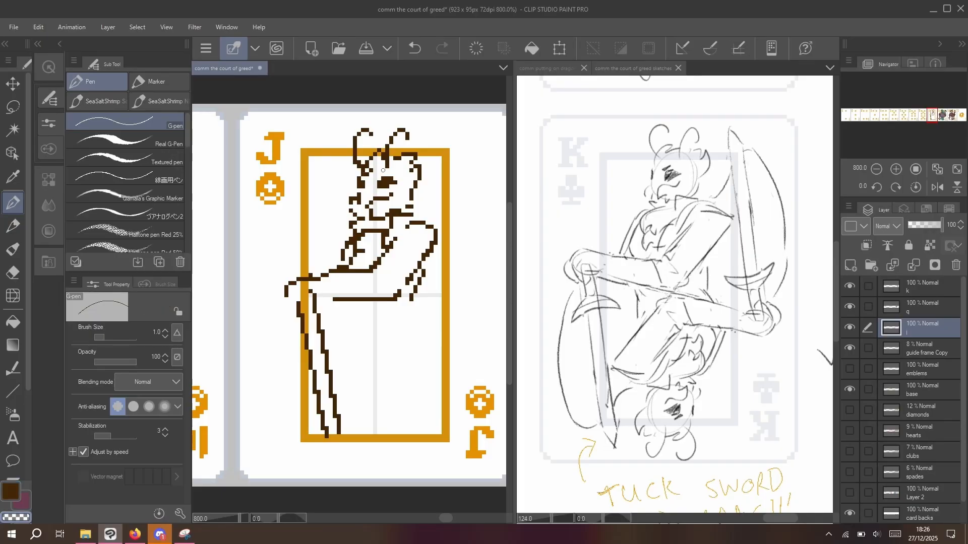
{"action": "key", "text": "c"}
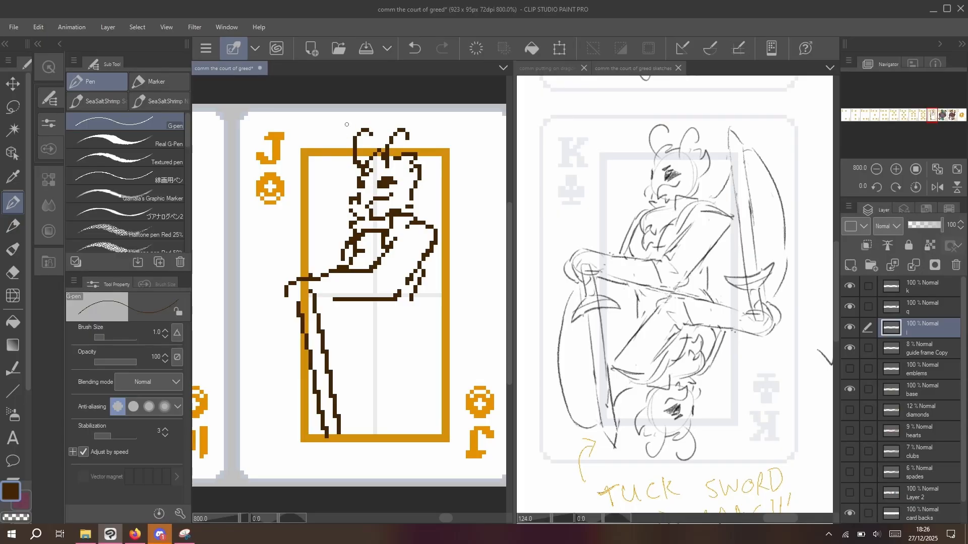
- Check the figure in a mirrored view, restore the view, and refine the lower back of the head and jaw
{"action": "left_click", "coordinate": [936, 187]}
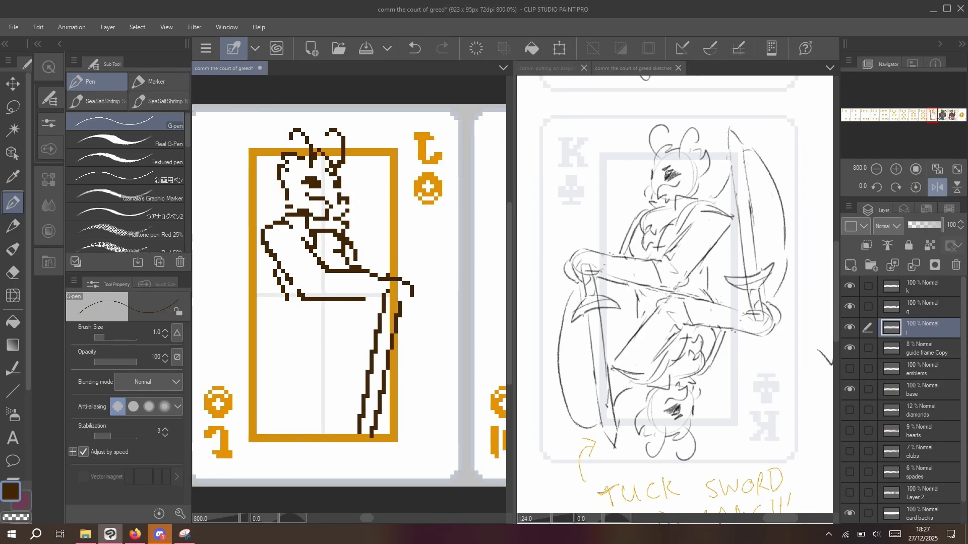
{"action": "left_click", "coordinate": [936, 187]}
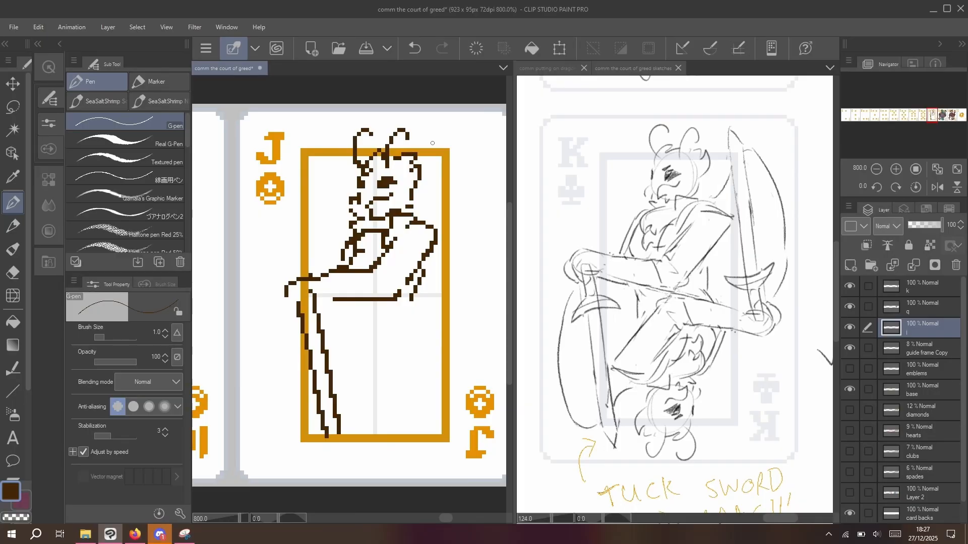
{"action": "left_click_drag", "start_coordinate": [411, 200], "coordinate": [406, 205]}
{"action": "key", "text": "ctrl+z"}
{"action": "key", "text": "ctrl+z"}
{"action": "left_click", "coordinate": [405, 206]}
{"action": "key", "text": "c"}
{"action": "left_click_drag", "start_coordinate": [399, 211], "coordinate": [395, 211]}
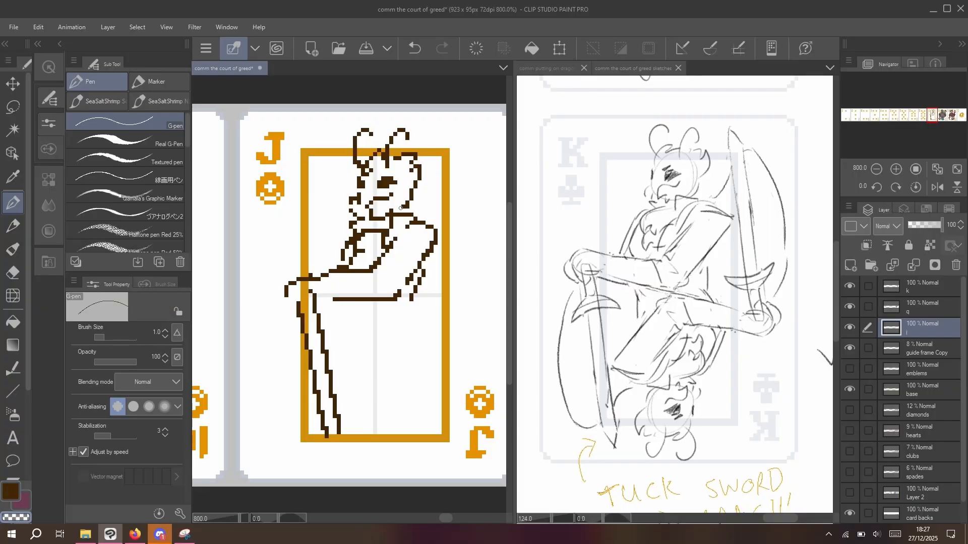
{"action": "left_click", "coordinate": [403, 206]}
{"action": "key", "text": "c"}
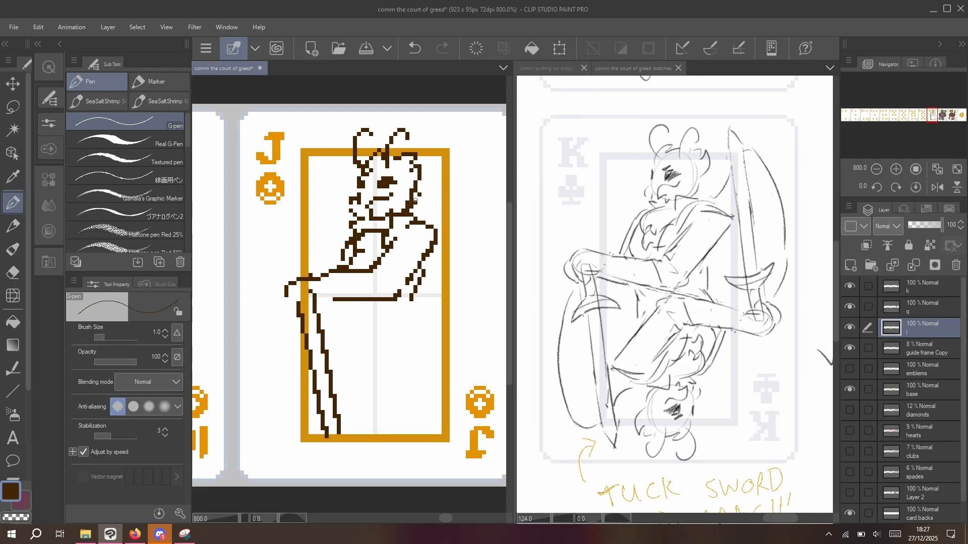
{"action": "key", "text": "c"}
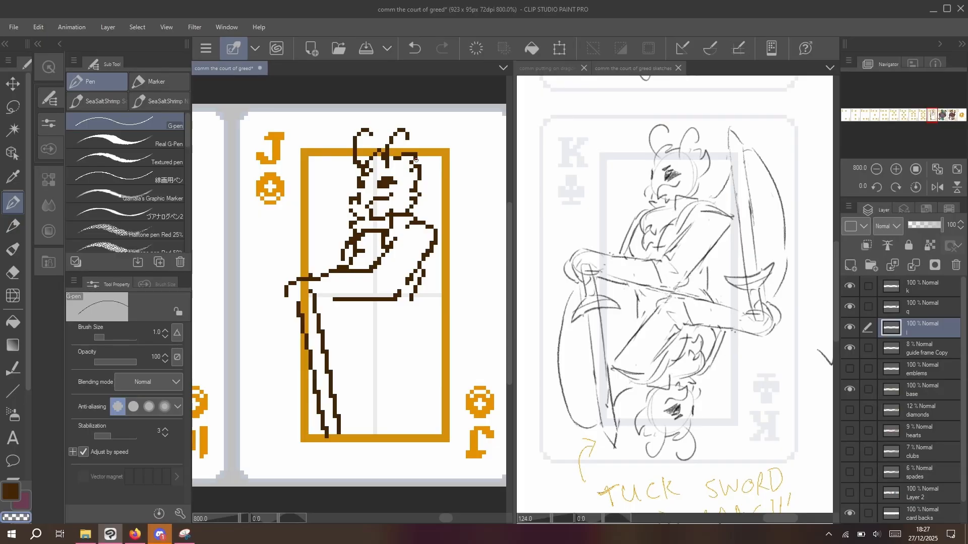
{"action": "key", "text": "c"}
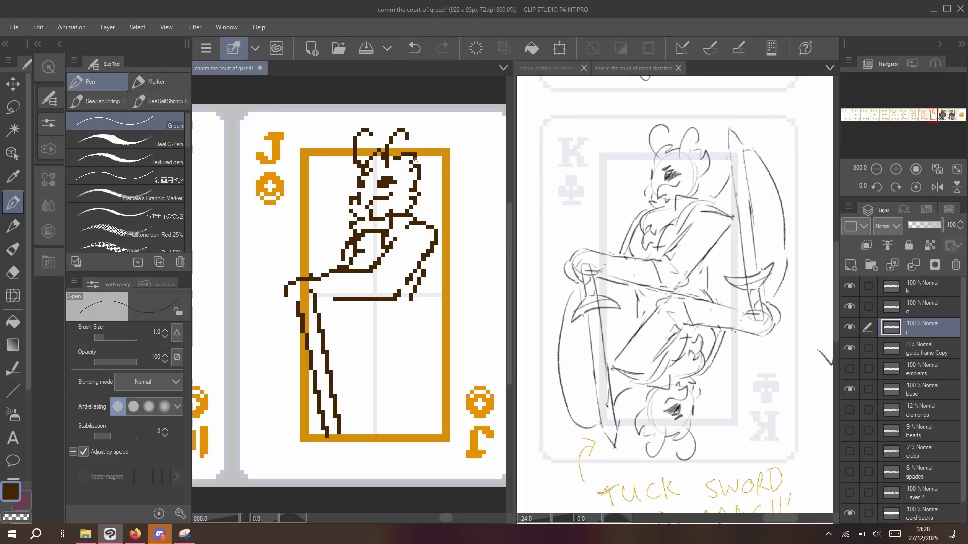
- Select the Jack's eye with the Lasso and move it one pixel down, then clear the selection
{"action": "key", "text": "m"}
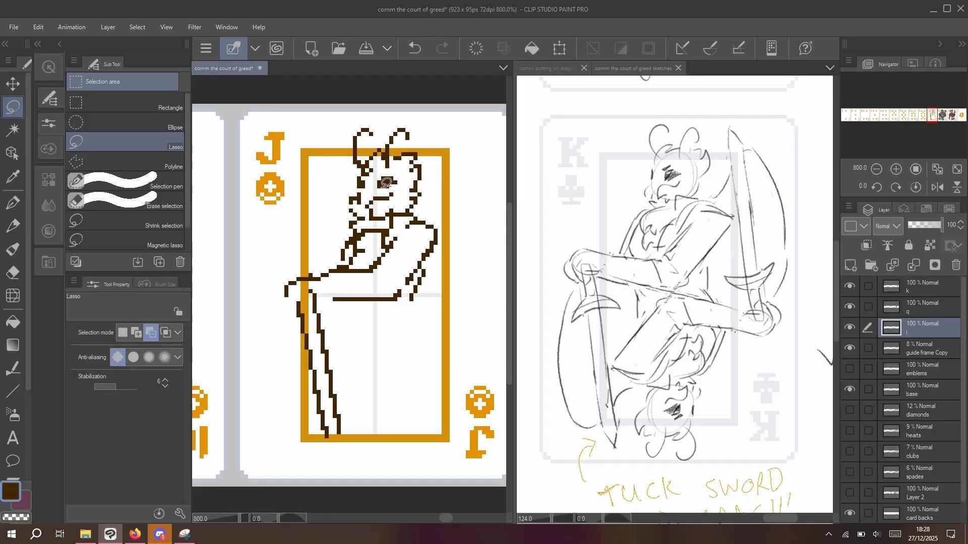
{"action": "mouse_move", "coordinate": [378, 190]}
{"action": "left_mouse_down"}
{"action": "mouse_move", "coordinate": [402, 172]}
{"action": "mouse_move", "coordinate": [376, 183]}
{"action": "left_mouse_up"}
{"action": "key", "text": "k"}
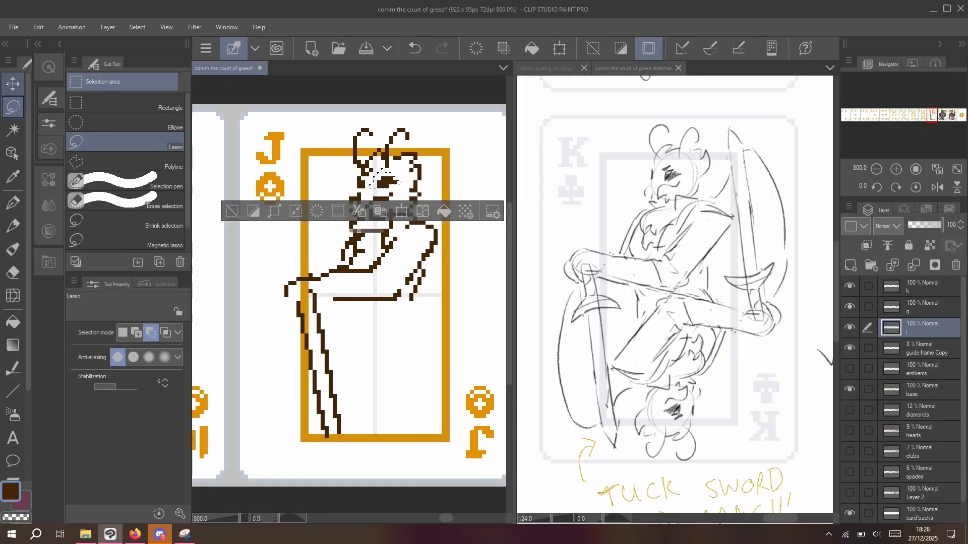
{"action": "key", "text": "Down"}
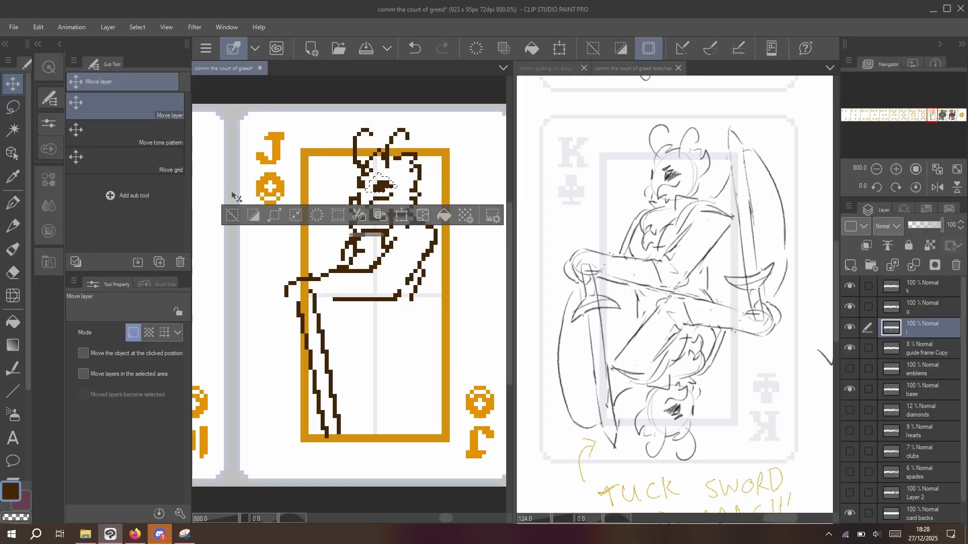
{"action": "left_click", "coordinate": [232, 214]}
- Select the figure's lower face, collar and upper arms and move them one pixel down
{"action": "scroll", "coordinate": [364, 268], "scroll_direction": "down", "scroll_amount": 3}
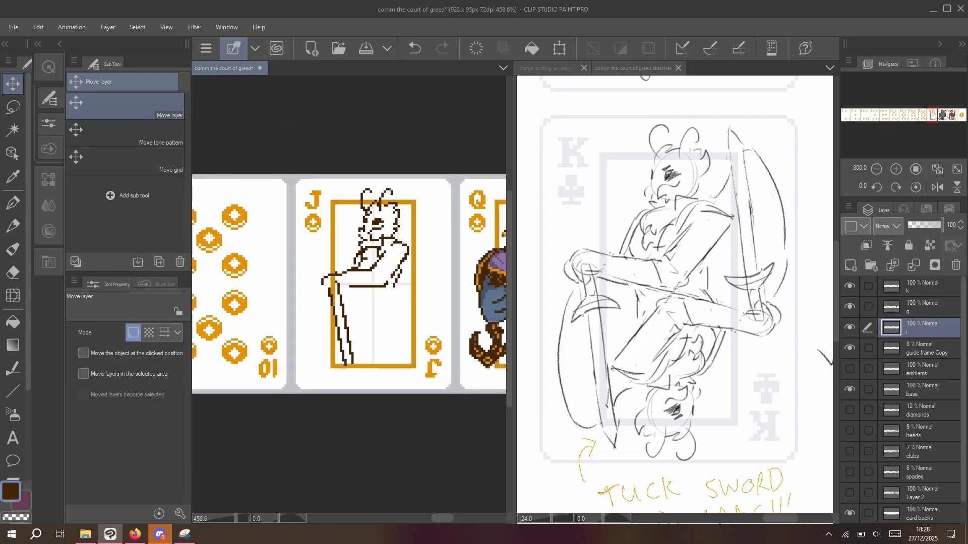
{"action": "mouse_move", "coordinate": [349, 285]}
{"action": "left_mouse_down"}
{"action": "mouse_move", "coordinate": [424, 290]}
{"action": "mouse_move", "coordinate": [221, 337]}
{"action": "mouse_move", "coordinate": [276, 301]}
{"action": "mouse_move", "coordinate": [352, 283]}
{"action": "left_mouse_up"}
{"action": "scroll", "coordinate": [352, 282], "scroll_direction": "up", "scroll_amount": 2}
{"action": "scroll", "coordinate": [352, 294], "scroll_direction": "up", "scroll_amount": 2}
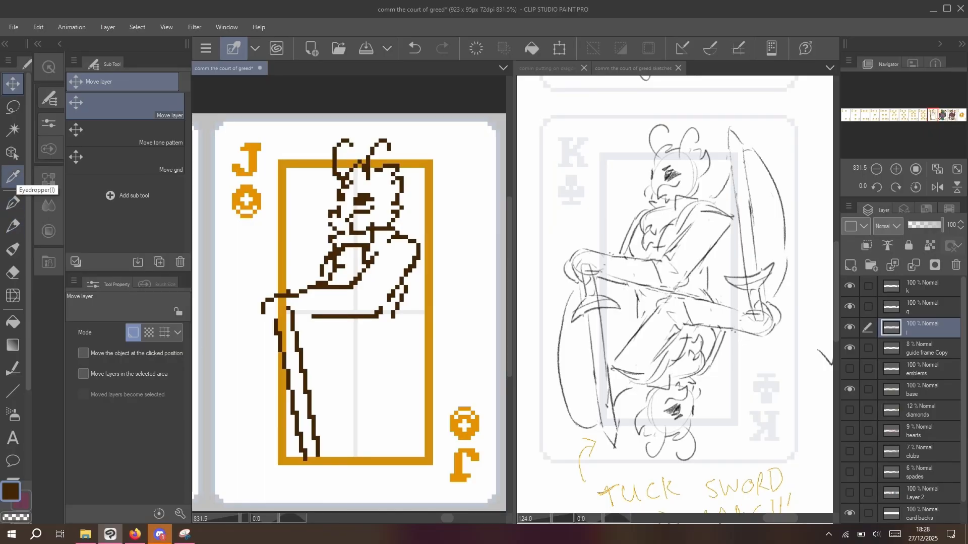
{"action": "left_click", "coordinate": [13, 106]}
{"action": "mouse_move", "coordinate": [338, 202]}
{"action": "left_mouse_down"}
{"action": "mouse_move", "coordinate": [396, 197]}
{"action": "mouse_move", "coordinate": [441, 236]}
{"action": "mouse_move", "coordinate": [399, 335]}
{"action": "mouse_move", "coordinate": [333, 337]}
{"action": "mouse_move", "coordinate": [309, 317]}
{"action": "mouse_move", "coordinate": [298, 242]}
{"action": "mouse_move", "coordinate": [316, 201]}
{"action": "left_mouse_up"}
{"action": "key", "text": "k"}
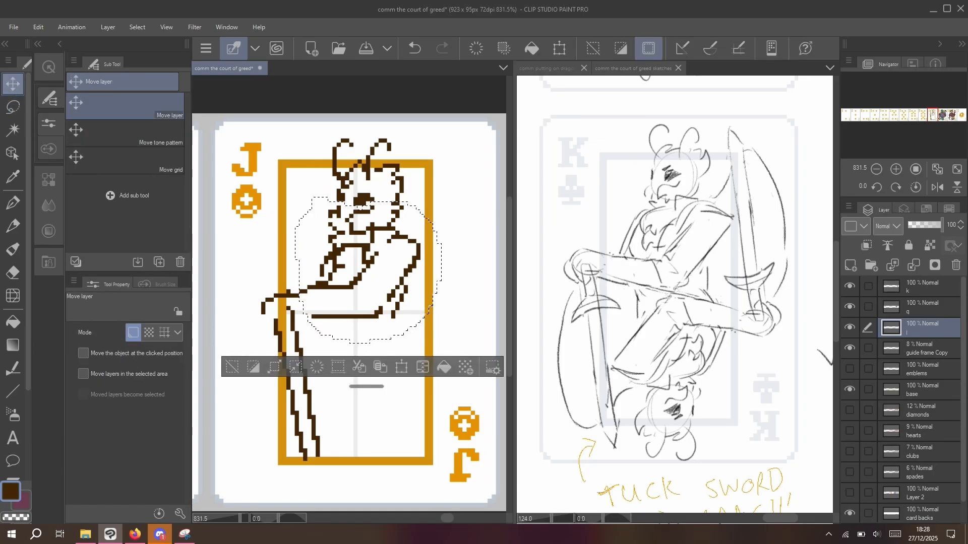
{"action": "key", "text": "Down"}
{"action": "key", "text": "ctrl+d"}
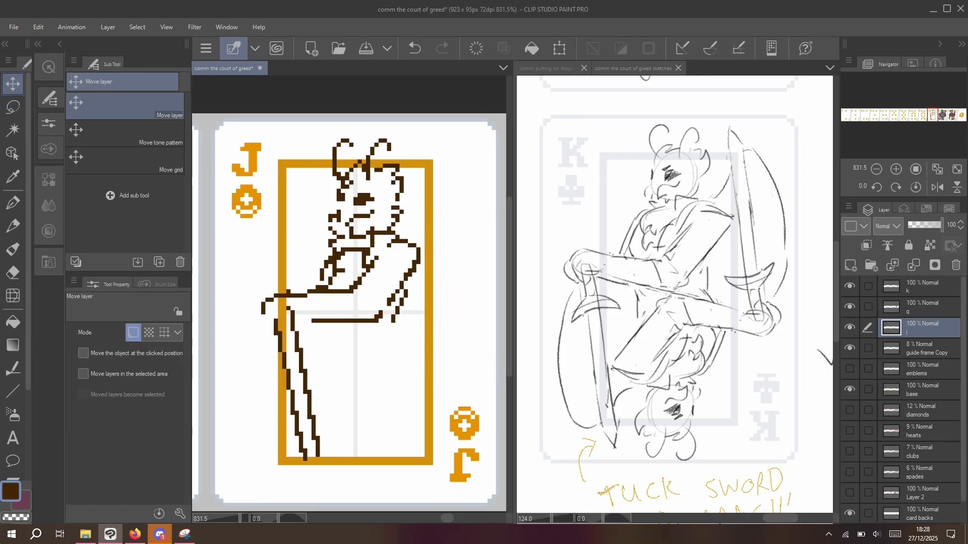
- Move the front of the collar and chest one pixel left, and shift the whole figure one pixel right
{"action": "key", "text": "m"}
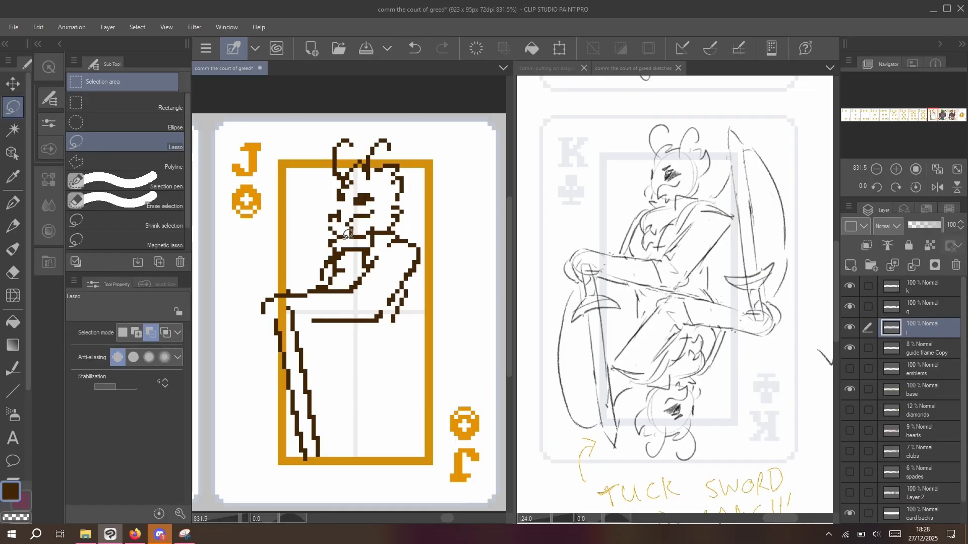
{"action": "mouse_move", "coordinate": [336, 238]}
{"action": "left_mouse_down"}
{"action": "mouse_move", "coordinate": [355, 261]}
{"action": "mouse_move", "coordinate": [341, 284]}
{"action": "mouse_move", "coordinate": [337, 343]}
{"action": "mouse_move", "coordinate": [314, 330]}
{"action": "mouse_move", "coordinate": [290, 263]}
{"action": "mouse_move", "coordinate": [297, 201]}
{"action": "left_mouse_up"}
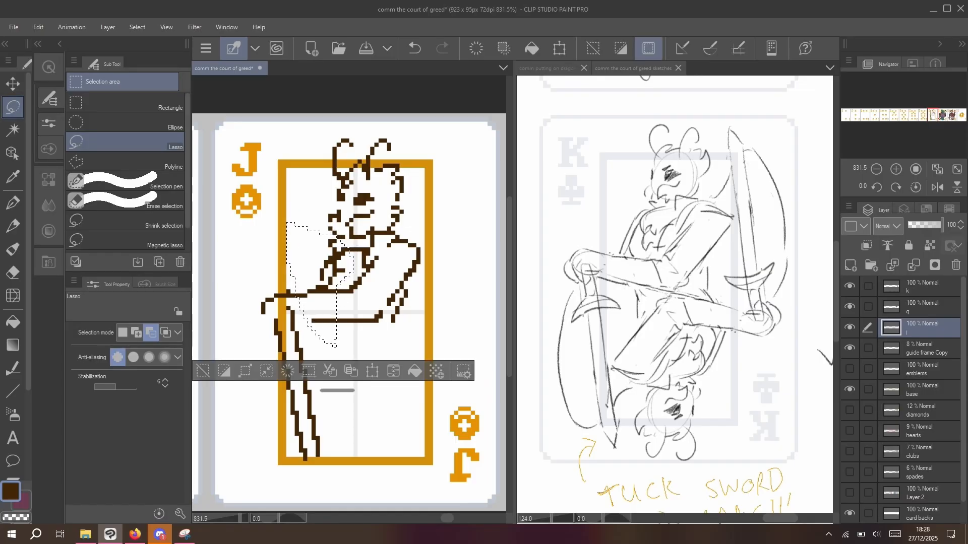
{"action": "key", "text": "k"}
{"action": "key", "text": "Left"}
{"action": "key", "text": "ctrl+d"}
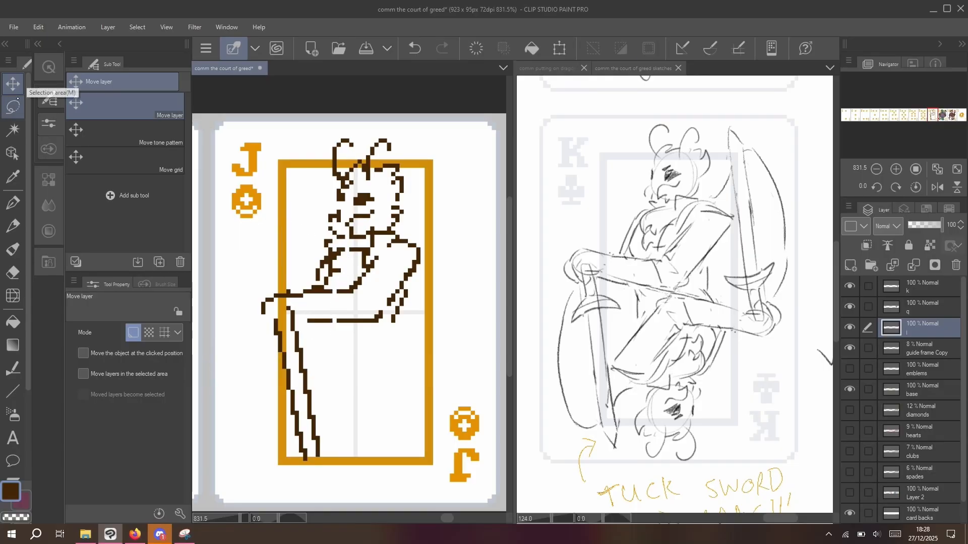
{"action": "key", "text": "Right"}
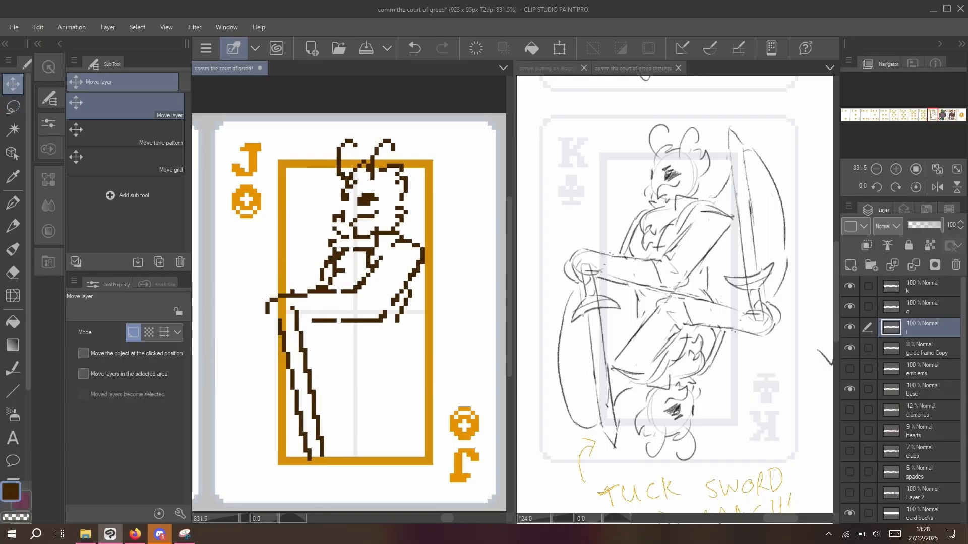
- Select the front edge of the face below the front horn and nudge it slightly to adjust the profile
{"action": "left_click", "coordinate": [13, 107]}
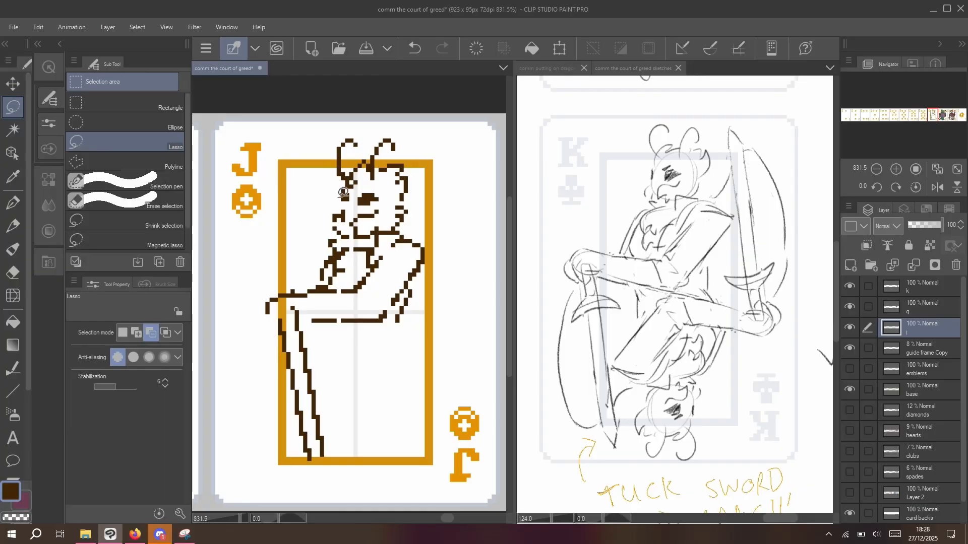
{"action": "left_click_drag", "start_coordinate": [354, 184], "coordinate": [352, 192]}
{"action": "key", "text": "k"}
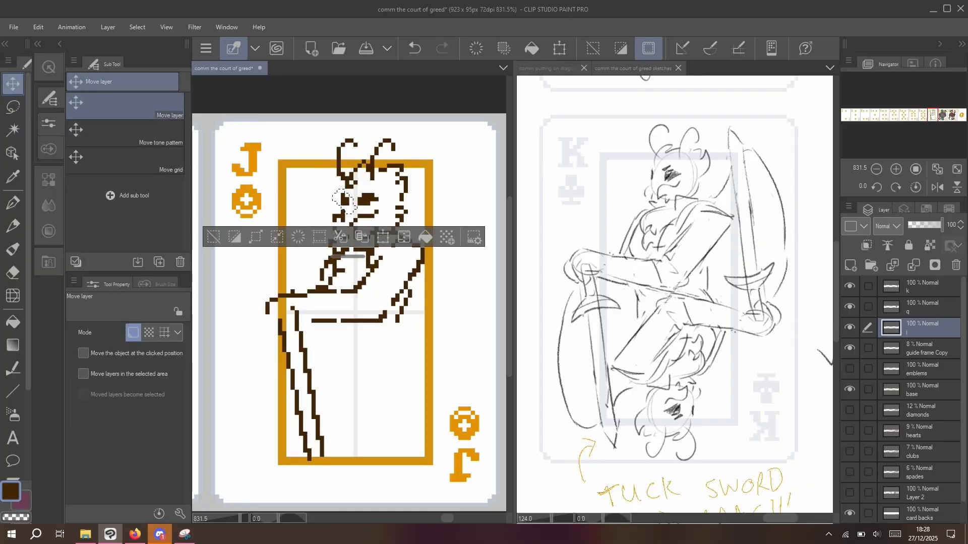
{"action": "left_click", "coordinate": [213, 237]}
{"action": "key", "text": "p"}
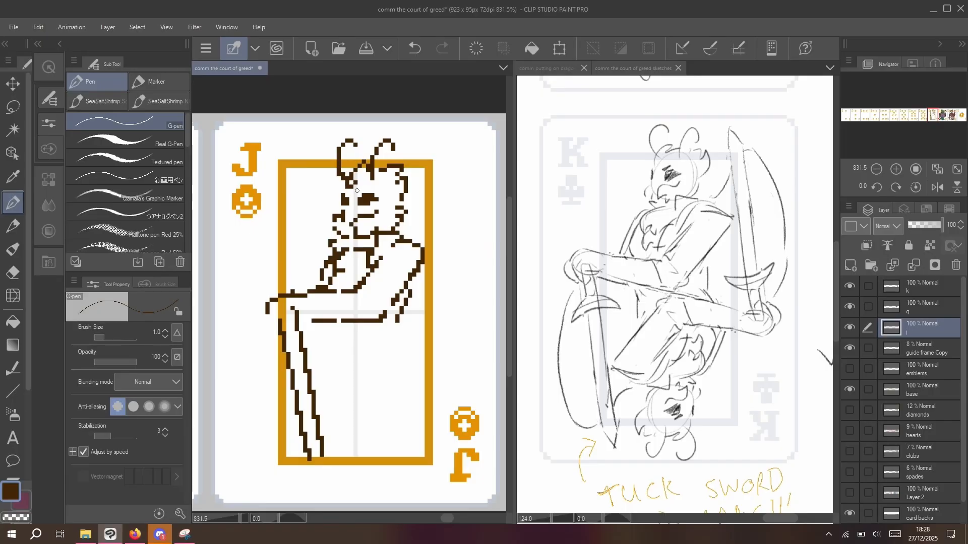
{"action": "left_click", "coordinate": [364, 186]}
{"action": "key", "text": "ctrl+z"}
{"action": "mouse_move", "coordinate": [357, 184]}
{"action": "left_mouse_down"}
{"action": "mouse_move", "coordinate": [372, 151]}
{"action": "mouse_move", "coordinate": [362, 192]}
{"action": "left_mouse_up"}
{"action": "key", "text": "ctrl+z"}
- Select the lower back edge of the head and move it one pixel right
{"action": "key", "text": "m"}
{"action": "mouse_move", "coordinate": [405, 201]}
{"action": "left_mouse_down"}
{"action": "mouse_move", "coordinate": [395, 228]}
{"action": "mouse_move", "coordinate": [395, 195]}
{"action": "left_mouse_up"}
{"action": "key", "text": "k"}
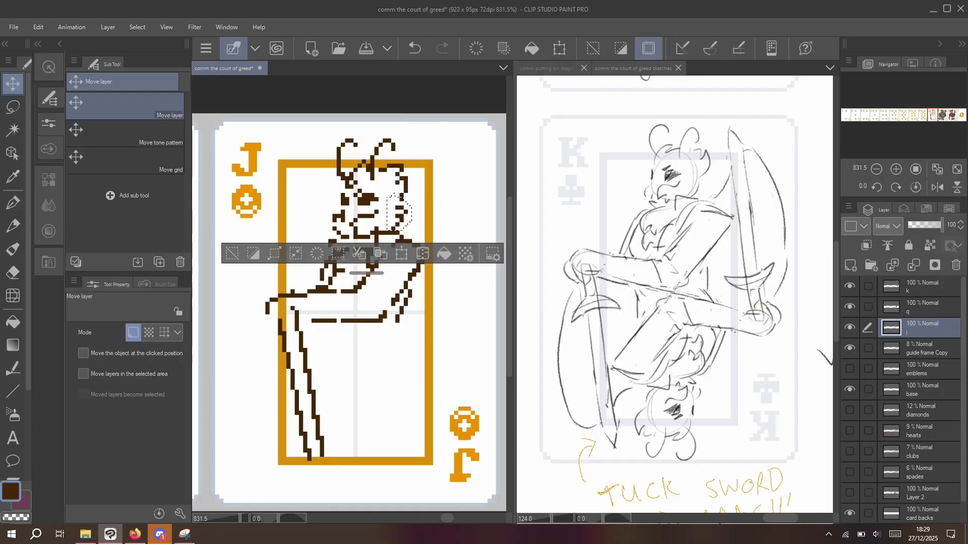
{"action": "key", "text": "Right"}
{"action": "left_click", "coordinate": [235, 251]}
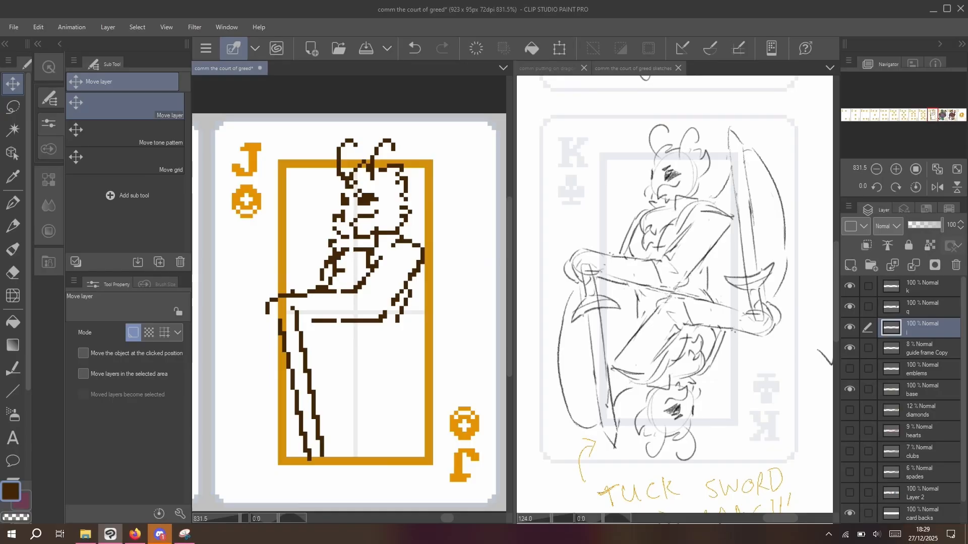
- Mirror the view of the card and nudge the selected snout outline to correct the face's profile
{"action": "left_click", "coordinate": [937, 187]}
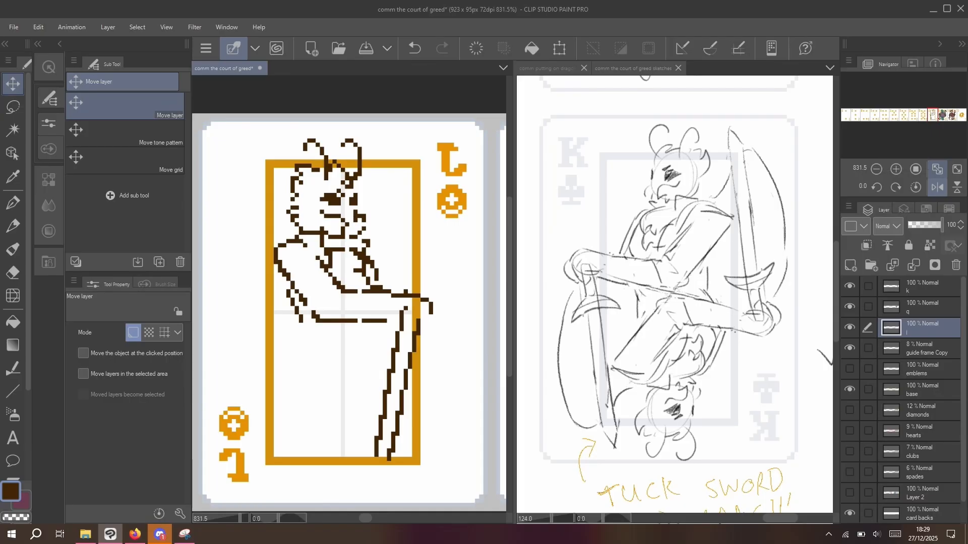
{"action": "key", "text": "p"}
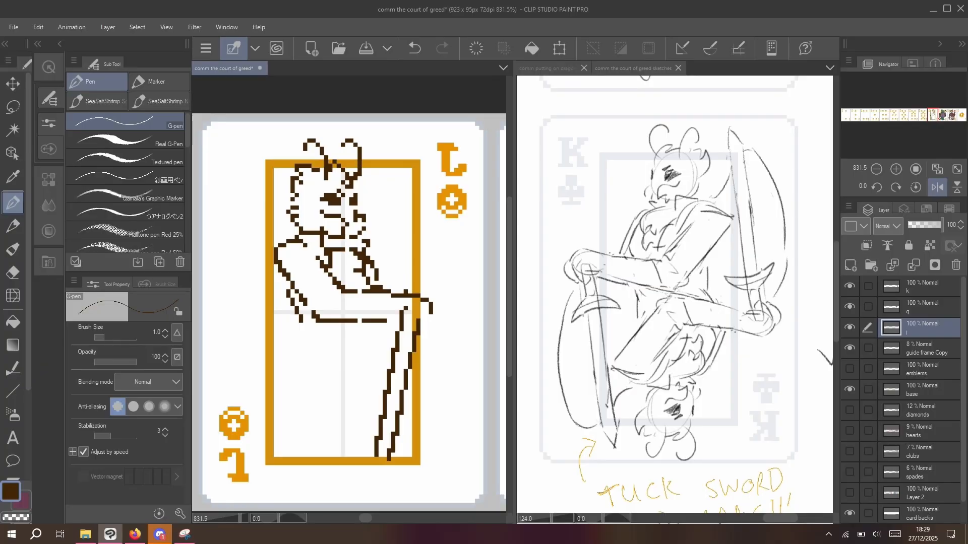
{"action": "key", "text": "m"}
{"action": "mouse_move", "coordinate": [357, 202]}
{"action": "left_mouse_down"}
{"action": "mouse_move", "coordinate": [367, 231]}
{"action": "mouse_move", "coordinate": [351, 237]}
{"action": "mouse_move", "coordinate": [357, 204]}
{"action": "left_mouse_up"}
{"action": "key", "text": "k"}
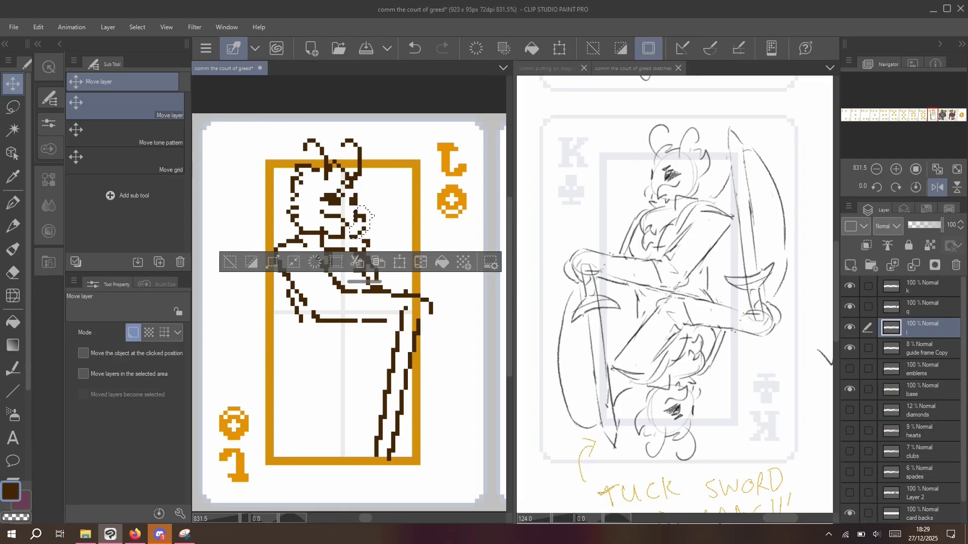
{"action": "key", "text": "ctrl+d"}
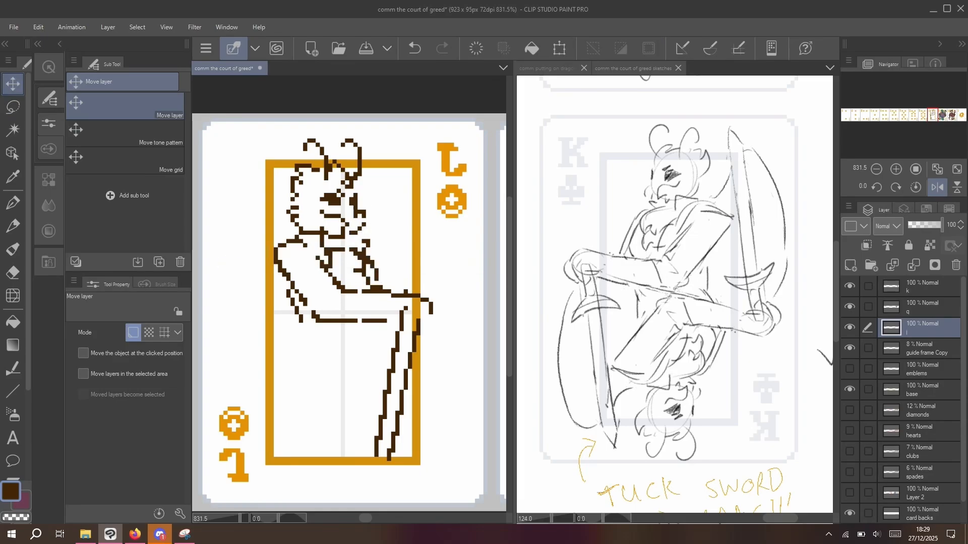
- Undo the last pen touch-up on the mirrored figure and restore the unmirrored view
{"action": "key", "text": "p"}
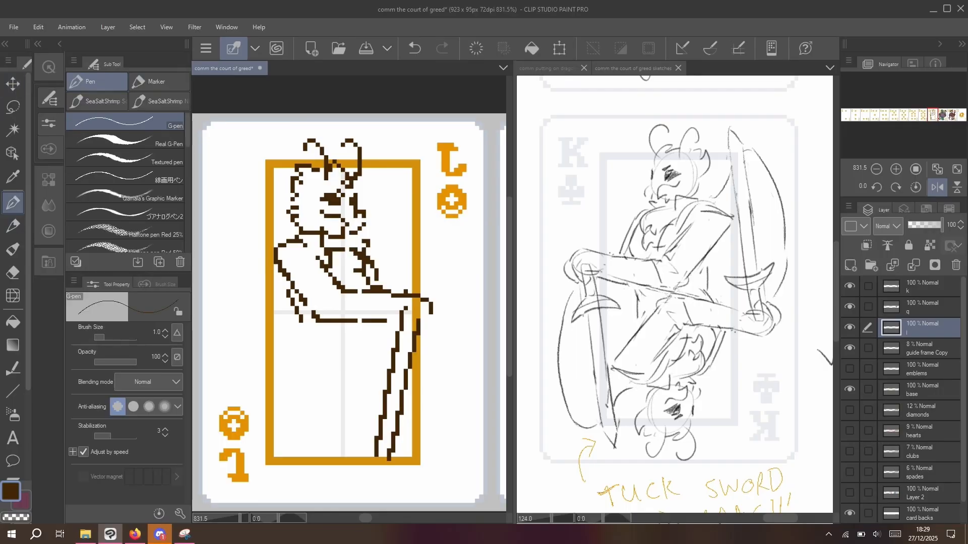
{"action": "key", "text": "c"}
{"action": "key", "text": "ctrl+z"}
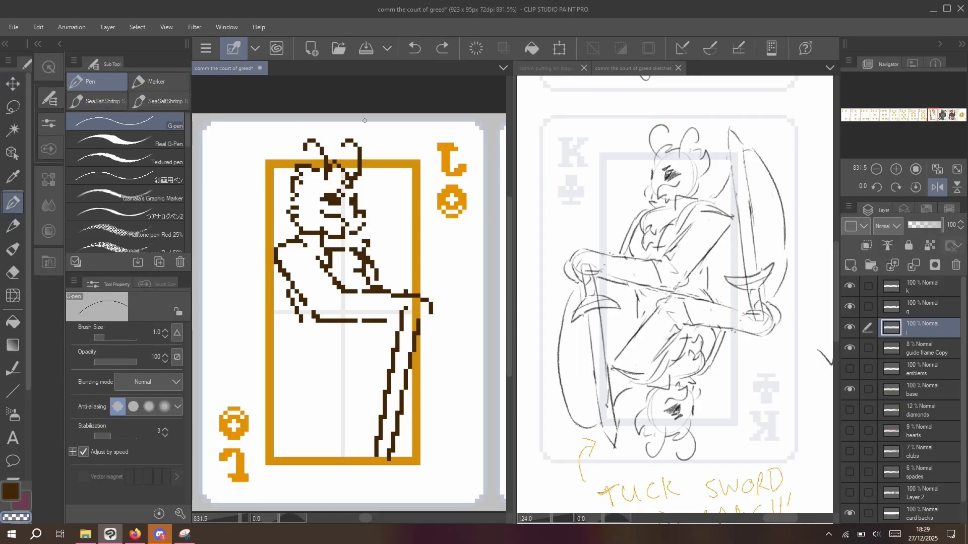
{"action": "left_click", "coordinate": [937, 187]}
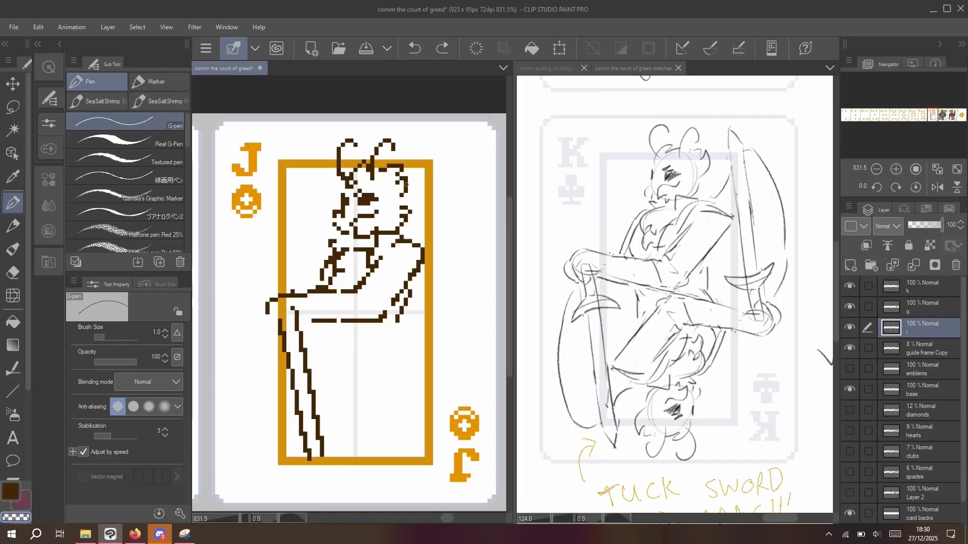
- Redraw the upper back of the head farther outward and erase the excess pixels inside the outline
{"action": "mouse_move", "coordinate": [406, 185]}
{"action": "left_mouse_down"}
{"action": "mouse_move", "coordinate": [397, 173]}
{"action": "mouse_move", "coordinate": [402, 195]}
{"action": "mouse_move", "coordinate": [410, 166]}
{"action": "left_mouse_up"}
{"action": "key", "text": "c"}
{"action": "key", "text": "ctrl+z"}
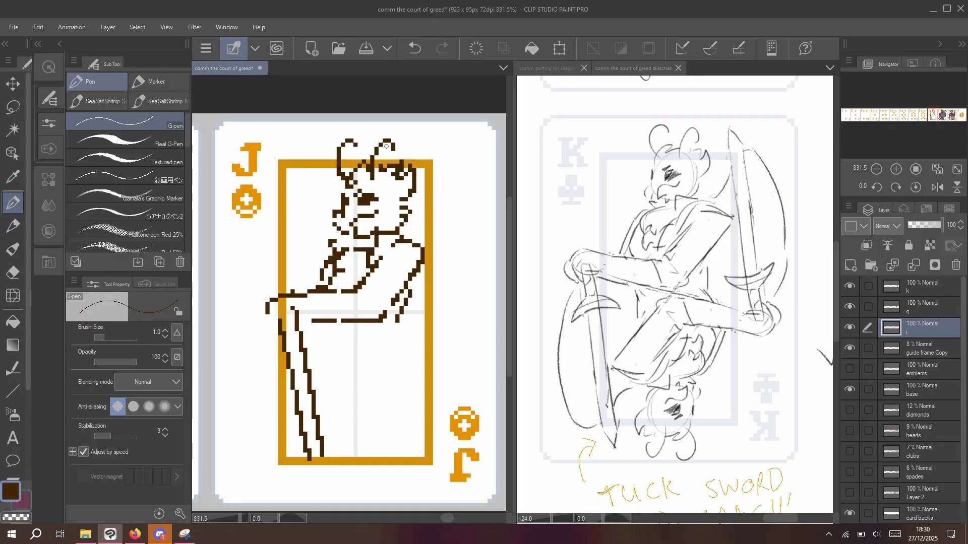
{"action": "key", "text": "c"}
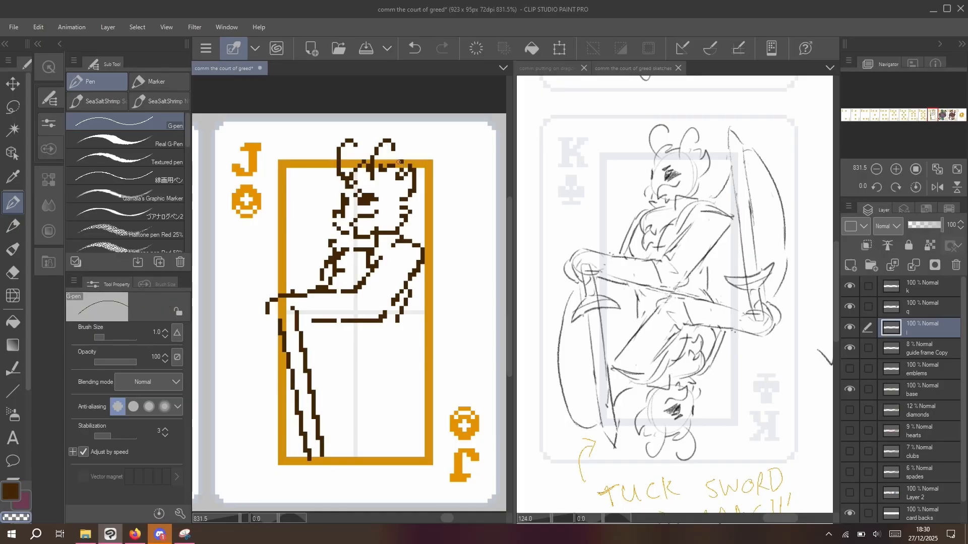
{"action": "key", "text": "c"}
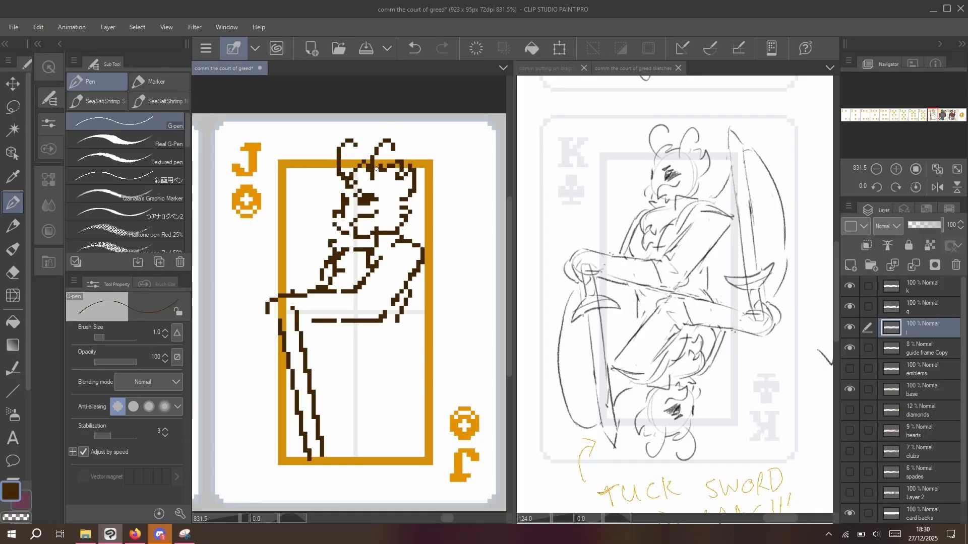
- Clean up the top of the head beside the rear horn by adding and erasing single outline pixels
{"action": "key", "text": "c"}
{"action": "left_click", "coordinate": [374, 167]}
{"action": "key", "text": "c"}
{"action": "left_click", "coordinate": [382, 165]}
{"action": "key", "text": "c"}
{"action": "left_click", "coordinate": [381, 168]}
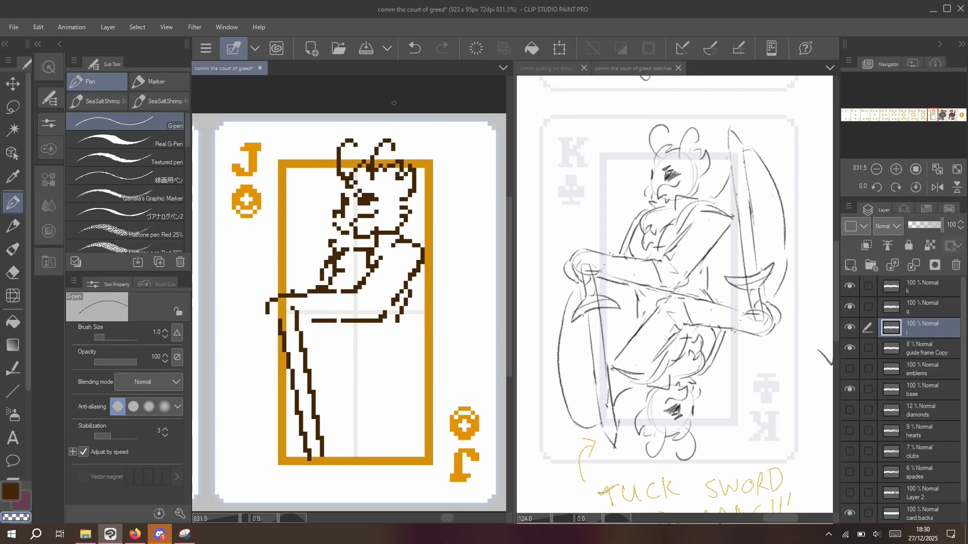
- Select the snout and front edge of the face and nudge them slightly to refine the profile
{"action": "scroll", "coordinate": [394, 102], "scroll_direction": "down", "scroll_amount": 3}
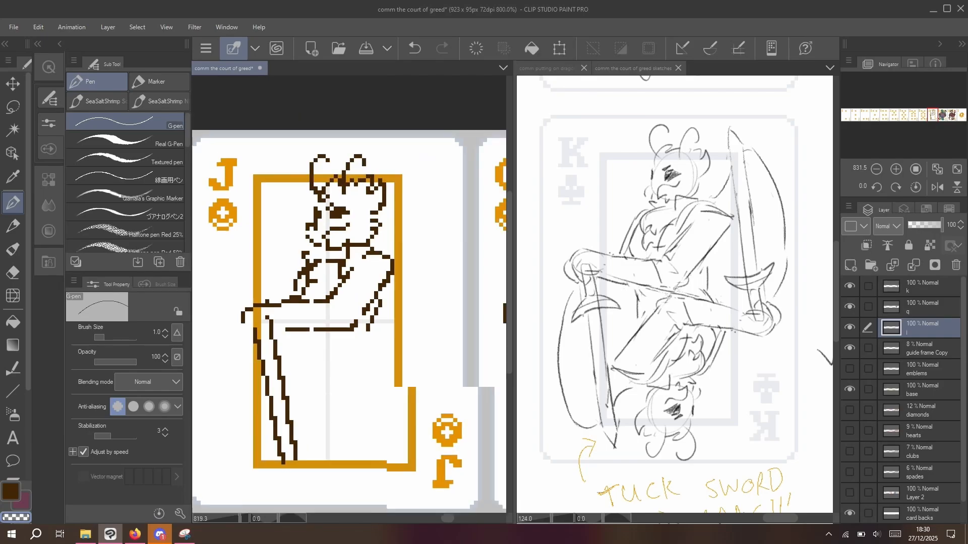
{"action": "scroll", "coordinate": [287, 176], "scroll_direction": "down", "scroll_amount": 2}
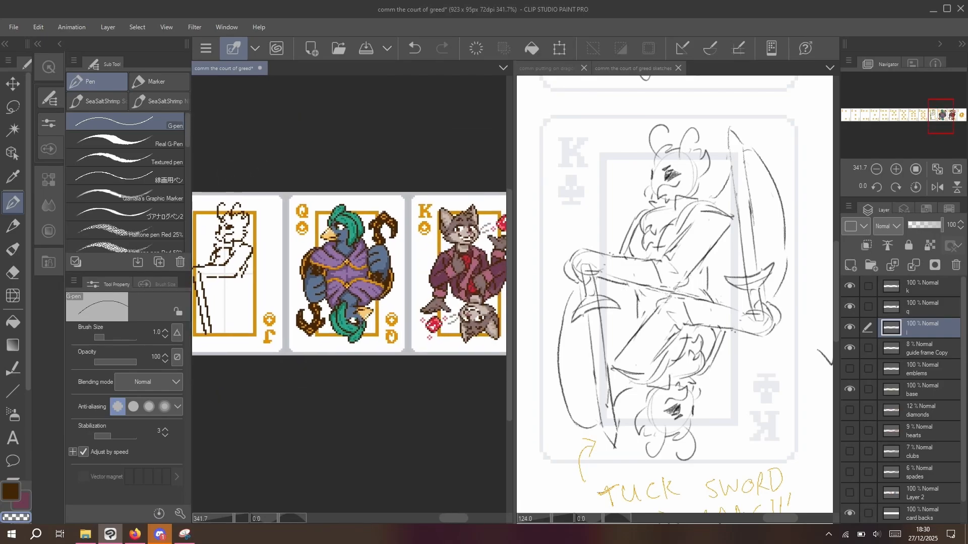
{"action": "left_click_drag", "start_coordinate": [298, 375], "coordinate": [290, 365]}
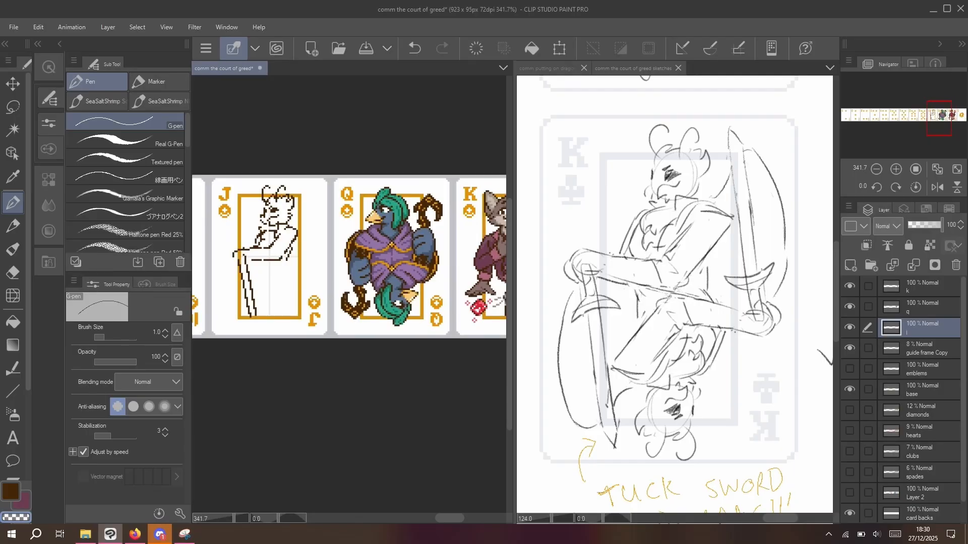
{"action": "scroll", "coordinate": [231, 220], "scroll_direction": "up", "scroll_amount": 5}
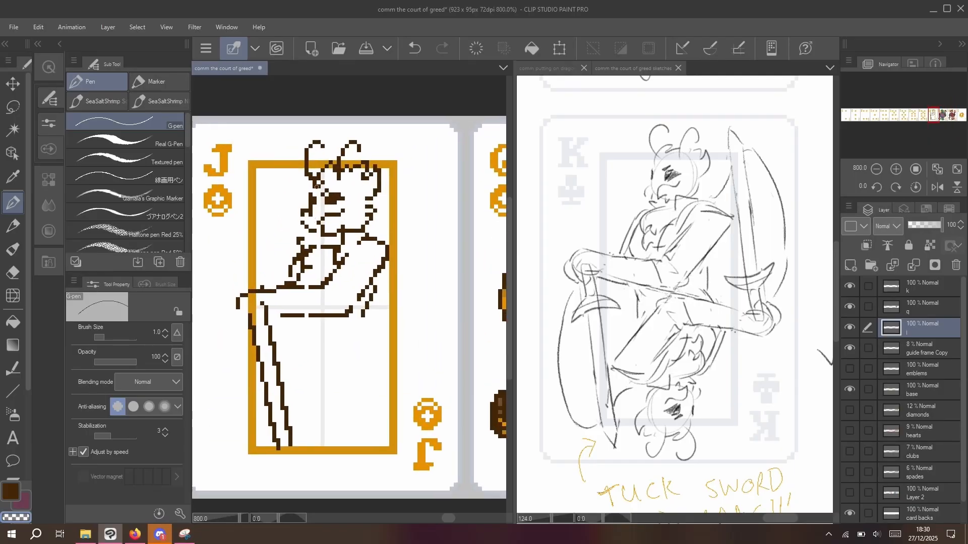
{"action": "key", "text": "c"}
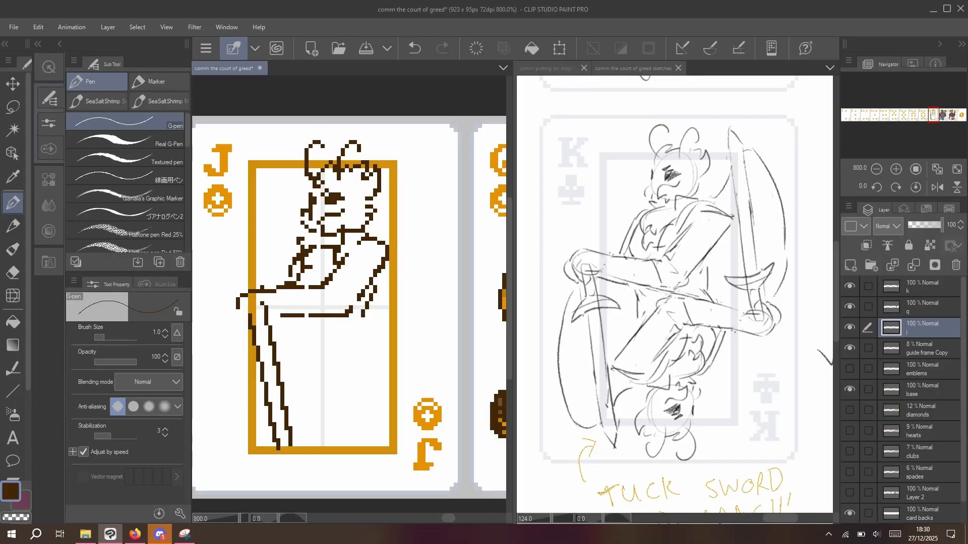
{"action": "key", "text": "m"}
{"action": "mouse_move", "coordinate": [313, 206]}
{"action": "left_mouse_down"}
{"action": "mouse_move", "coordinate": [312, 228]}
{"action": "mouse_move", "coordinate": [303, 200]}
{"action": "left_mouse_up"}
{"action": "key", "text": "k"}
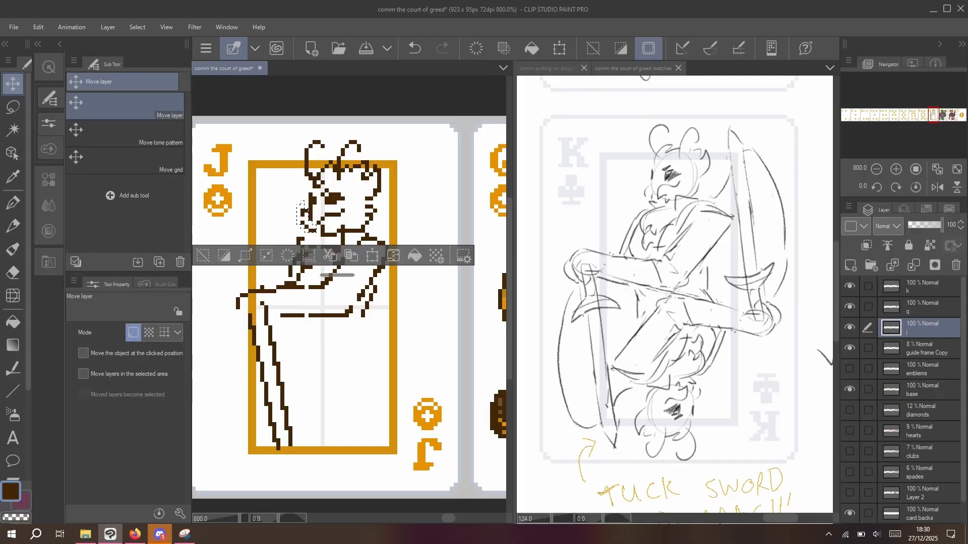
{"action": "key", "text": "ctrl+d"}
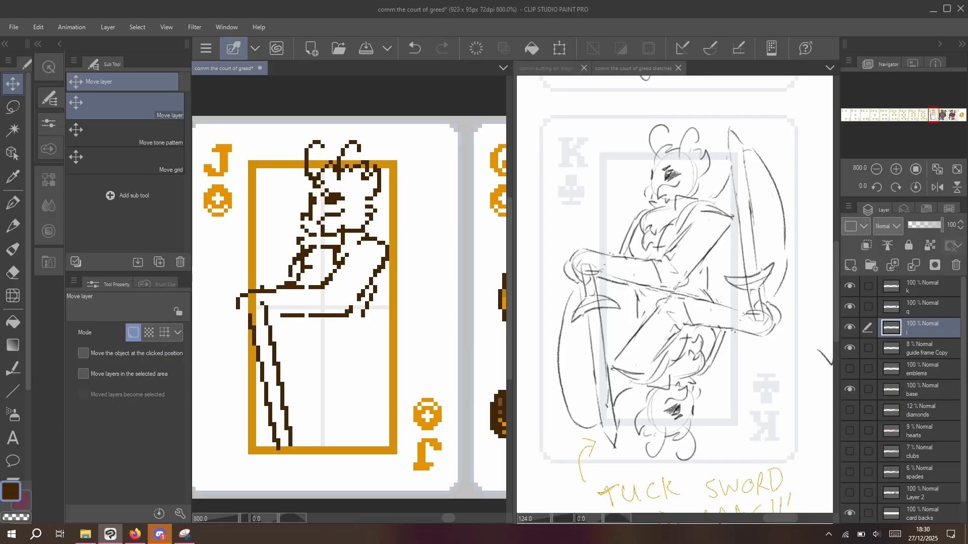
{"action": "key", "text": "p"}
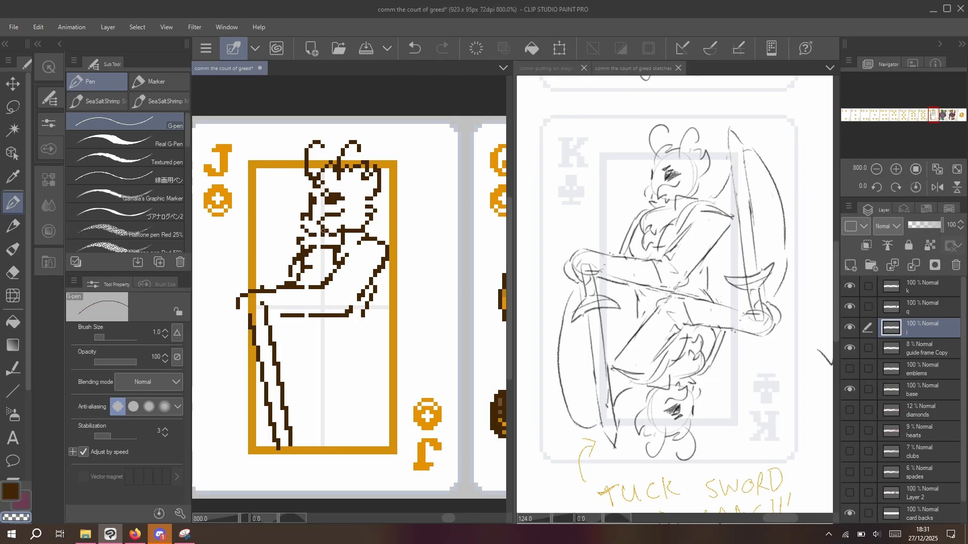
- Touch up the neck outline under the jaw with short pixel strokes
{"action": "left_click_drag", "start_coordinate": [319, 223], "coordinate": [325, 228]}
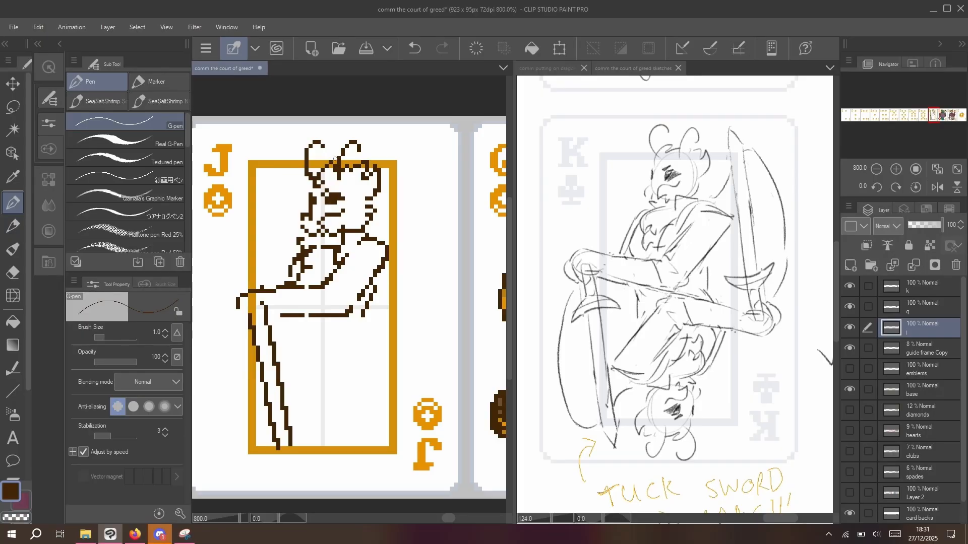
{"action": "key", "text": "ctrl+z"}
{"action": "left_click_drag", "start_coordinate": [347, 227], "coordinate": [351, 231]}
{"action": "key", "text": "c"}
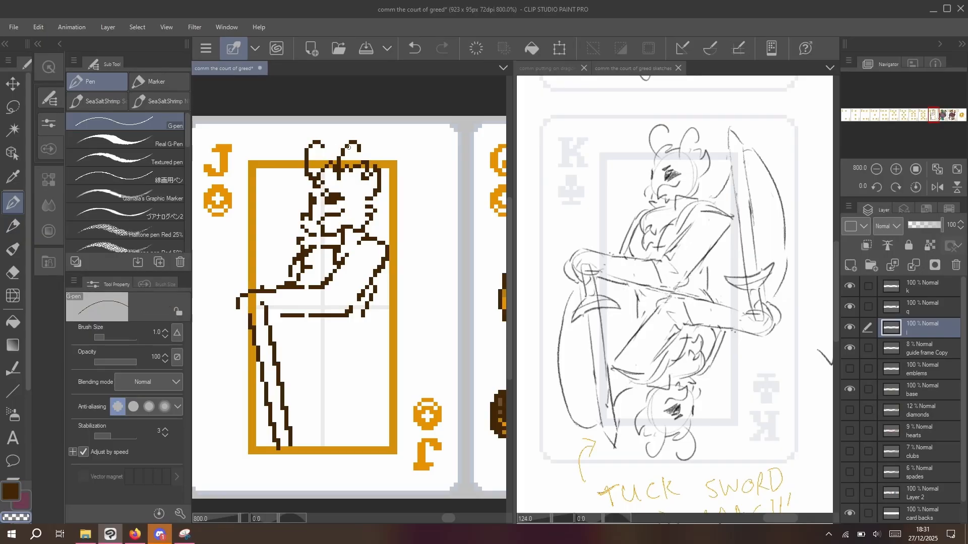
- Mirror the view, add the lower edge of the chest tuft and clean its pixels, and restore the unmirrored view
{"action": "left_click", "coordinate": [935, 184]}
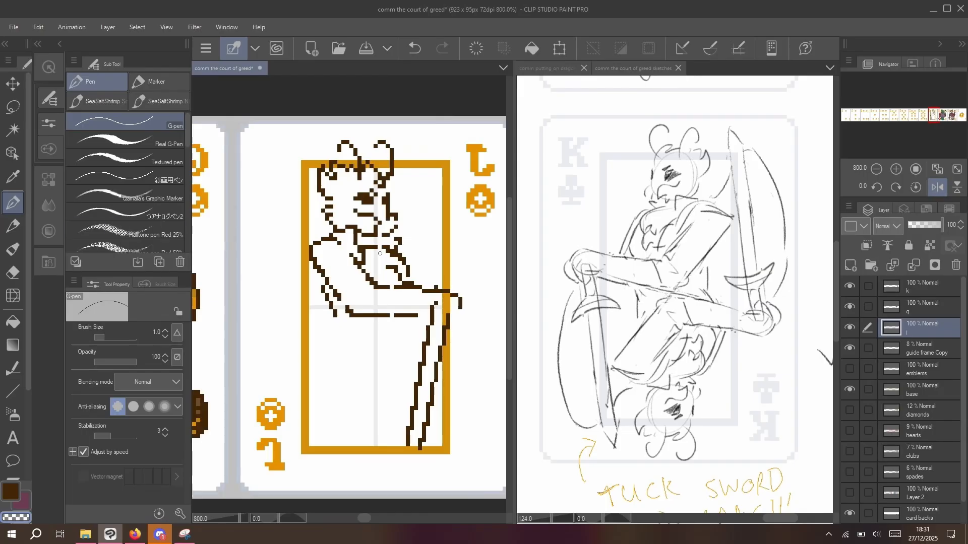
{"action": "key", "text": "c"}
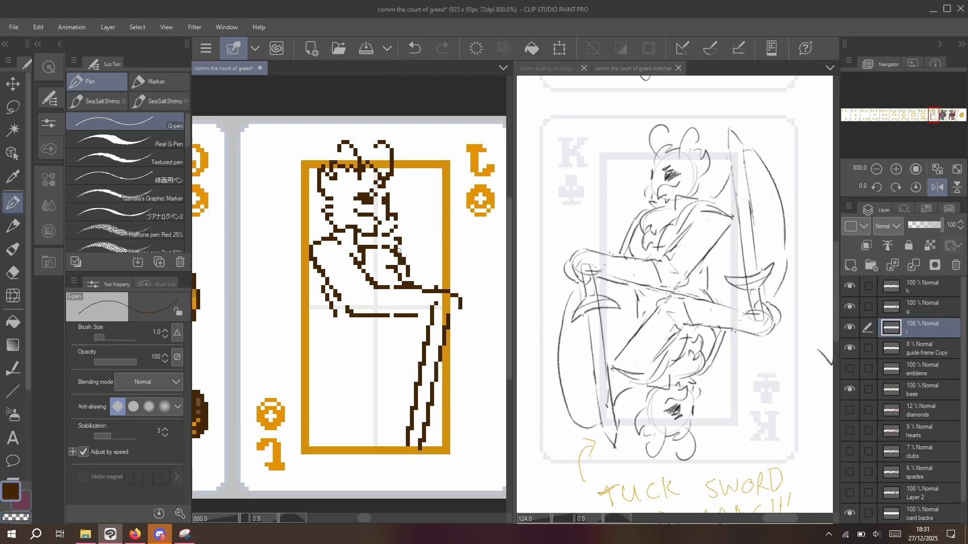
{"action": "left_click_drag", "start_coordinate": [386, 267], "coordinate": [371, 272]}
{"action": "key", "text": "c"}
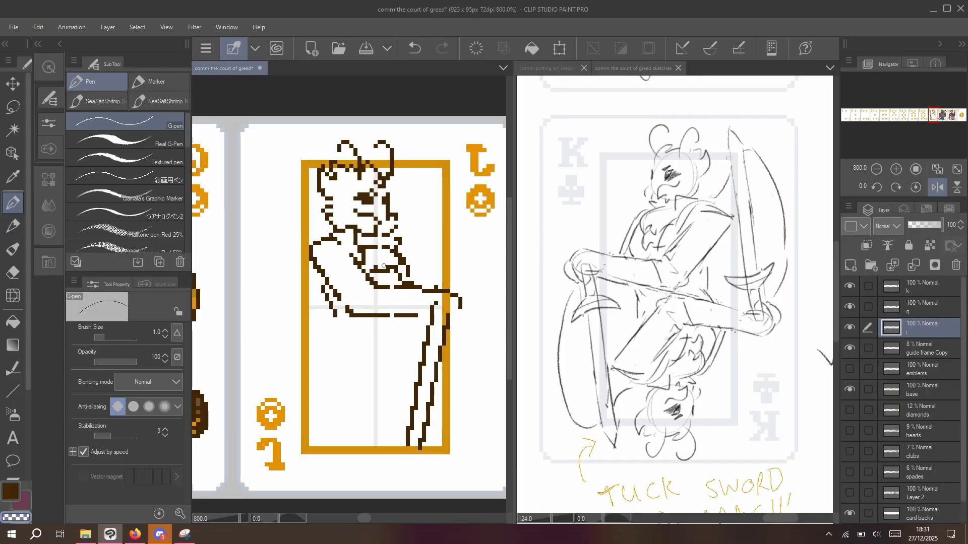
{"action": "left_click", "coordinate": [386, 267]}
{"action": "left_click", "coordinate": [375, 272]}
{"action": "left_click", "coordinate": [937, 187]}
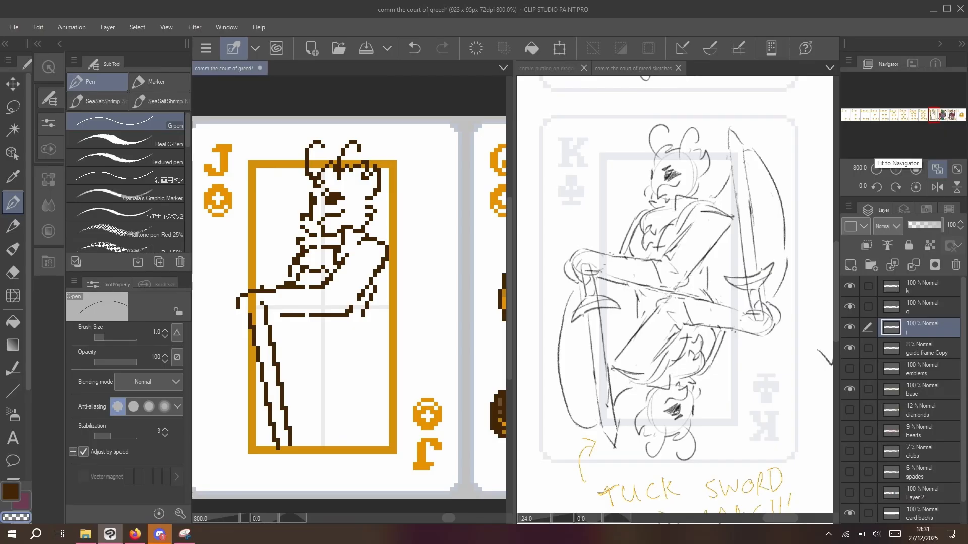
- Erase the old arm, shoulder and torso lines between the head and the sword
{"action": "left_click_drag", "start_coordinate": [373, 278], "coordinate": [384, 254]}
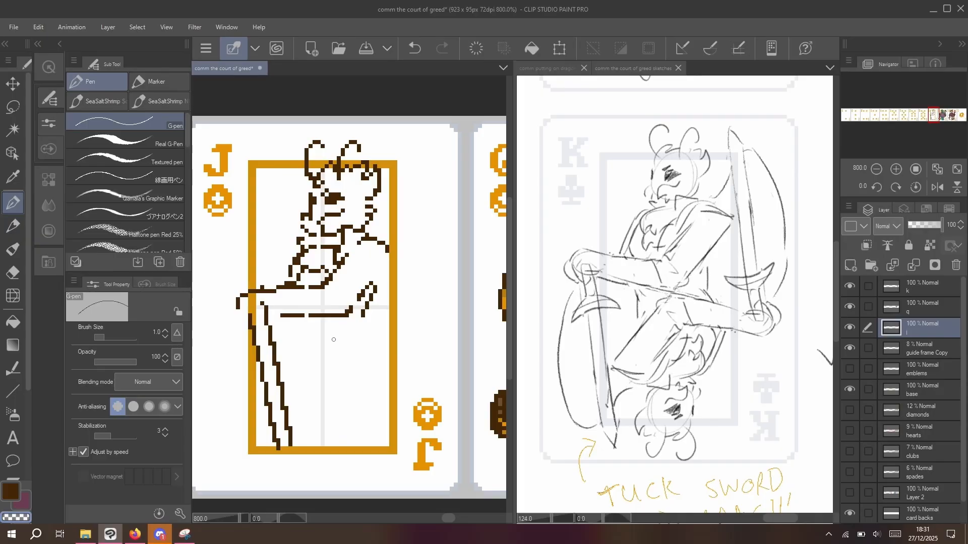
{"action": "left_click_drag", "start_coordinate": [351, 311], "coordinate": [371, 284]}
{"action": "left_click_drag", "start_coordinate": [353, 307], "coordinate": [335, 316]}
{"action": "mouse_move", "coordinate": [342, 263]}
{"action": "left_mouse_down"}
{"action": "mouse_move", "coordinate": [322, 315]}
{"action": "mouse_move", "coordinate": [306, 318]}
{"action": "mouse_move", "coordinate": [303, 291]}
{"action": "mouse_move", "coordinate": [264, 290]}
{"action": "left_mouse_up"}
{"action": "mouse_move", "coordinate": [304, 315]}
{"action": "left_mouse_down"}
{"action": "mouse_move", "coordinate": [288, 316]}
{"action": "mouse_move", "coordinate": [328, 322]}
{"action": "left_mouse_up"}
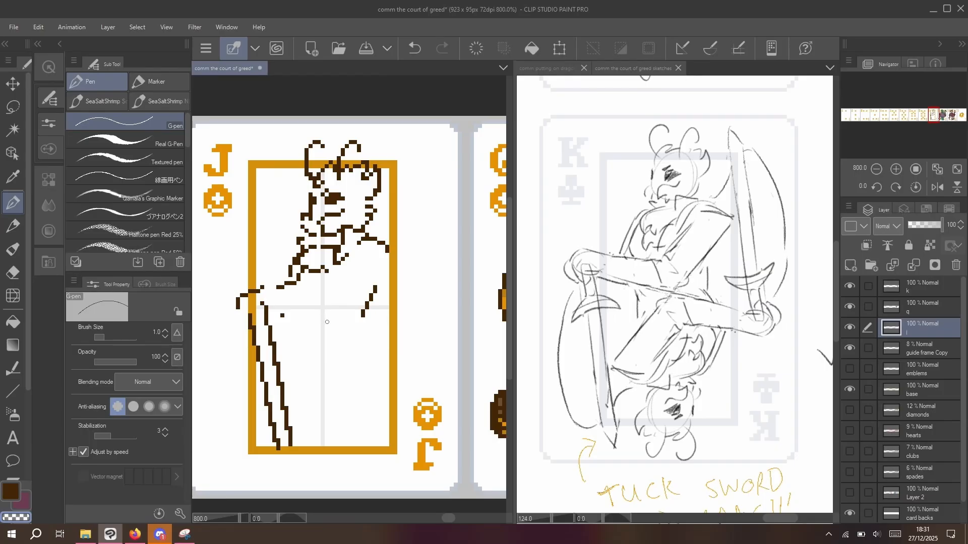
{"action": "left_click", "coordinate": [283, 316]}
{"action": "mouse_move", "coordinate": [279, 288]}
{"action": "left_mouse_down"}
{"action": "mouse_move", "coordinate": [296, 283]}
{"action": "mouse_move", "coordinate": [287, 285]}
{"action": "left_mouse_up"}
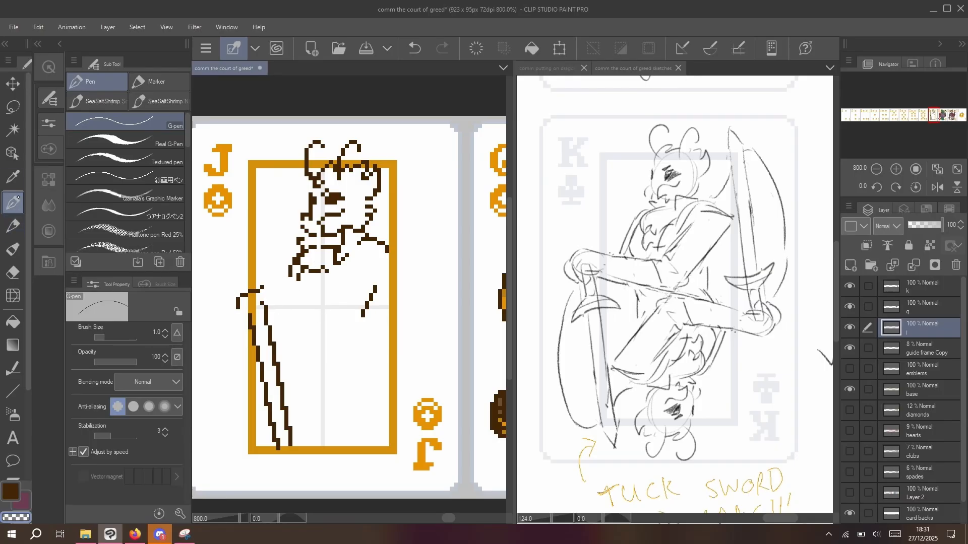
- Redraw the hilt area above the blade as a rounded outline curving out on both sides of the grip
{"action": "key", "text": "c"}
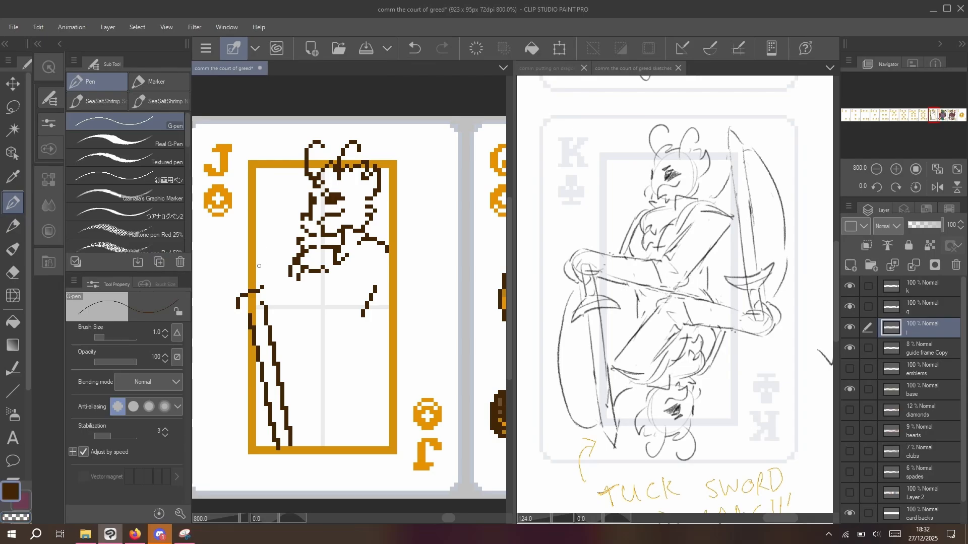
{"action": "mouse_move", "coordinate": [267, 279]}
{"action": "left_mouse_down"}
{"action": "mouse_move", "coordinate": [236, 278]}
{"action": "mouse_move", "coordinate": [239, 311]}
{"action": "left_mouse_up"}
{"action": "key", "text": "ctrl+z"}
{"action": "key", "text": "ctrl+z"}
{"action": "key", "text": "ctrl+z"}
{"action": "mouse_move", "coordinate": [263, 276]}
{"action": "left_mouse_down"}
{"action": "mouse_move", "coordinate": [226, 300]}
{"action": "mouse_move", "coordinate": [236, 307]}
{"action": "mouse_move", "coordinate": [275, 300]}
{"action": "mouse_move", "coordinate": [272, 278]}
{"action": "left_mouse_up"}
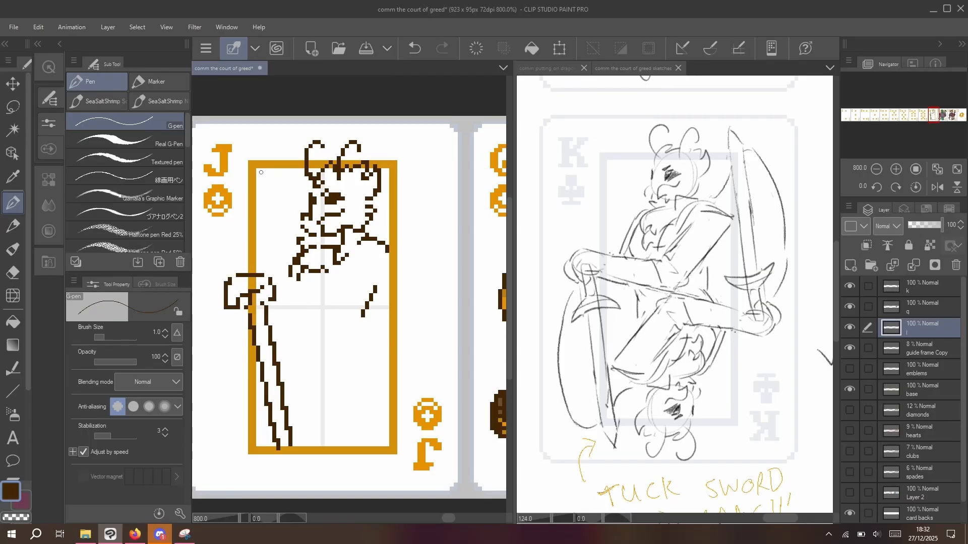
- Draw the outer shoulder and upper sleeve line extending past the card frame, retrying the curve until it sits farther out
{"action": "left_click_drag", "start_coordinate": [390, 299], "coordinate": [388, 247]}
{"action": "key", "text": "ctrl+z"}
{"action": "left_click_drag", "start_coordinate": [396, 306], "coordinate": [386, 240]}
{"action": "key", "text": "ctrl+z"}
{"action": "left_click_drag", "start_coordinate": [399, 306], "coordinate": [393, 255]}
{"action": "key", "text": "ctrl+z"}
{"action": "key", "text": "ctrl+z"}
{"action": "mouse_move", "coordinate": [404, 304]}
{"action": "left_mouse_down"}
{"action": "mouse_move", "coordinate": [392, 234]}
{"action": "mouse_move", "coordinate": [396, 257]}
{"action": "left_mouse_up"}
{"action": "mouse_move", "coordinate": [395, 262]}
{"action": "left_mouse_down"}
{"action": "mouse_move", "coordinate": [385, 243]}
{"action": "mouse_move", "coordinate": [398, 259]}
{"action": "mouse_move", "coordinate": [395, 244]}
{"action": "mouse_move", "coordinate": [377, 237]}
{"action": "mouse_move", "coordinate": [403, 261]}
{"action": "left_mouse_up"}
{"action": "key", "text": "c"}
{"action": "key", "text": "c"}
- Select the small group of pixels at the front of the chin and nudge it slightly
{"action": "key", "text": "m"}
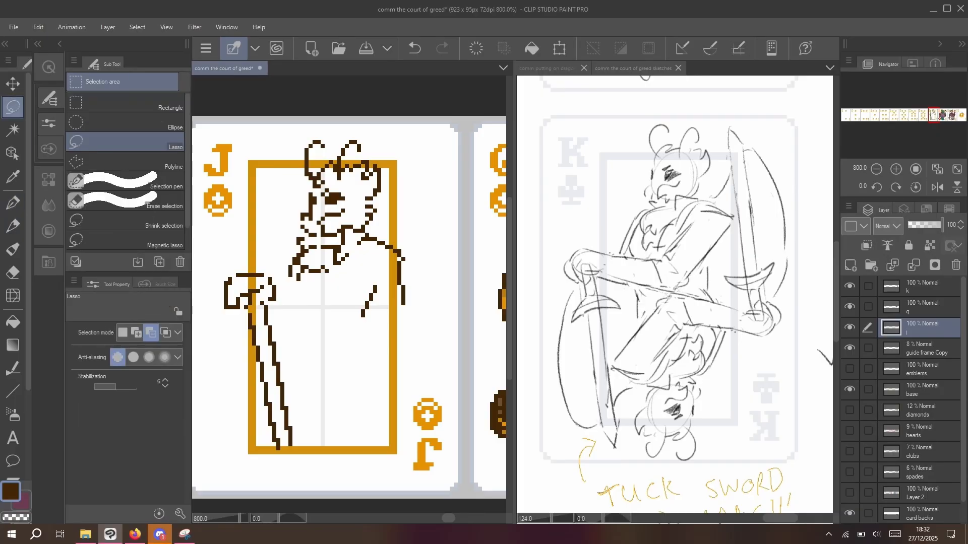
{"action": "left_click_drag", "start_coordinate": [310, 231], "coordinate": [297, 243]}
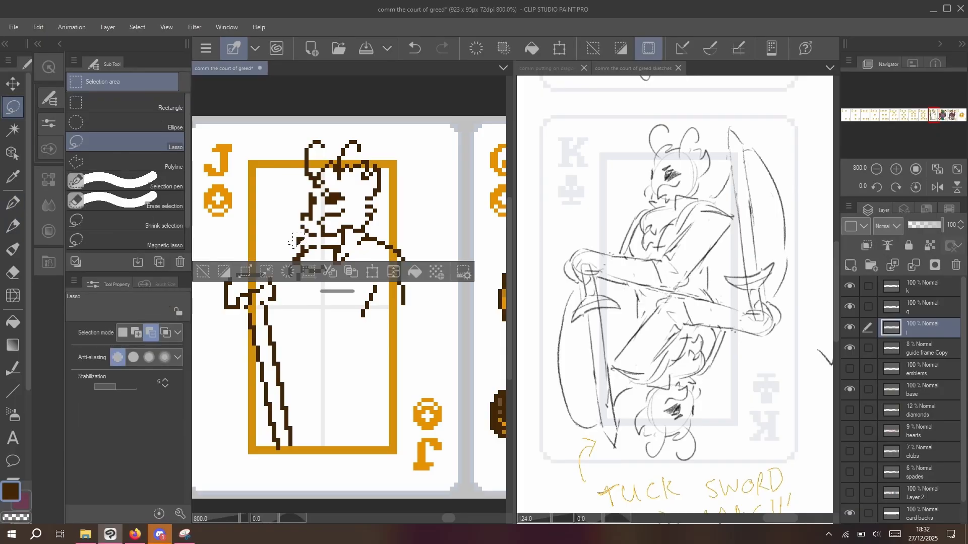
{"action": "key", "text": "k"}
{"action": "key", "text": "ctrl+d"}
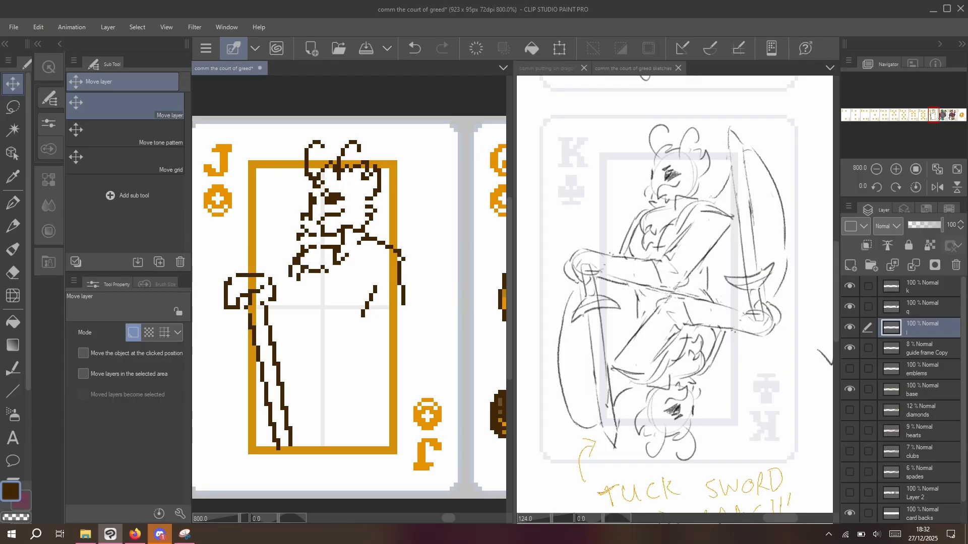
{"action": "key", "text": "p"}
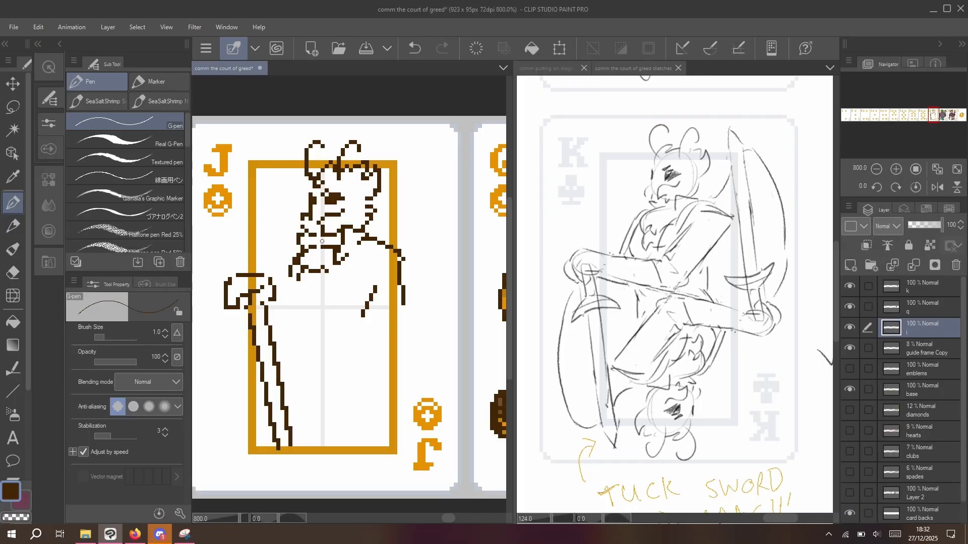
- Draw the collar line under the jaw, the diagonal garment folds and the front edge of the torso
{"action": "mouse_move", "coordinate": [336, 243]}
{"action": "left_mouse_down"}
{"action": "mouse_move", "coordinate": [325, 206]}
{"action": "mouse_move", "coordinate": [320, 239]}
{"action": "left_mouse_up"}
{"action": "mouse_move", "coordinate": [327, 298]}
{"action": "left_mouse_down"}
{"action": "mouse_move", "coordinate": [341, 284]}
{"action": "mouse_move", "coordinate": [330, 312]}
{"action": "mouse_move", "coordinate": [359, 263]}
{"action": "left_mouse_up"}
{"action": "mouse_move", "coordinate": [292, 258]}
{"action": "left_mouse_down"}
{"action": "mouse_move", "coordinate": [283, 266]}
{"action": "mouse_move", "coordinate": [297, 314]}
{"action": "left_mouse_up"}
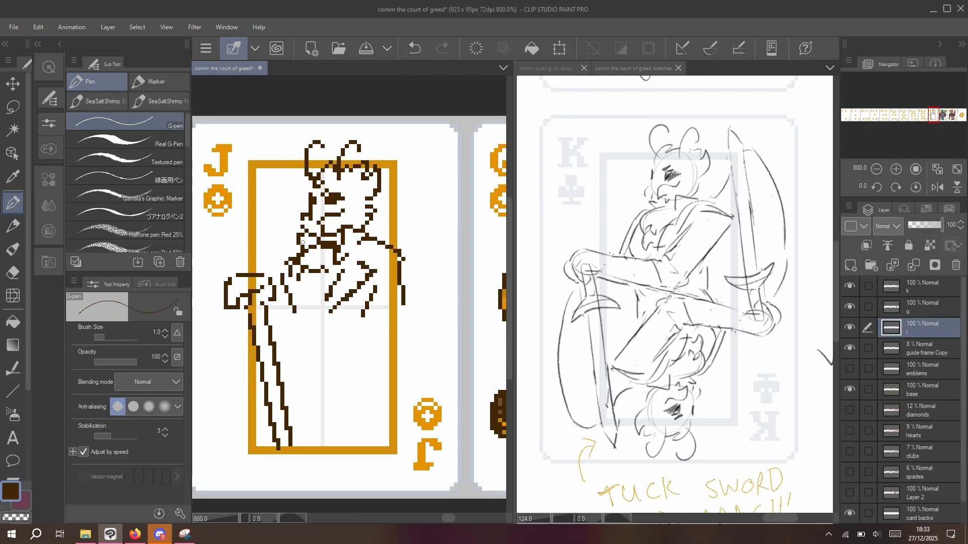
- Redraw the inner sleeve line farther out and refine the diagonal chest fold by adding and erasing pixels
{"action": "mouse_move", "coordinate": [375, 315]}
{"action": "left_mouse_down"}
{"action": "mouse_move", "coordinate": [388, 265]}
{"action": "mouse_move", "coordinate": [403, 282]}
{"action": "mouse_move", "coordinate": [406, 263]}
{"action": "mouse_move", "coordinate": [401, 292]}
{"action": "mouse_move", "coordinate": [363, 317]}
{"action": "left_mouse_up"}
{"action": "key", "text": "c"}
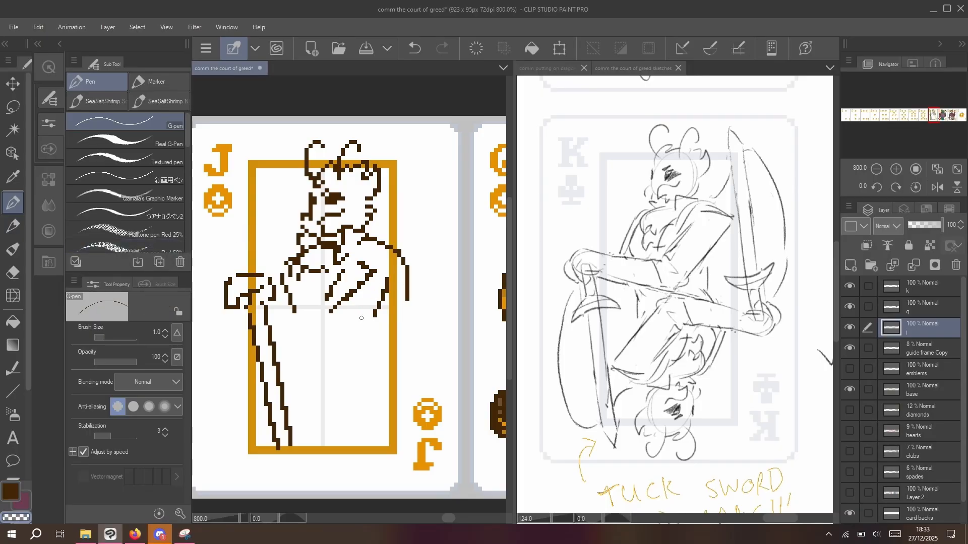
{"action": "left_click_drag", "start_coordinate": [407, 284], "coordinate": [408, 302]}
{"action": "key", "text": "c"}
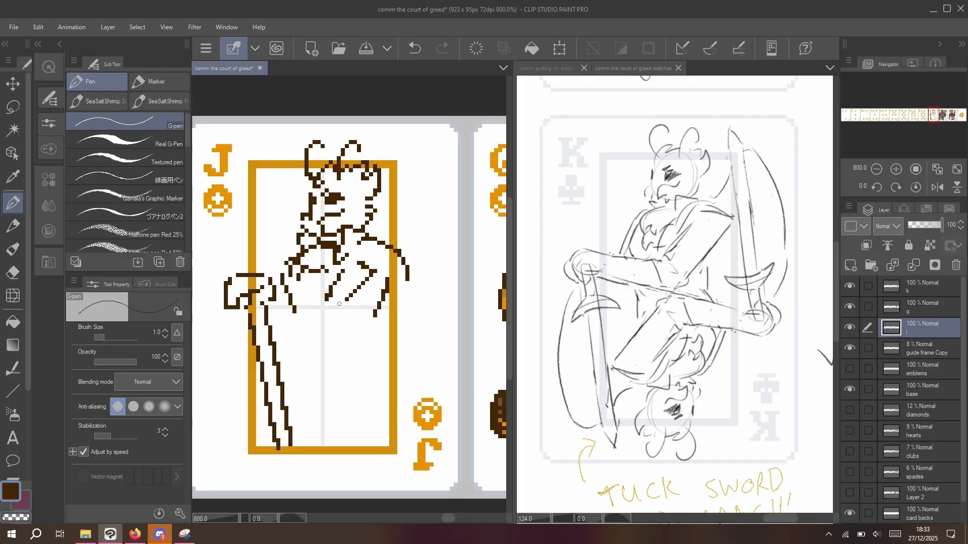
{"action": "left_click_drag", "start_coordinate": [339, 304], "coordinate": [328, 317]}
{"action": "key", "text": "c"}
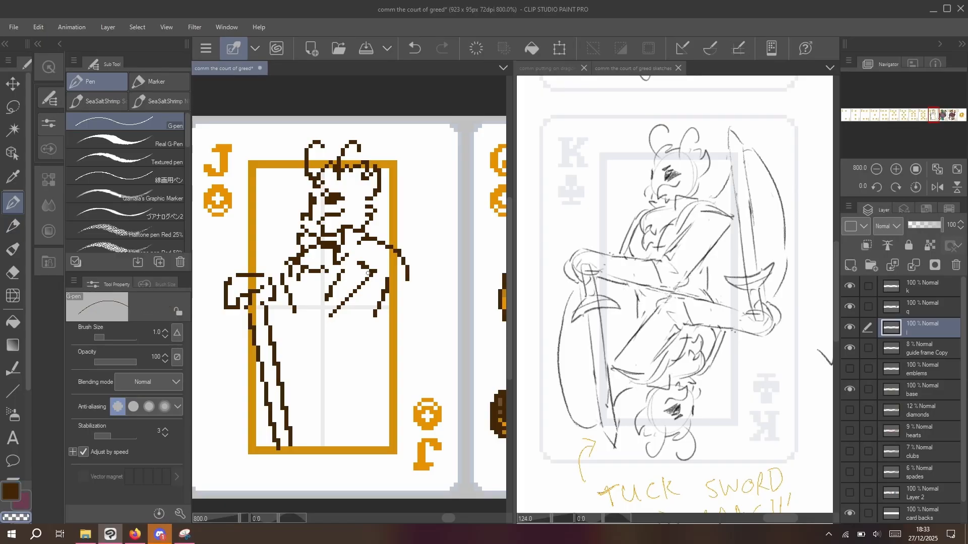
{"action": "left_click_drag", "start_coordinate": [368, 273], "coordinate": [363, 269]}
{"action": "key", "text": "c"}
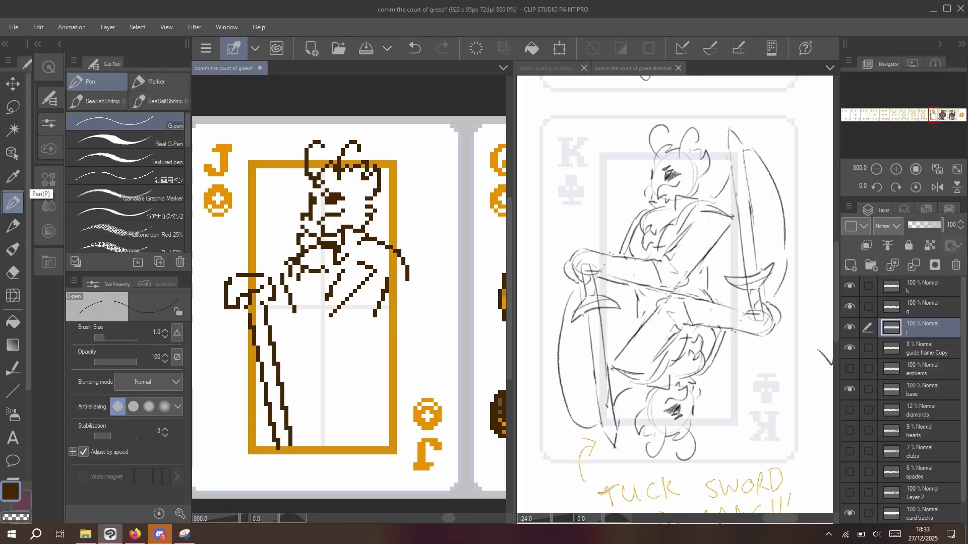
- Redraw the outer sleeve edge farther out, erase the leftover pixels and add a collar flap line across the shoulder
{"action": "mouse_move", "coordinate": [406, 255]}
{"action": "left_mouse_down"}
{"action": "mouse_move", "coordinate": [410, 303]}
{"action": "mouse_move", "coordinate": [412, 253]}
{"action": "mouse_move", "coordinate": [414, 266]}
{"action": "mouse_move", "coordinate": [419, 255]}
{"action": "mouse_move", "coordinate": [407, 302]}
{"action": "left_mouse_up"}
{"action": "left_click", "coordinate": [404, 255]}
{"action": "left_click", "coordinate": [411, 299]}
{"action": "key", "text": "c"}
{"action": "left_click", "coordinate": [403, 263]}
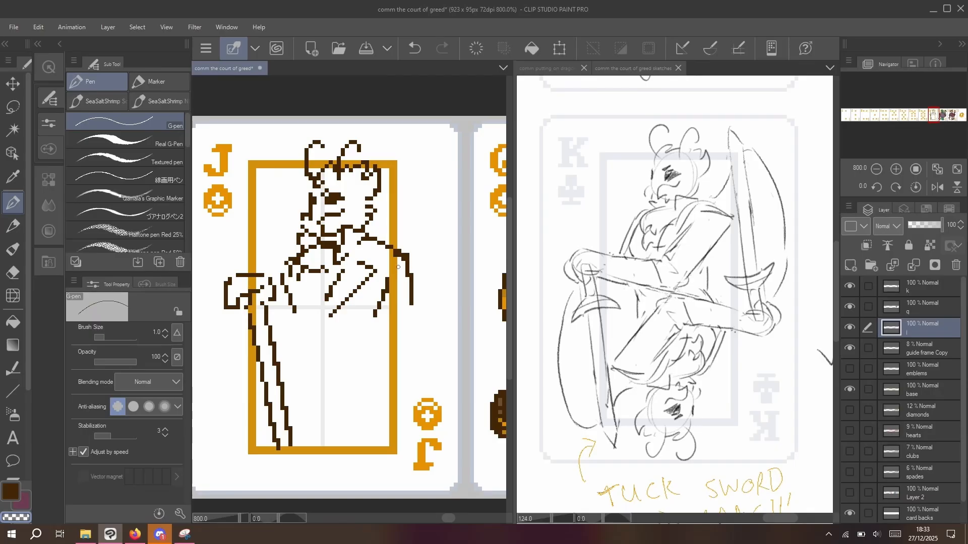
{"action": "left_click", "coordinate": [397, 255]}
{"action": "key", "text": "c"}
{"action": "left_click_drag", "start_coordinate": [392, 258], "coordinate": [359, 247]}
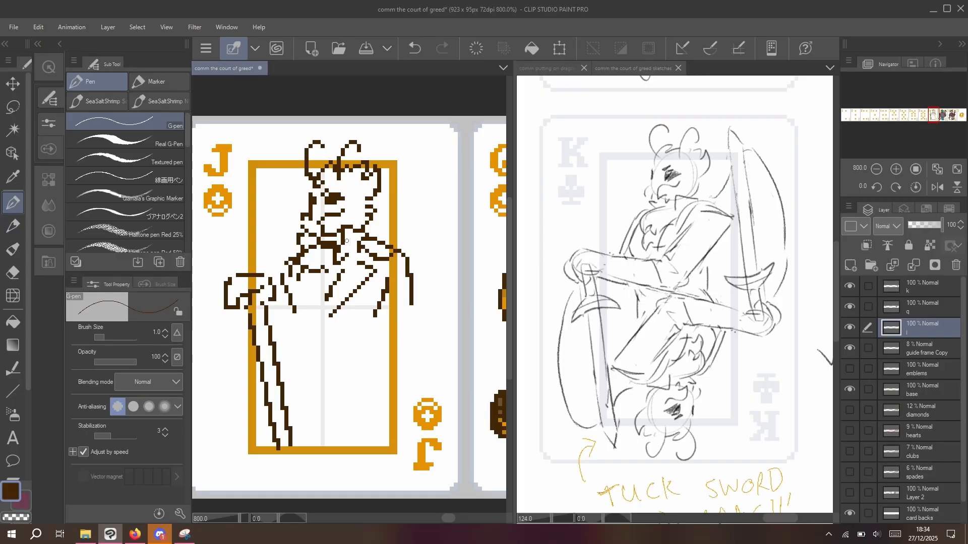
- Thin out the collar line under the jaw and draw the rounded lower chest shape between the torso edges
{"action": "mouse_move", "coordinate": [341, 247]}
{"action": "left_mouse_down"}
{"action": "mouse_move", "coordinate": [338, 261]}
{"action": "mouse_move", "coordinate": [322, 248]}
{"action": "left_mouse_up"}
{"action": "key", "text": "c"}
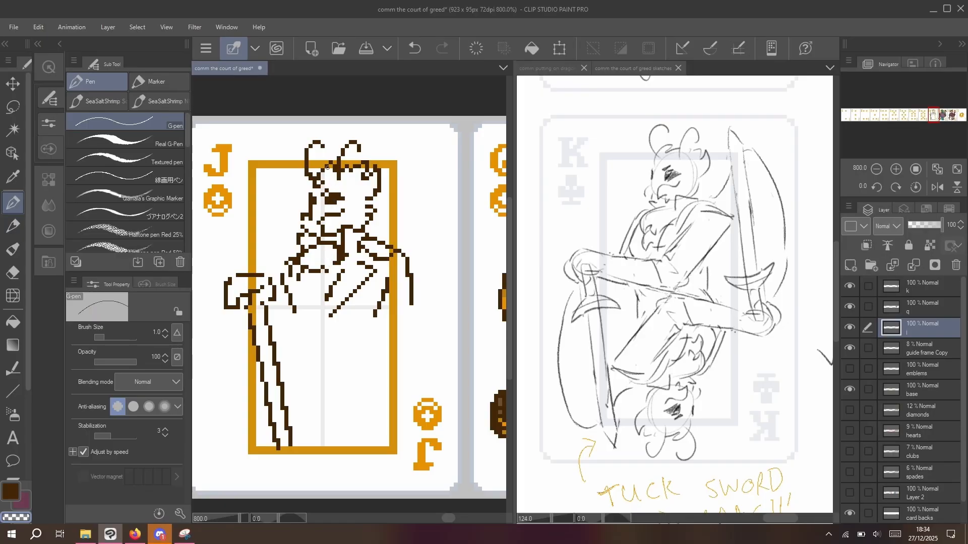
{"action": "key", "text": "c"}
{"action": "key", "text": "ctrl+z"}
{"action": "mouse_move", "coordinate": [294, 286]}
{"action": "left_mouse_down"}
{"action": "mouse_move", "coordinate": [295, 300]}
{"action": "mouse_move", "coordinate": [327, 298]}
{"action": "mouse_move", "coordinate": [332, 275]}
{"action": "left_mouse_up"}
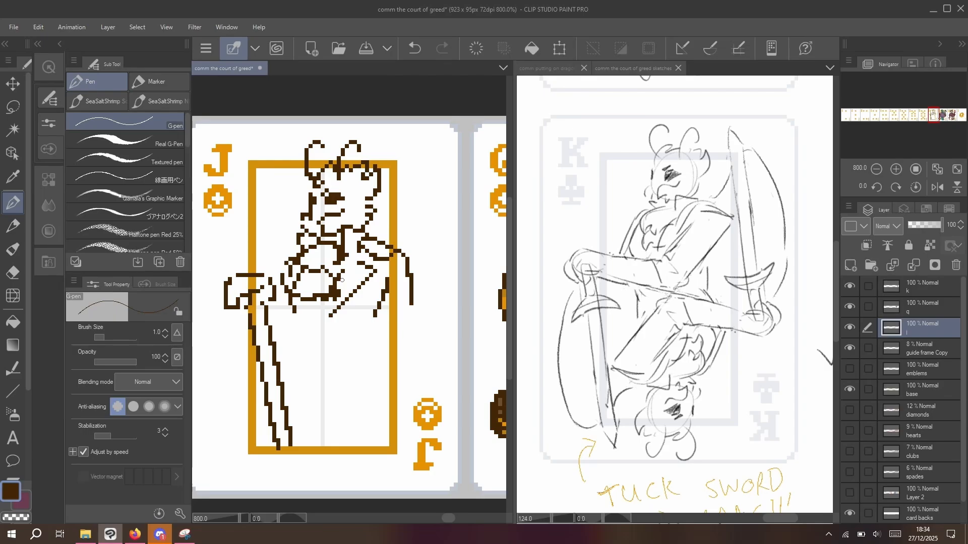
- Try extending the torso lines below the chest and check them against the finished Queen and King cards
{"action": "mouse_move", "coordinate": [319, 308]}
{"action": "left_mouse_down"}
{"action": "mouse_move", "coordinate": [301, 333]}
{"action": "mouse_move", "coordinate": [317, 341]}
{"action": "left_mouse_up"}
{"action": "scroll", "coordinate": [330, 302], "scroll_direction": "down", "scroll_amount": 3}
{"action": "scroll", "coordinate": [349, 267], "scroll_direction": "right", "scroll_amount": 4}
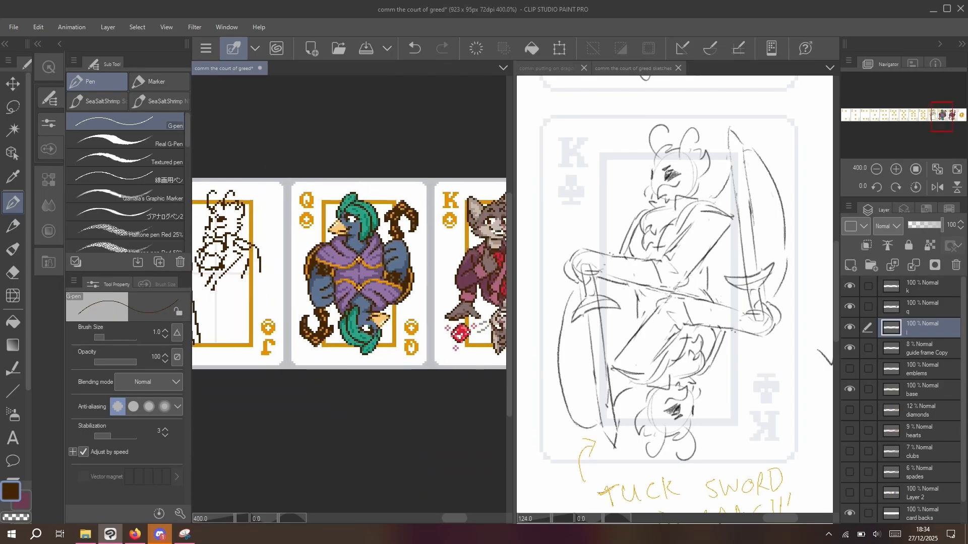
{"action": "scroll", "coordinate": [349, 268], "scroll_direction": "up", "scroll_amount": 3}
{"action": "scroll", "coordinate": [349, 267], "scroll_direction": "left", "scroll_amount": 5}
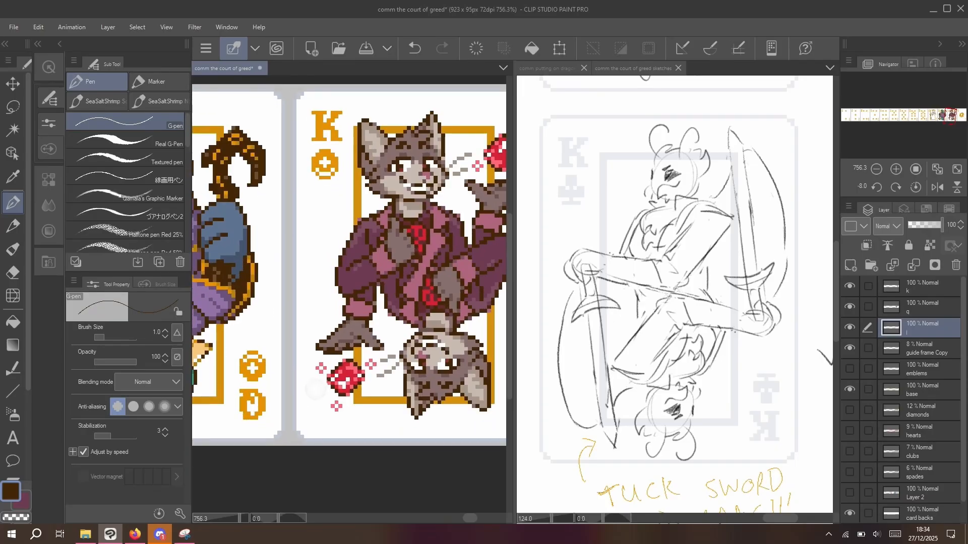
{"action": "scroll", "coordinate": [349, 268], "scroll_direction": "left", "scroll_amount": 5}
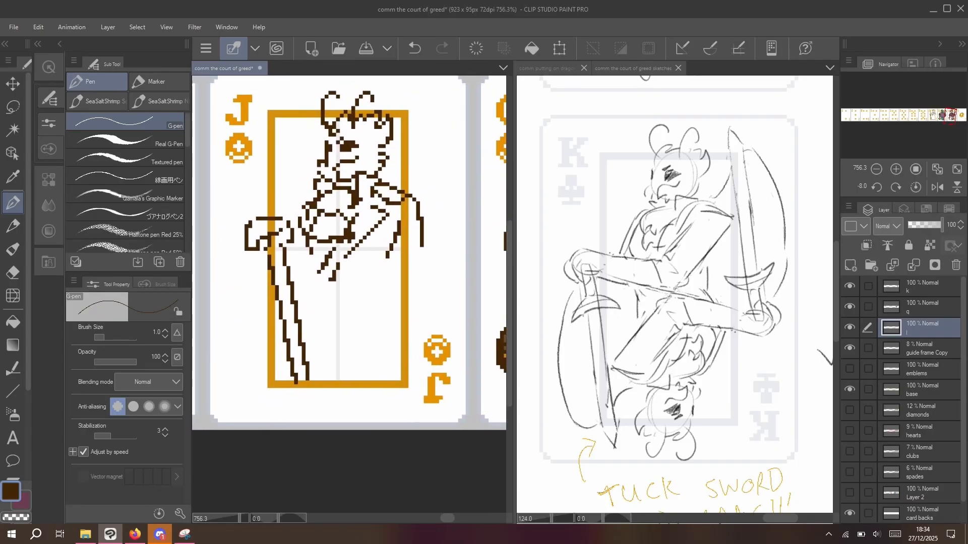
{"action": "scroll", "coordinate": [349, 267], "scroll_direction": "up", "scroll_amount": 2}
{"action": "key", "text": "ctrl+z"}
{"action": "key", "text": "ctrl+z"}
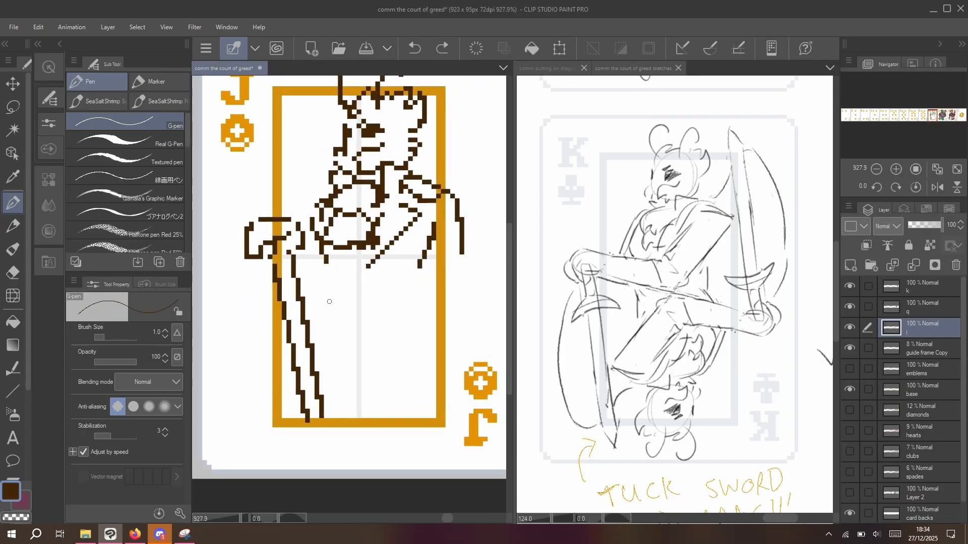
{"action": "scroll", "coordinate": [329, 302], "scroll_direction": "down", "scroll_amount": 1}
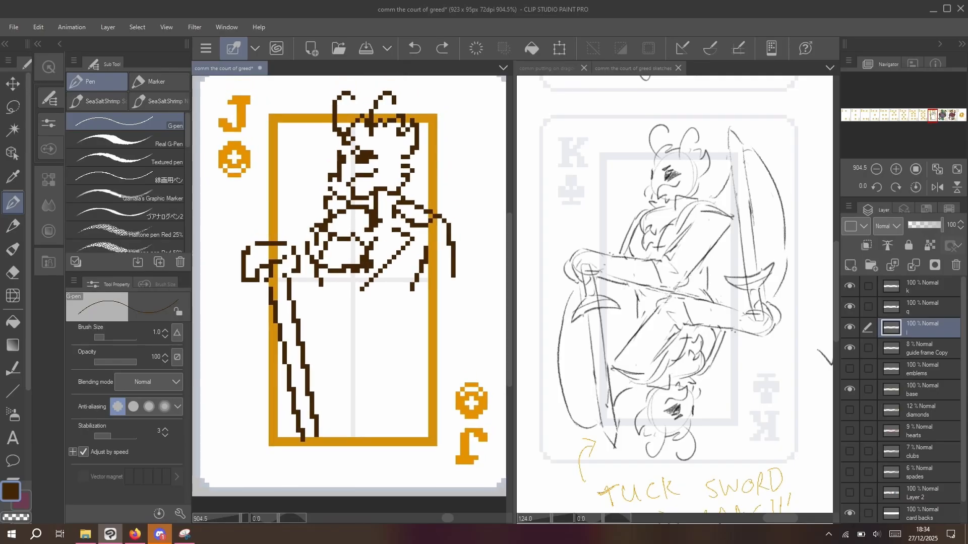
- Clean up the inner sleeve line and draw a short hem stroke at its lower end
{"action": "key", "text": "c"}
{"action": "left_click", "coordinate": [427, 263]}
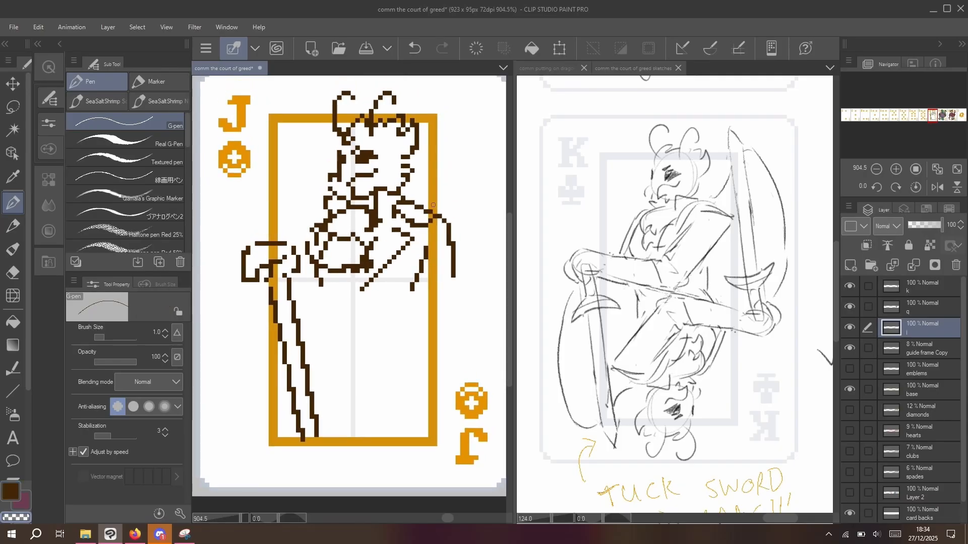
{"action": "left_click", "coordinate": [427, 248]}
{"action": "key", "text": "c"}
{"action": "left_click_drag", "start_coordinate": [427, 284], "coordinate": [419, 284]}
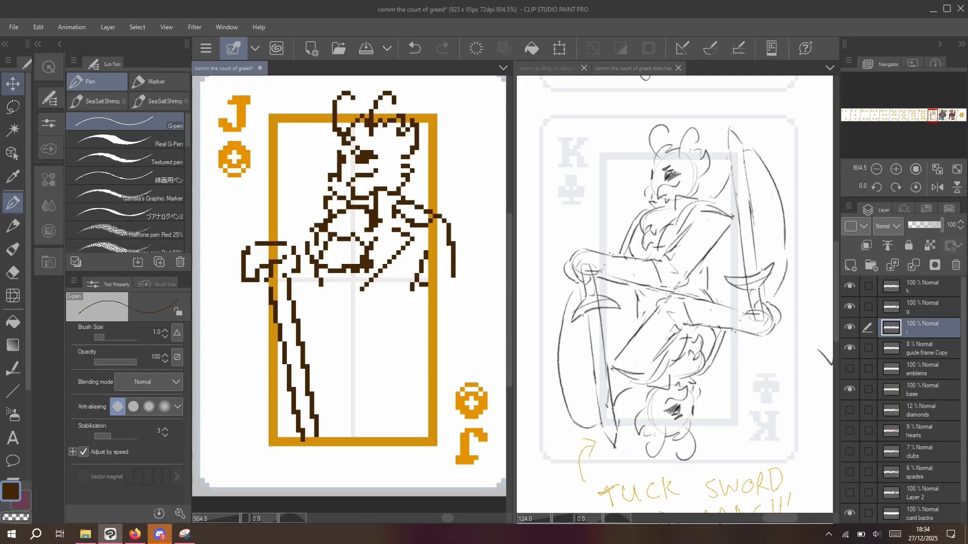
- Select the front of the snout, nudge it up and clear the selection
{"action": "key", "text": "m"}
{"action": "mouse_move", "coordinate": [333, 179]}
{"action": "left_mouse_down"}
{"action": "mouse_move", "coordinate": [337, 165]}
{"action": "mouse_move", "coordinate": [324, 167]}
{"action": "mouse_move", "coordinate": [327, 182]}
{"action": "left_mouse_up"}
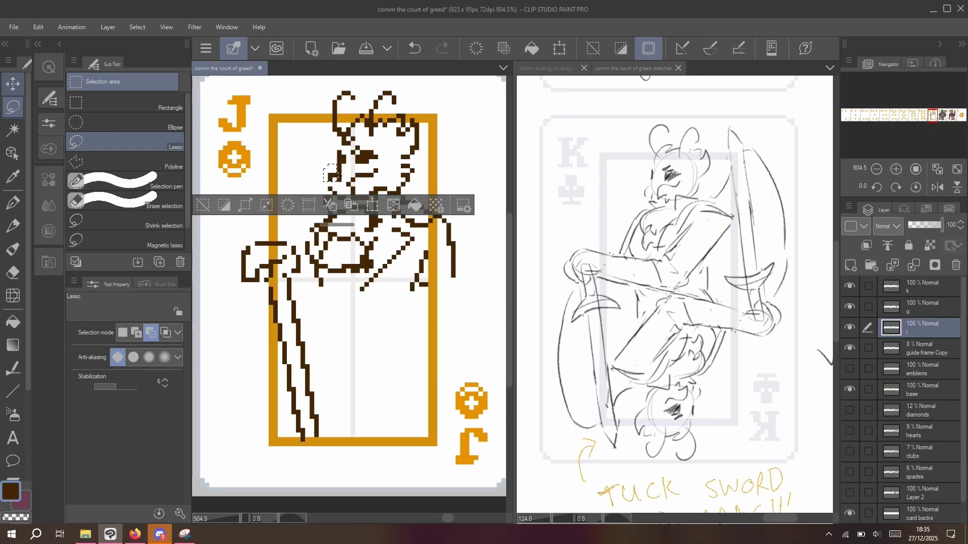
{"action": "left_click", "coordinate": [12, 84]}
{"action": "key", "text": "Up"}
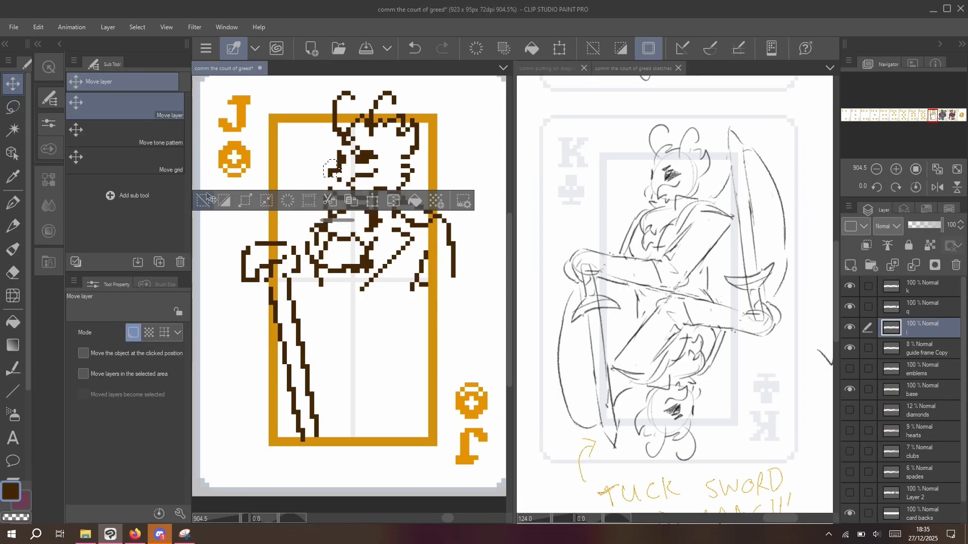
{"action": "left_click", "coordinate": [203, 200]}
{"action": "left_click", "coordinate": [13, 202]}
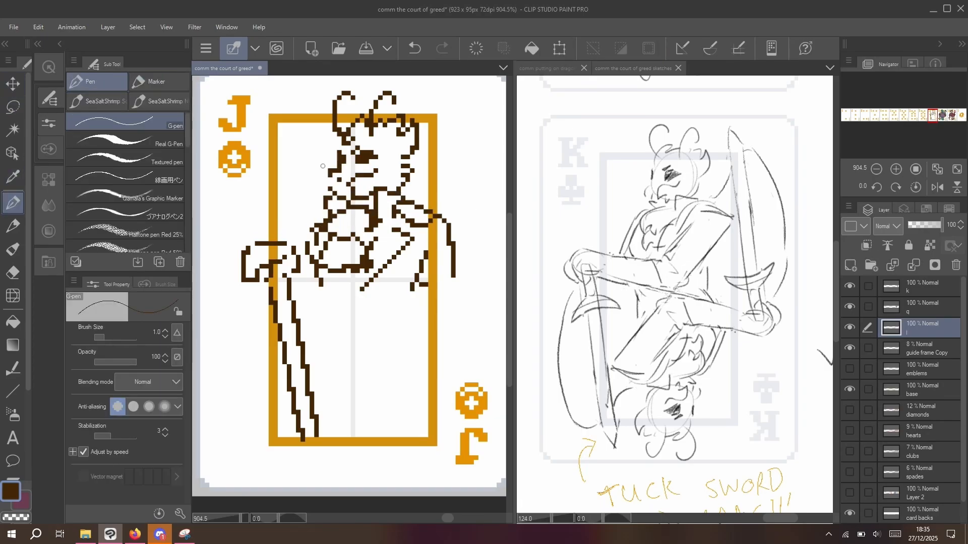
- Refine the snout and mouth outline by adding and erasing single pixels
{"action": "left_click_drag", "start_coordinate": [326, 170], "coordinate": [321, 175]}
{"action": "key", "text": "c"}
{"action": "key", "text": "c"}
{"action": "left_click", "coordinate": [332, 178]}
{"action": "left_click", "coordinate": [333, 180]}
{"action": "left_click", "coordinate": [330, 184]}
{"action": "left_click", "coordinate": [333, 176]}
{"action": "left_click", "coordinate": [333, 186]}
- Draw a curved line closing the sleeve from its hem to the outer shoulder edge
{"action": "left_click_drag", "start_coordinate": [427, 285], "coordinate": [454, 233]}
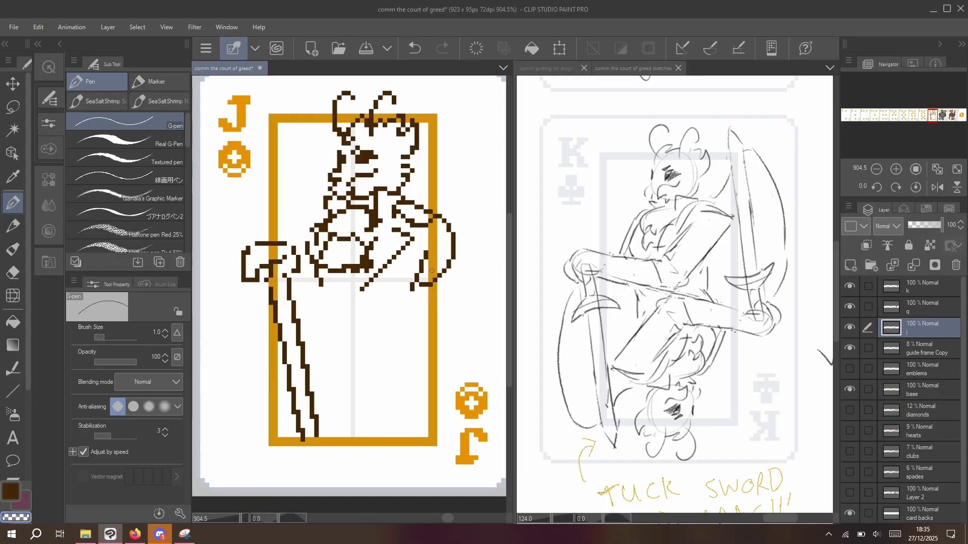
- Smooth the lower curve of the back sleeve near its hem by adding and erasing single pixels
{"action": "key", "text": "c"}
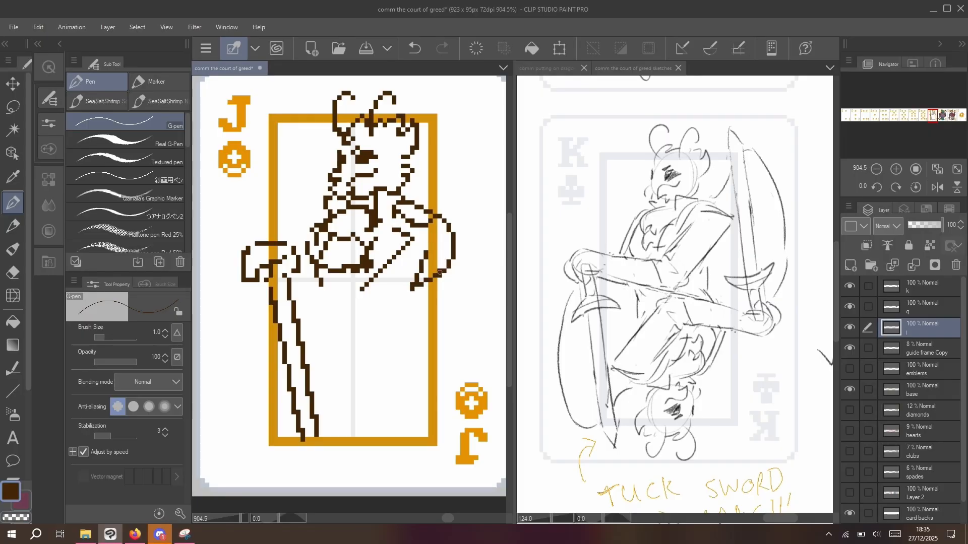
{"action": "key", "text": "c"}
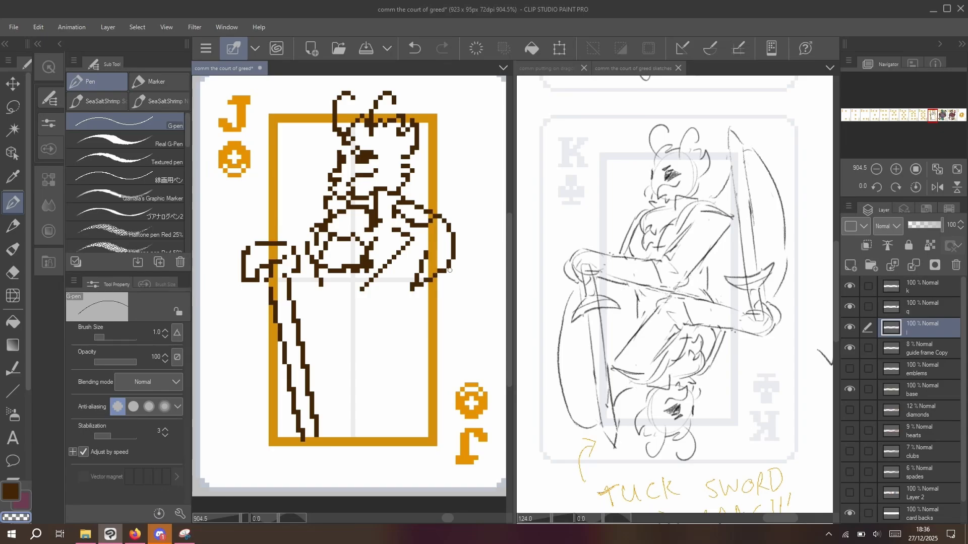
{"action": "left_click_drag", "start_coordinate": [449, 270], "coordinate": [443, 272]}
{"action": "key", "text": "c"}
{"action": "left_click", "coordinate": [444, 266]}
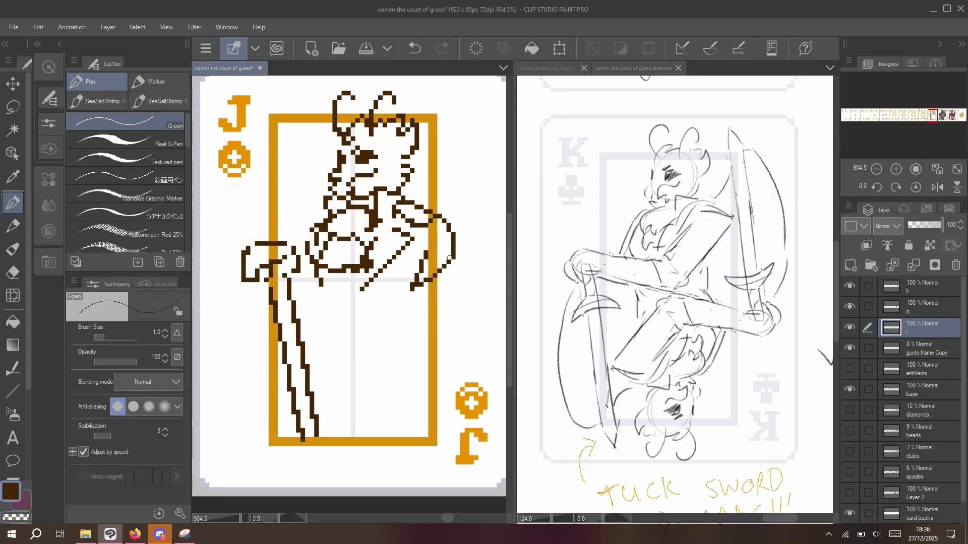
{"action": "key", "text": "c"}
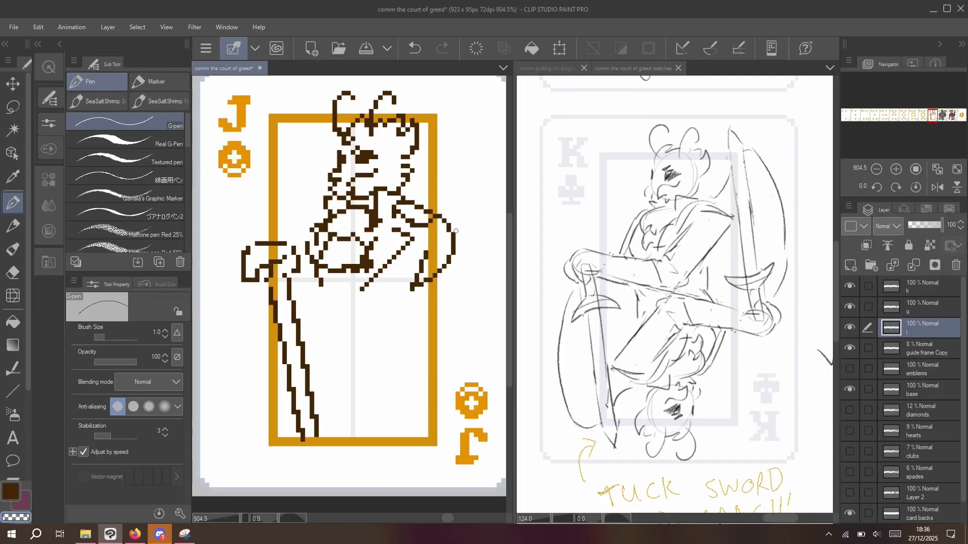
{"action": "key", "text": "c"}
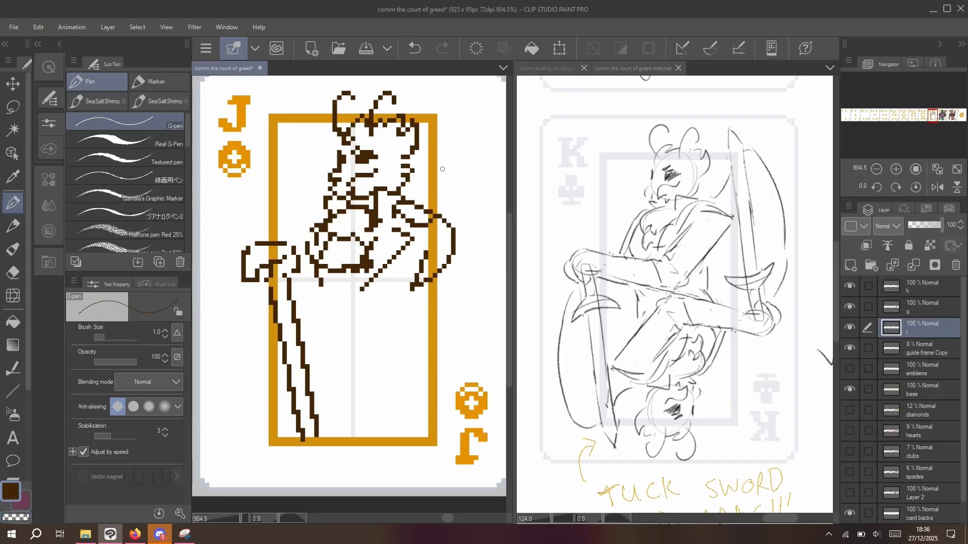
- Draw the front shoulder and upper arm beside the chest, and erase the old hand and downward-pointing sword
{"action": "left_click_drag", "start_coordinate": [328, 222], "coordinate": [306, 225]}
{"action": "key", "text": "ctrl+z"}
{"action": "key", "text": "c"}
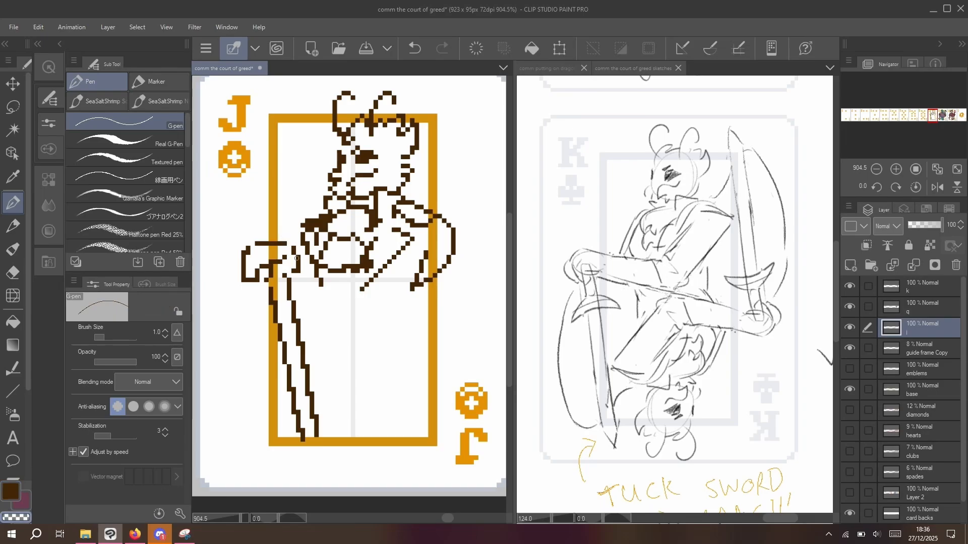
{"action": "mouse_move", "coordinate": [294, 248]}
{"action": "left_mouse_down"}
{"action": "mouse_move", "coordinate": [300, 305]}
{"action": "mouse_move", "coordinate": [275, 284]}
{"action": "mouse_move", "coordinate": [275, 297]}
{"action": "mouse_move", "coordinate": [250, 250]}
{"action": "mouse_move", "coordinate": [244, 276]}
{"action": "mouse_move", "coordinate": [243, 257]}
{"action": "mouse_move", "coordinate": [276, 247]}
{"action": "mouse_move", "coordinate": [316, 415]}
{"action": "mouse_move", "coordinate": [292, 393]}
{"action": "mouse_move", "coordinate": [275, 326]}
{"action": "left_mouse_up"}
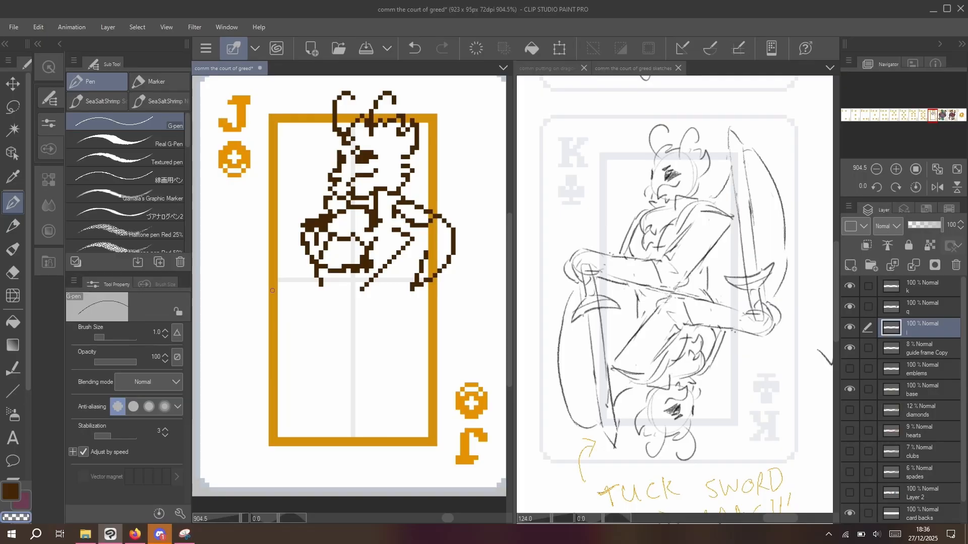
{"action": "key", "text": "c"}
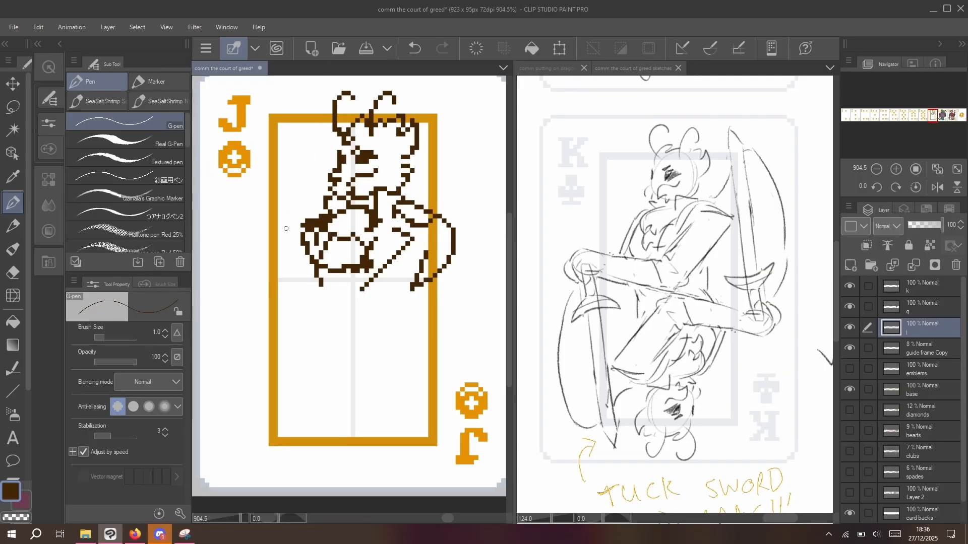
- Draw the inner edge of an upright sword blade in front of the face, from the frame's upper edge to chest height
{"action": "mouse_move", "coordinate": [280, 254]}
{"action": "left_mouse_down"}
{"action": "mouse_move", "coordinate": [303, 131]}
{"action": "mouse_move", "coordinate": [281, 267]}
{"action": "left_mouse_up"}
{"action": "key", "text": "ctrl+z"}
{"action": "left_click_drag", "start_coordinate": [292, 227], "coordinate": [286, 231]}
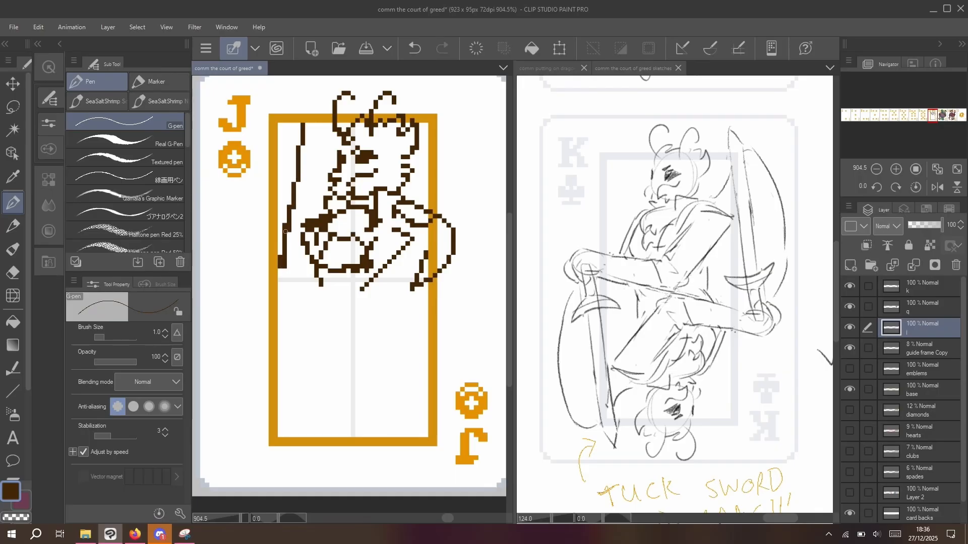
- Thin the blade's inner edge into clean one-pixel steps by erasing and adding pixels
{"action": "key", "text": "c"}
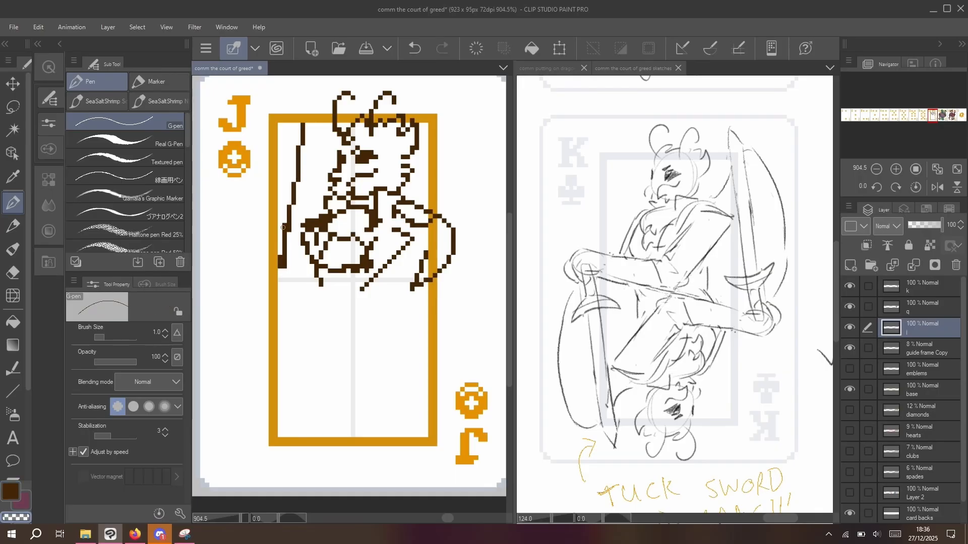
{"action": "left_click_drag", "start_coordinate": [284, 261], "coordinate": [280, 257]}
{"action": "key", "text": "c"}
{"action": "left_click_drag", "start_coordinate": [293, 179], "coordinate": [298, 180]}
{"action": "key", "text": "c"}
{"action": "key", "text": "c"}
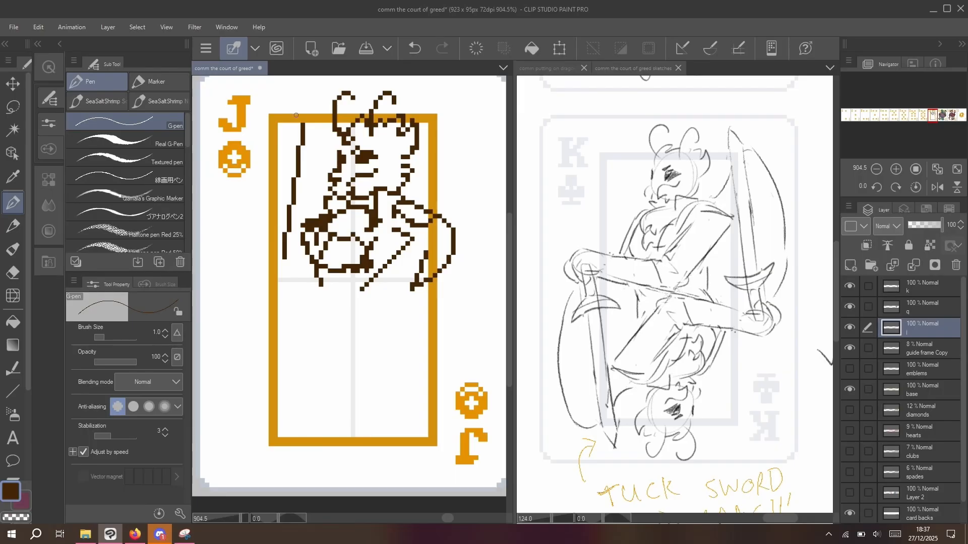
{"action": "key", "text": "c"}
{"action": "left_click", "coordinate": [298, 148]}
{"action": "key", "text": "c"}
{"action": "left_click", "coordinate": [303, 148]}
{"action": "key", "text": "m"}
{"action": "key", "text": "m"}
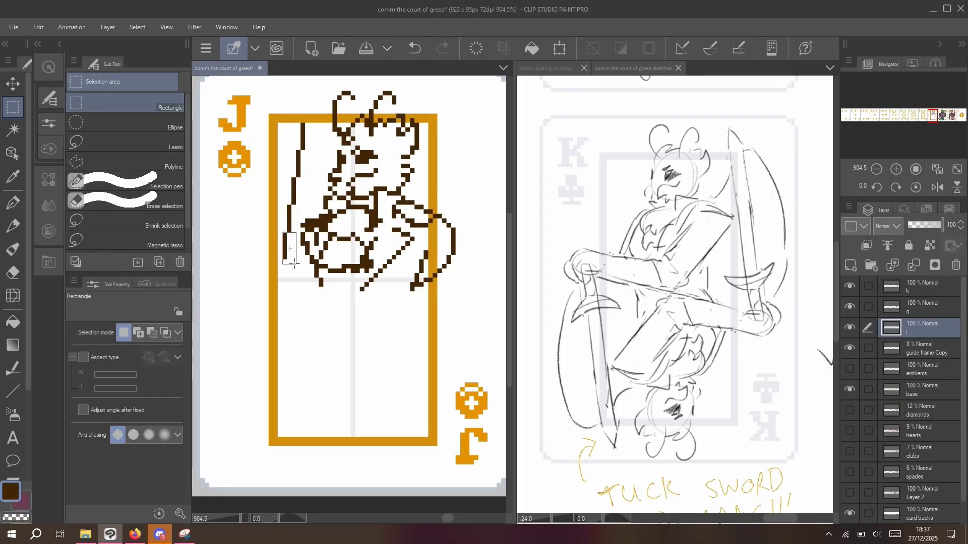
{"action": "left_click_drag", "start_coordinate": [283, 233], "coordinate": [300, 255]}
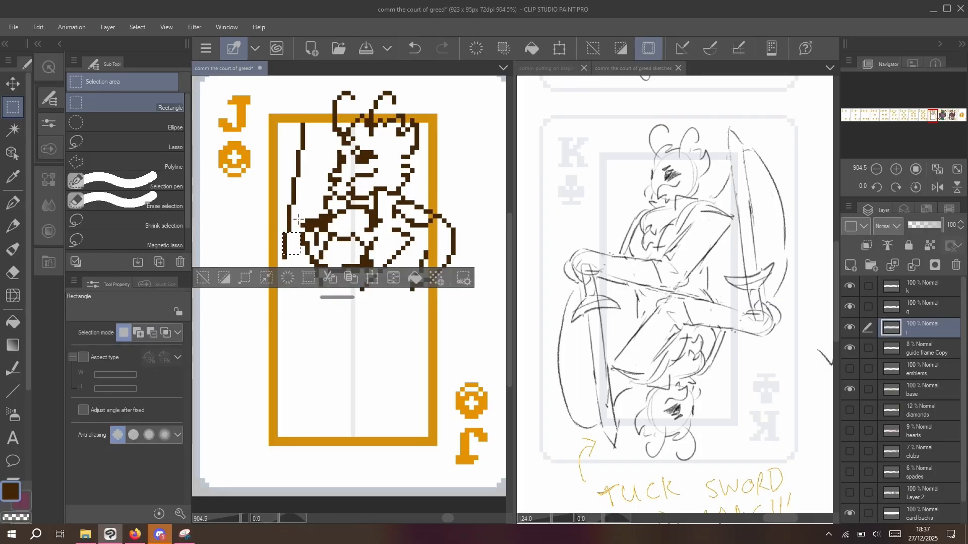
{"action": "left_click", "coordinate": [233, 254]}
{"action": "mouse_move", "coordinate": [300, 259]}
{"action": "left_mouse_down"}
{"action": "mouse_move", "coordinate": [283, 232]}
{"action": "mouse_move", "coordinate": [296, 180]}
{"action": "mouse_move", "coordinate": [288, 136]}
{"action": "left_mouse_up"}
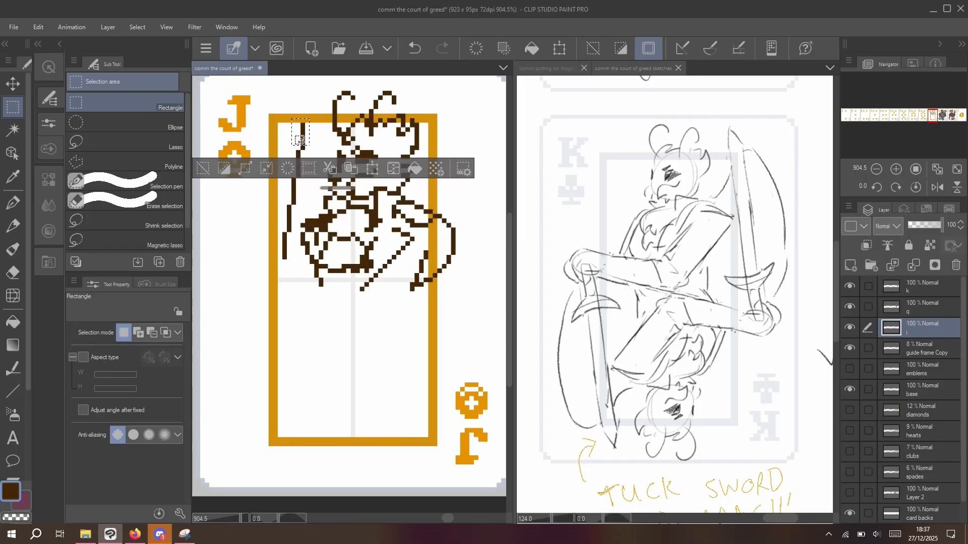
{"action": "left_click", "coordinate": [207, 169]}
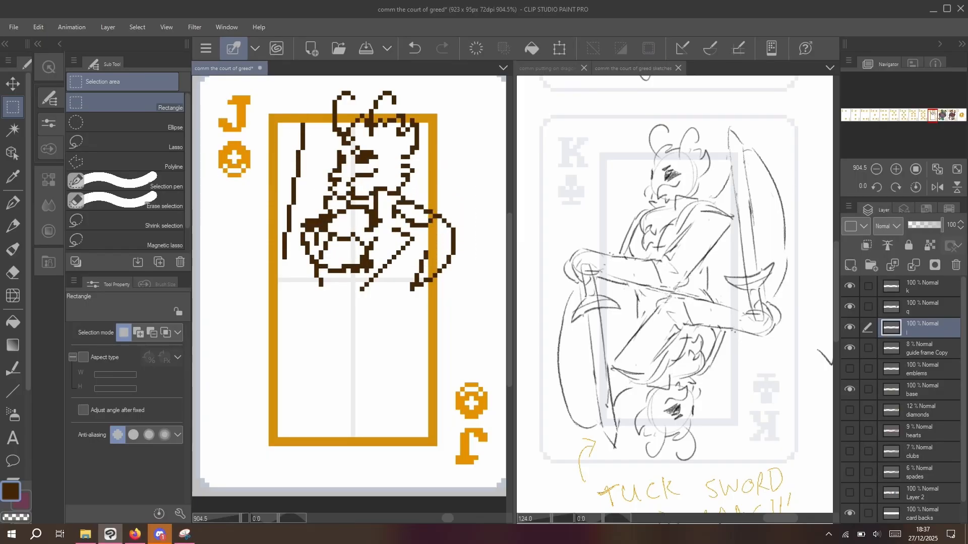
- Place pixels for the pointed tip of the upright sword, undoing misplaced ones
{"action": "key", "text": "p"}
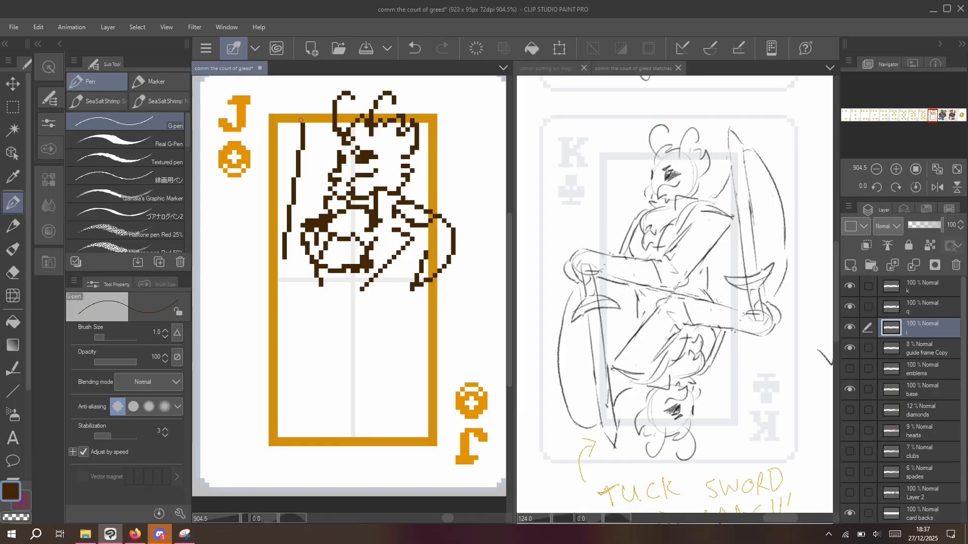
{"action": "key", "text": "ctrl+z"}
{"action": "key", "text": "ctrl+y"}
{"action": "key", "text": "ctrl+z"}
{"action": "left_click", "coordinate": [298, 117]}
{"action": "key", "text": "ctrl+z"}
{"action": "left_click", "coordinate": [293, 112]}
- Draw the outer edge of the blade from the tip down across the frame's border, undoing unwanted strokes
{"action": "left_click_drag", "start_coordinate": [309, 124], "coordinate": [317, 149]}
{"action": "key", "text": "ctrl+z"}
{"action": "key", "text": "ctrl+z"}
{"action": "key", "text": "ctrl+z"}
{"action": "key", "text": "ctrl+z"}
{"action": "key", "text": "ctrl+z"}
{"action": "key", "text": "ctrl+z"}
{"action": "left_click", "coordinate": [285, 131]}
{"action": "left_click_drag", "start_coordinate": [285, 134], "coordinate": [267, 253]}
{"action": "key", "text": "ctrl+z"}
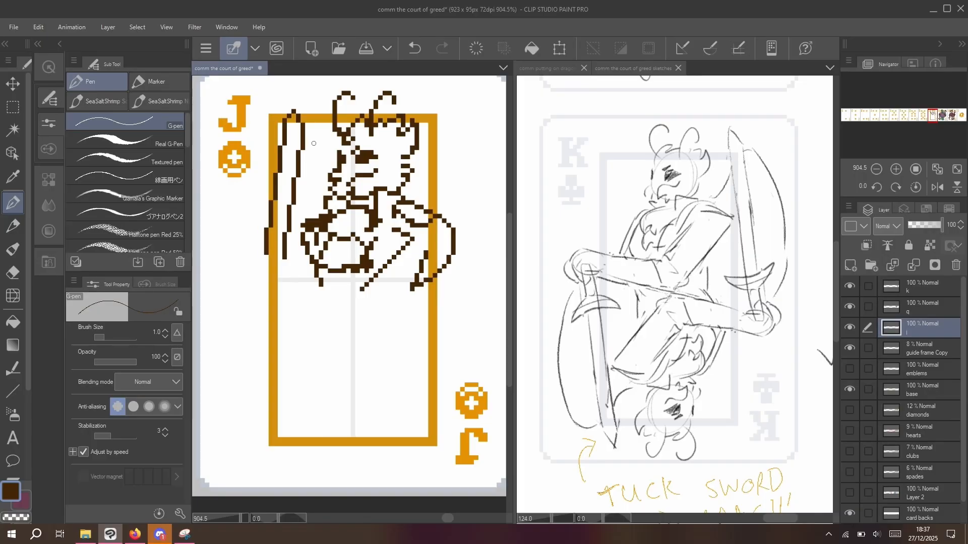
- Check the Jack drawing in a horizontally mirrored view and restore the normal orientation
{"action": "left_click", "coordinate": [938, 187]}
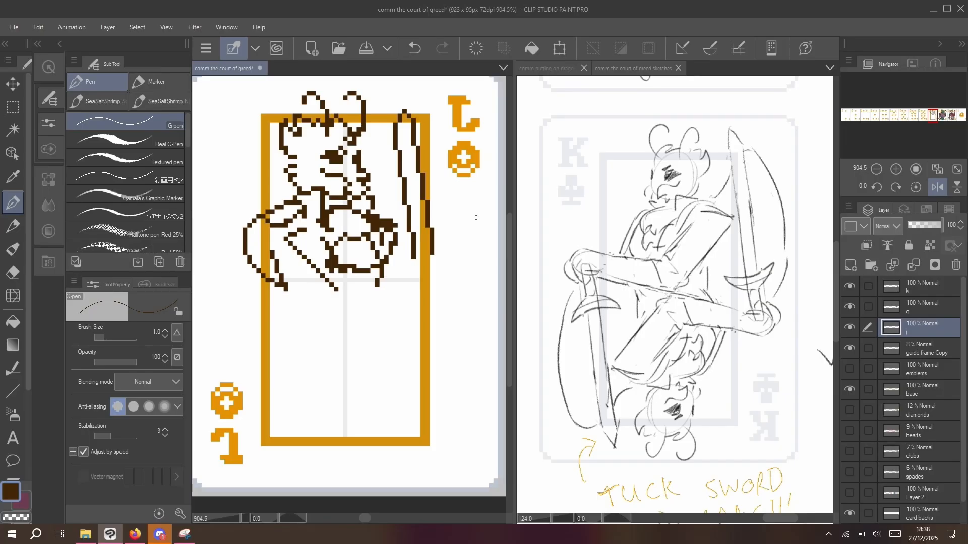
{"action": "key", "text": "c"}
{"action": "key", "text": "c"}
{"action": "left_click", "coordinate": [937, 187]}
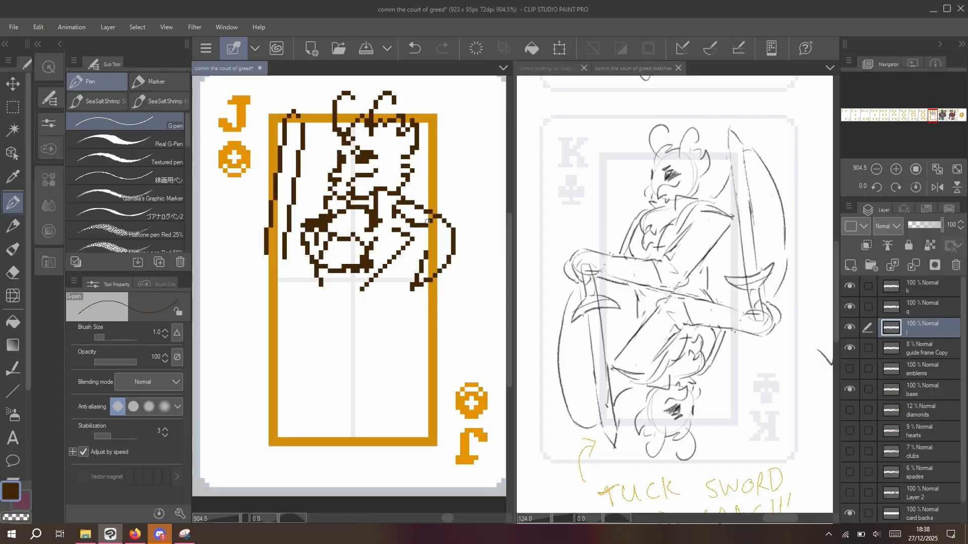
- Draw the fist outline beneath the upright blade and a solid dark crossguard above it, refining the guard with single pixels
{"action": "mouse_move", "coordinate": [274, 276]}
{"action": "left_mouse_down"}
{"action": "mouse_move", "coordinate": [256, 271]}
{"action": "mouse_move", "coordinate": [247, 284]}
{"action": "mouse_move", "coordinate": [256, 311]}
{"action": "mouse_move", "coordinate": [280, 312]}
{"action": "mouse_move", "coordinate": [285, 291]}
{"action": "left_mouse_up"}
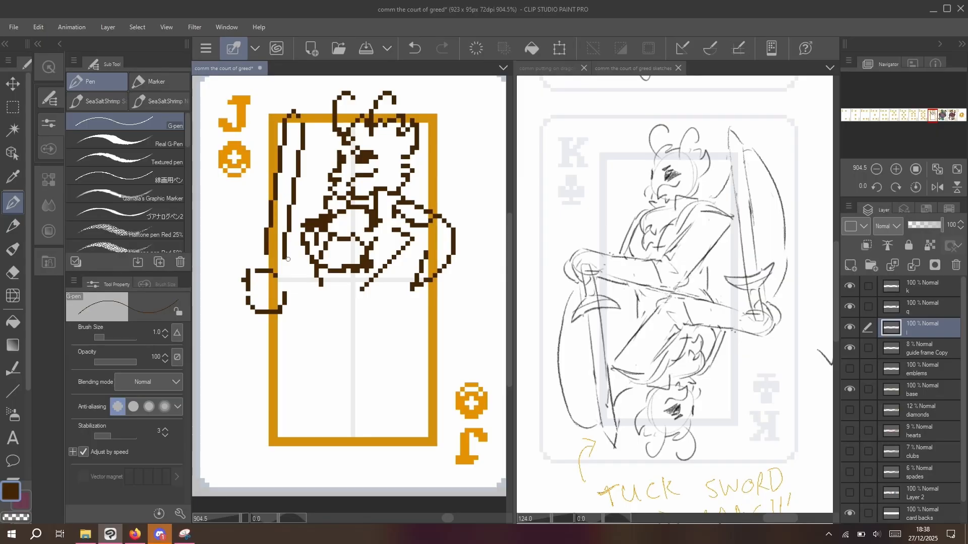
{"action": "mouse_move", "coordinate": [282, 247]}
{"action": "left_mouse_down"}
{"action": "mouse_move", "coordinate": [299, 268]}
{"action": "mouse_move", "coordinate": [254, 255]}
{"action": "mouse_move", "coordinate": [271, 269]}
{"action": "mouse_move", "coordinate": [299, 269]}
{"action": "left_mouse_up"}
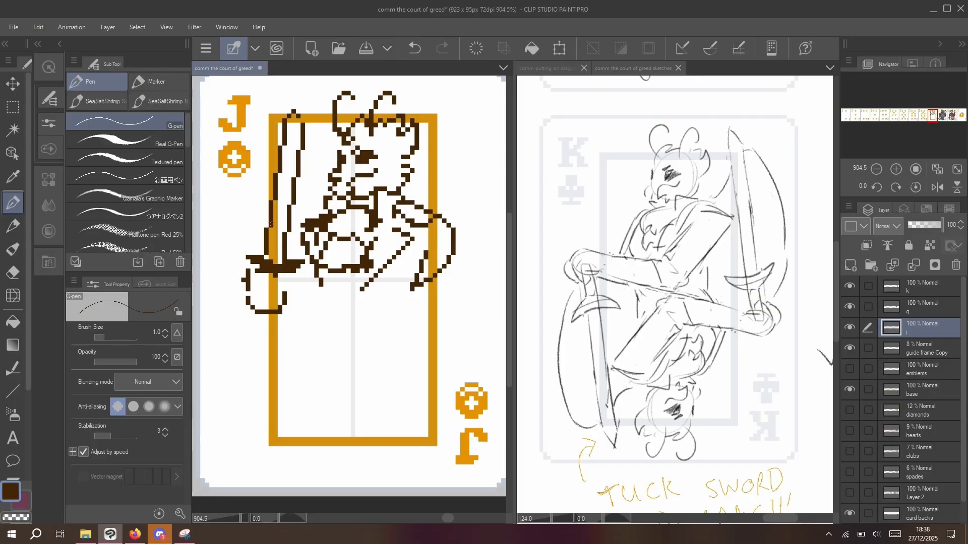
{"action": "key", "text": "c"}
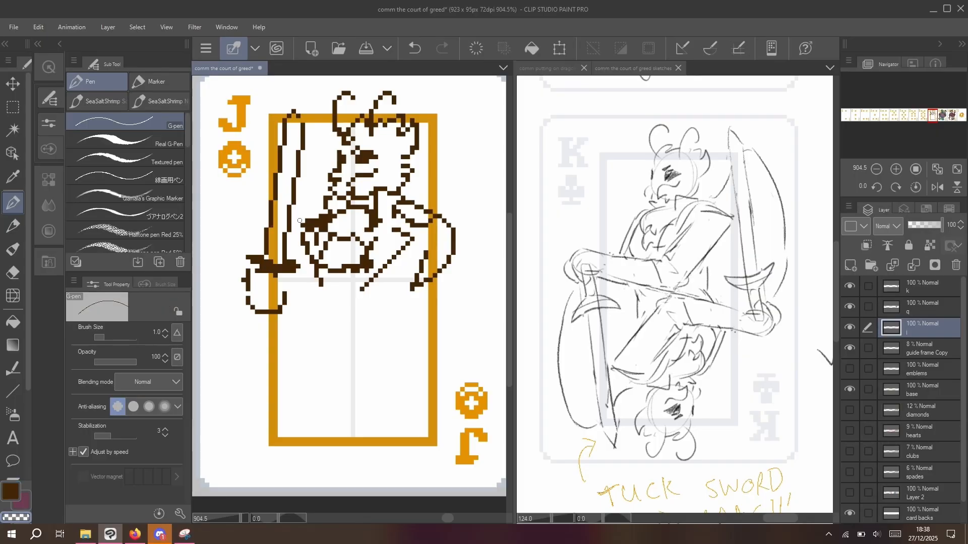
{"action": "key", "text": "c"}
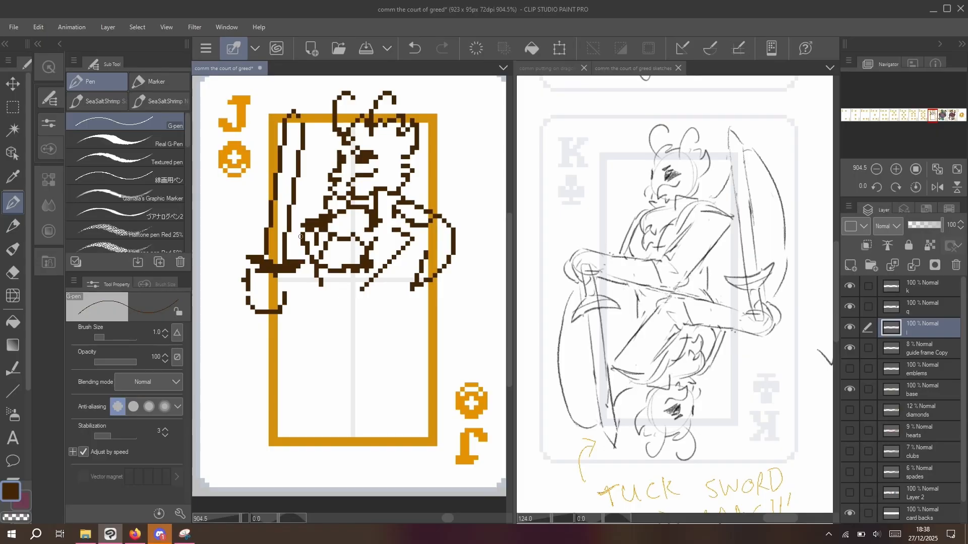
{"action": "left_click", "coordinate": [266, 258]}
{"action": "left_click", "coordinate": [280, 262]}
- Adjust the shape of the sword's tip by adding and erasing single pixels
{"action": "left_click", "coordinate": [298, 112]}
{"action": "key", "text": "c"}
{"action": "left_click", "coordinate": [293, 112]}
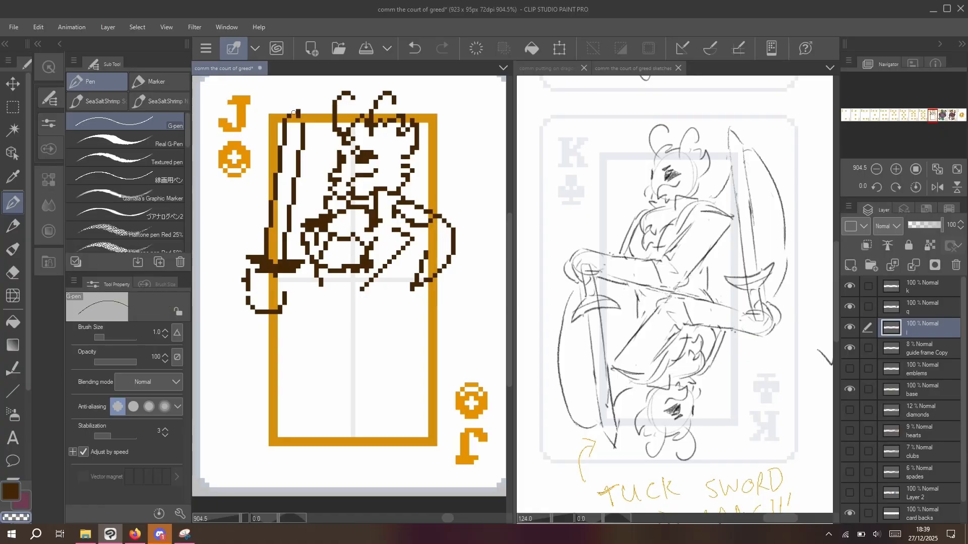
{"action": "key", "text": "c"}
{"action": "left_click", "coordinate": [294, 116]}
{"action": "left_click", "coordinate": [293, 112]}
{"action": "key", "text": "c"}
{"action": "left_click", "coordinate": [294, 116]}
{"action": "left_click", "coordinate": [298, 112]}
{"action": "key", "text": "c"}
{"action": "key", "text": "c"}
{"action": "key", "text": "c"}
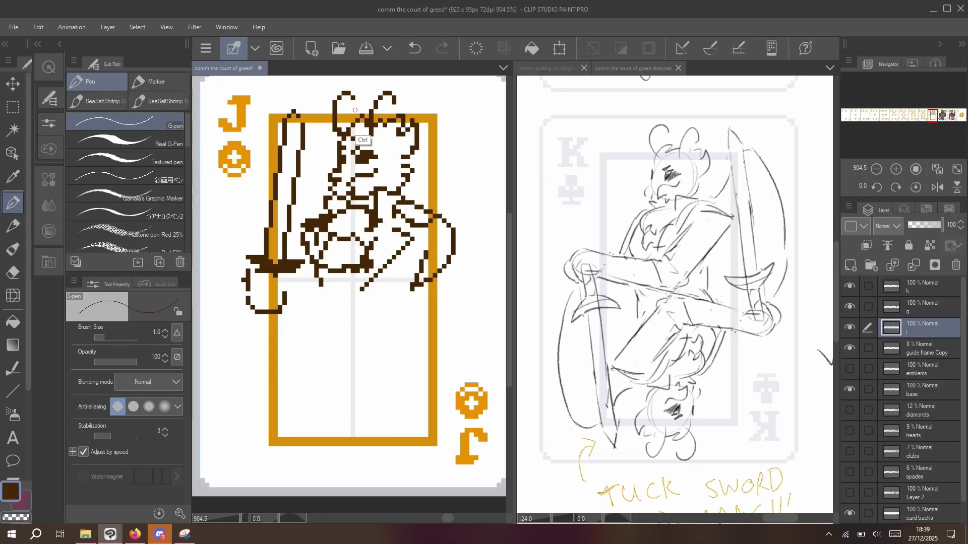
{"action": "key", "text": "ctrl+z"}
- Select the fist outline below the crossguard, nudge it down one pixel and clear the selection
{"action": "key", "text": "m"}
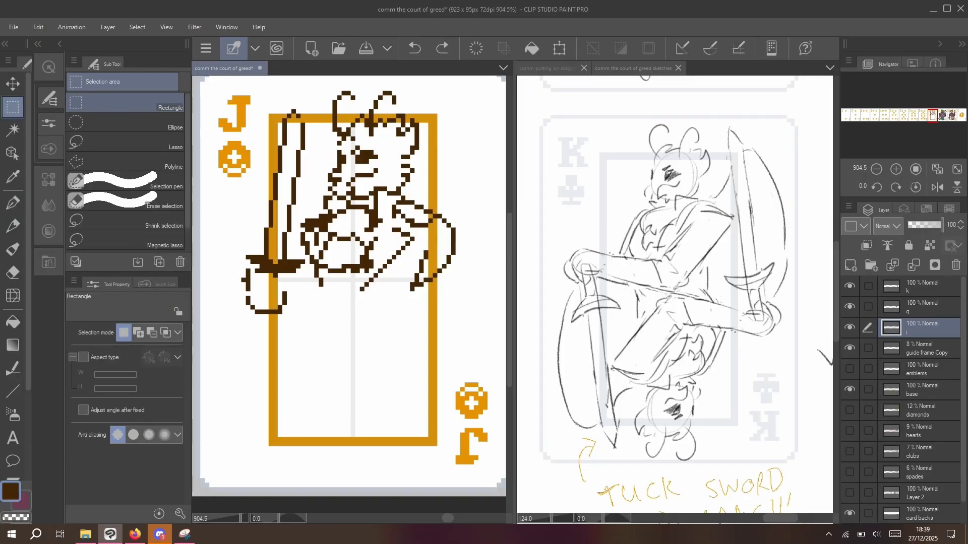
{"action": "key", "text": "m"}
{"action": "mouse_move", "coordinate": [260, 263]}
{"action": "left_mouse_down"}
{"action": "mouse_move", "coordinate": [300, 299]}
{"action": "mouse_move", "coordinate": [243, 302]}
{"action": "mouse_move", "coordinate": [245, 261]}
{"action": "left_mouse_up"}
{"action": "key", "text": "k"}
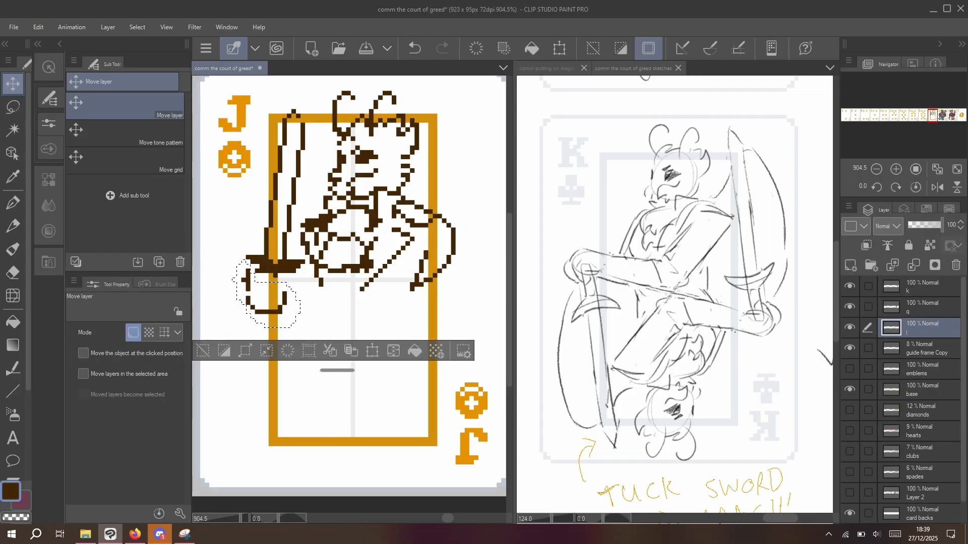
{"action": "key", "text": "Down"}
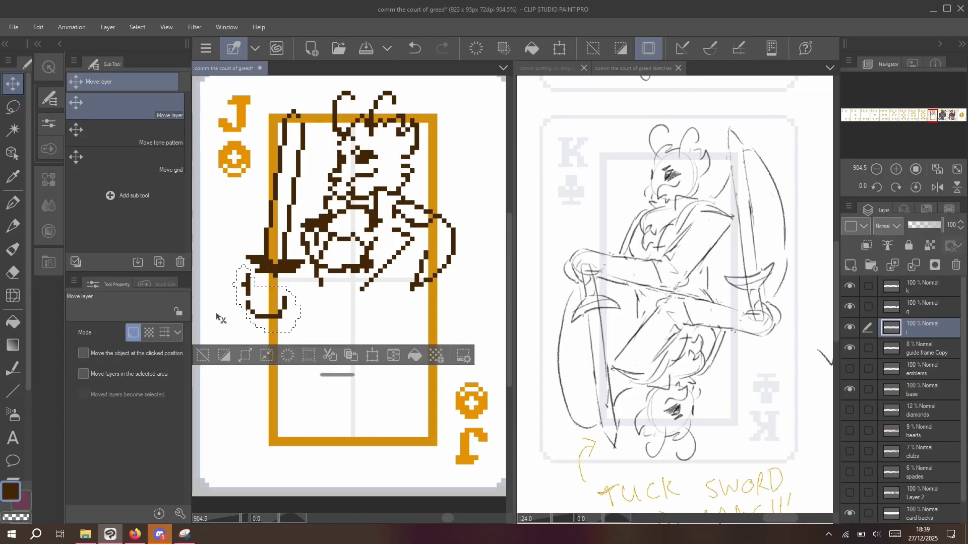
{"action": "key", "text": "ctrl+d"}
- Draw the upper edge of a wing-like shape rising from the back shoulder, undoing the strokes that do not fit
{"action": "left_click", "coordinate": [12, 203]}
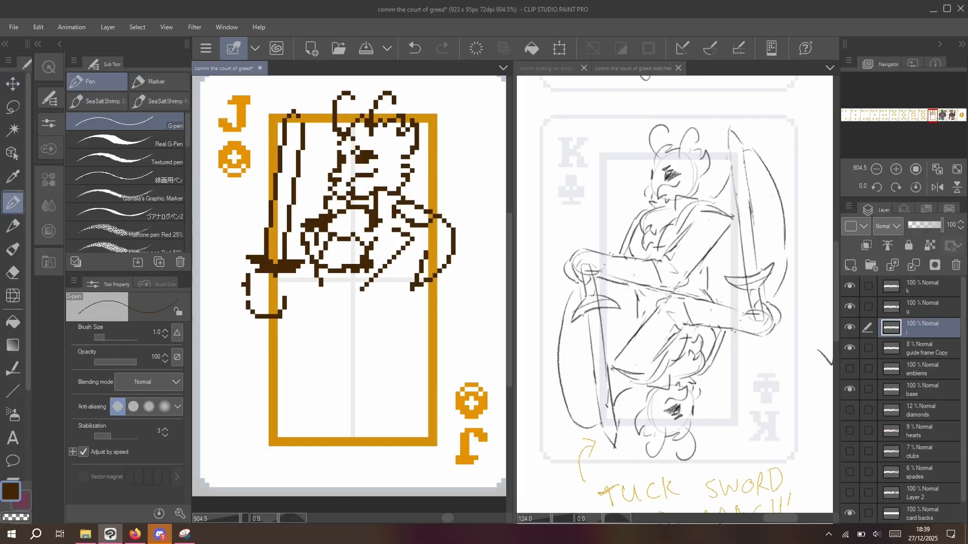
{"action": "scroll", "coordinate": [349, 294], "scroll_direction": "down", "scroll_amount": 1}
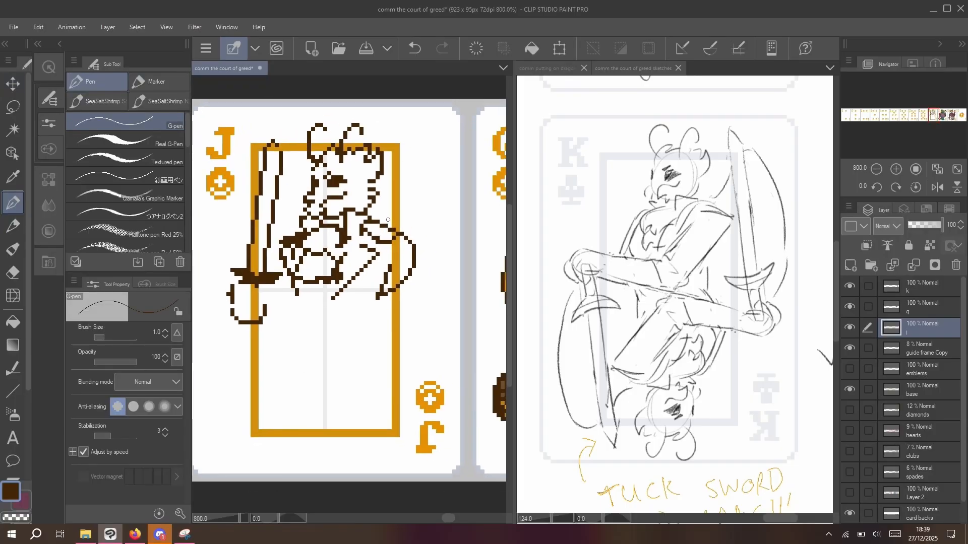
{"action": "left_click_drag", "start_coordinate": [389, 166], "coordinate": [431, 258]}
{"action": "key", "text": "ctrl+z"}
{"action": "left_click_drag", "start_coordinate": [381, 217], "coordinate": [412, 130]}
{"action": "key", "text": "ctrl+z"}
{"action": "mouse_move", "coordinate": [395, 209]}
{"action": "left_mouse_down"}
{"action": "mouse_move", "coordinate": [410, 160]}
{"action": "mouse_move", "coordinate": [420, 159]}
{"action": "mouse_move", "coordinate": [426, 314]}
{"action": "left_mouse_up"}
{"action": "key", "text": "ctrl+z"}
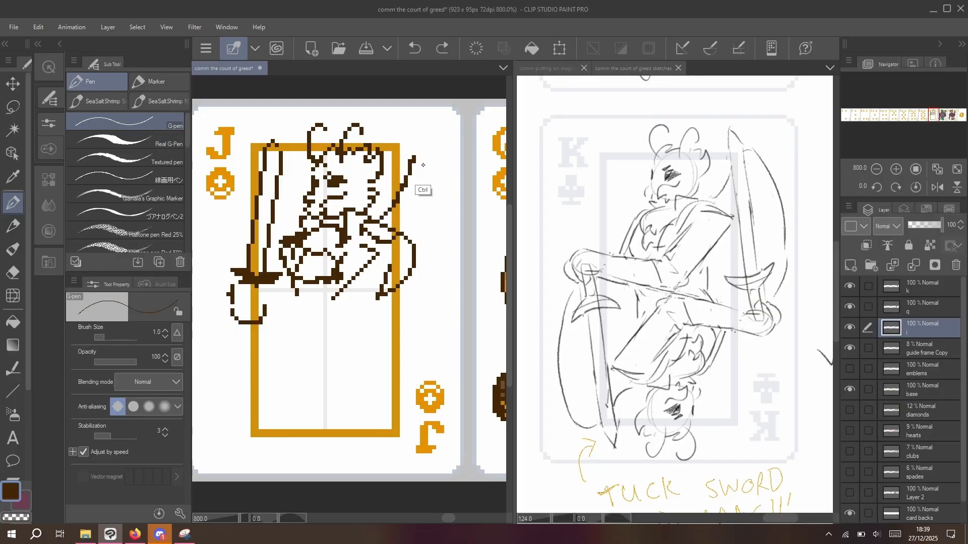
- Draw the wing shape's long outer curve down past the sleeve and hook its lower end inward
{"action": "mouse_move", "coordinate": [417, 158]}
{"action": "left_mouse_down"}
{"action": "mouse_move", "coordinate": [418, 324]}
{"action": "mouse_move", "coordinate": [436, 305]}
{"action": "mouse_move", "coordinate": [401, 329]}
{"action": "mouse_move", "coordinate": [389, 300]}
{"action": "left_mouse_up"}
{"action": "key", "text": "ctrl+z"}
{"action": "key", "text": "ctrl+z"}
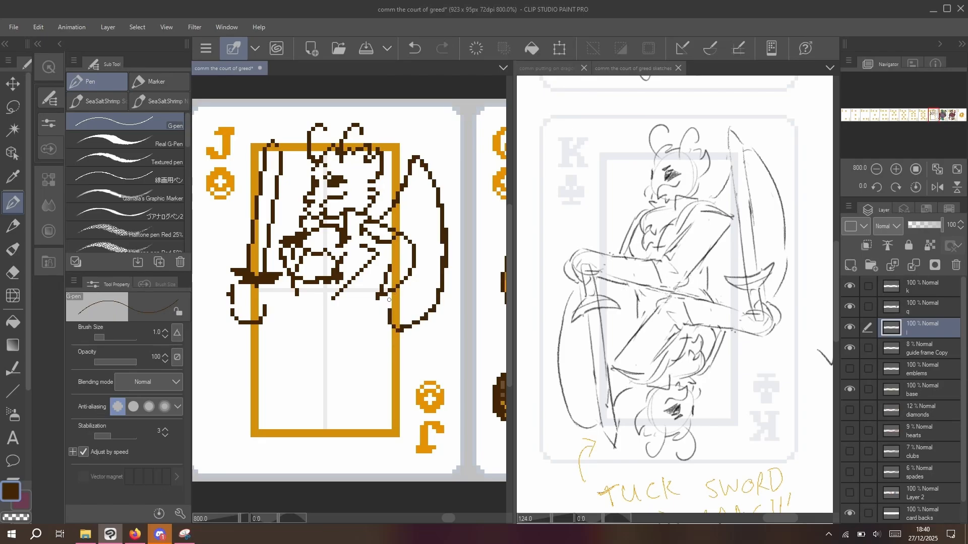
{"action": "key", "text": "ctrl+z"}
{"action": "left_click_drag", "start_coordinate": [401, 330], "coordinate": [382, 315]}
- Thin the wing shape's outer curve by erasing its doubled pixels
{"action": "key", "text": "c"}
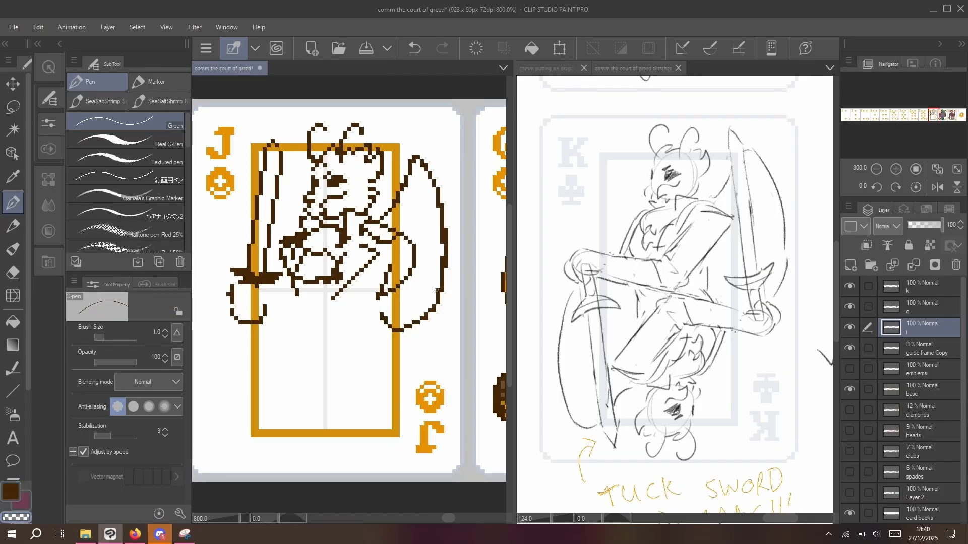
{"action": "left_click_drag", "start_coordinate": [442, 257], "coordinate": [442, 263]}
{"action": "left_click_drag", "start_coordinate": [441, 230], "coordinate": [442, 243]}
{"action": "left_click", "coordinate": [442, 265]}
{"action": "left_click", "coordinate": [435, 292]}
{"action": "scroll", "coordinate": [410, 119], "scroll_direction": "up", "scroll_amount": 1}
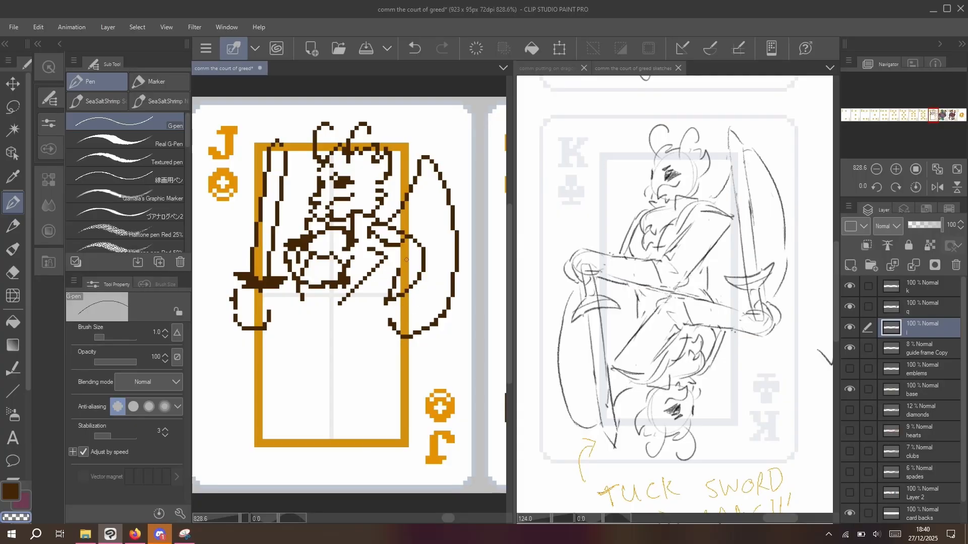
{"action": "scroll", "coordinate": [406, 260], "scroll_direction": "down", "scroll_amount": 4}
{"action": "mouse_move", "coordinate": [373, 372]}
{"action": "left_mouse_down"}
{"action": "mouse_move", "coordinate": [251, 356]}
{"action": "mouse_move", "coordinate": [388, 363]}
{"action": "left_mouse_up"}
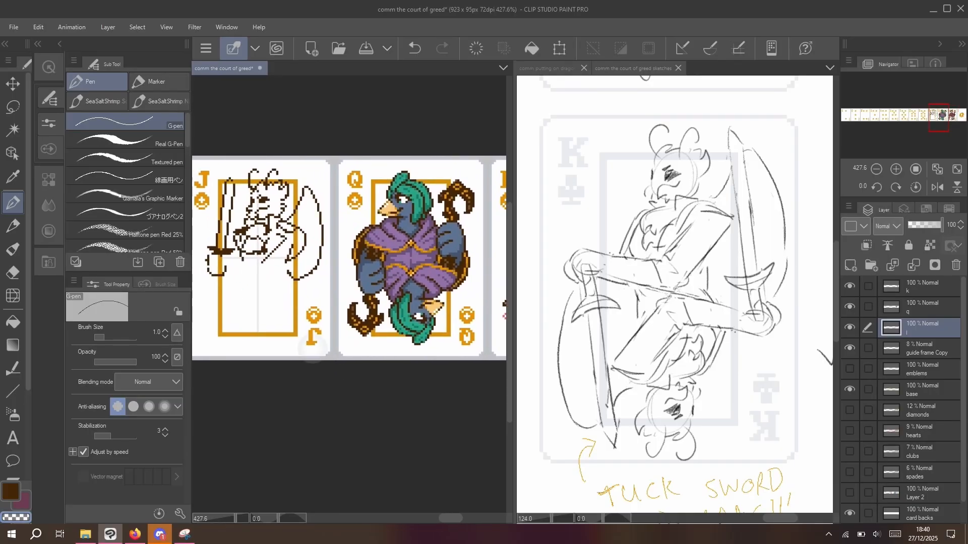
- Draw the finger and knuckle lines inside the sword hand below the crossguard, undoing the strokes that do not fit
{"action": "left_click_drag", "start_coordinate": [311, 348], "coordinate": [241, 373]}
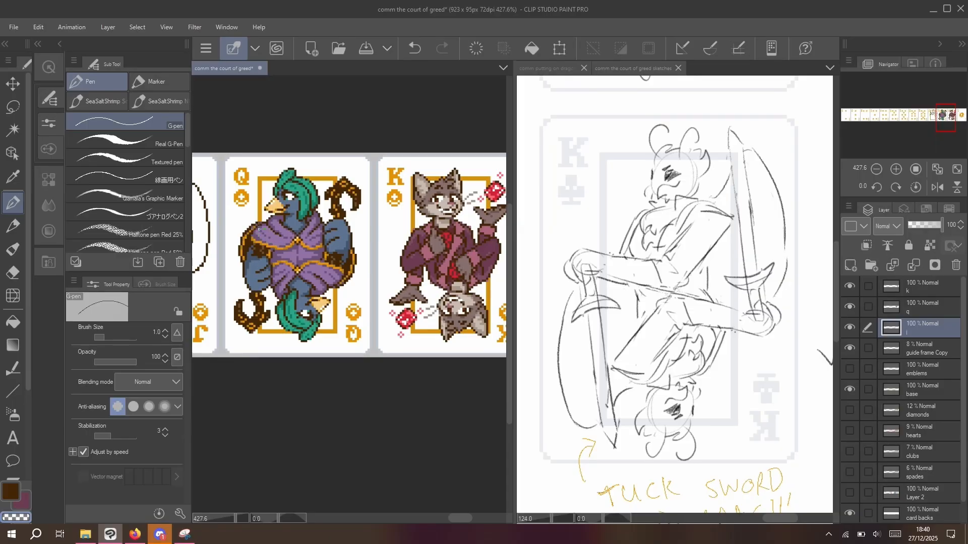
{"action": "left_click_drag", "start_coordinate": [237, 252], "coordinate": [443, 276]}
{"action": "scroll", "coordinate": [348, 257], "scroll_direction": "up", "scroll_amount": 3}
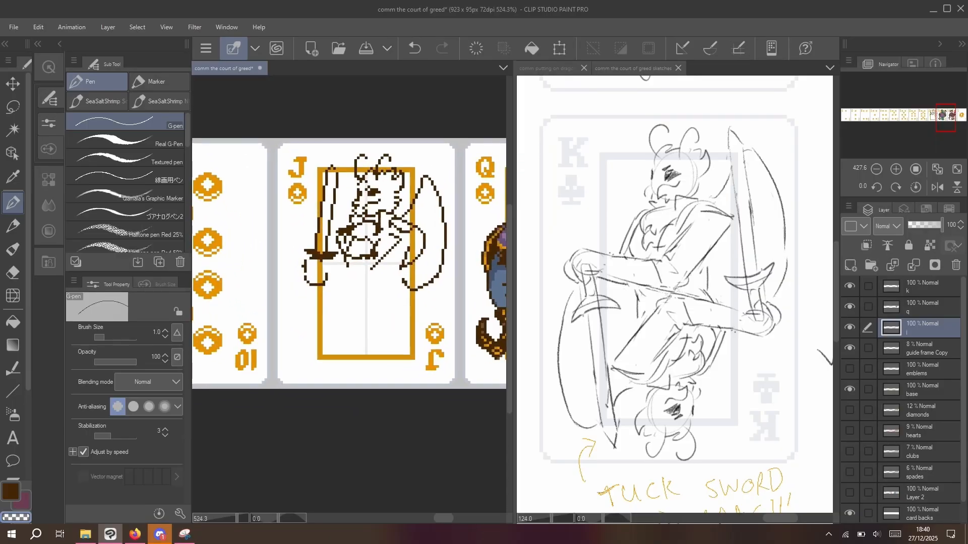
{"action": "mouse_move", "coordinate": [349, 295]}
{"action": "left_mouse_down"}
{"action": "mouse_move", "coordinate": [356, 285]}
{"action": "mouse_move", "coordinate": [345, 292]}
{"action": "left_mouse_up"}
{"action": "scroll", "coordinate": [348, 294], "scroll_direction": "down", "scroll_amount": 1}
{"action": "key", "text": "c"}
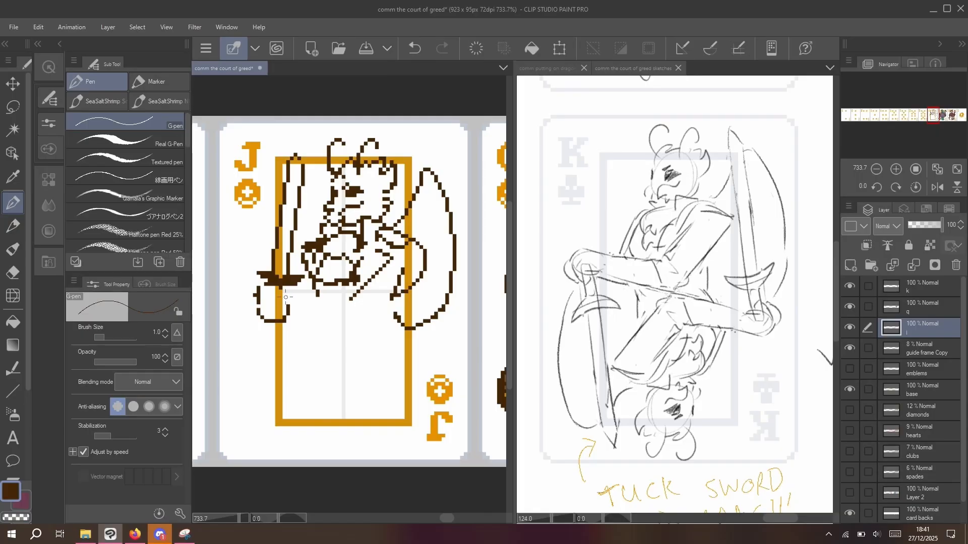
{"action": "key", "text": "ctrl+z"}
{"action": "mouse_move", "coordinate": [287, 302]}
{"action": "left_mouse_down"}
{"action": "mouse_move", "coordinate": [267, 296]}
{"action": "mouse_move", "coordinate": [286, 317]}
{"action": "left_mouse_up"}
{"action": "left_click_drag", "start_coordinate": [293, 314], "coordinate": [290, 287]}
{"action": "key", "text": "ctrl+z"}
{"action": "key", "text": "c"}
{"action": "left_click", "coordinate": [284, 296]}
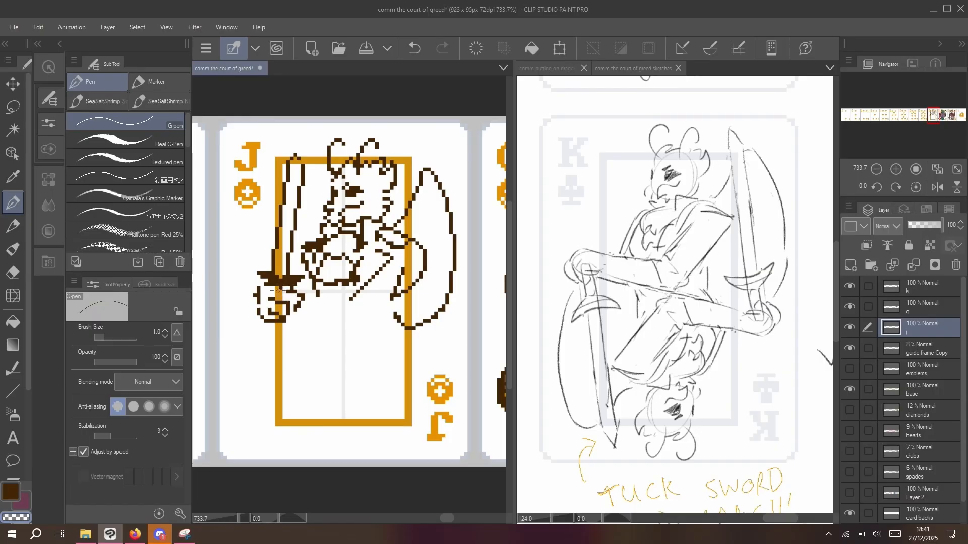
- Clean up the finger lines, close the fist's outline and extend the crossguard's outer tip
{"action": "key", "text": "c"}
{"action": "mouse_move", "coordinate": [285, 299]}
{"action": "left_mouse_down"}
{"action": "mouse_move", "coordinate": [295, 313]}
{"action": "mouse_move", "coordinate": [298, 290]}
{"action": "mouse_move", "coordinate": [301, 300]}
{"action": "mouse_move", "coordinate": [286, 315]}
{"action": "left_mouse_up"}
{"action": "key", "text": "c"}
{"action": "key", "text": "c"}
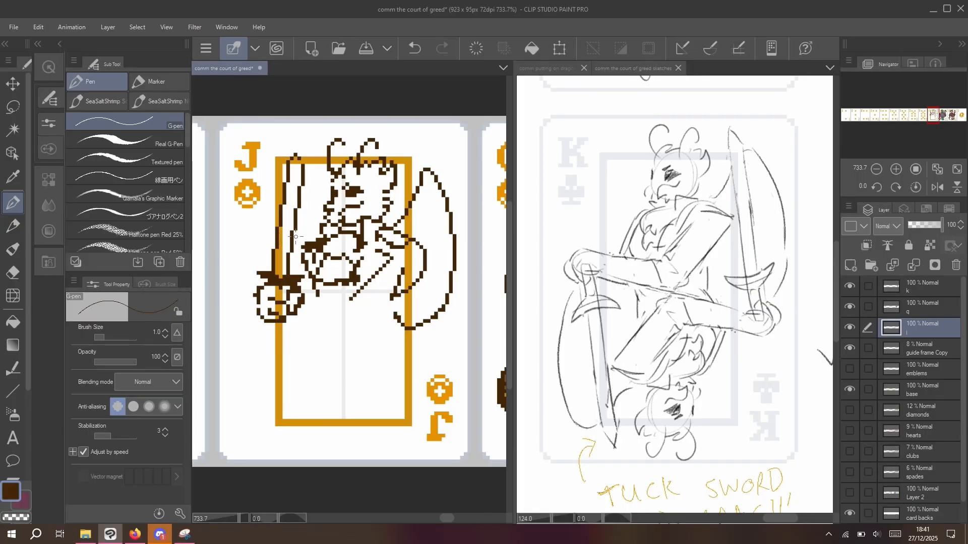
{"action": "left_click", "coordinate": [255, 273]}
- Erase the thick dark pixels at the front shoulder and redraw its outline as a thin curve by the chest
{"action": "key", "text": "c"}
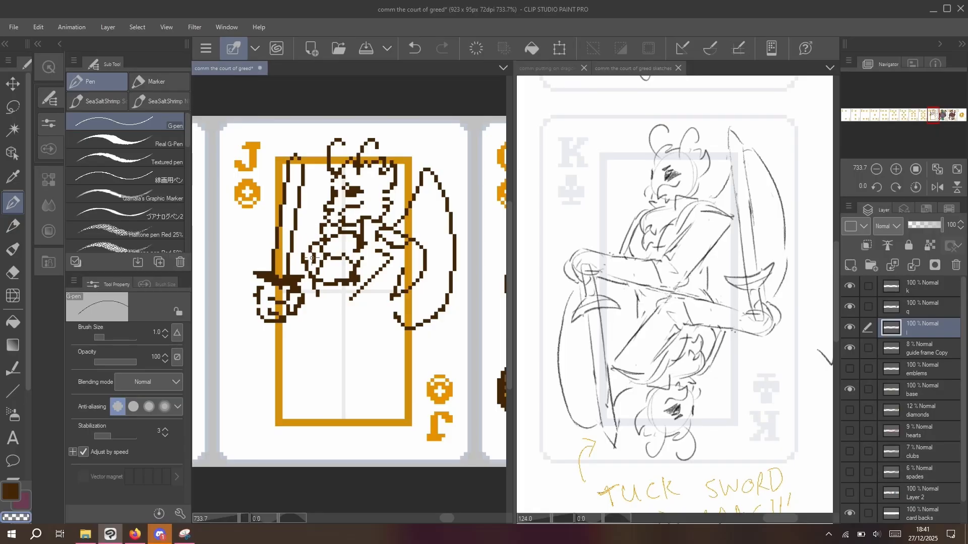
{"action": "key", "text": "c"}
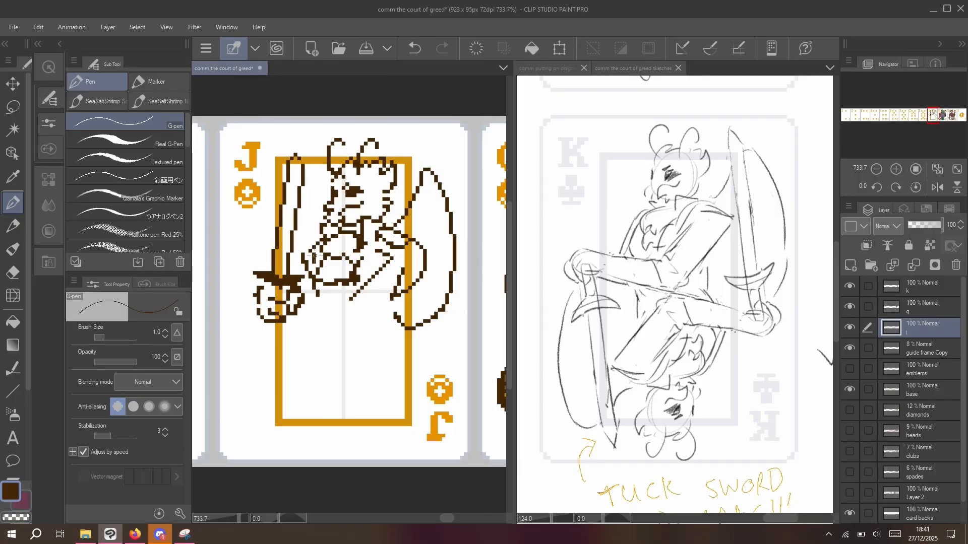
{"action": "key", "text": "c"}
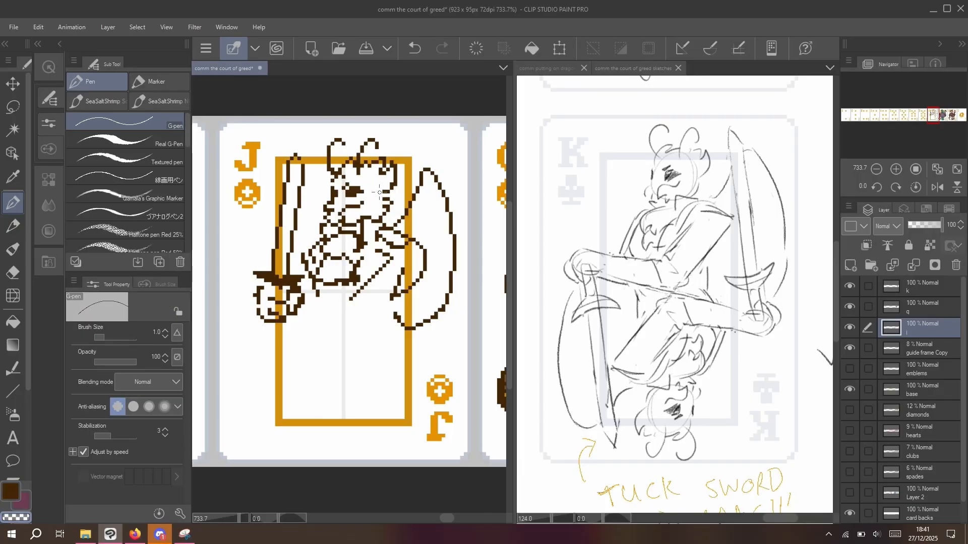
{"action": "key", "text": "c"}
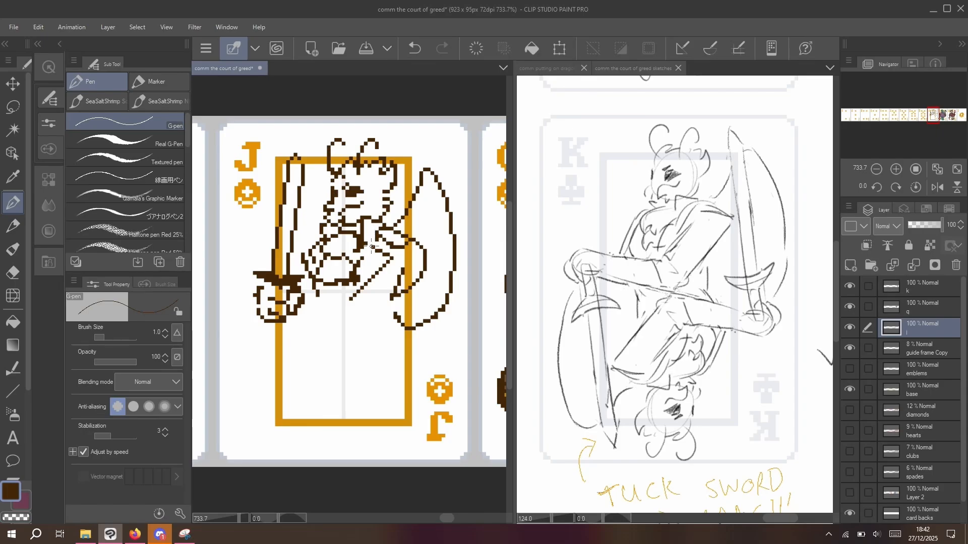
{"action": "left_click", "coordinate": [372, 246]}
- Lasso the front shoulder curve, nudge it down one pixel, clear the selection and touch up the chest line below the collar
{"action": "key", "text": "m"}
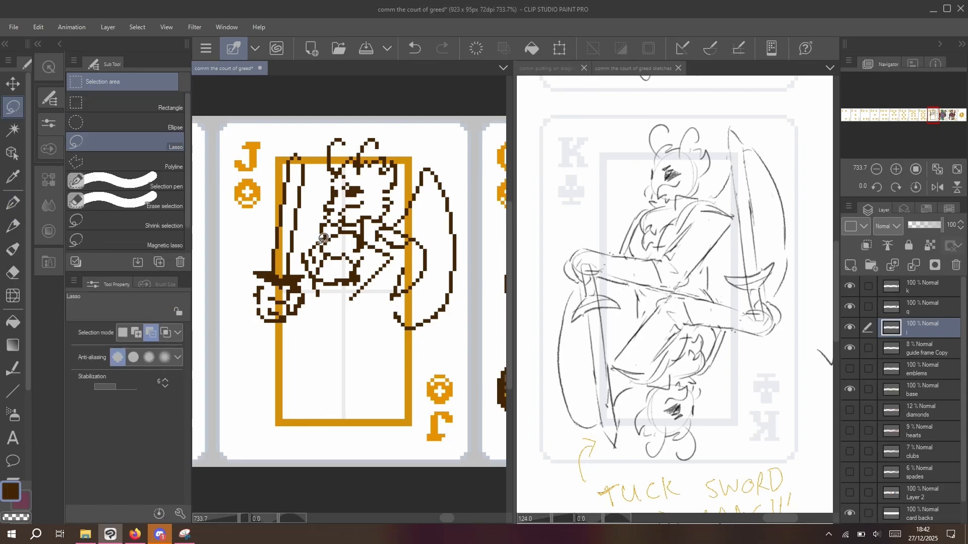
{"action": "mouse_move", "coordinate": [328, 233]}
{"action": "left_mouse_down"}
{"action": "mouse_move", "coordinate": [310, 241]}
{"action": "mouse_move", "coordinate": [325, 250]}
{"action": "mouse_move", "coordinate": [315, 267]}
{"action": "left_mouse_up"}
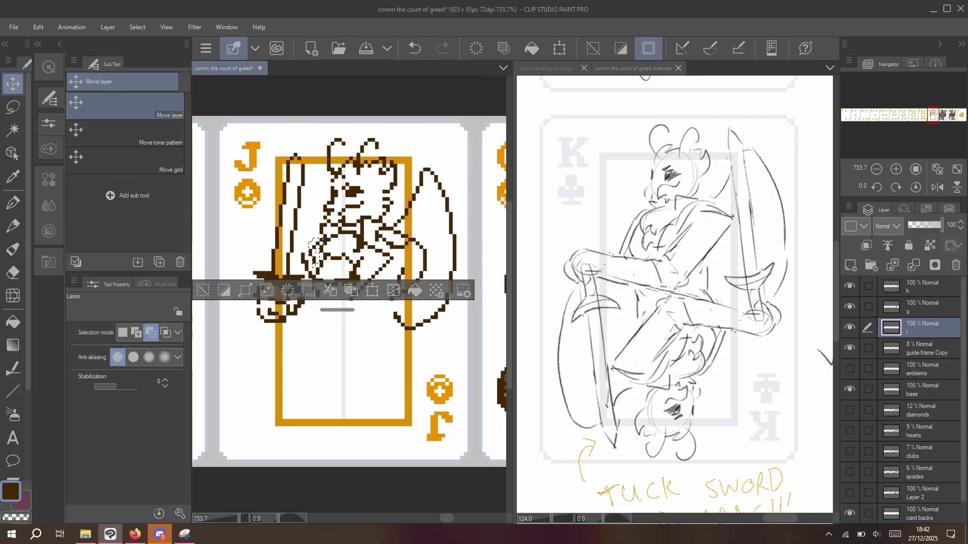
{"action": "key", "text": "k"}
{"action": "key", "text": "Down"}
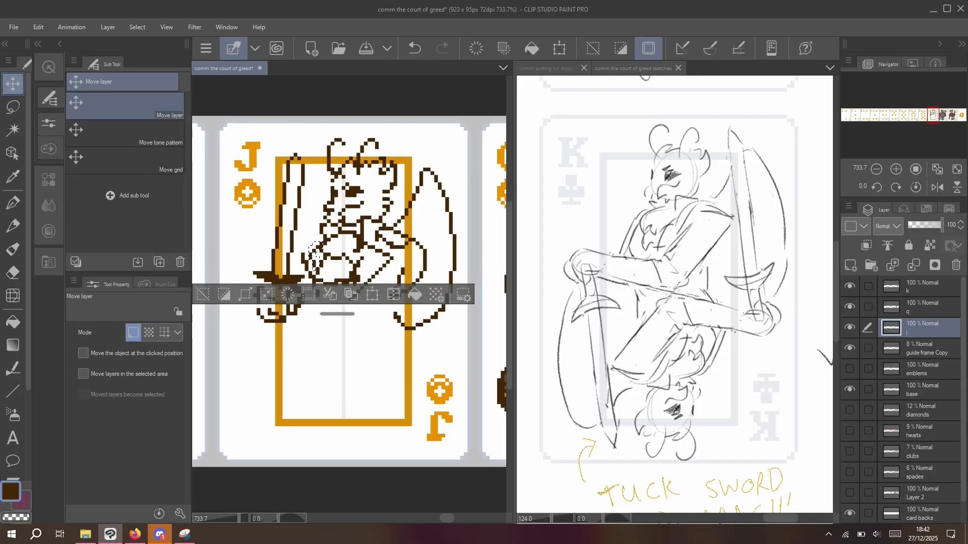
{"action": "key", "text": "ctrl+d"}
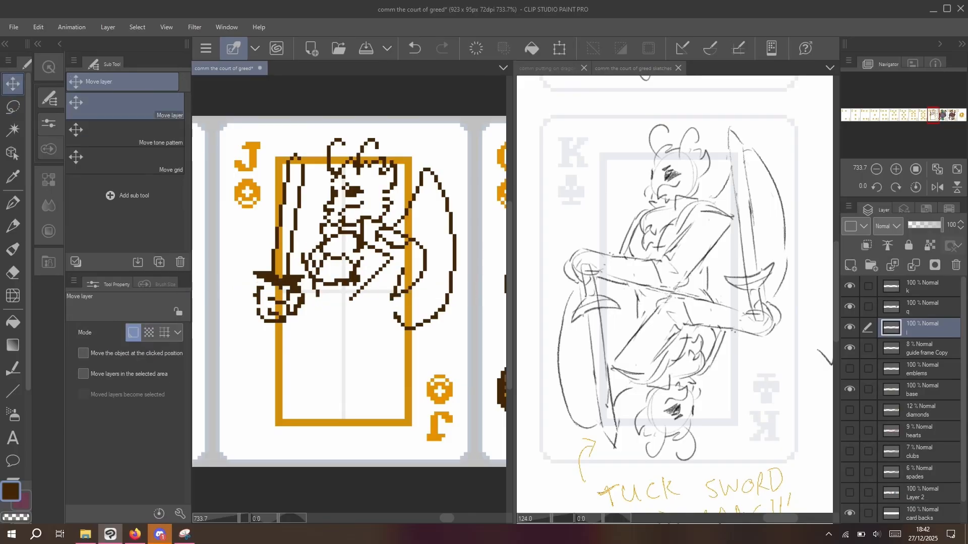
{"action": "left_click", "coordinate": [15, 203]}
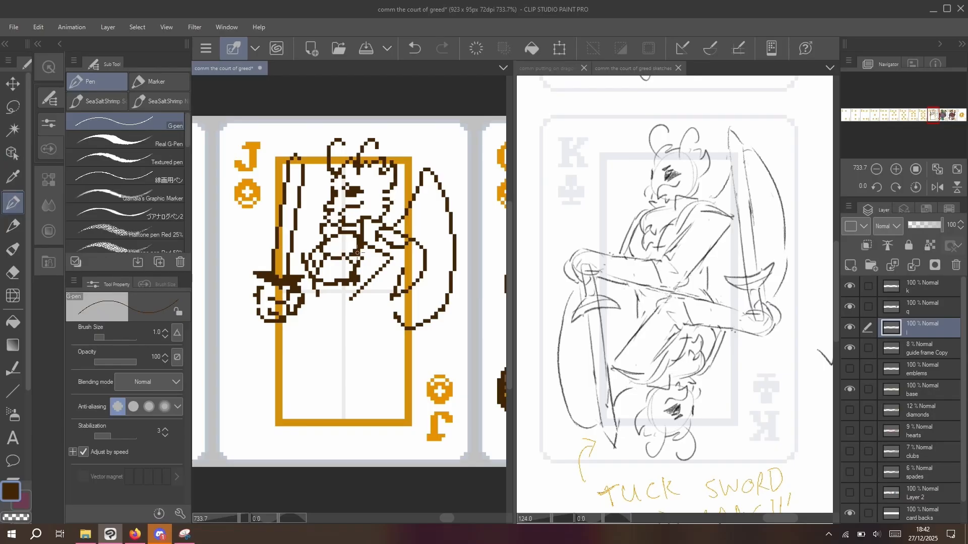
{"action": "key", "text": "c"}
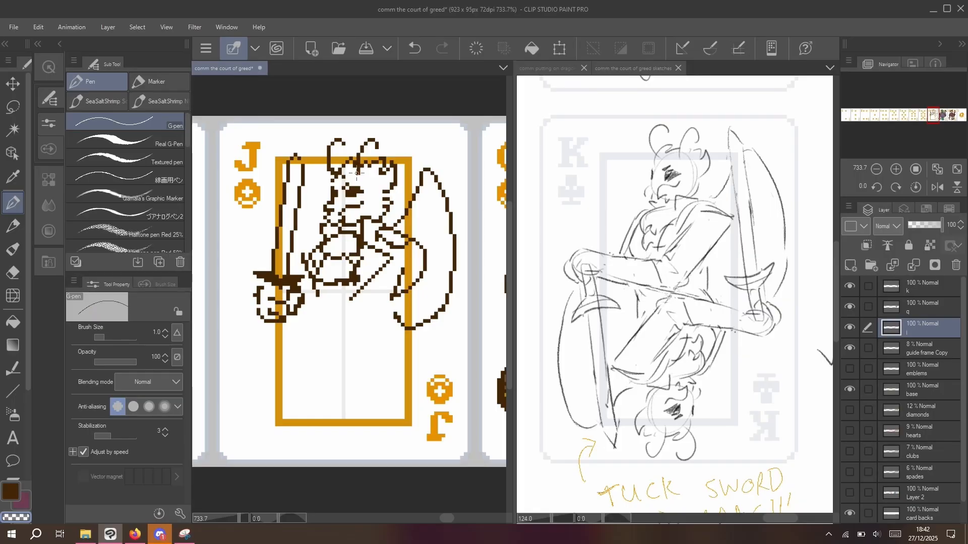
- Copy the whole Jack figure onto a new layer, rotate it 180 degrees and move it into the card's lower half
{"action": "left_click", "coordinate": [13, 98]}
{"action": "mouse_move", "coordinate": [362, 117]}
{"action": "left_mouse_down"}
{"action": "mouse_move", "coordinate": [489, 209]}
{"action": "mouse_move", "coordinate": [426, 371]}
{"action": "mouse_move", "coordinate": [270, 329]}
{"action": "mouse_move", "coordinate": [248, 142]}
{"action": "left_mouse_up"}
{"action": "key", "text": "ctrl+d"}
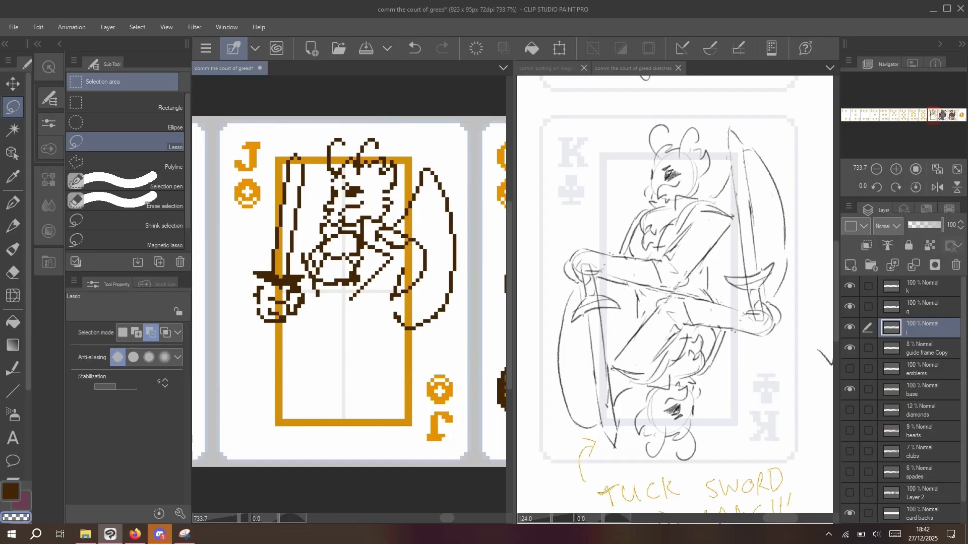
{"action": "key", "text": "ctrl+v"}
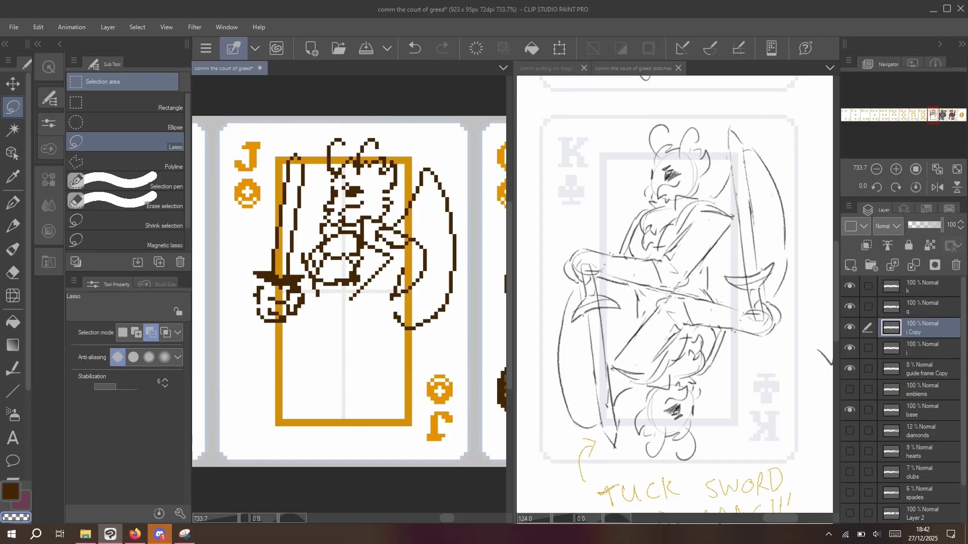
{"action": "key", "text": "ctrl+t"}
{"action": "left_click_drag", "start_coordinate": [235, 162], "coordinate": [445, 274]}
{"action": "left_click", "coordinate": [315, 357]}
{"action": "key", "text": "k"}
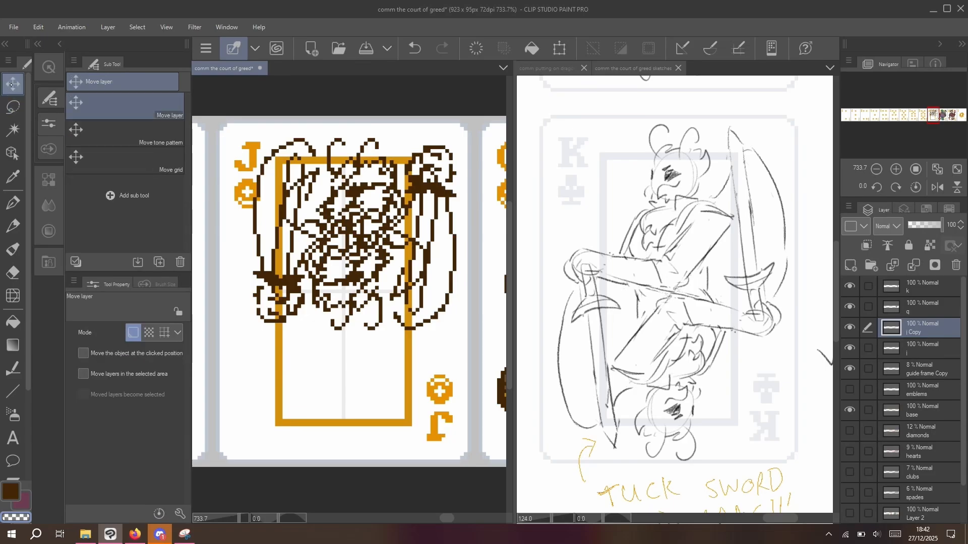
{"action": "left_click_drag", "start_coordinate": [325, 285], "coordinate": [307, 400]}
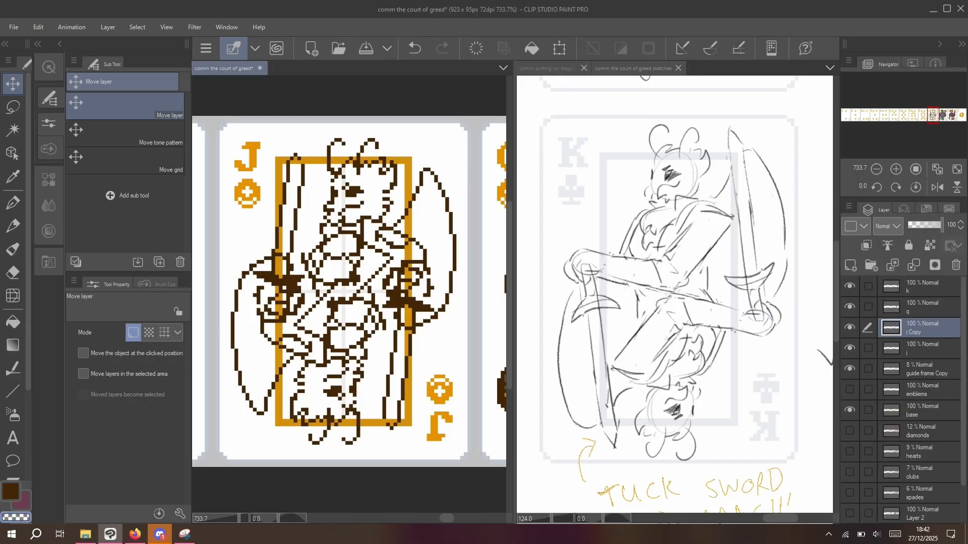
- Lower the rotated copy's opacity to 28% and make the original Jack layer active again
{"action": "left_click", "coordinate": [926, 225]}
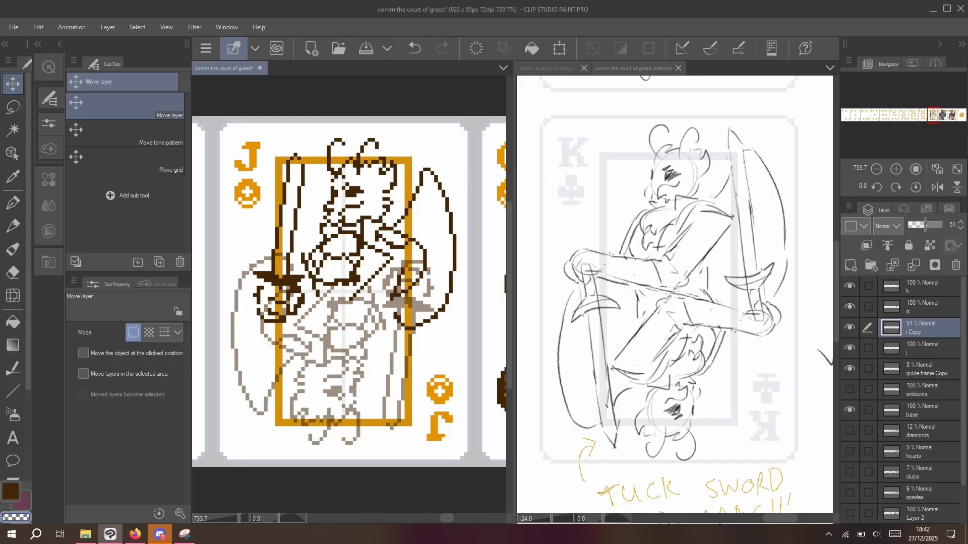
{"action": "left_click", "coordinate": [918, 225]}
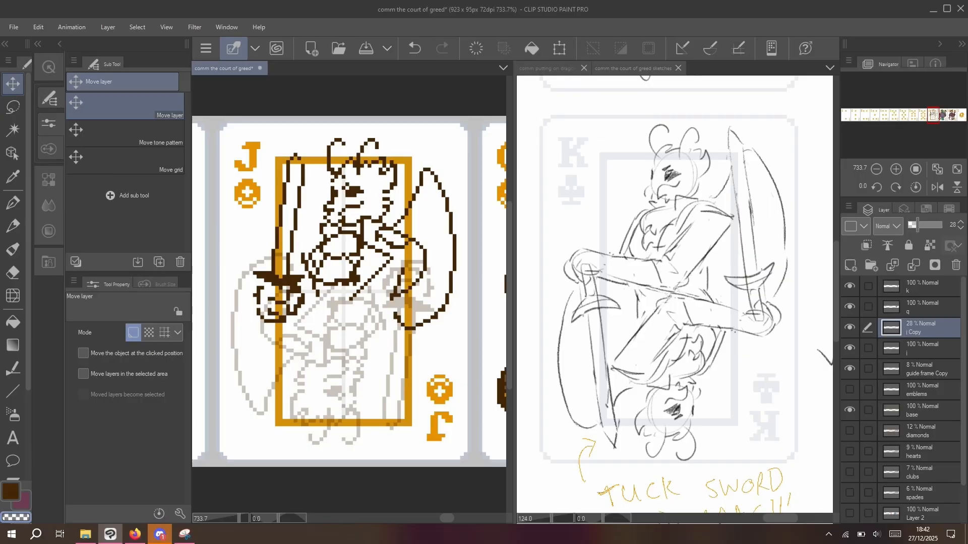
{"action": "left_click", "coordinate": [908, 343]}
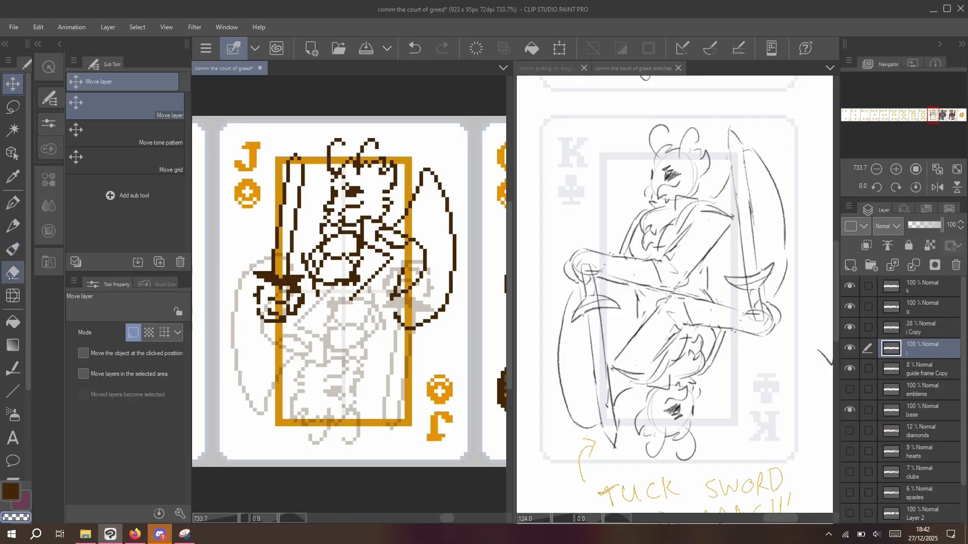
- Erase the wing's lower hook and redraw it ending beside the faded hand, then widen the front shoulder outline
{"action": "left_click", "coordinate": [13, 272]}
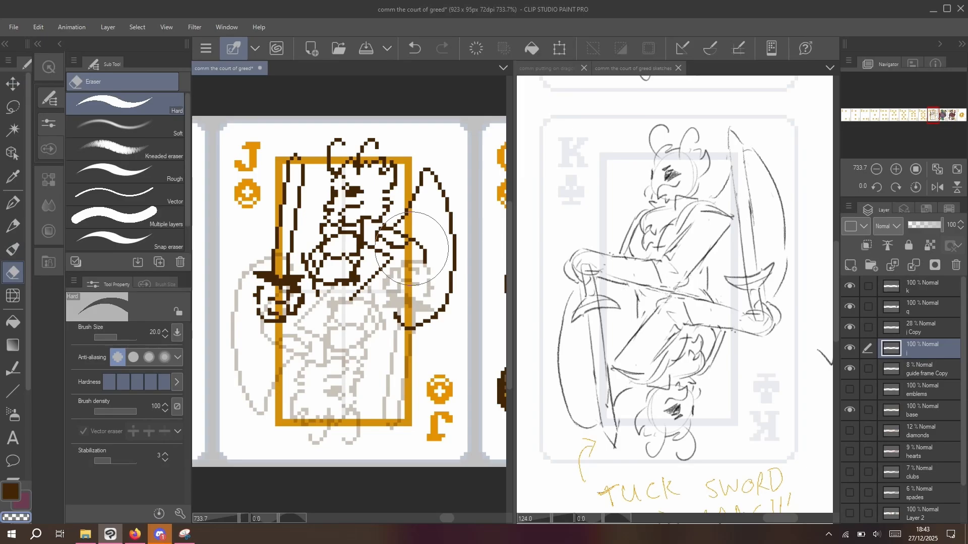
{"action": "left_click_drag", "start_coordinate": [406, 328], "coordinate": [401, 314]}
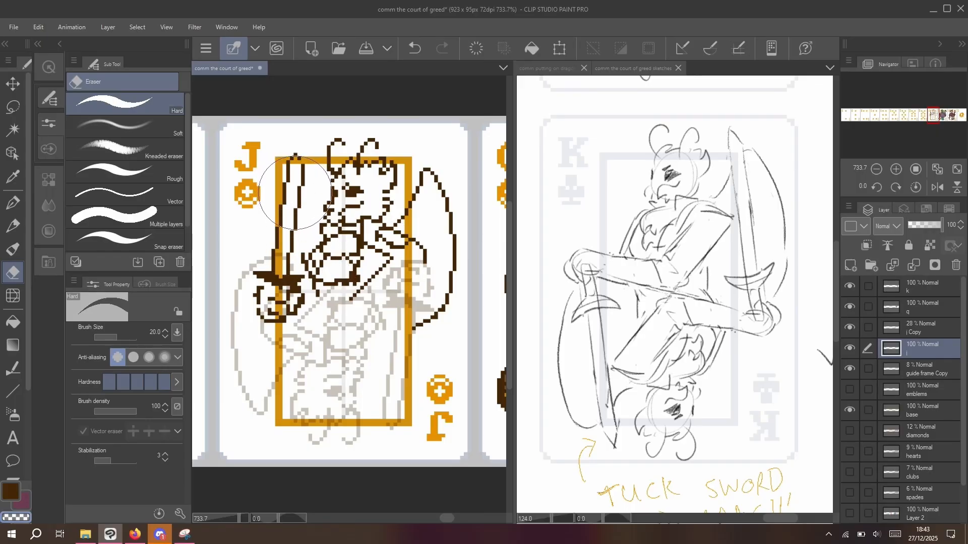
{"action": "left_click_drag", "start_coordinate": [442, 307], "coordinate": [432, 315]}
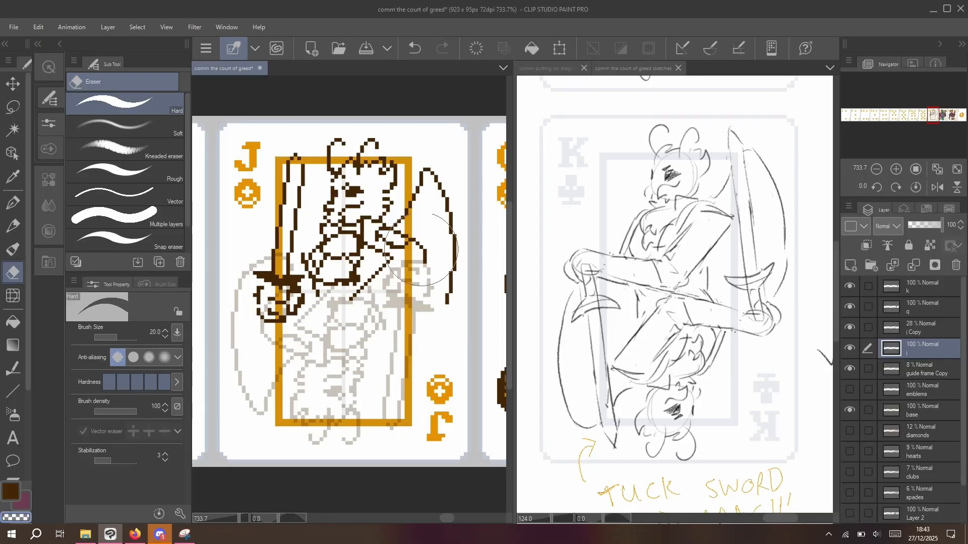
{"action": "key", "text": "p"}
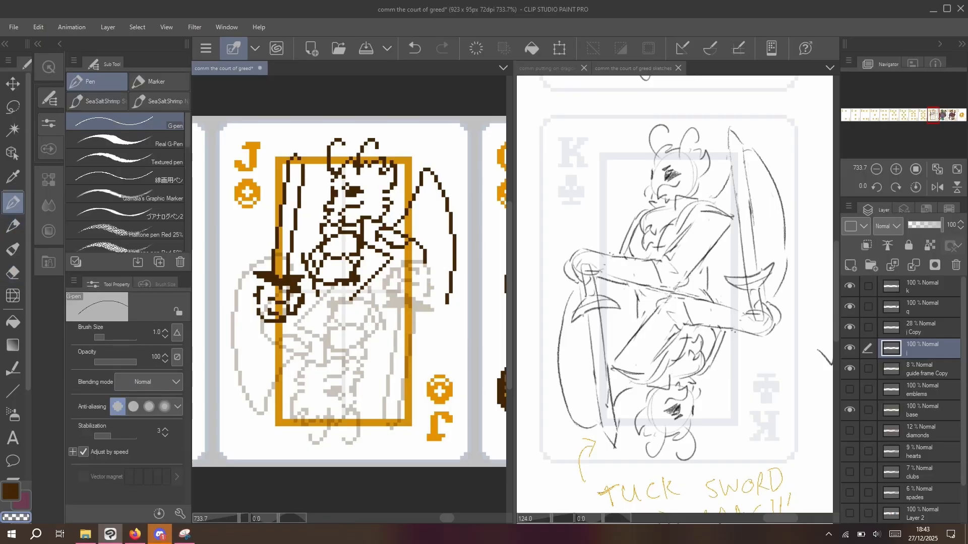
{"action": "mouse_move", "coordinate": [414, 332]}
{"action": "left_mouse_down"}
{"action": "mouse_move", "coordinate": [438, 325]}
{"action": "mouse_move", "coordinate": [446, 302]}
{"action": "left_mouse_up"}
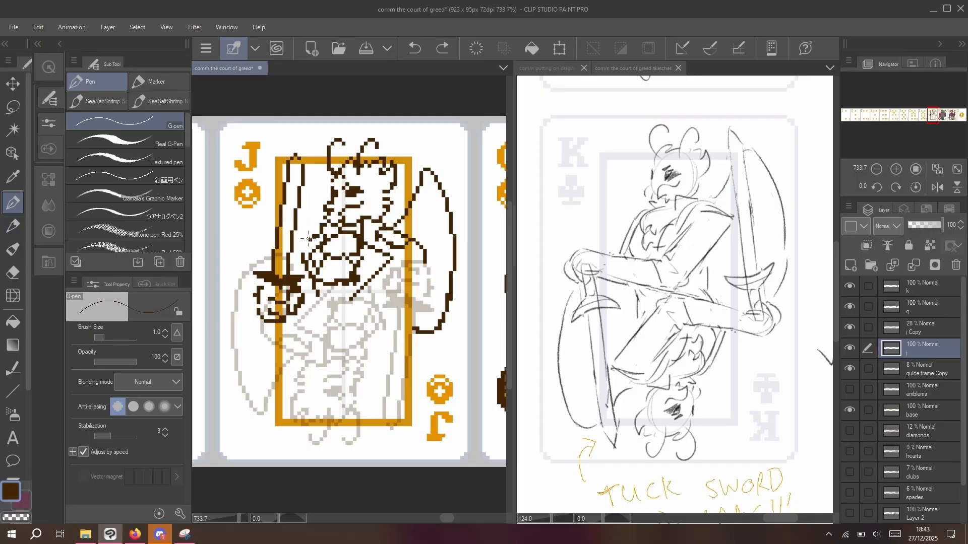
{"action": "left_click_drag", "start_coordinate": [302, 242], "coordinate": [300, 251]}
- Lasso the wing outline, nudge it down about three pixels and clear the selection
{"action": "key", "text": "m"}
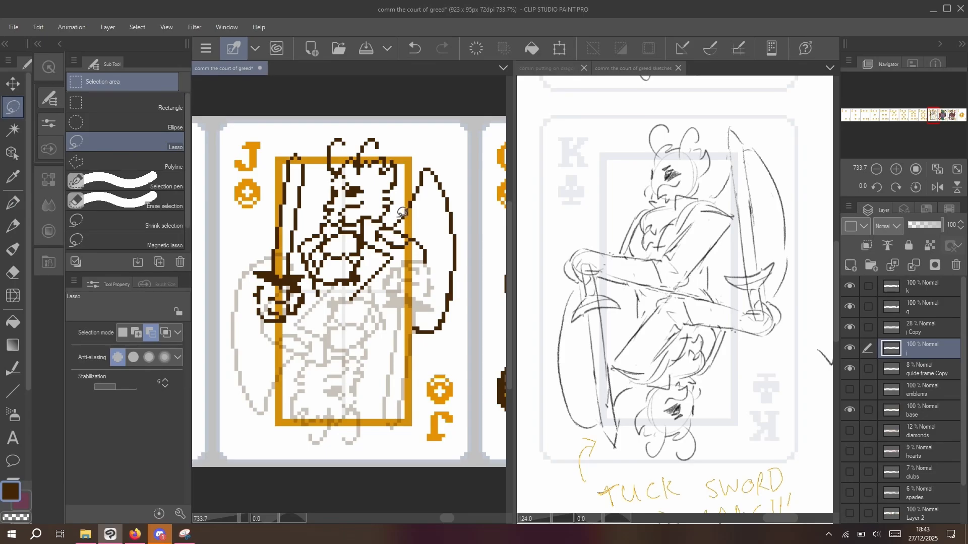
{"action": "mouse_move", "coordinate": [396, 225]}
{"action": "left_mouse_down"}
{"action": "mouse_move", "coordinate": [437, 236]}
{"action": "mouse_move", "coordinate": [446, 295]}
{"action": "left_mouse_up"}
{"action": "mouse_move", "coordinate": [434, 349]}
{"action": "left_mouse_down"}
{"action": "mouse_move", "coordinate": [473, 196]}
{"action": "mouse_move", "coordinate": [411, 170]}
{"action": "mouse_move", "coordinate": [390, 214]}
{"action": "left_mouse_up"}
{"action": "key", "text": "k"}
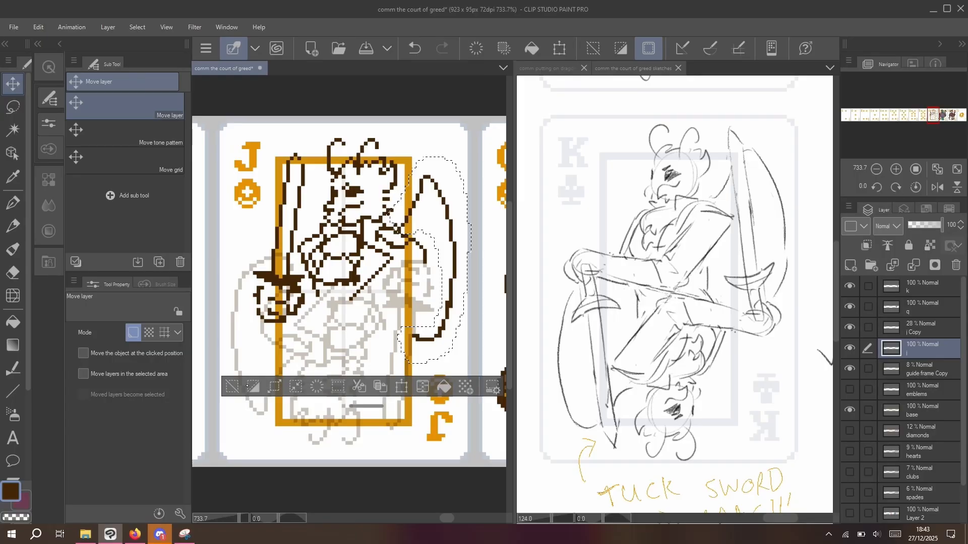
{"action": "left_click", "coordinate": [232, 387]}
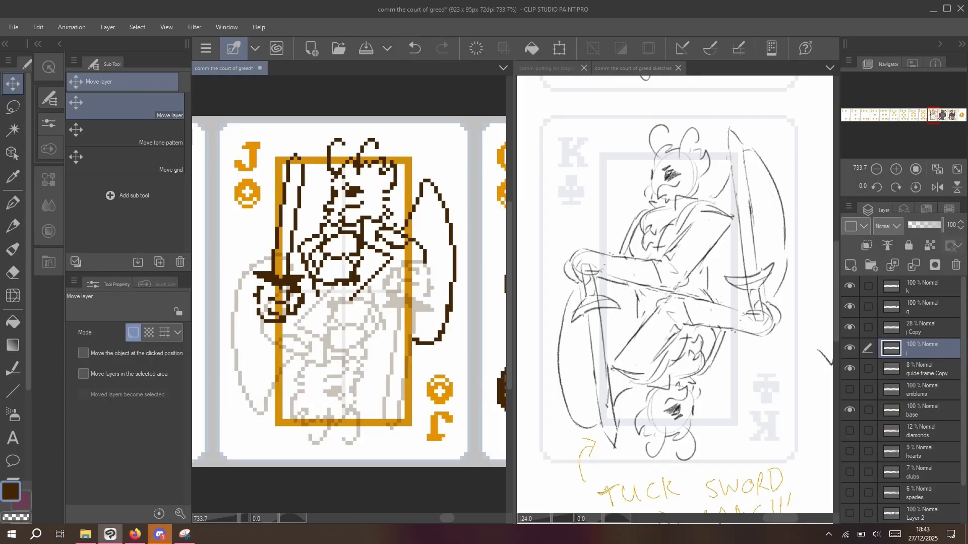
- Redraw and clean up the pixels of the chest outline beside the diagonal coat line
{"action": "left_click", "coordinate": [22, 197]}
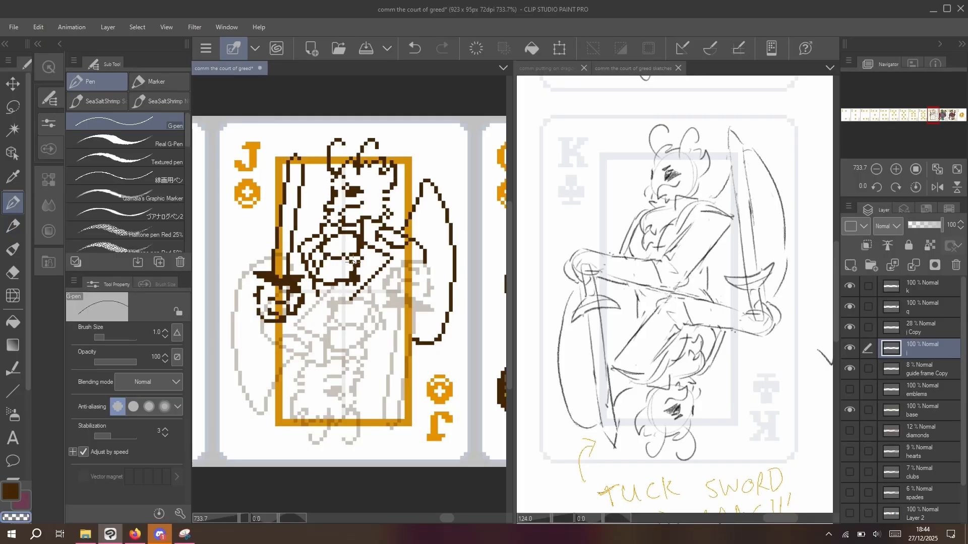
{"action": "key", "text": "c"}
{"action": "key", "text": "c"}
- Lasso the diagonal coat line, nudge it about two pixels toward the chest and clear the selection
{"action": "left_click", "coordinate": [12, 104]}
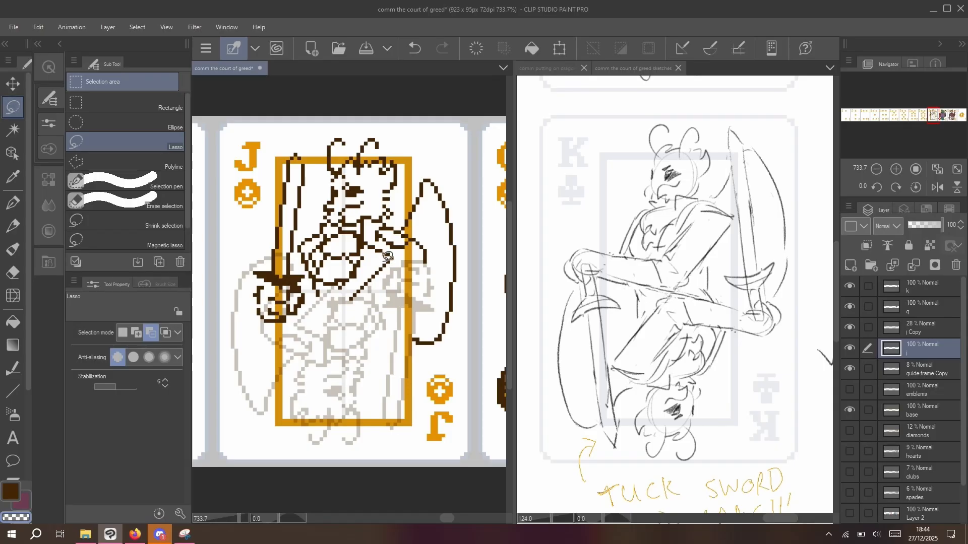
{"action": "mouse_move", "coordinate": [356, 303]}
{"action": "left_mouse_down"}
{"action": "mouse_move", "coordinate": [384, 266]}
{"action": "mouse_move", "coordinate": [355, 294]}
{"action": "left_mouse_up"}
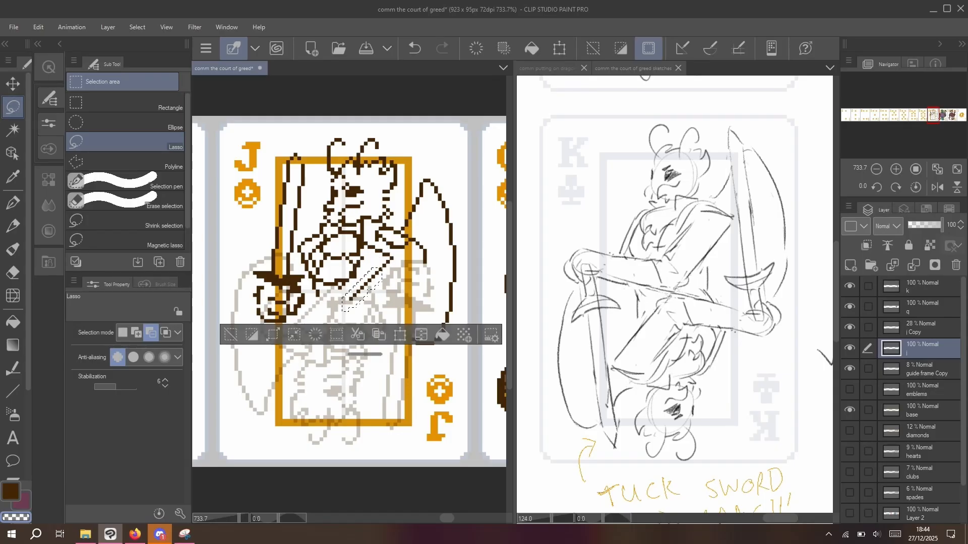
{"action": "left_click", "coordinate": [14, 81]}
{"action": "key", "text": "Left"}
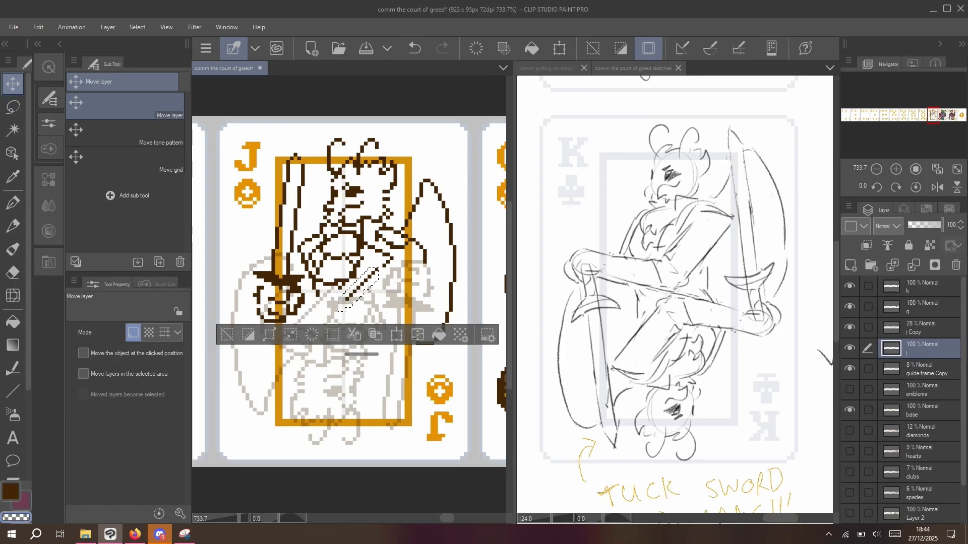
{"action": "left_click", "coordinate": [227, 335]}
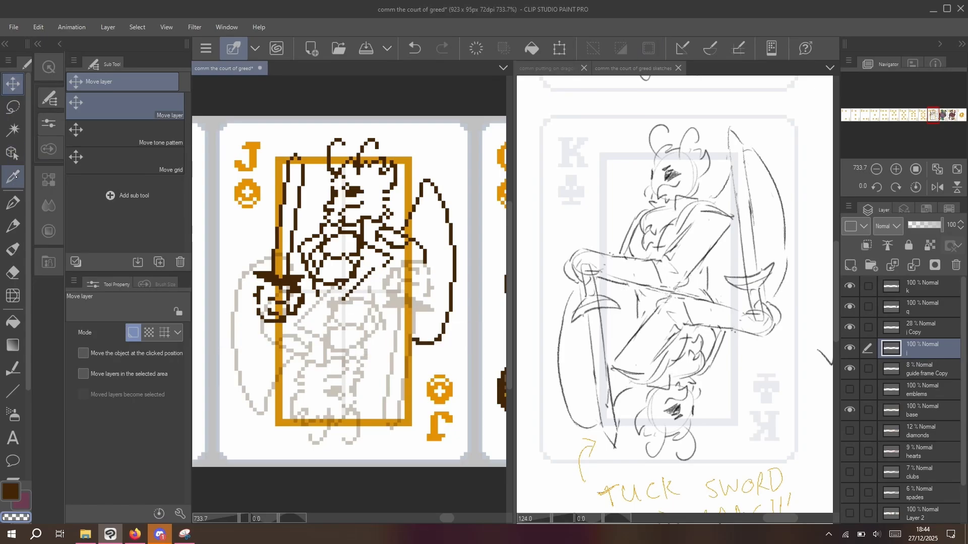
- Touch up the pixels of the diagonal coat line with the 1-pixel G-pen
{"action": "left_click", "coordinate": [12, 203]}
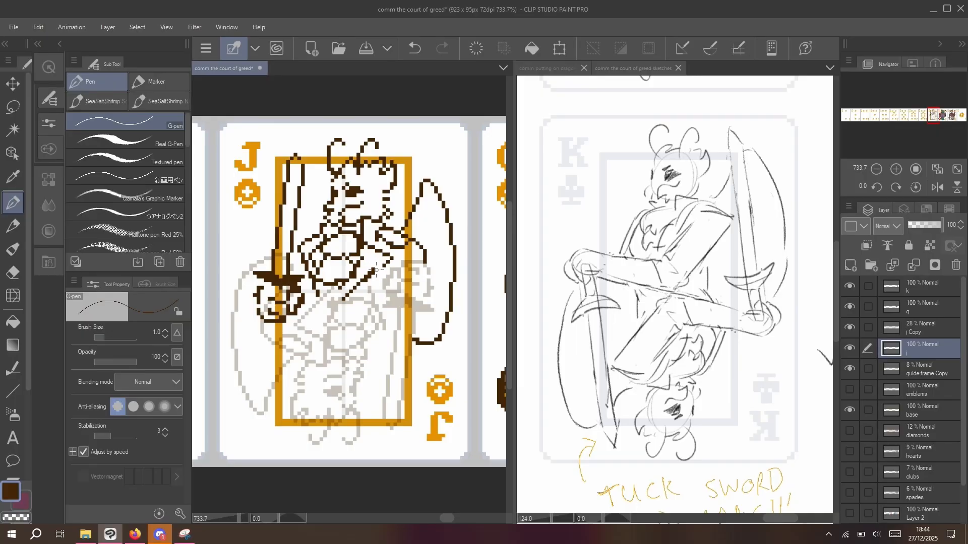
{"action": "key", "text": "c"}
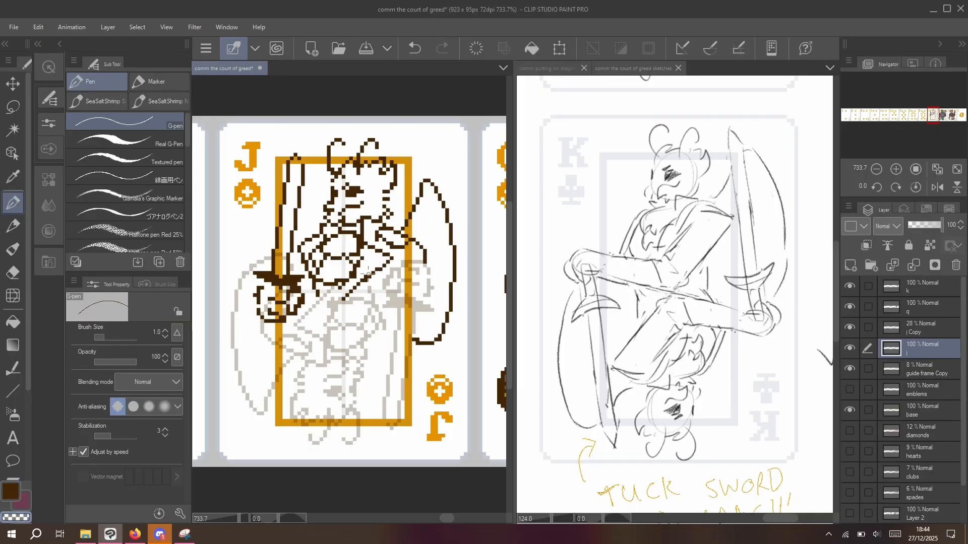
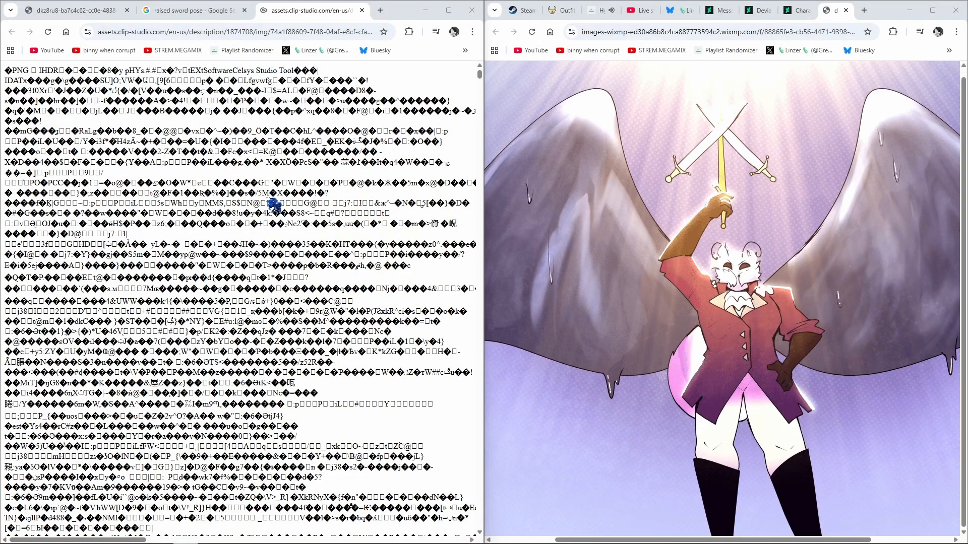
- Switch to the browser and look over the raised sword pose image results as reference
{"action": "left_click", "coordinate": [220, 12]}
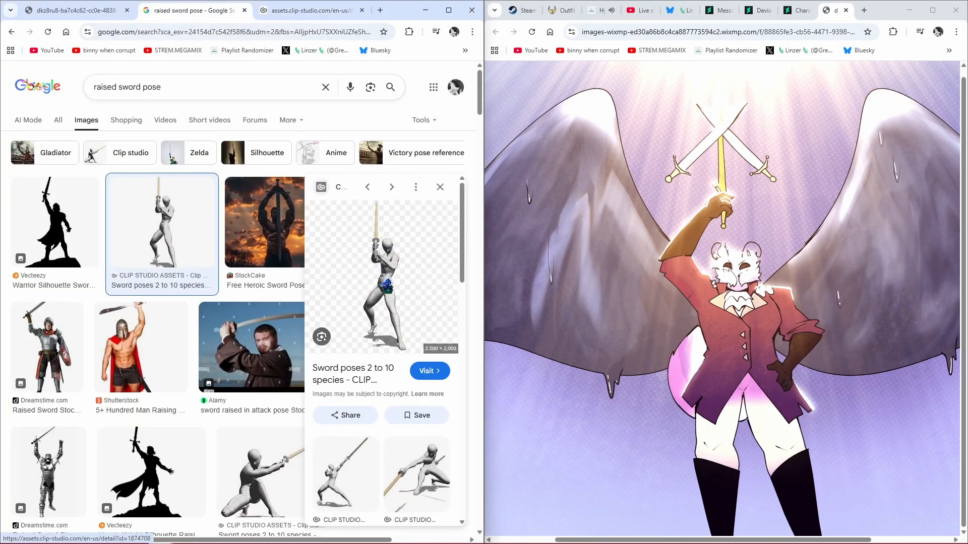
{"action": "left_click", "coordinate": [306, 14]}
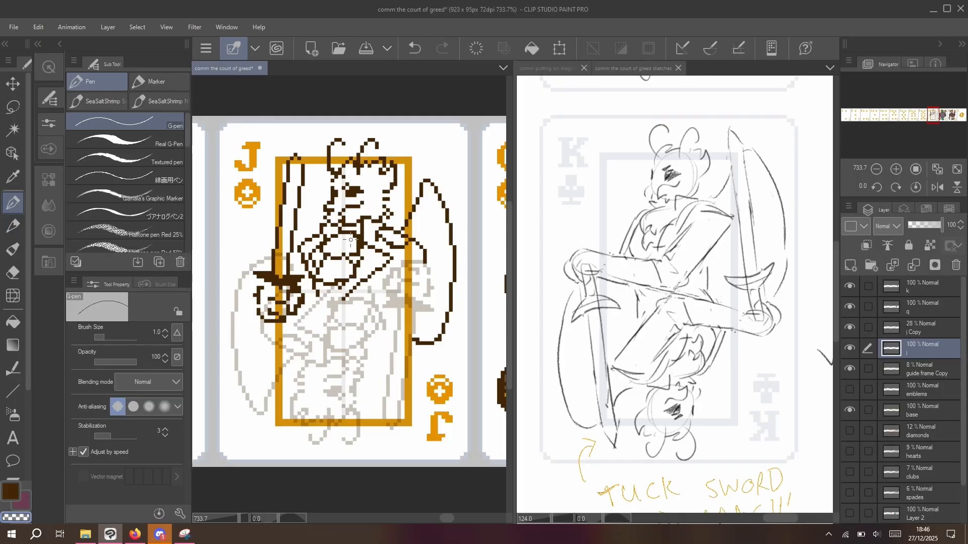
- Back in the card drawing, rework the sword hand's knuckles below the guard and extend its lower outline slightly downward
{"action": "key", "text": "t"}
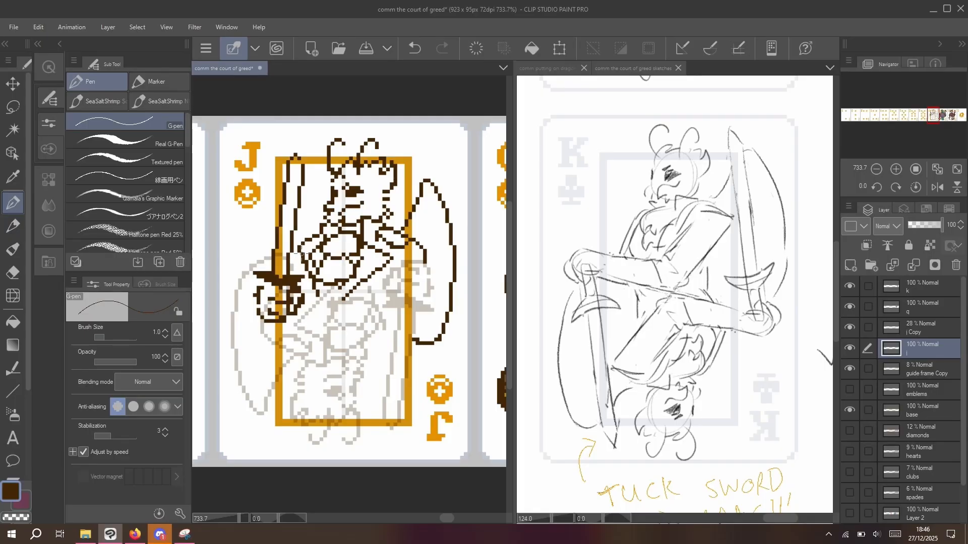
{"action": "key", "text": "c"}
{"action": "left_click_drag", "start_coordinate": [274, 322], "coordinate": [276, 326]}
{"action": "key", "text": "c"}
{"action": "left_click_drag", "start_coordinate": [284, 292], "coordinate": [280, 297]}
{"action": "key", "text": "ctrl+z"}
{"action": "key", "text": "ctrl+y"}
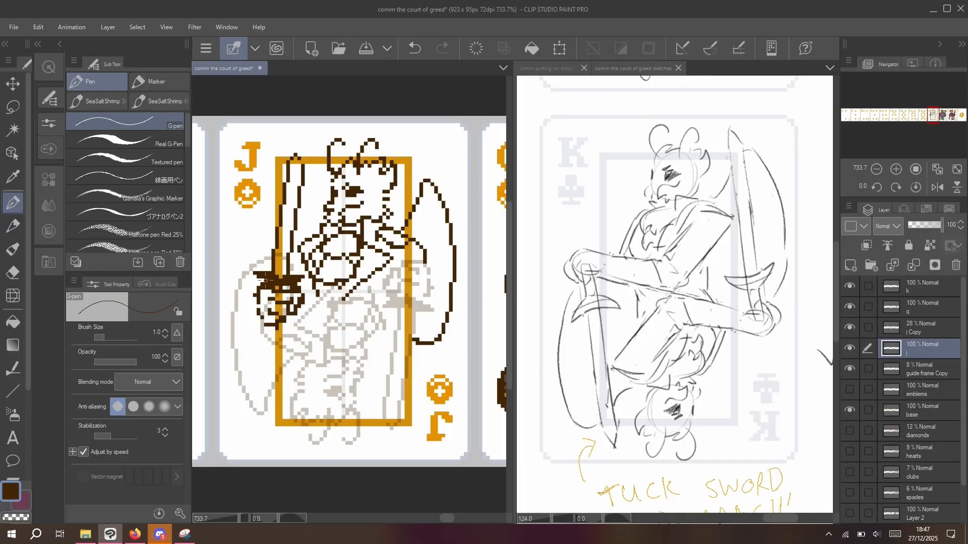
{"action": "key", "text": "c"}
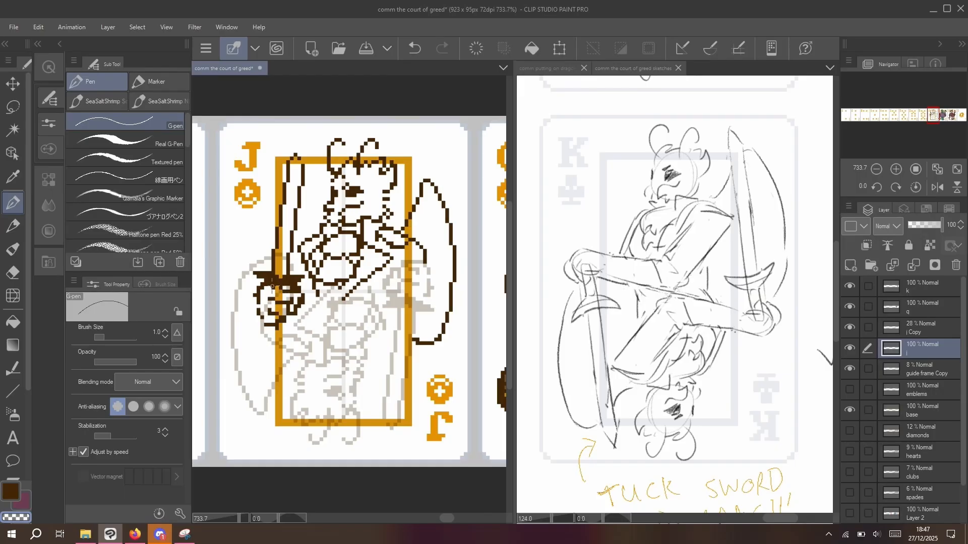
{"action": "left_click_drag", "start_coordinate": [276, 325], "coordinate": [283, 321]}
{"action": "key", "text": "c"}
{"action": "left_click", "coordinate": [259, 318]}
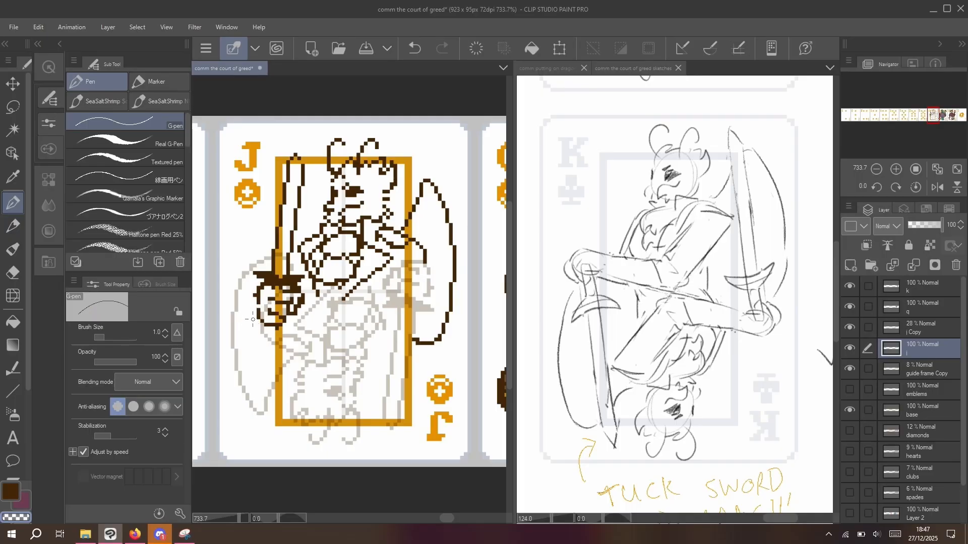
- Mirror the canvas view, clean up the fingers and lower outline of the sword hand, and restore the view
{"action": "left_click", "coordinate": [937, 187]}
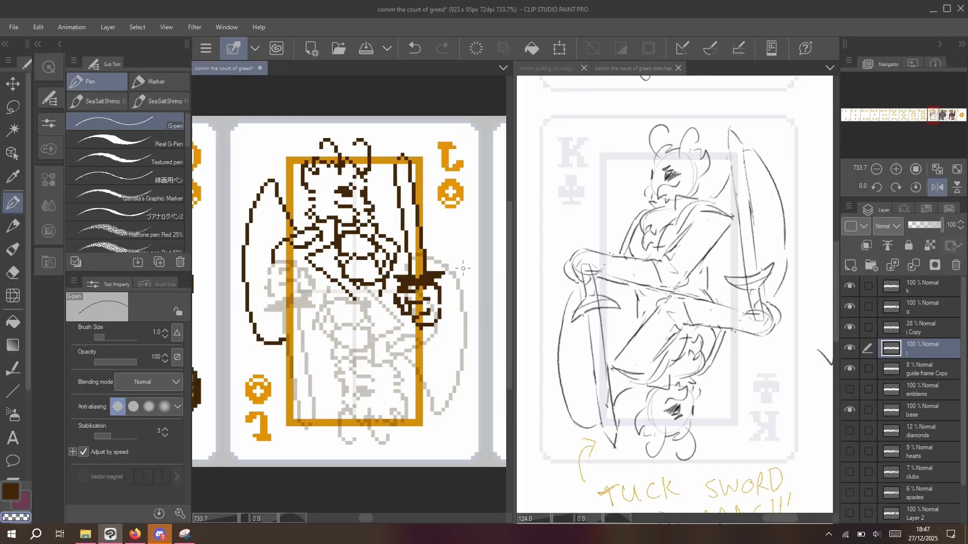
{"action": "key", "text": "c"}
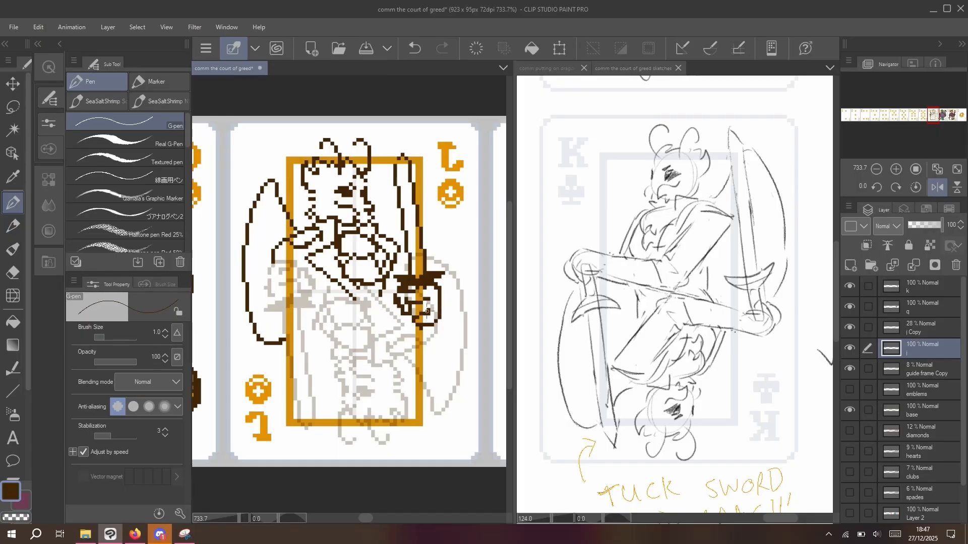
{"action": "key", "text": "c"}
{"action": "left_click_drag", "start_coordinate": [422, 325], "coordinate": [428, 329]}
{"action": "key", "text": "c"}
{"action": "key", "text": "ctrl+z"}
{"action": "key", "text": "ctrl+z"}
{"action": "key", "text": "c"}
{"action": "left_click_drag", "start_coordinate": [424, 329], "coordinate": [424, 304]}
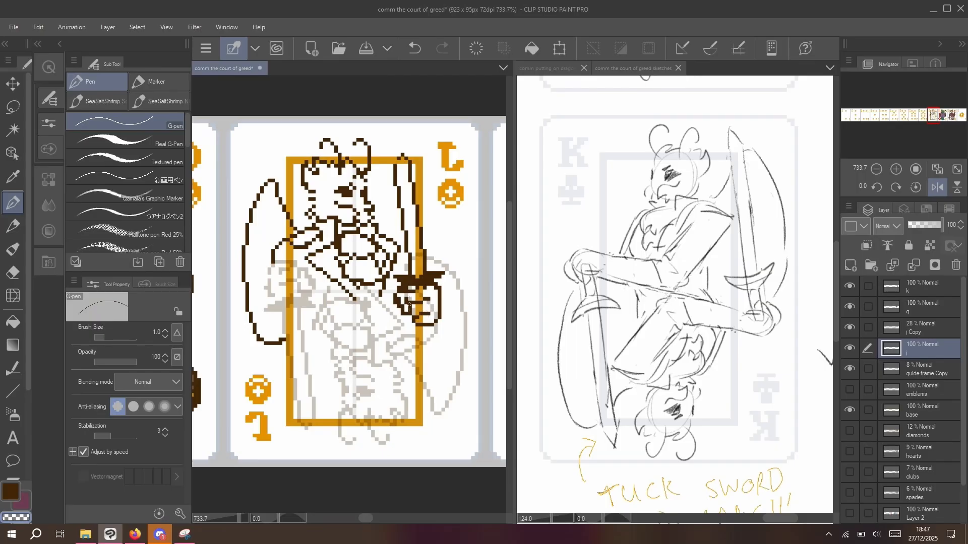
{"action": "left_click_drag", "start_coordinate": [409, 299], "coordinate": [411, 308]}
{"action": "key", "text": "c"}
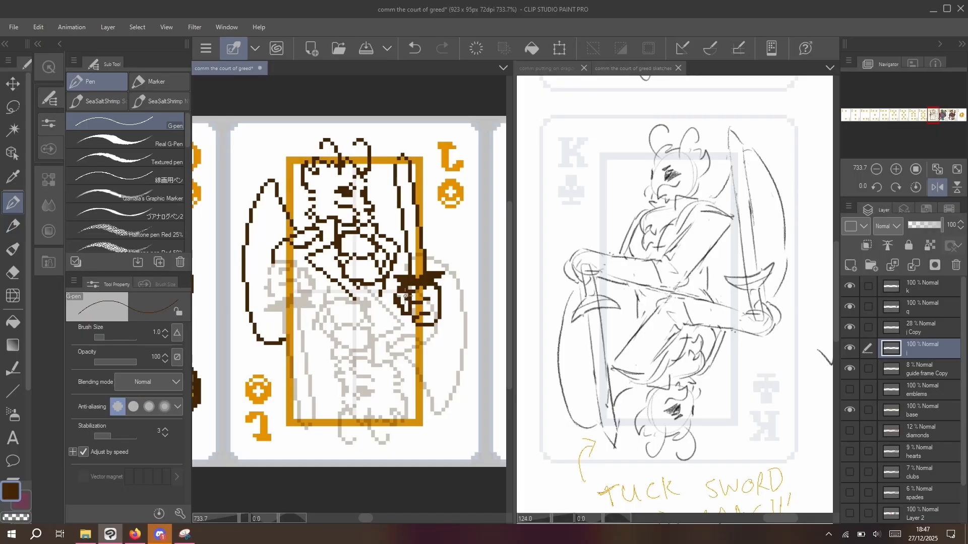
{"action": "key", "text": "ctrl+z"}
{"action": "left_click_drag", "start_coordinate": [409, 301], "coordinate": [408, 300]}
{"action": "left_click", "coordinate": [937, 187]}
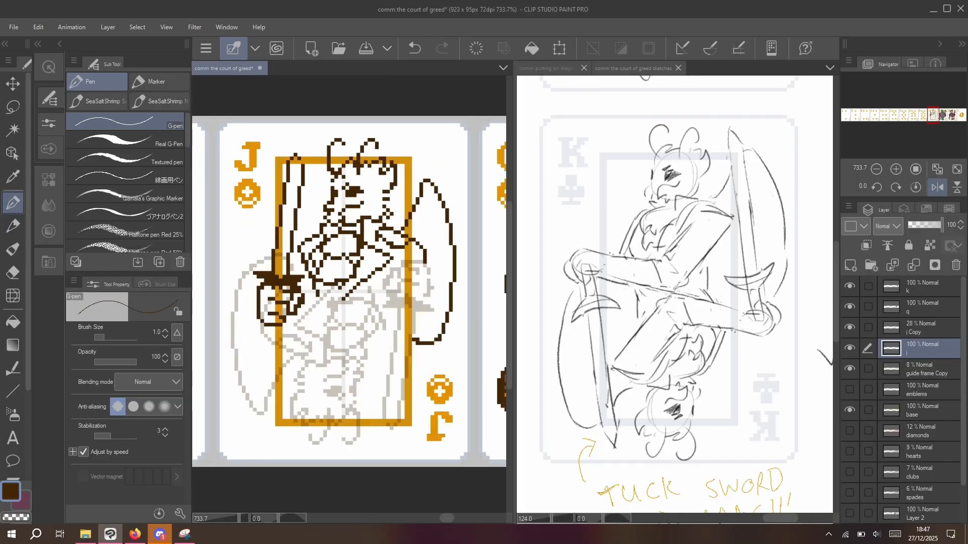
- Compare the Jack's line art with the finished King and Queen cards
{"action": "left_click_drag", "start_coordinate": [474, 291], "coordinate": [220, 292]}
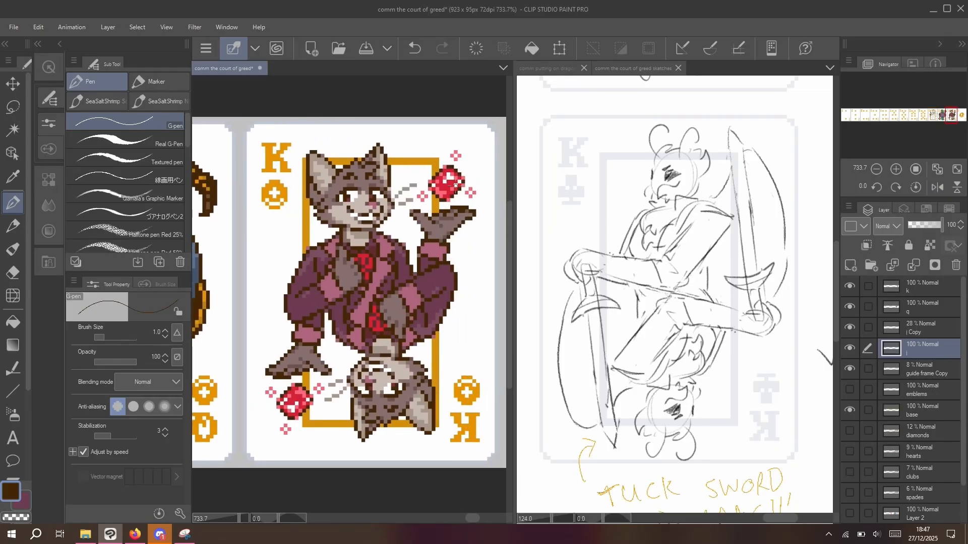
{"action": "left_click_drag", "start_coordinate": [222, 292], "coordinate": [496, 245]}
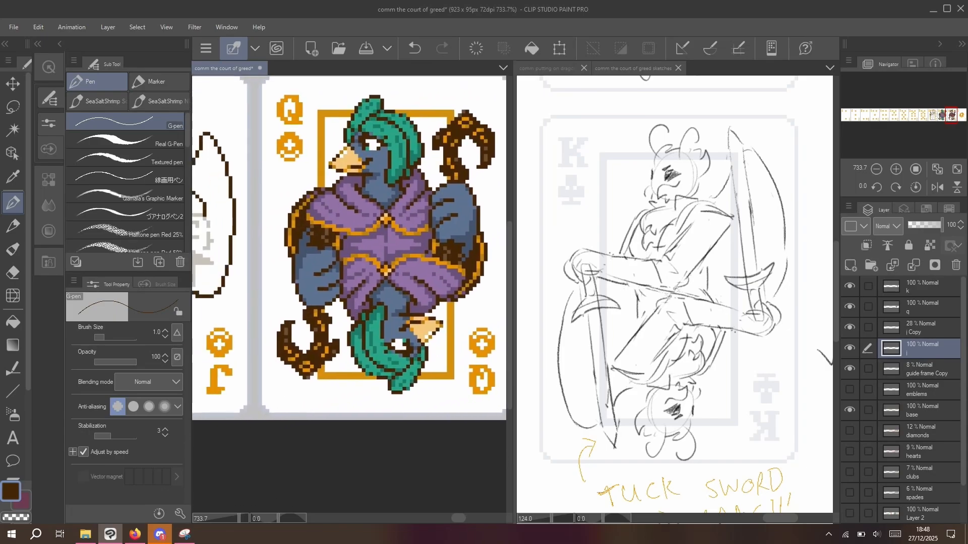
{"action": "left_click_drag", "start_coordinate": [227, 272], "coordinate": [496, 315]}
{"action": "left_click_drag", "start_coordinate": [336, 440], "coordinate": [298, 427]}
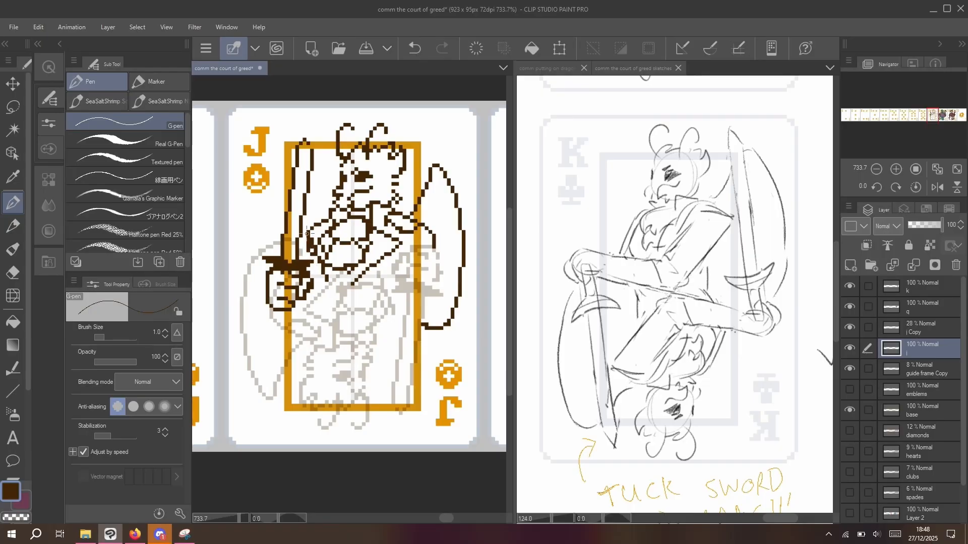
- Touch up the pixels beside the sword blade and along the hand's inner edge
{"action": "key", "text": "c"}
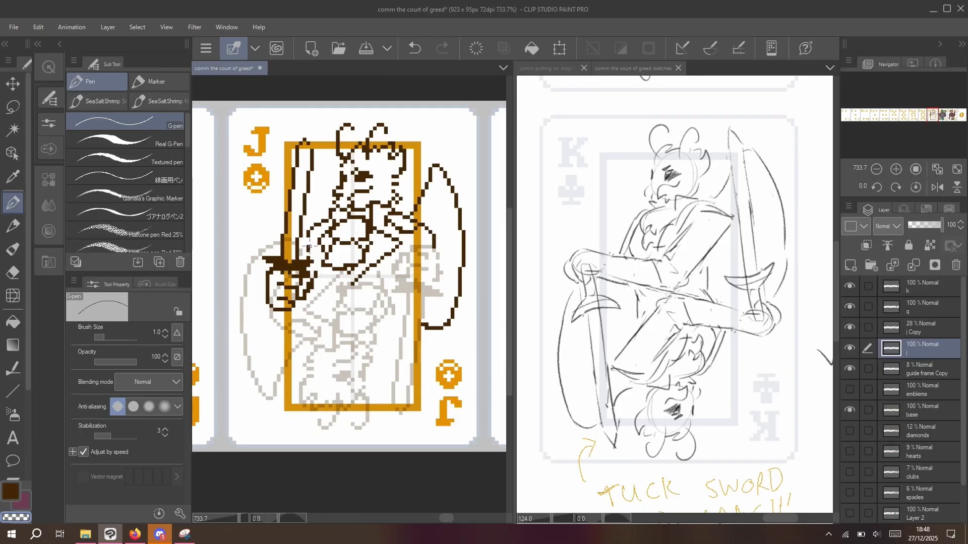
{"action": "key", "text": "c"}
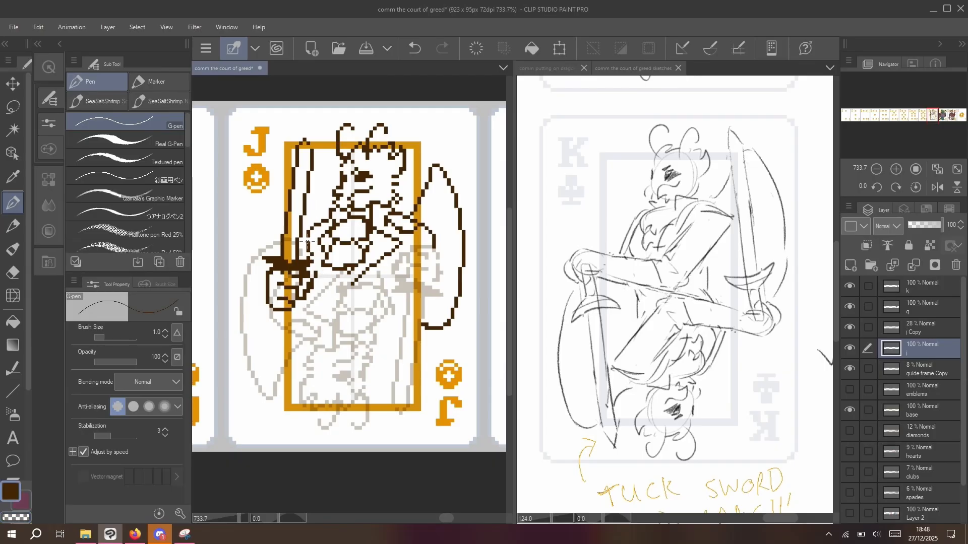
{"action": "key", "text": "c"}
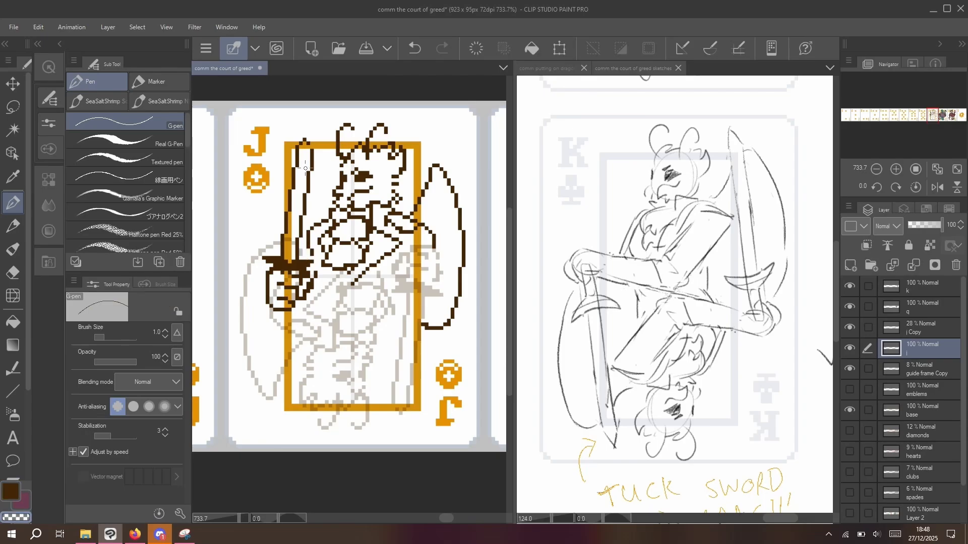
{"action": "left_click_drag", "start_coordinate": [315, 273], "coordinate": [313, 284]}
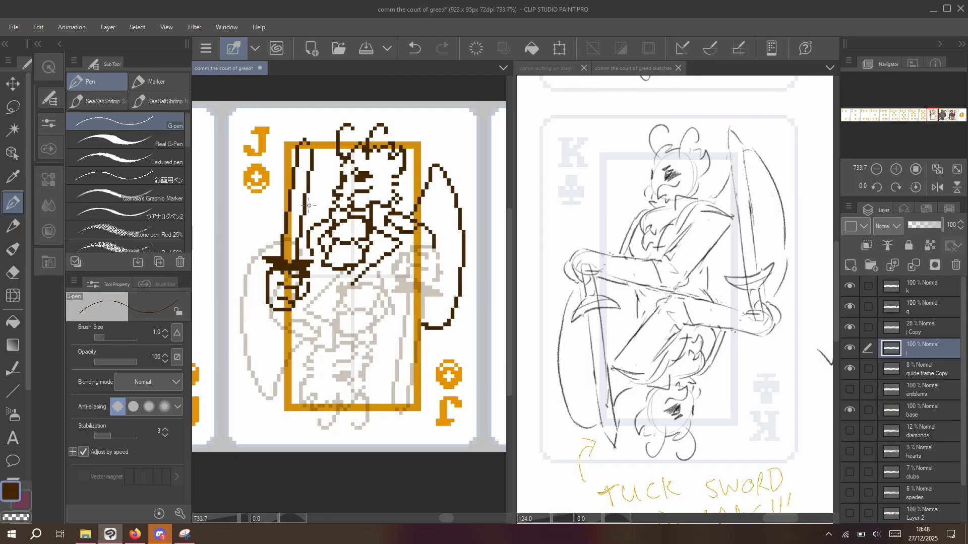
- Delete the faded j Copy layer and make a fresh duplicate of the updated j layer
{"action": "left_click", "coordinate": [918, 323]}
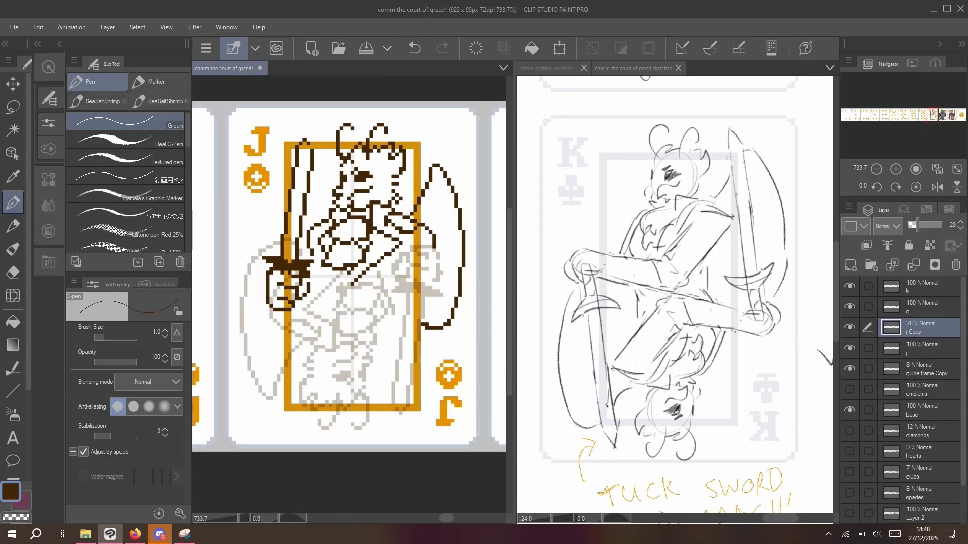
{"action": "key", "text": "Delete"}
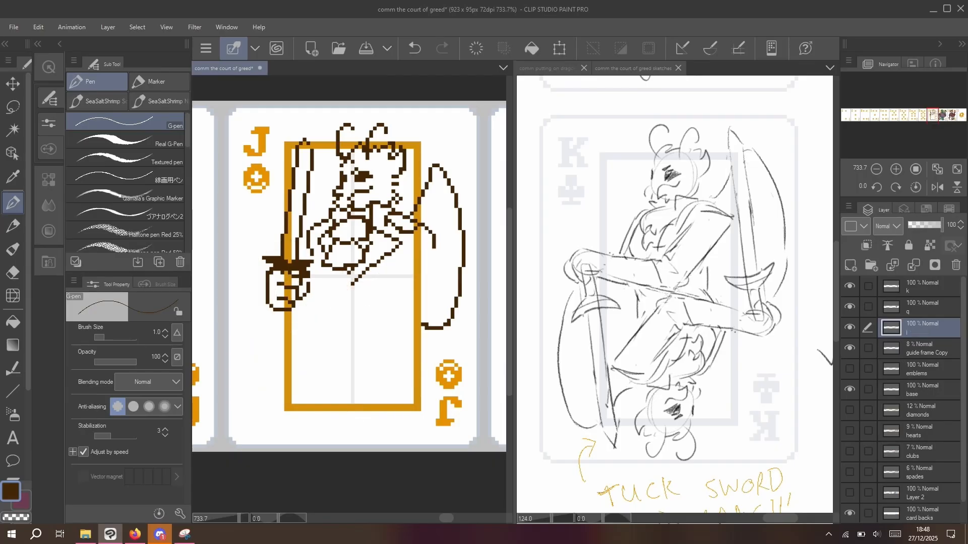
{"action": "key", "text": "ctrl+v"}
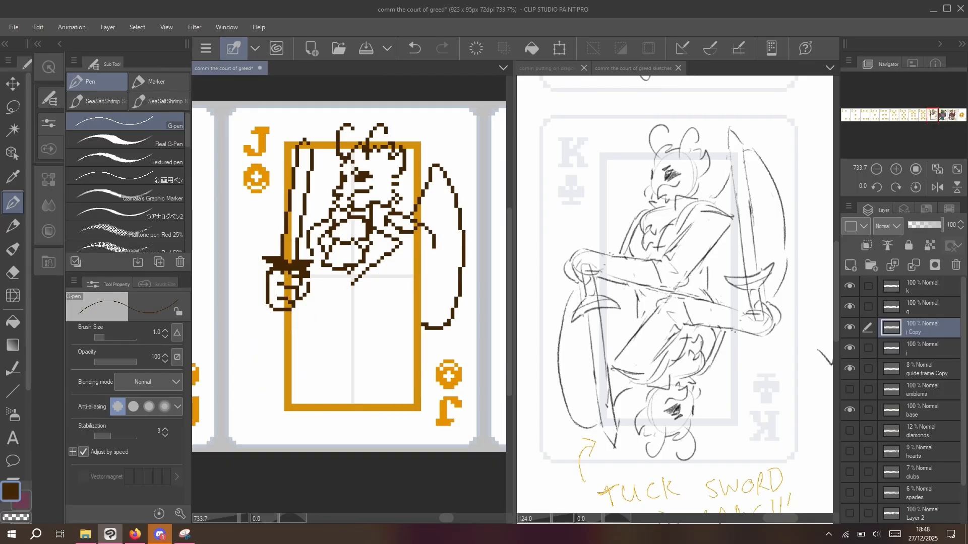
- Rotate the duplicated Jack half 180 degrees and apply the transformation
{"action": "key", "text": "ctrl+t"}
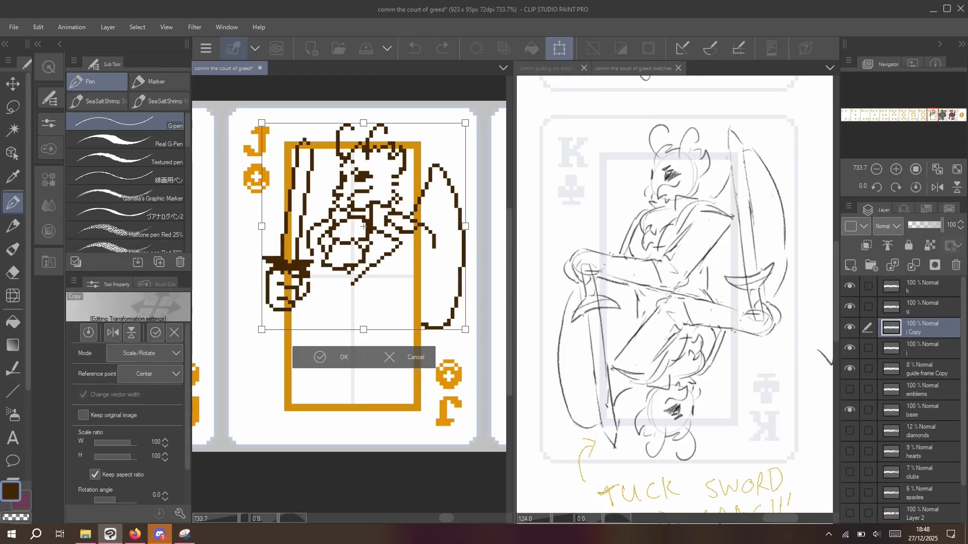
{"action": "left_click_drag", "start_coordinate": [240, 143], "coordinate": [428, 308]}
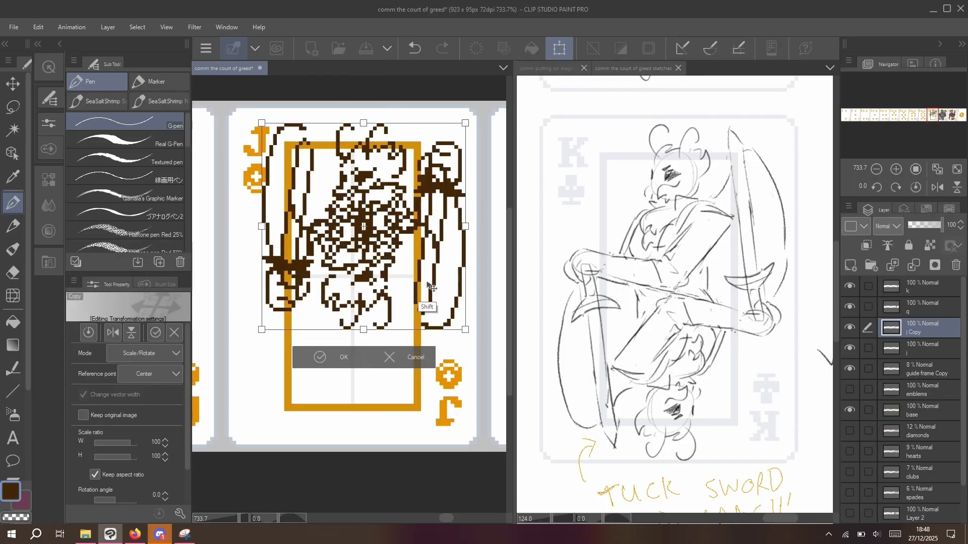
{"action": "left_click", "coordinate": [318, 357]}
- Move the rotated Jack half into the lower part of the card and nudge it sideways into alignment with the frame
{"action": "key", "text": "k"}
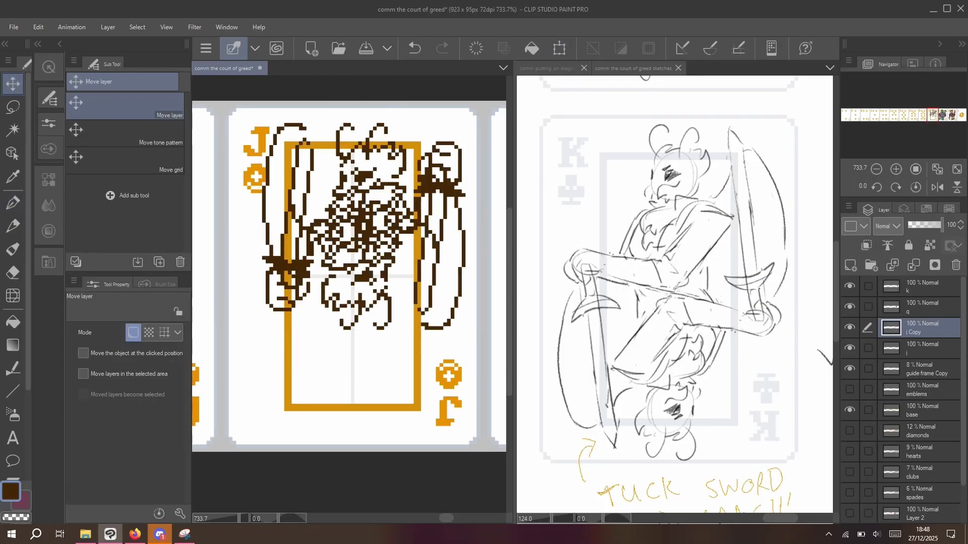
{"action": "left_click_drag", "start_coordinate": [310, 340], "coordinate": [359, 346]}
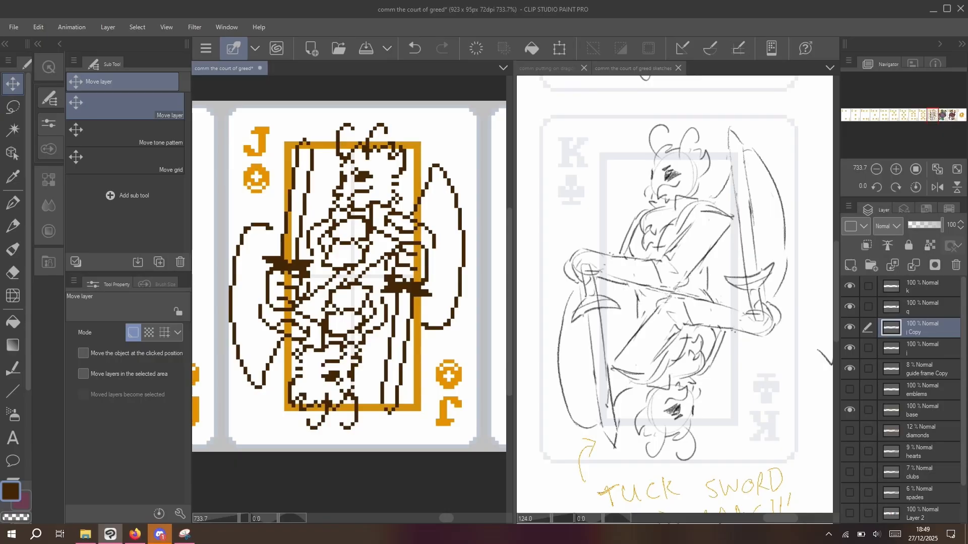
{"action": "key", "text": "Right"}
{"action": "key", "text": "Right"}
{"action": "key", "text": "Right"}
{"action": "key", "text": "Right"}
{"action": "key", "text": "Left"}
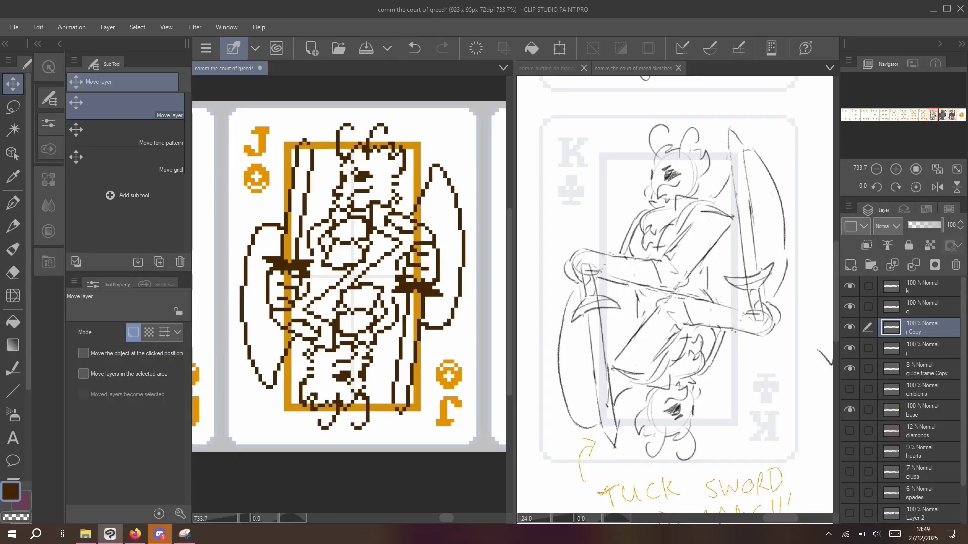
- Lower the j Copy layer's opacity to 15% and make the j layer active
{"action": "left_click", "coordinate": [850, 328]}
{"action": "left_click", "coordinate": [851, 328]}
{"action": "left_click", "coordinate": [913, 225]}
{"action": "left_click", "coordinate": [922, 349]}
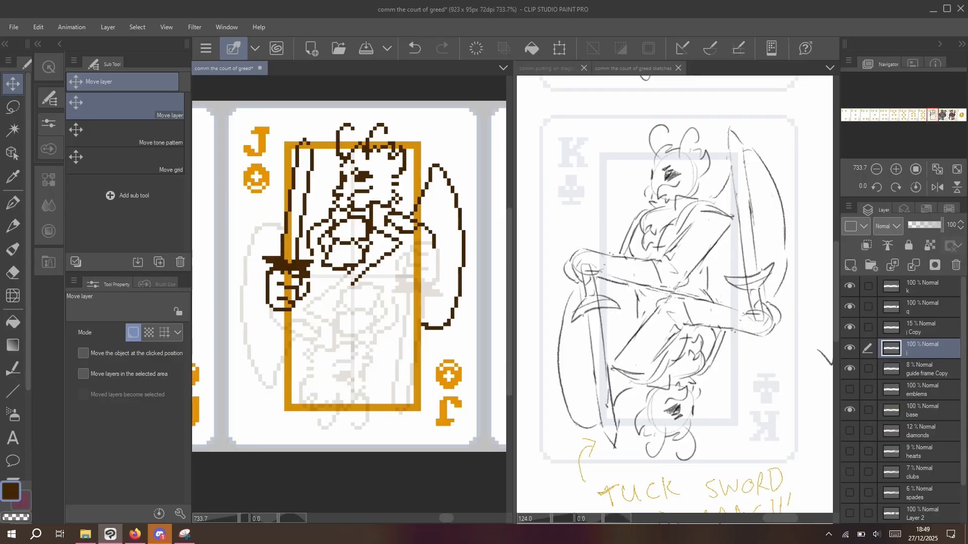
- Redraw pixels along the diagonal coat line with the pen and erase its lower end near the card's center
{"action": "left_click", "coordinate": [14, 203]}
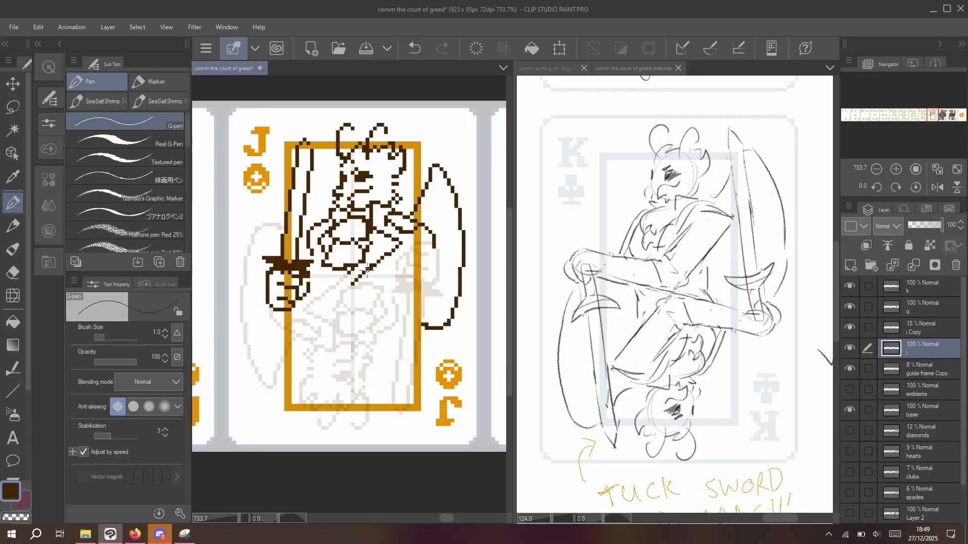
{"action": "key", "text": "c"}
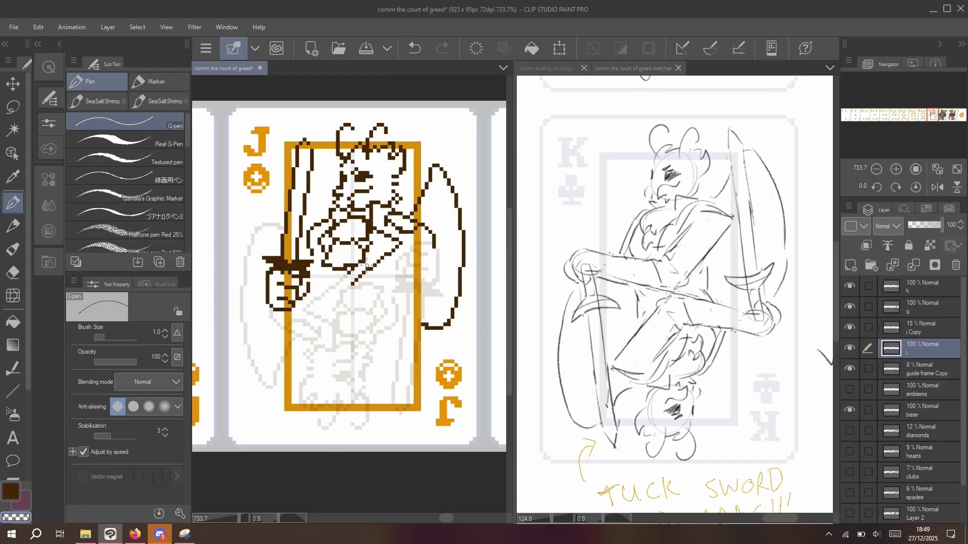
{"action": "key", "text": "c"}
{"action": "key", "text": "ctrl+z"}
{"action": "left_click_drag", "start_coordinate": [381, 261], "coordinate": [390, 248]}
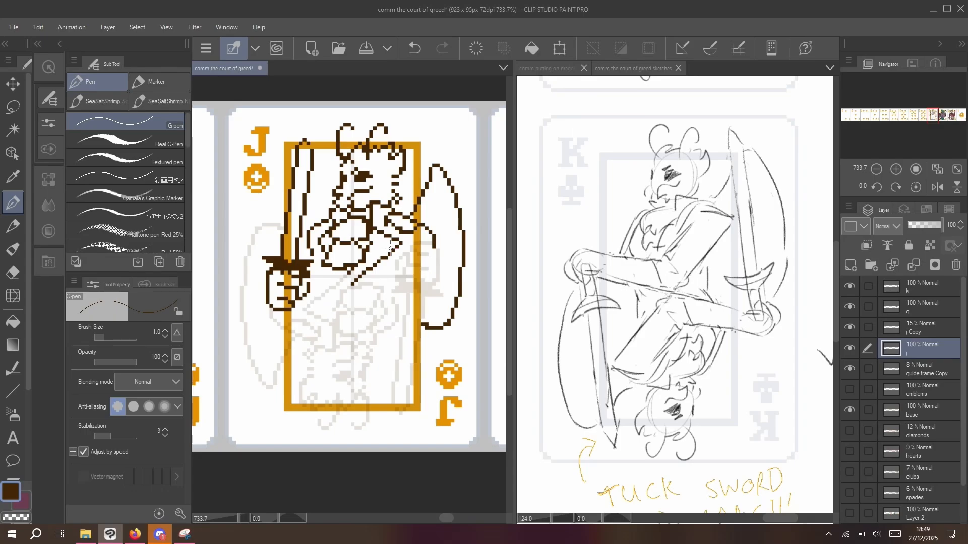
{"action": "key", "text": "c"}
{"action": "left_click_drag", "start_coordinate": [352, 284], "coordinate": [356, 280]}
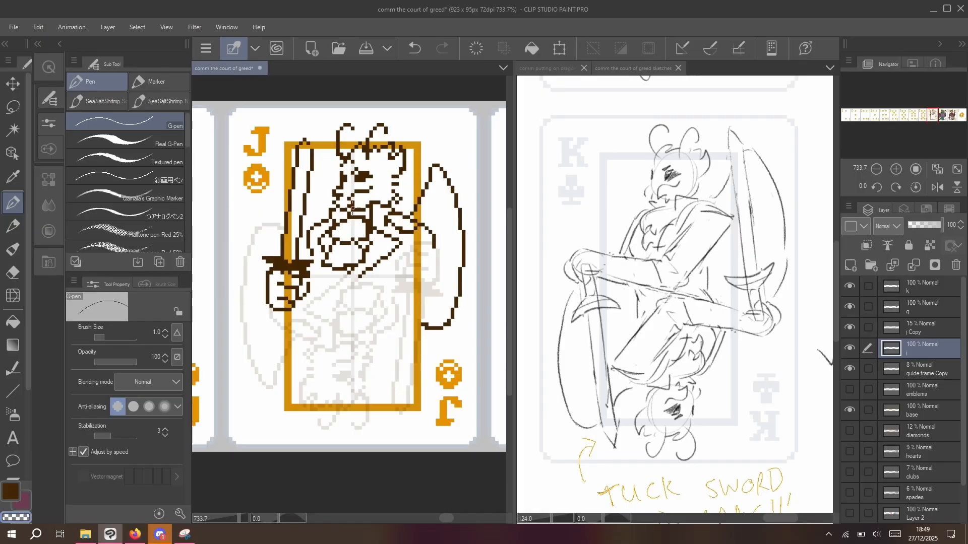
{"action": "left_click", "coordinate": [313, 233]}
{"action": "key", "text": "c"}
{"action": "mouse_move", "coordinate": [313, 242]}
{"action": "left_mouse_down"}
{"action": "mouse_move", "coordinate": [310, 256]}
{"action": "mouse_move", "coordinate": [304, 239]}
{"action": "mouse_move", "coordinate": [310, 262]}
{"action": "mouse_move", "coordinate": [312, 242]}
{"action": "left_mouse_up"}
{"action": "key", "text": "c"}
{"action": "key", "text": "ctrl+z"}
{"action": "key", "text": "ctrl+z"}
{"action": "key", "text": "ctrl+z"}
- Redraw the lower end of the Jack's wing outline beside the frame, rounding its bottom curve and erasing stray pixels
{"action": "key", "text": "c"}
{"action": "left_click_drag", "start_coordinate": [449, 327], "coordinate": [412, 330]}
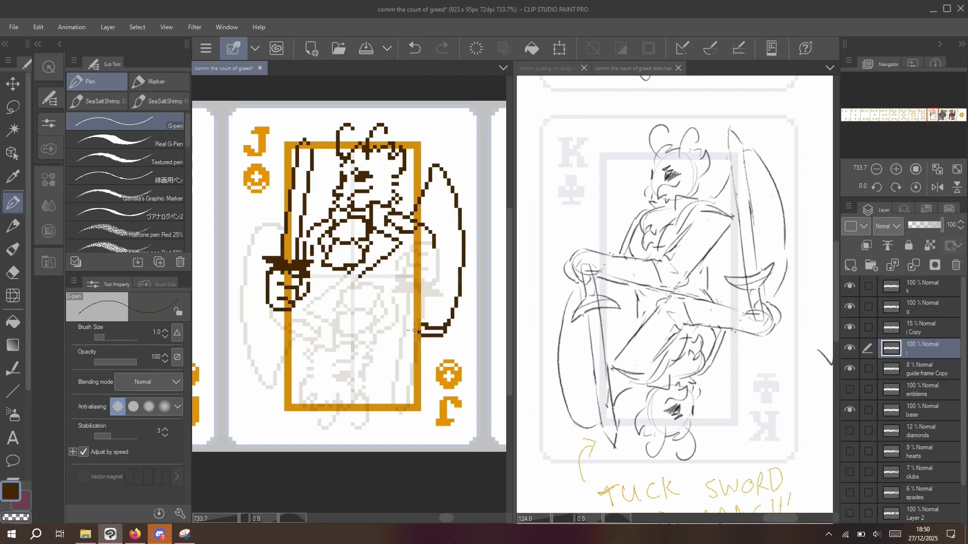
{"action": "key", "text": "c"}
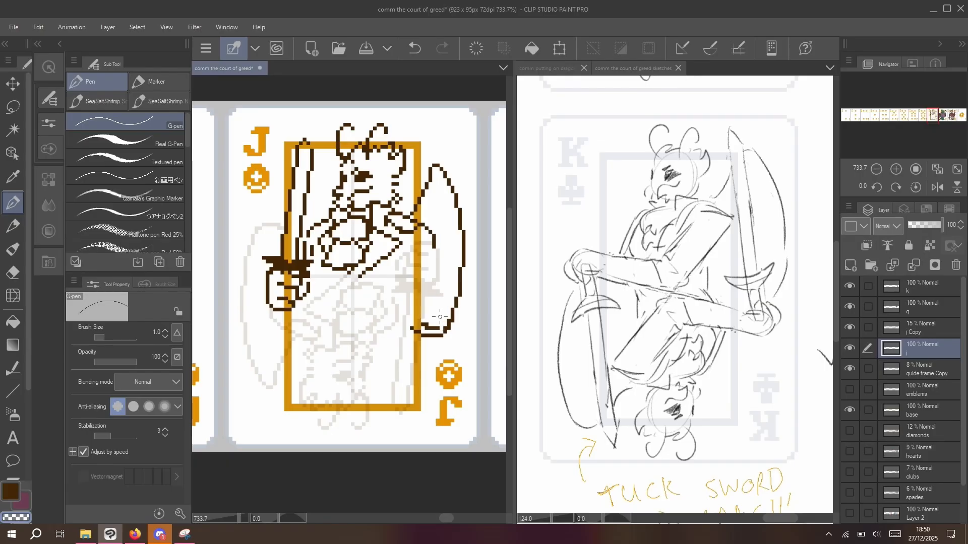
{"action": "mouse_move", "coordinate": [442, 327]}
{"action": "left_mouse_down"}
{"action": "mouse_move", "coordinate": [421, 303]}
{"action": "mouse_move", "coordinate": [432, 306]}
{"action": "mouse_move", "coordinate": [422, 290]}
{"action": "mouse_move", "coordinate": [406, 330]}
{"action": "mouse_move", "coordinate": [415, 282]}
{"action": "mouse_move", "coordinate": [411, 334]}
{"action": "left_mouse_up"}
{"action": "key", "text": "c"}
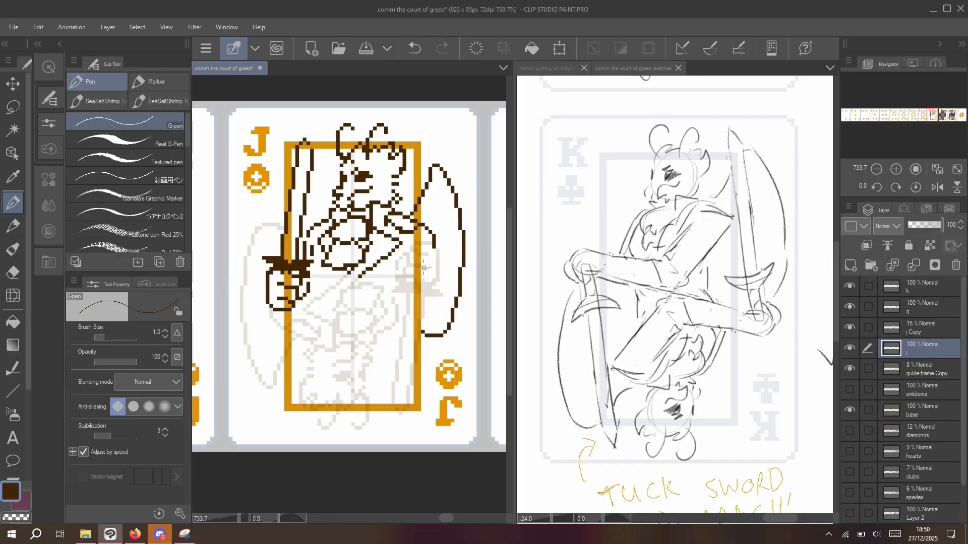
{"action": "mouse_move", "coordinate": [449, 339]}
{"action": "left_mouse_down"}
{"action": "mouse_move", "coordinate": [459, 299]}
{"action": "mouse_move", "coordinate": [417, 317]}
{"action": "mouse_move", "coordinate": [446, 335]}
{"action": "mouse_move", "coordinate": [453, 320]}
{"action": "left_mouse_up"}
{"action": "key", "text": "c"}
{"action": "left_click", "coordinate": [426, 329]}
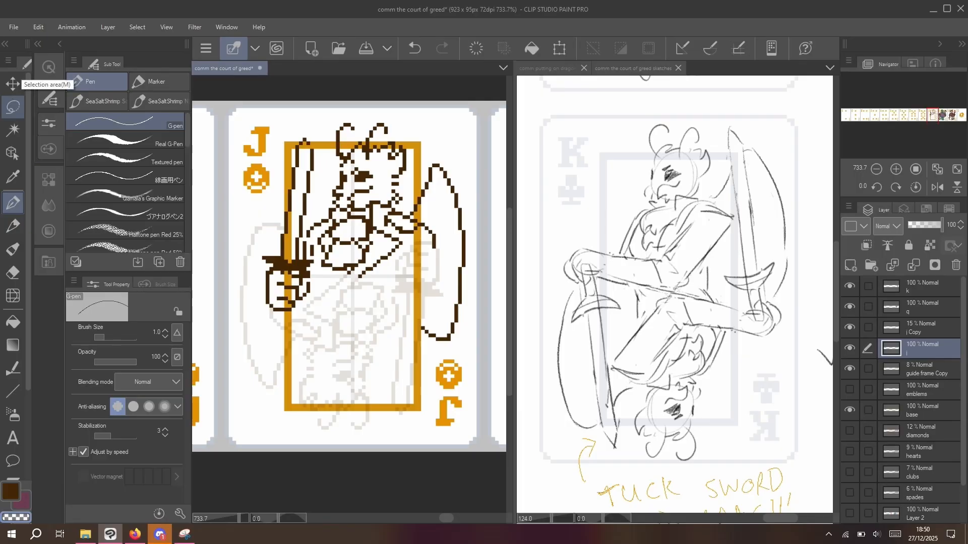
{"action": "key", "text": "m"}
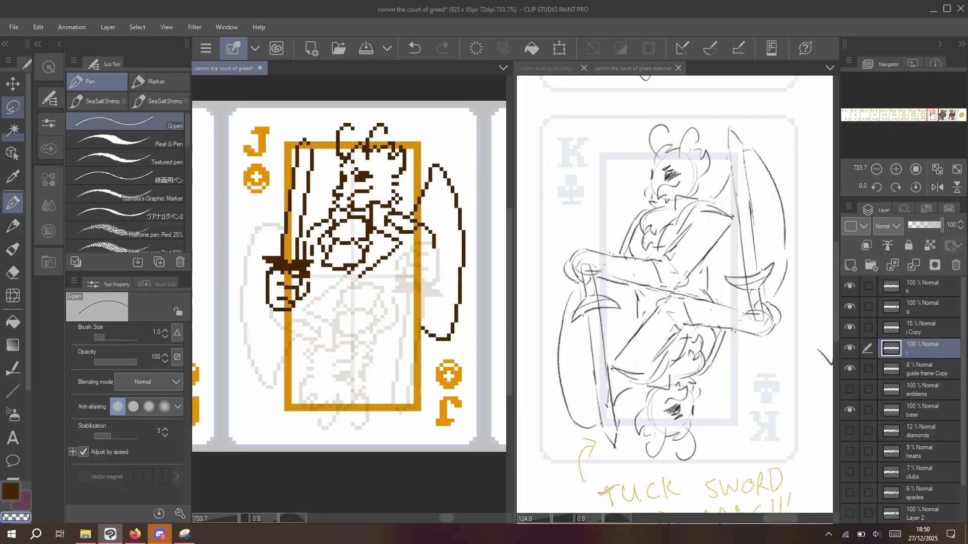
{"action": "left_click", "coordinate": [125, 102]}
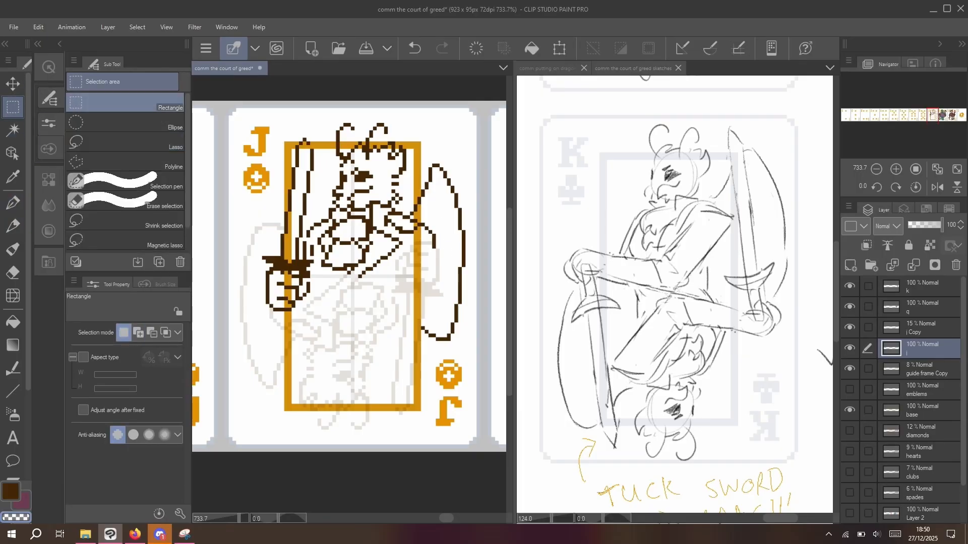
{"action": "left_click_drag", "start_coordinate": [479, 238], "coordinate": [475, 275]}
{"action": "left_click", "coordinate": [396, 233]}
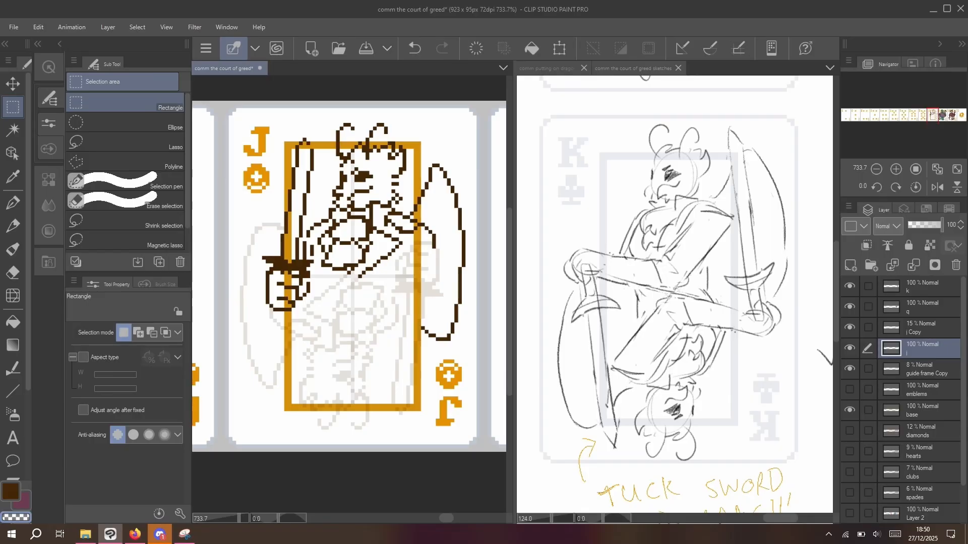
{"action": "key", "text": "p"}
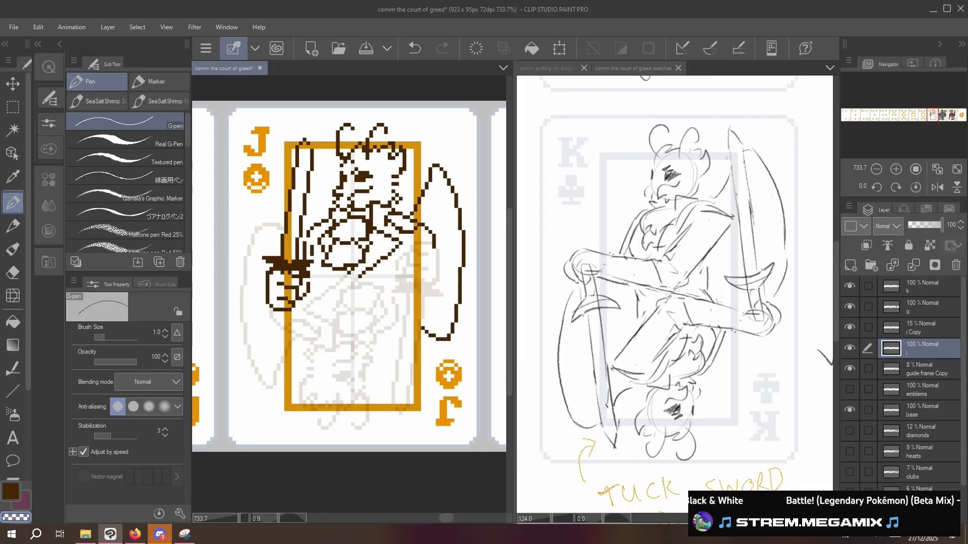
- Try clearing the faint rotated Jack on the j Copy layer, return to the j layer, and undo the clearing
{"action": "left_click", "coordinate": [928, 327]}
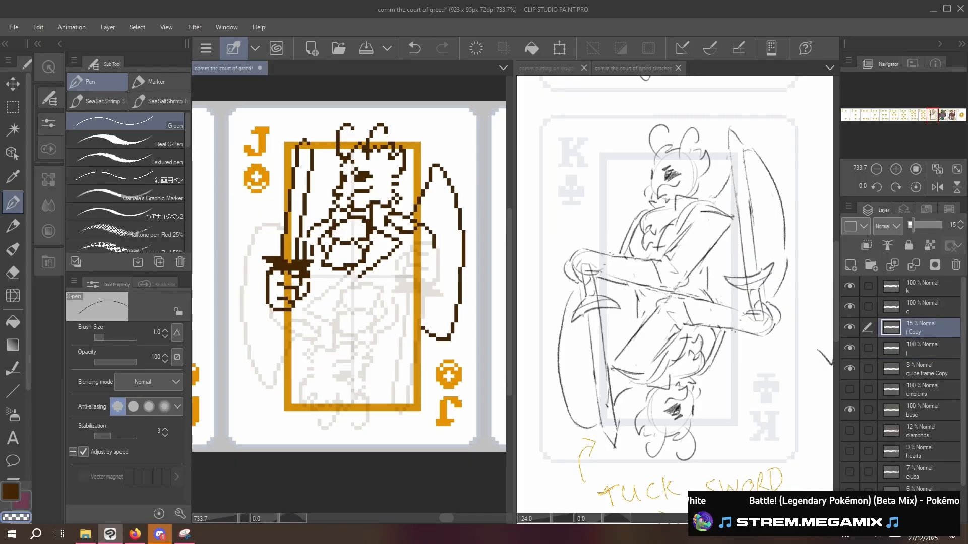
{"action": "key", "text": "Delete"}
{"action": "left_click", "coordinate": [927, 348]}
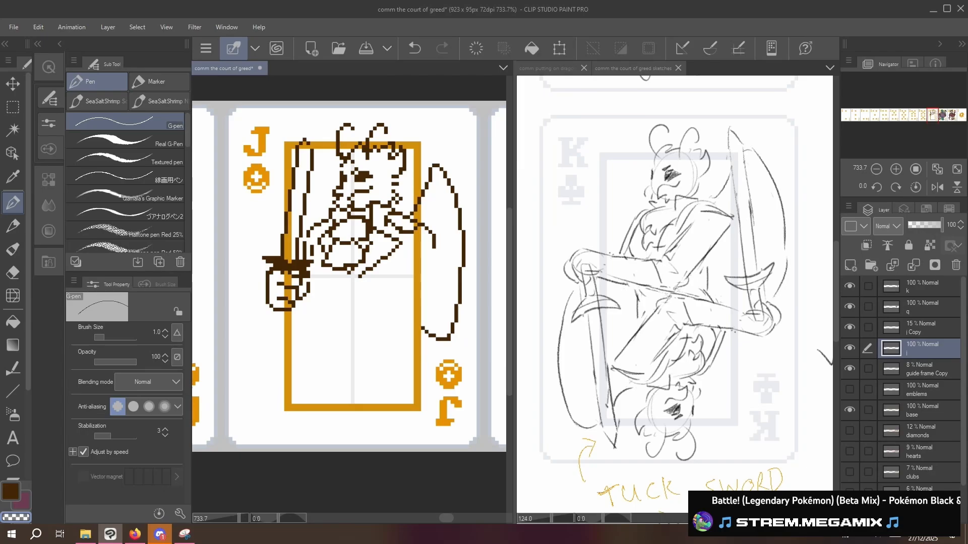
{"action": "key", "text": "ctrl+z"}
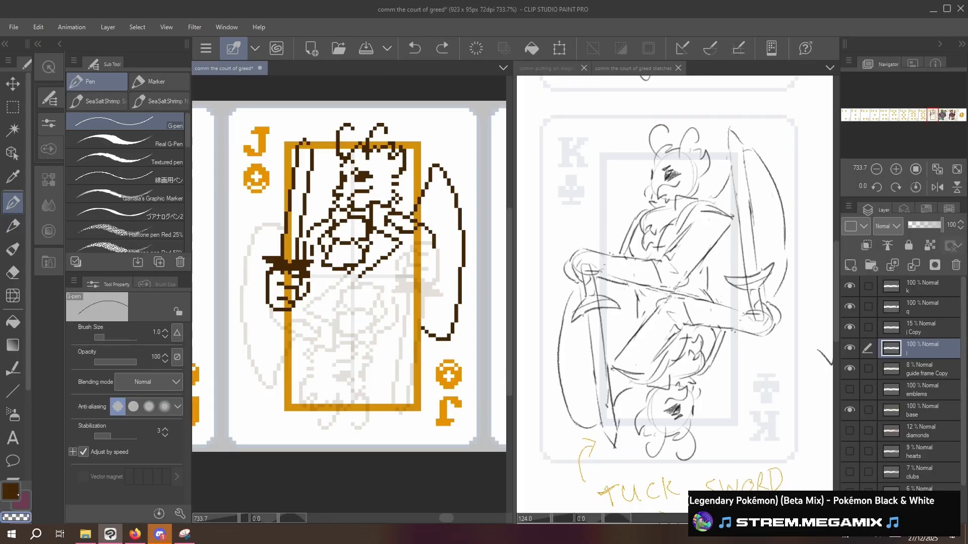
- Copy the grey-winged character picture from Discord and create a new illustration from it in Clip Studio Paint
{"action": "left_click", "coordinate": [10, 492]}
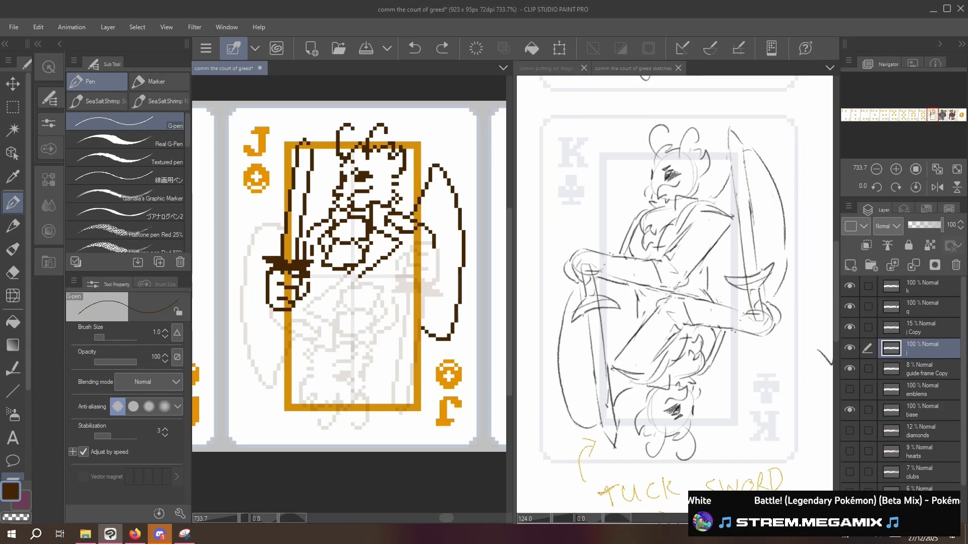
{"action": "left_click", "coordinate": [159, 535]}
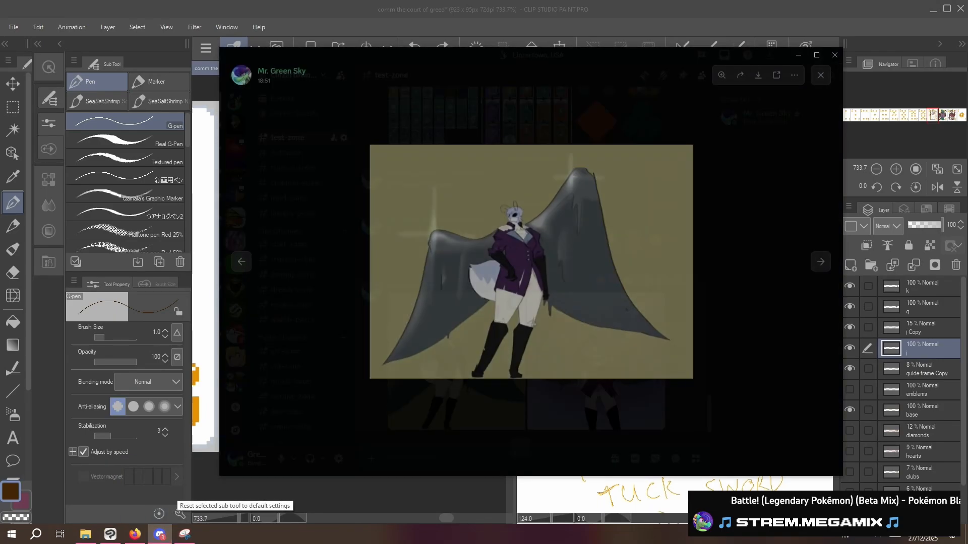
{"action": "left_click", "coordinate": [509, 300]}
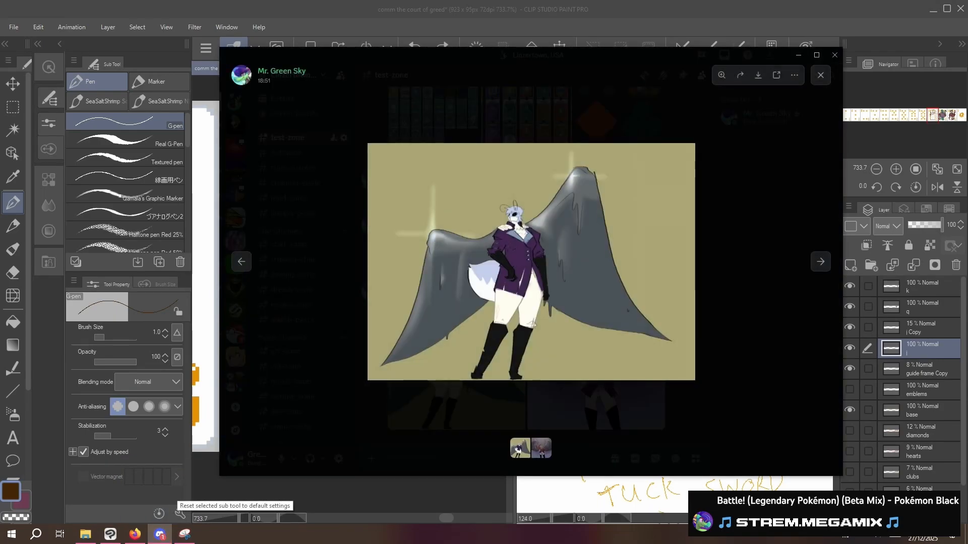
{"action": "right_click", "coordinate": [451, 304]}
{"action": "left_click", "coordinate": [468, 316]}
{"action": "left_click", "coordinate": [160, 534]}
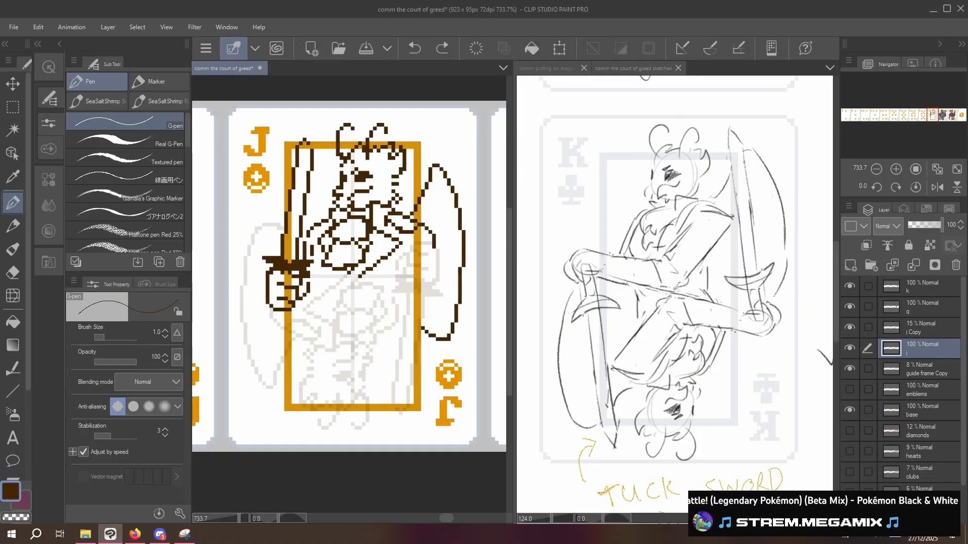
{"action": "key", "text": "ctrl+alt+n"}
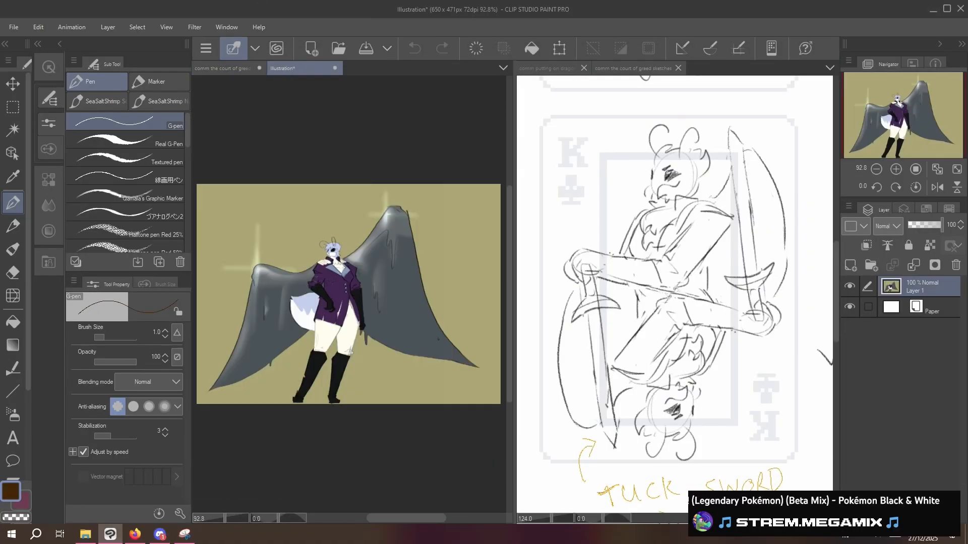
- Sample grey from the reference's wing and trace the outer edge of the faint sword hand and guard on the Jack card with the pen
{"action": "key", "text": "i"}
{"action": "left_click", "coordinate": [394, 225]}
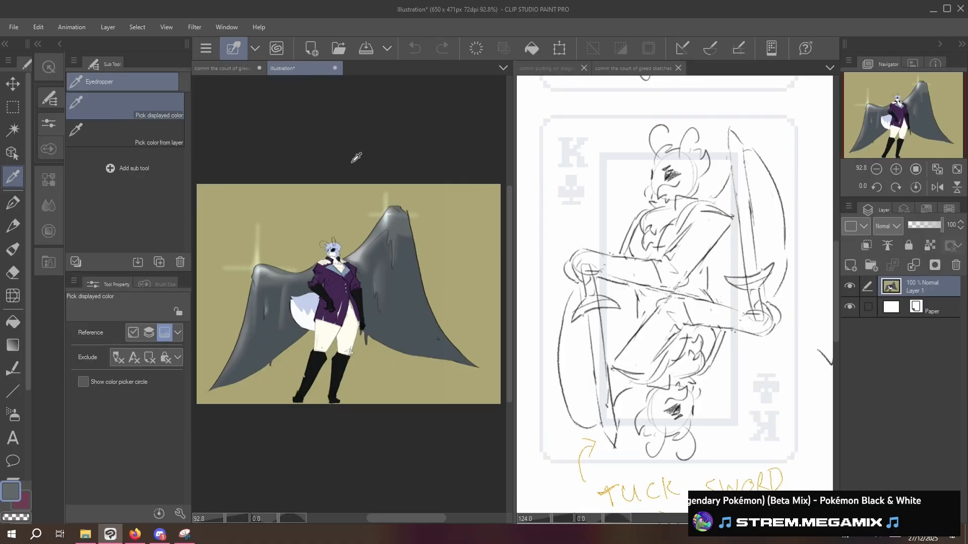
{"action": "left_click", "coordinate": [227, 68]}
{"action": "key", "text": "p"}
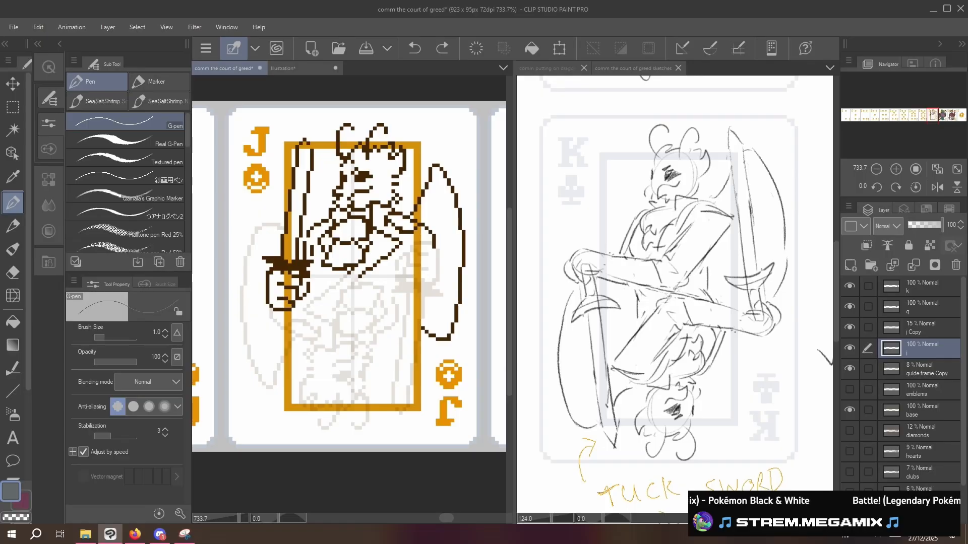
{"action": "left_click", "coordinate": [423, 323]}
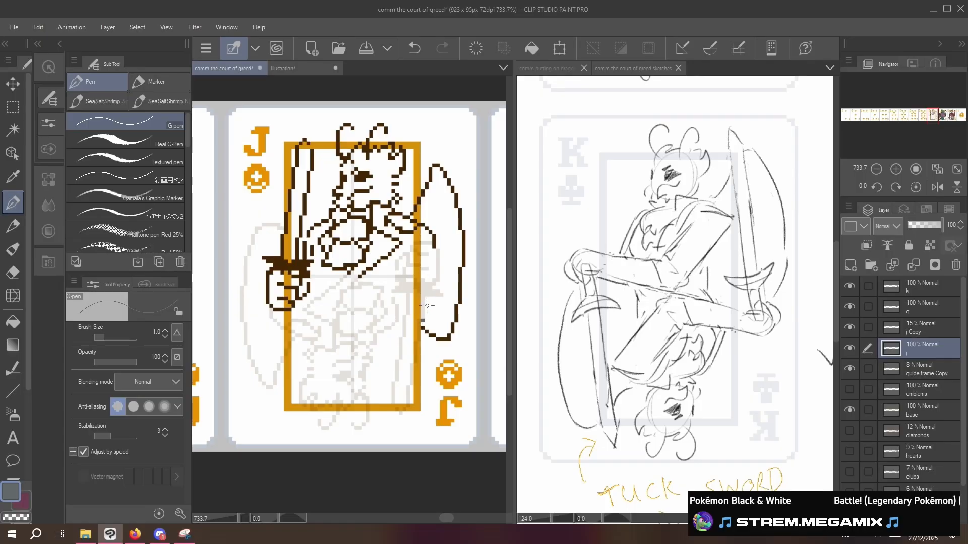
{"action": "mouse_move", "coordinate": [427, 300]}
{"action": "left_mouse_down"}
{"action": "mouse_move", "coordinate": [427, 317]}
{"action": "mouse_move", "coordinate": [442, 292]}
{"action": "left_mouse_up"}
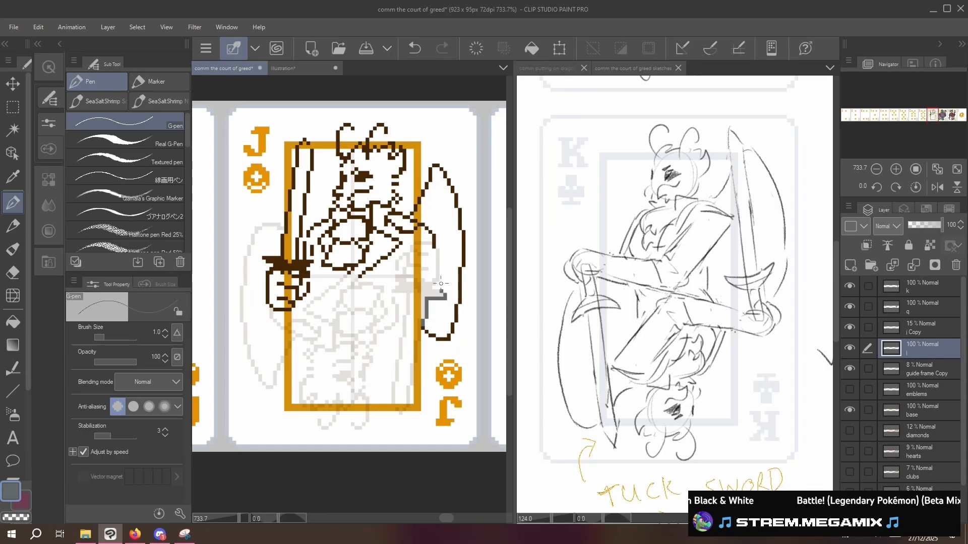
{"action": "left_click", "coordinate": [436, 287]}
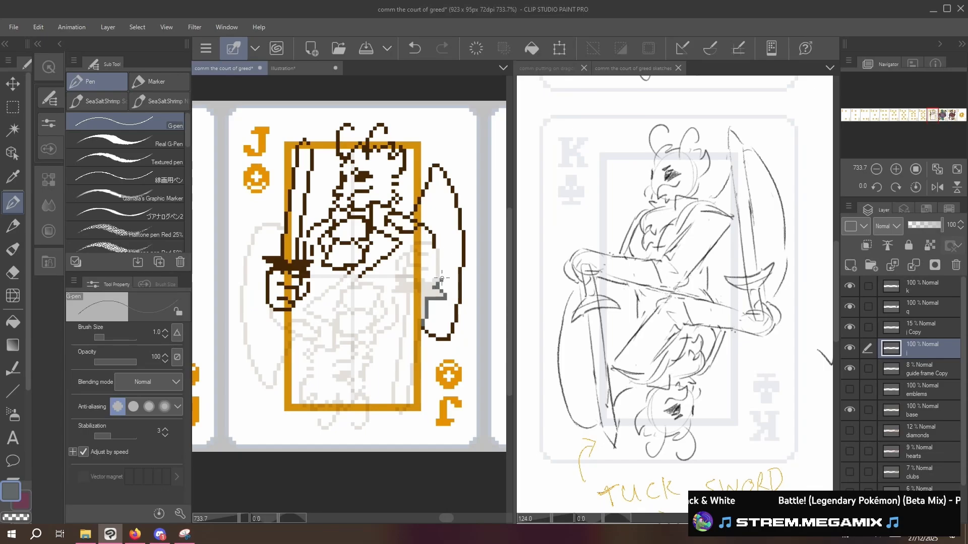
{"action": "mouse_move", "coordinate": [442, 280]}
{"action": "left_mouse_down"}
{"action": "mouse_move", "coordinate": [439, 234]}
{"action": "mouse_move", "coordinate": [436, 243]}
{"action": "left_mouse_up"}
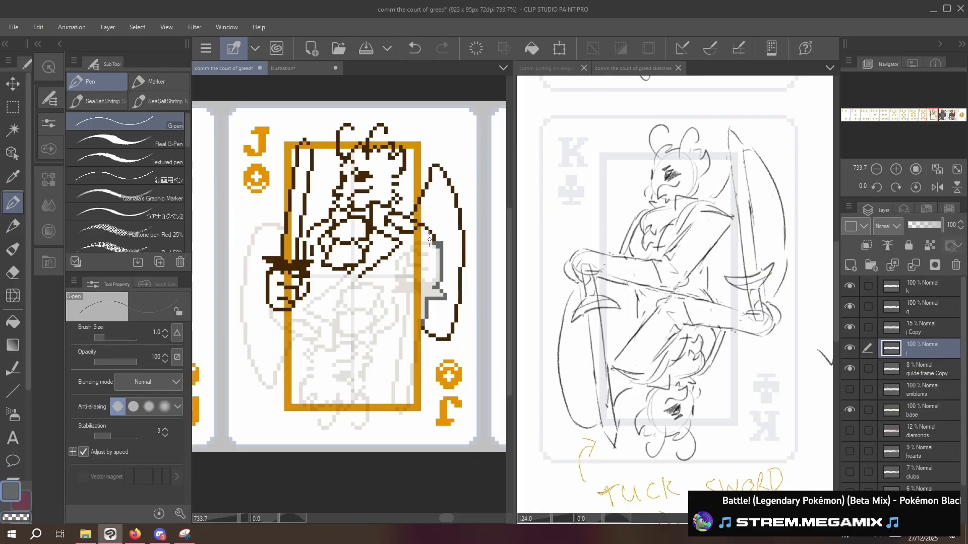
{"action": "left_click_drag", "start_coordinate": [437, 242], "coordinate": [412, 243]}
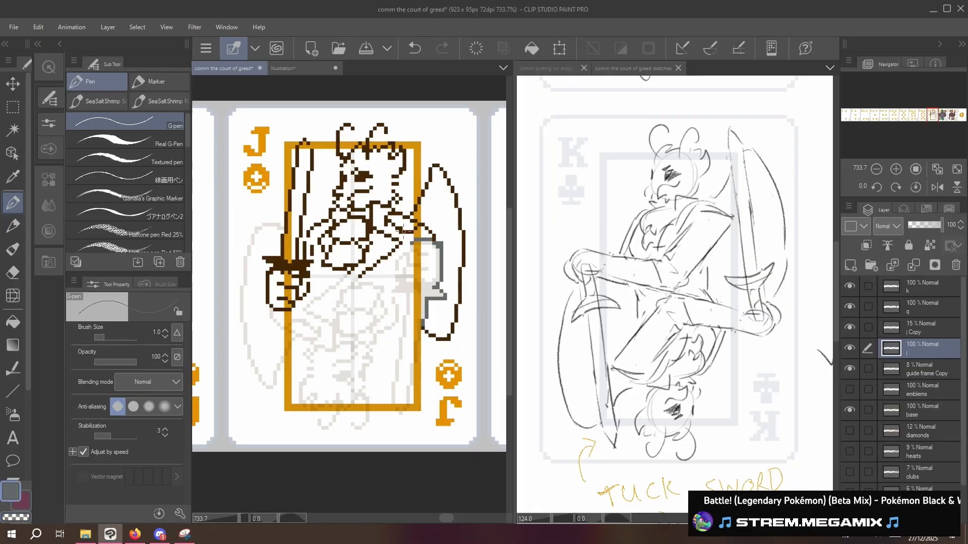
- Copy the second Discord reference, the red-coated character with crossed swords, and create another new illustration from it in Clip Studio Paint
{"action": "left_click", "coordinate": [289, 69]}
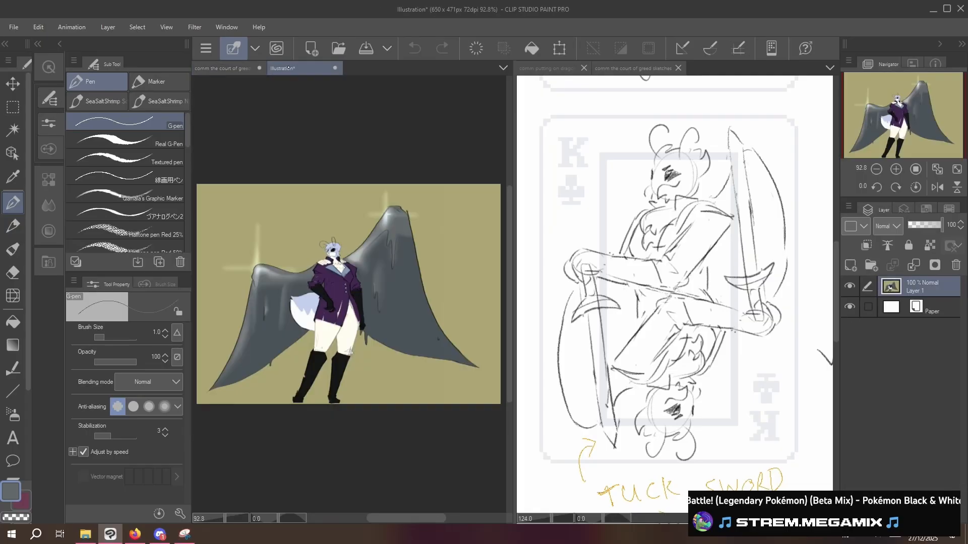
{"action": "left_click", "coordinate": [160, 534]}
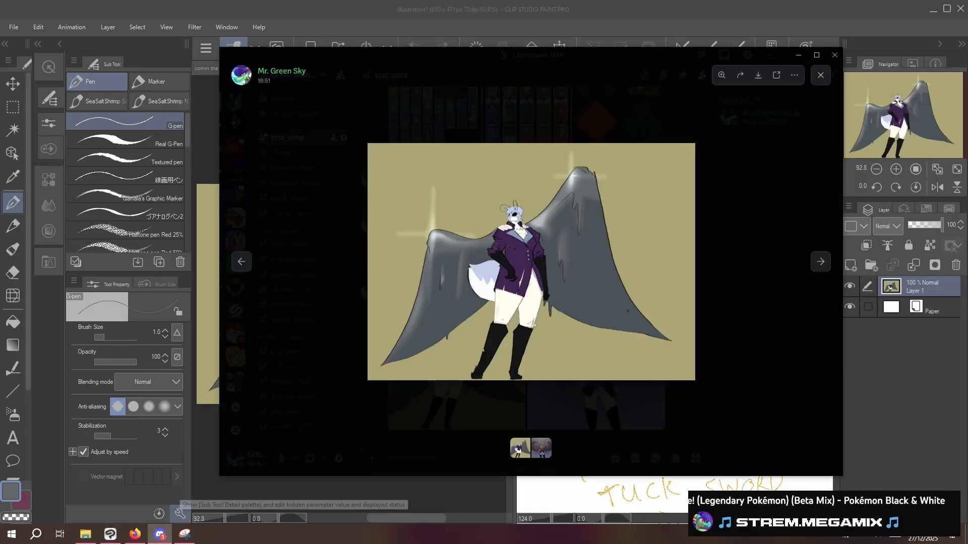
{"action": "left_click", "coordinate": [820, 262]}
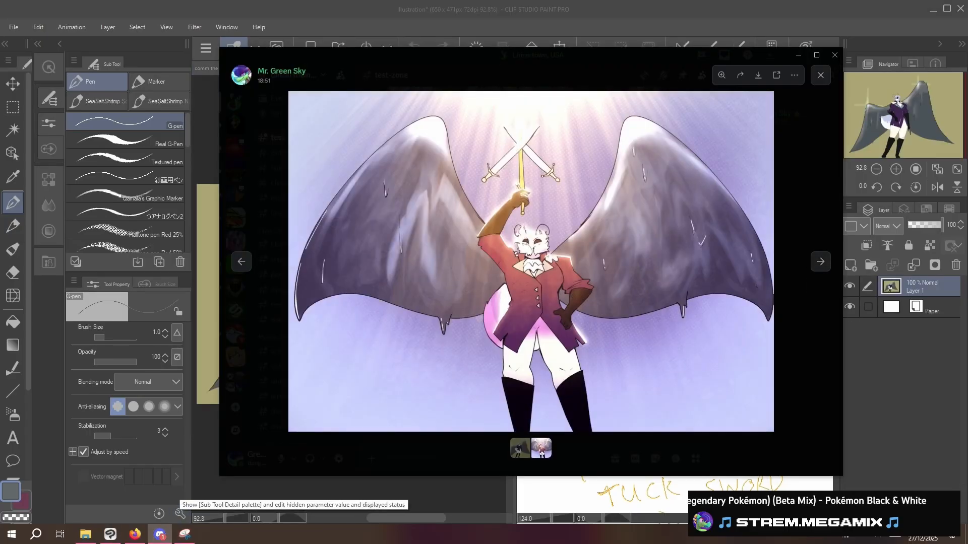
{"action": "right_click", "coordinate": [522, 301]}
{"action": "left_click", "coordinate": [537, 313]}
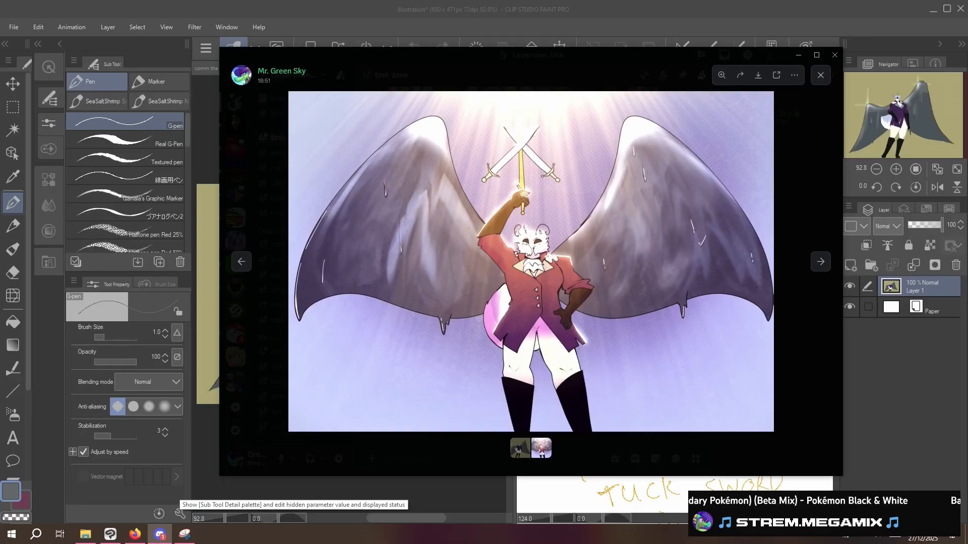
{"action": "key", "text": "alt+Tab"}
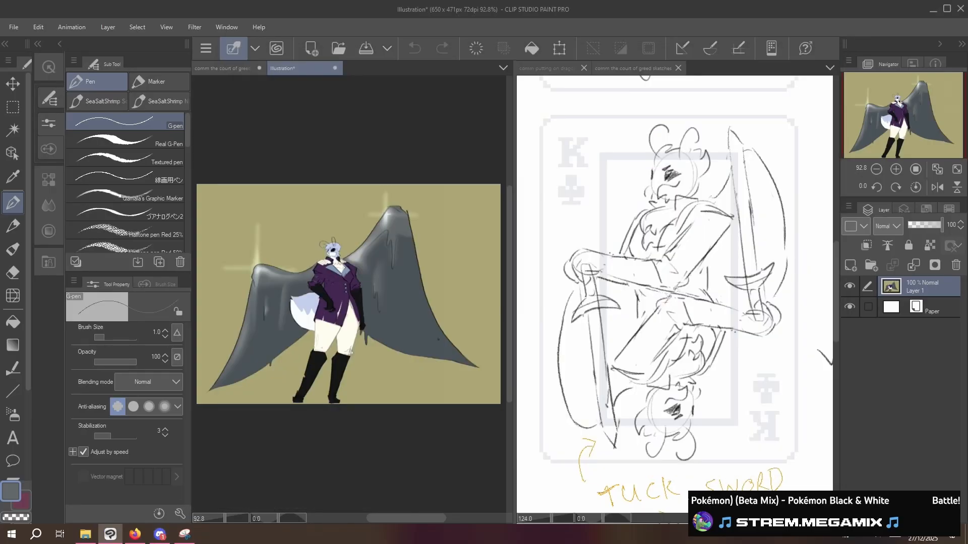
{"action": "key", "text": "ctrl+shift+v"}
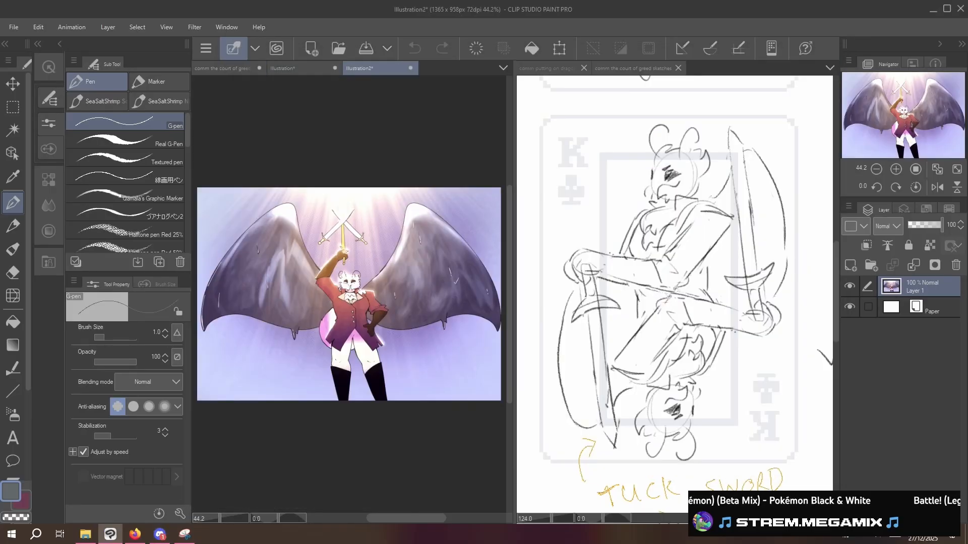
- Sample red from the reference character's coat and outline the lower edge of the Jack's coat with the pen, from the wing to the sword hand
{"action": "key", "text": "i"}
{"action": "left_click", "coordinate": [325, 276]}
{"action": "scroll", "coordinate": [391, 280], "scroll_direction": "up", "scroll_amount": 1}
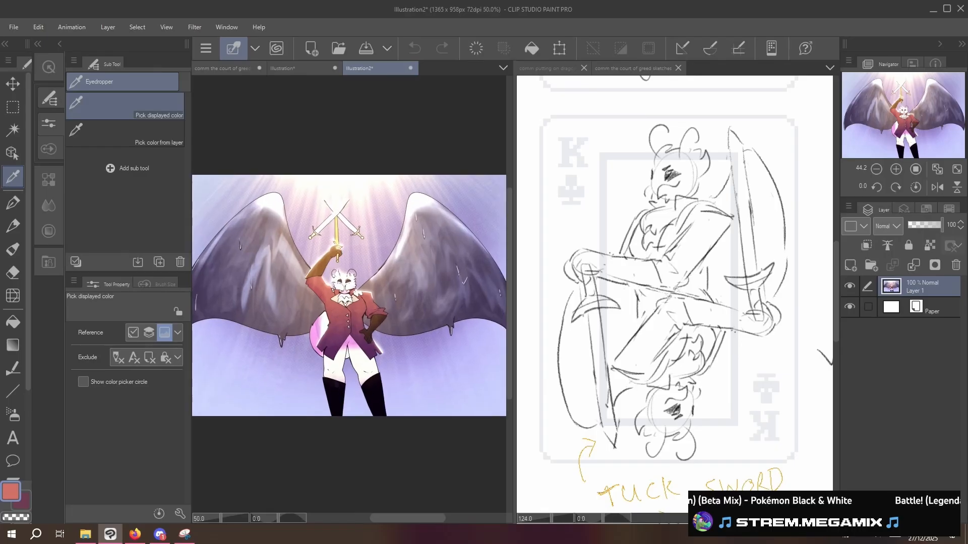
{"action": "scroll", "coordinate": [319, 262], "scroll_direction": "up", "scroll_amount": 5}
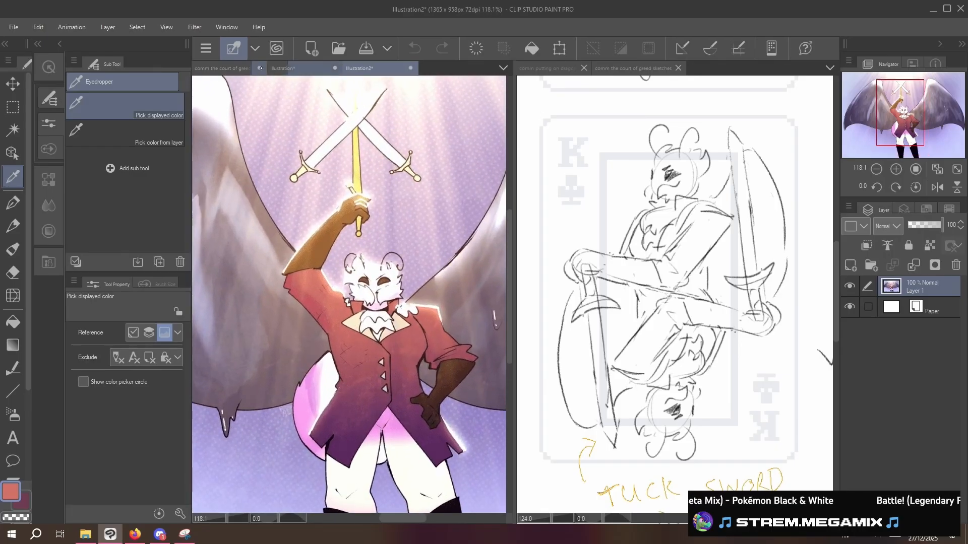
{"action": "left_click", "coordinate": [231, 68]}
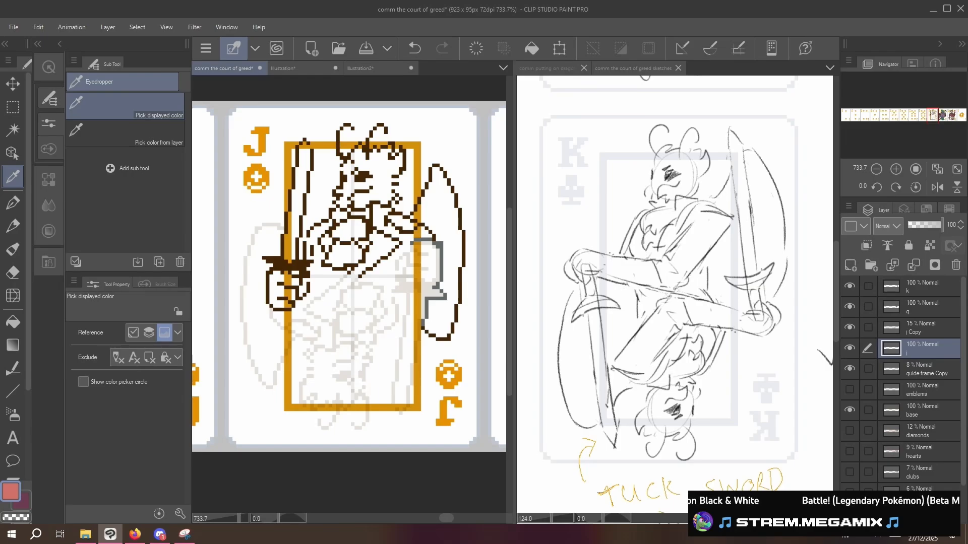
{"action": "key", "text": "p"}
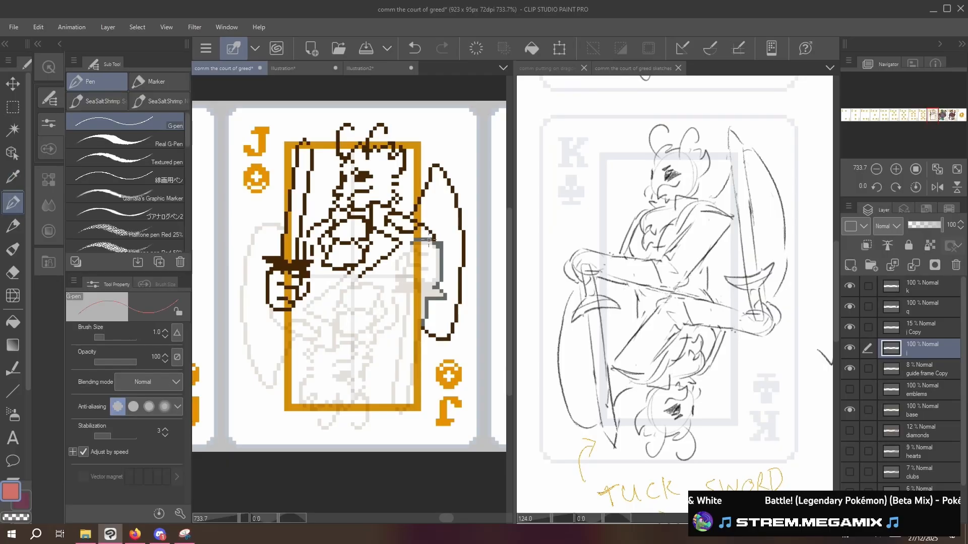
{"action": "left_click_drag", "start_coordinate": [432, 239], "coordinate": [415, 239]}
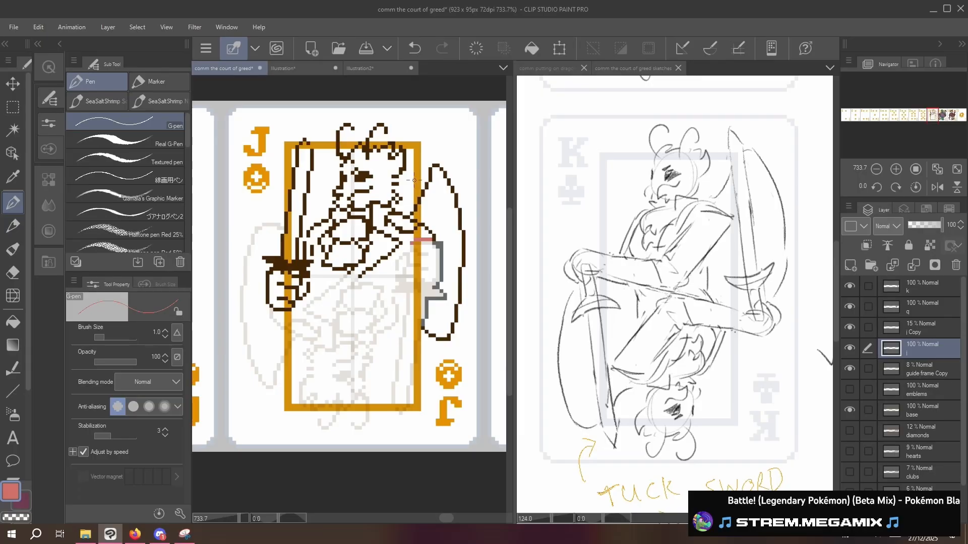
{"action": "left_click", "coordinate": [393, 271]}
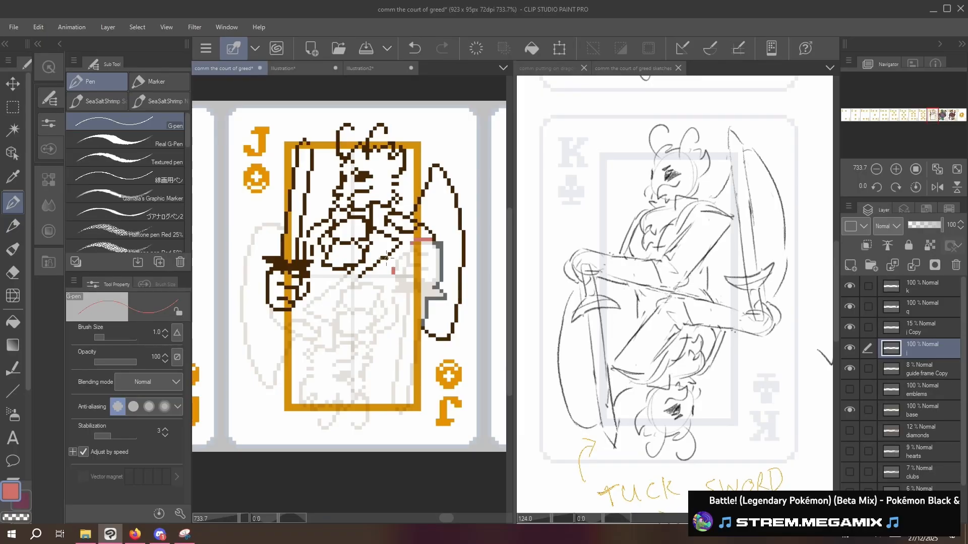
{"action": "left_click_drag", "start_coordinate": [394, 264], "coordinate": [412, 243]}
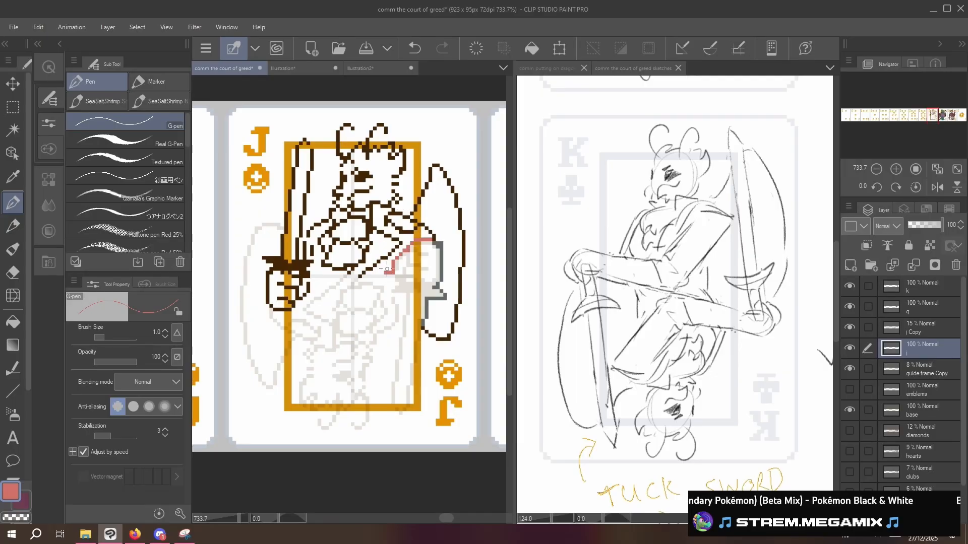
{"action": "mouse_move", "coordinate": [394, 273]}
{"action": "left_mouse_down"}
{"action": "mouse_move", "coordinate": [364, 253]}
{"action": "mouse_move", "coordinate": [374, 278]}
{"action": "left_mouse_up"}
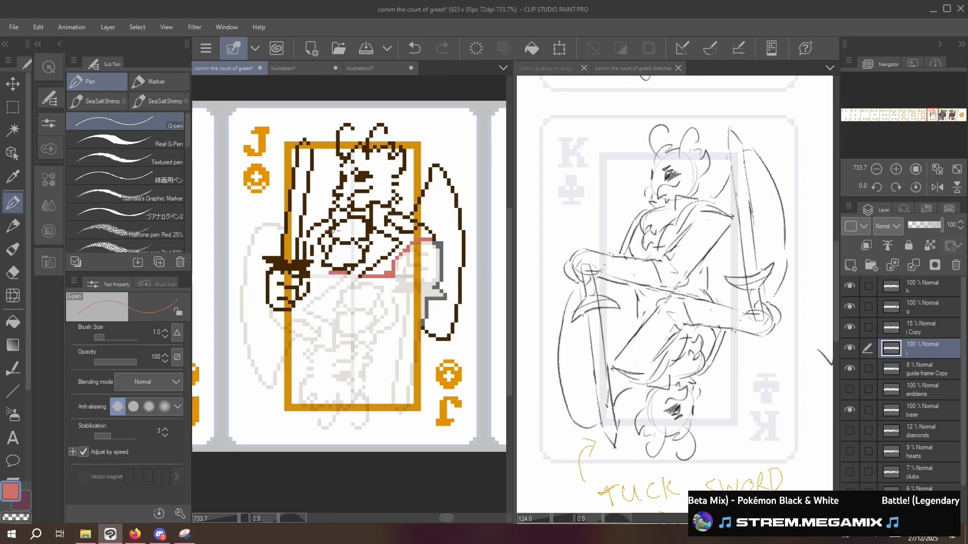
{"action": "key", "text": "ctrl+z"}
{"action": "left_click_drag", "start_coordinate": [346, 272], "coordinate": [308, 272]}
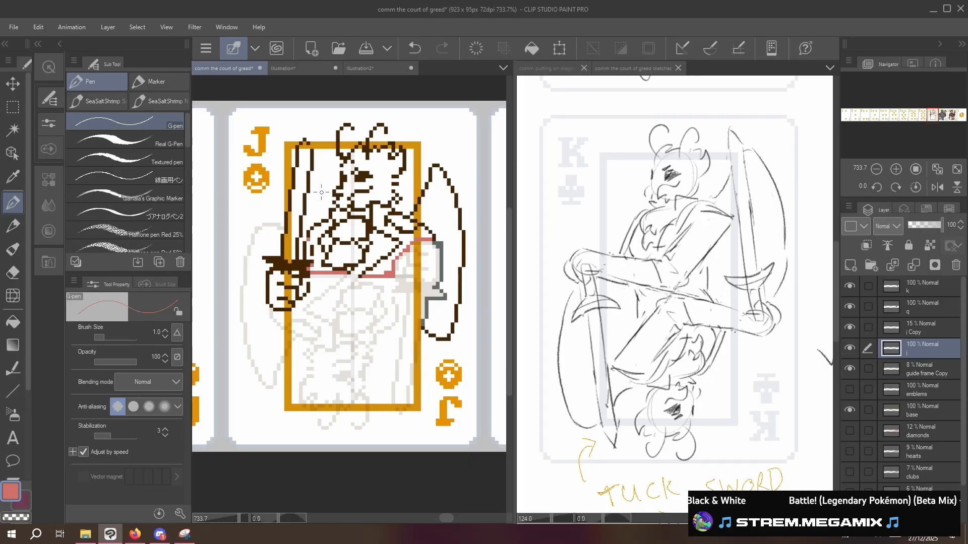
- Fill the Jack's coat body, collar and sleeves on both sides of the chest with the sampled red
{"action": "key", "text": "g"}
{"action": "left_click", "coordinate": [389, 262]}
{"action": "left_click", "coordinate": [419, 214]}
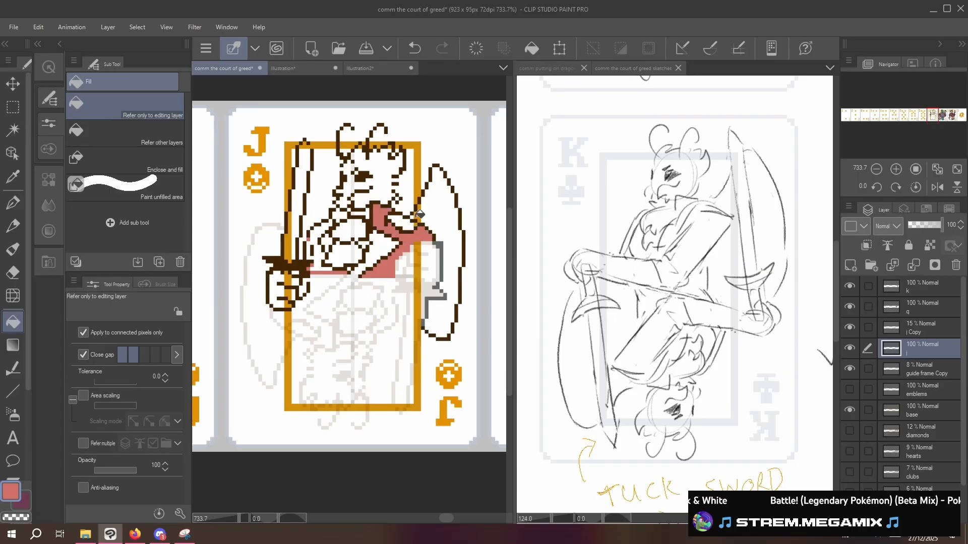
{"action": "left_click", "coordinate": [341, 215]}
{"action": "left_click", "coordinate": [328, 228]}
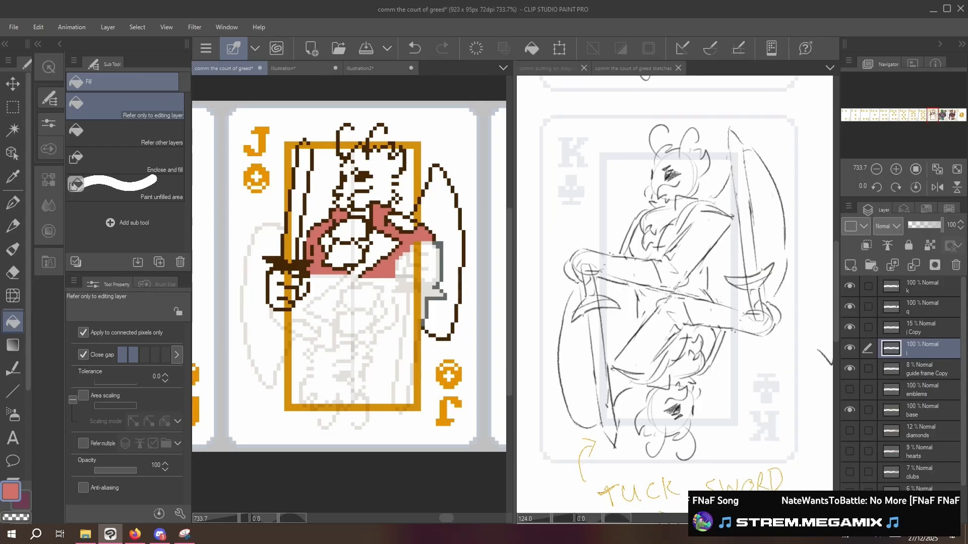
- Sample pale blue from the grey-winged reference's tail and fill the Jack's two lapel areas with it
{"action": "left_click", "coordinate": [373, 68]}
{"action": "left_click", "coordinate": [300, 68]}
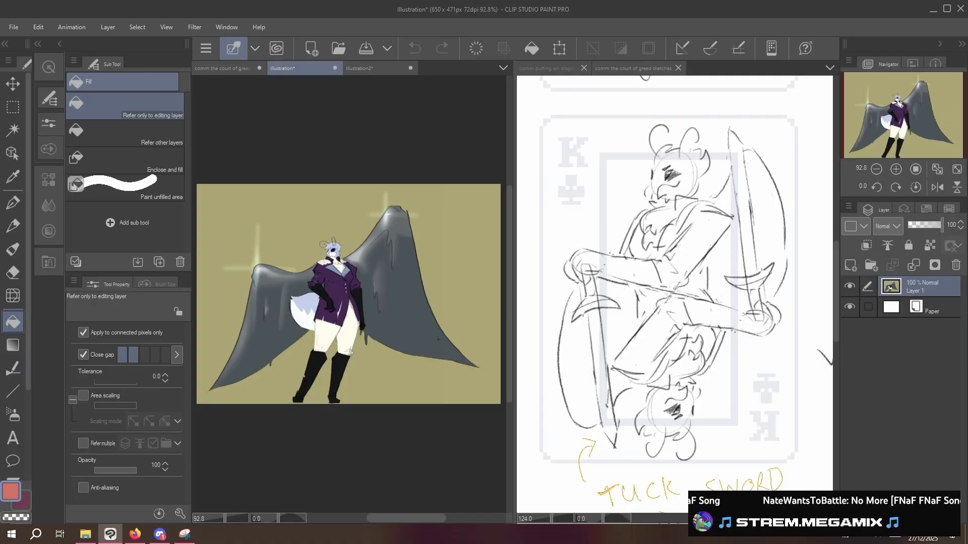
{"action": "scroll", "coordinate": [341, 302], "scroll_direction": "up", "scroll_amount": 3}
{"action": "left_click", "coordinate": [289, 271], "text": "alt"}
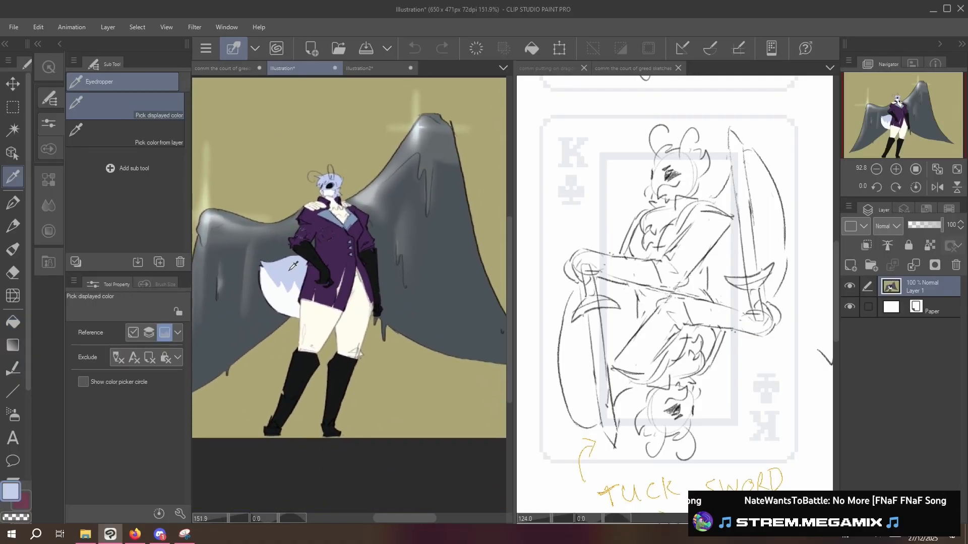
{"action": "left_click", "coordinate": [224, 69]}
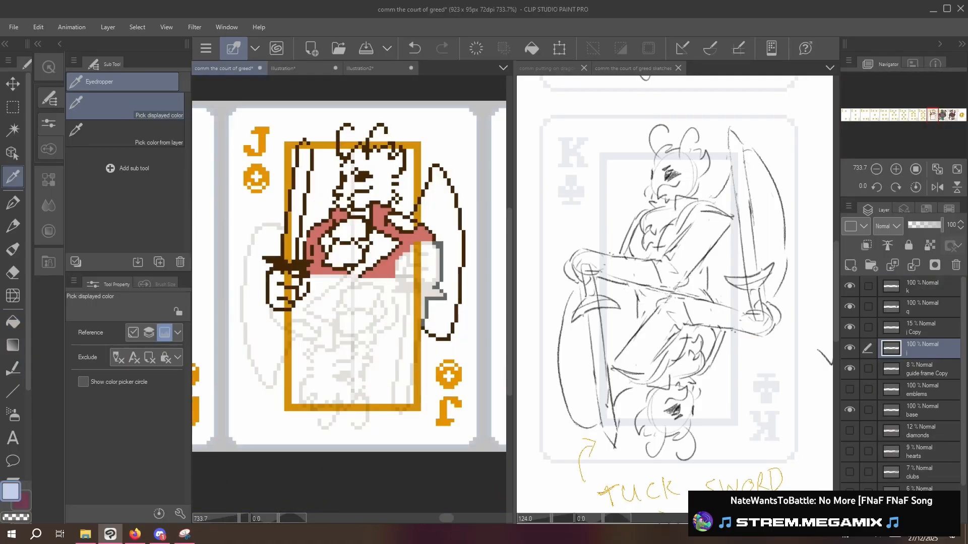
{"action": "left_click", "coordinate": [13, 203]}
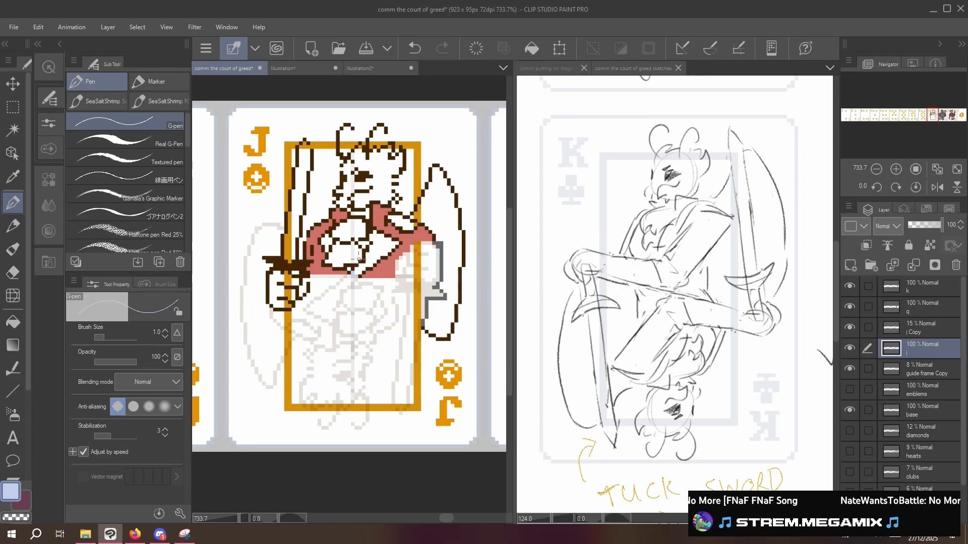
{"action": "key", "text": "g"}
{"action": "left_click", "coordinate": [383, 237]}
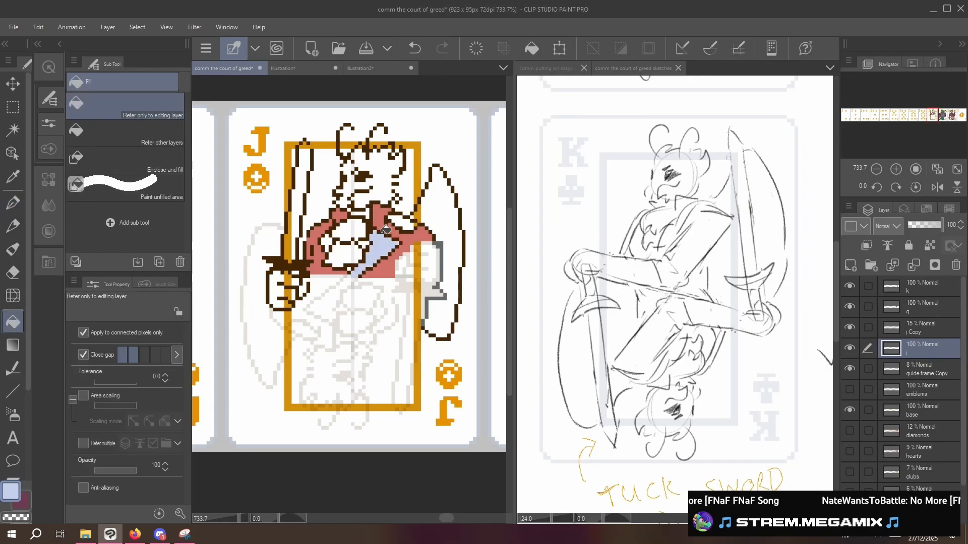
{"action": "left_click", "coordinate": [326, 239]}
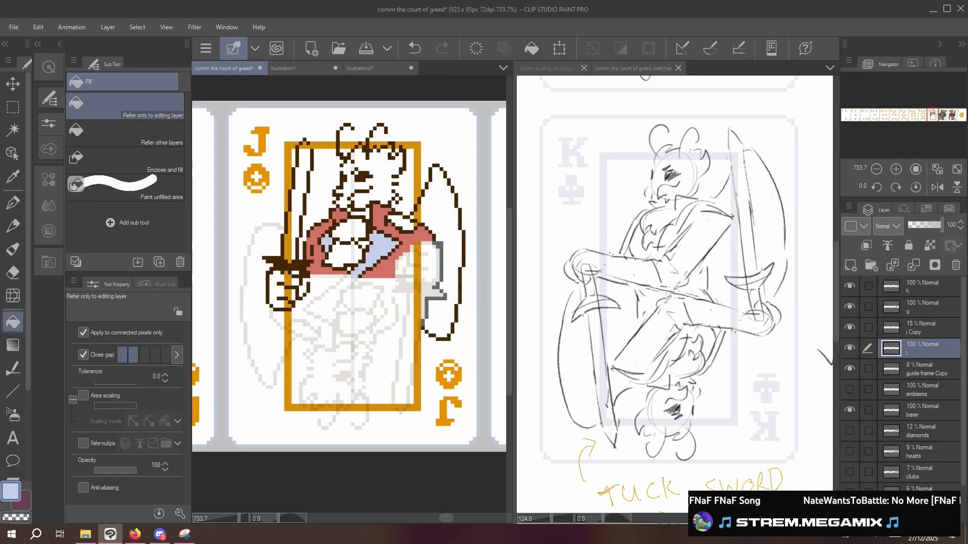
{"action": "left_click", "coordinate": [13, 202]}
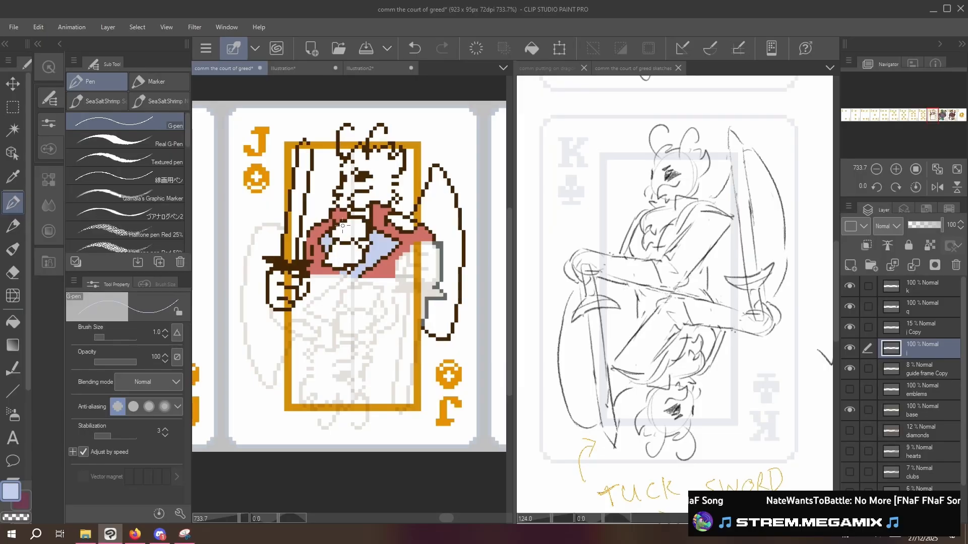
{"action": "left_click", "coordinate": [372, 219], "text": "alt"}
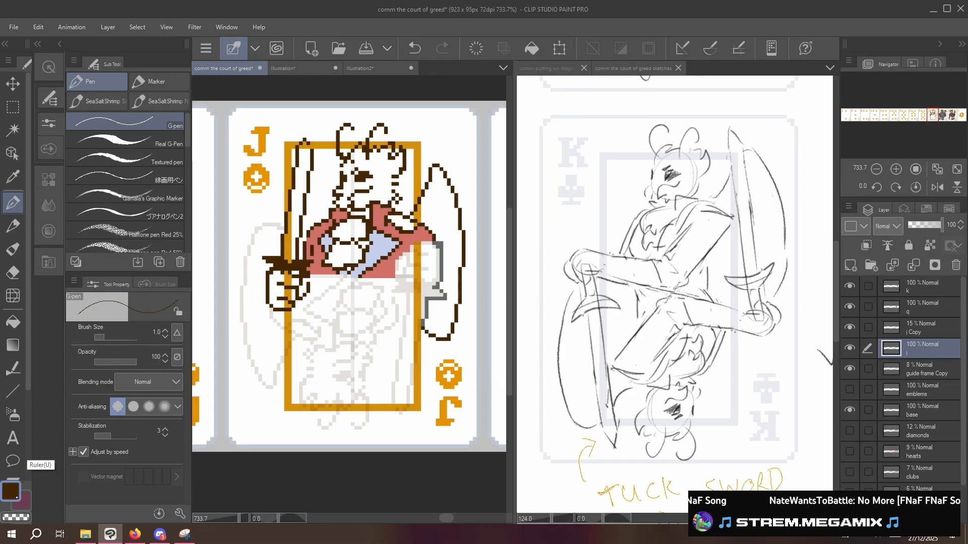
{"action": "scroll", "coordinate": [349, 276], "scroll_direction": "down", "scroll_amount": 5}
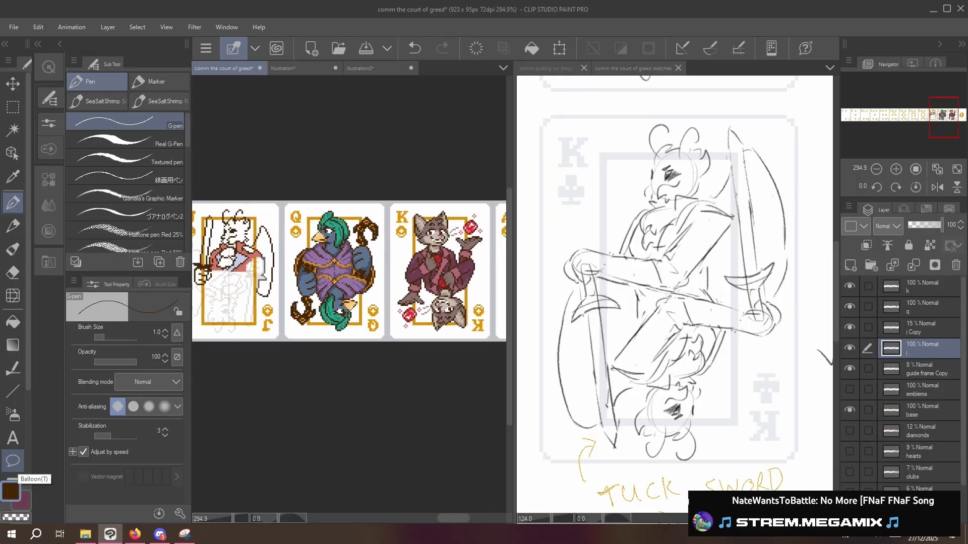
{"action": "scroll", "coordinate": [349, 276], "scroll_direction": "up", "scroll_amount": 5}
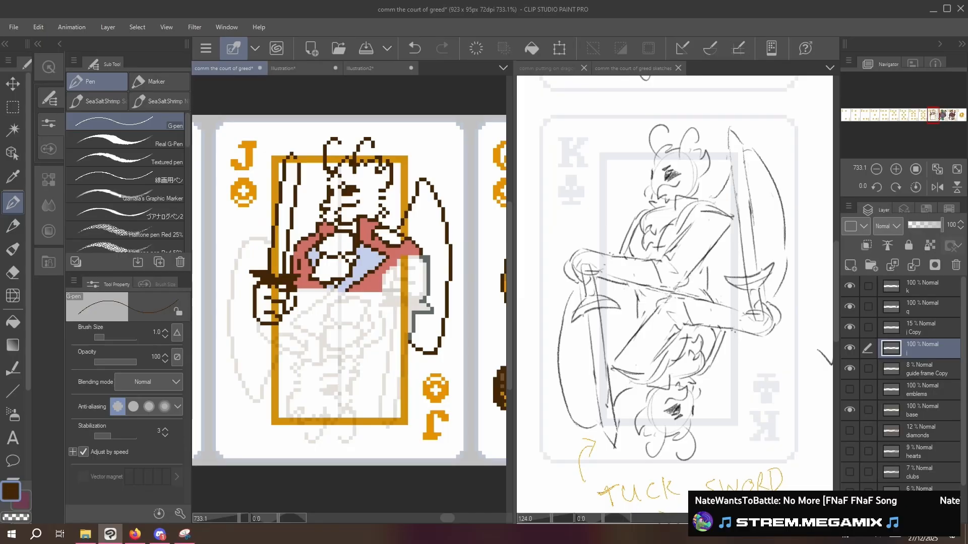
- Sample cream from the red-coated reference's collar, darken it to F1DAA7, and fill both of the Jack's lapel areas with it
{"action": "left_click", "coordinate": [360, 68]}
{"action": "key", "text": "i"}
{"action": "left_click", "coordinate": [349, 303]}
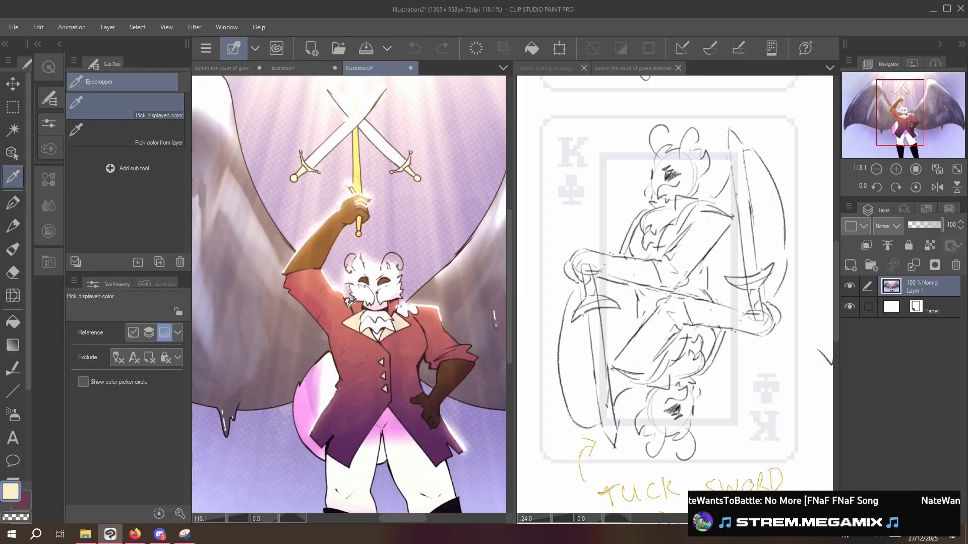
{"action": "left_click", "coordinate": [228, 68]}
{"action": "double_click", "coordinate": [10, 491]}
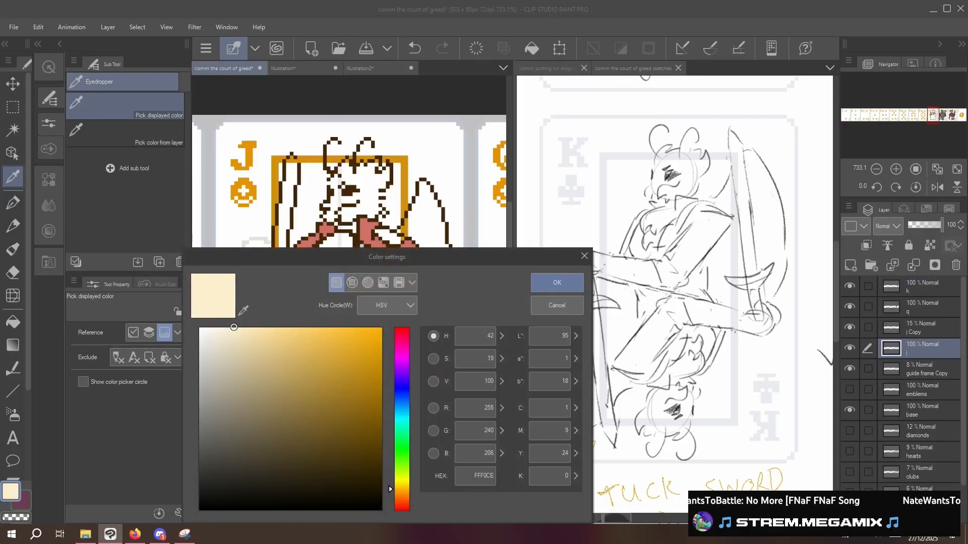
{"action": "left_click_drag", "start_coordinate": [243, 340], "coordinate": [252, 336]}
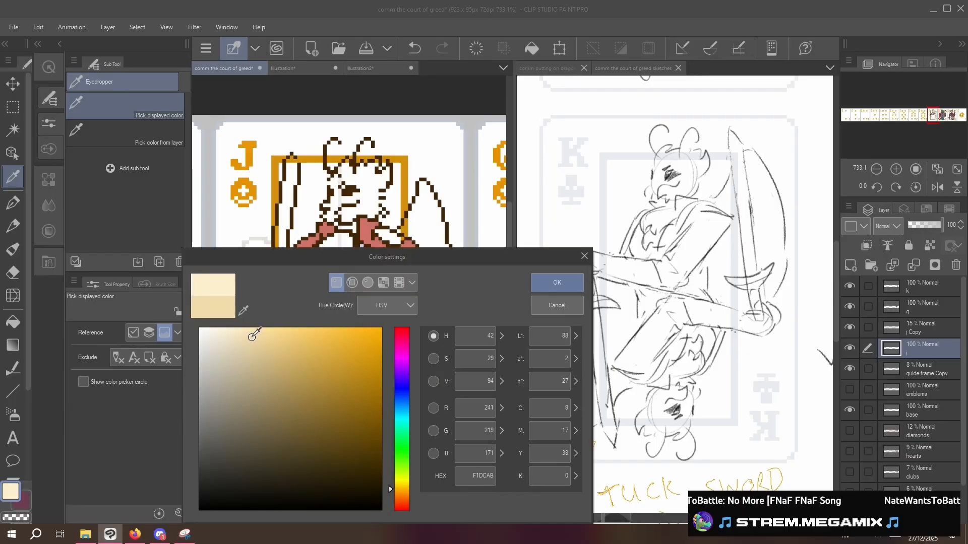
{"action": "left_click", "coordinate": [255, 337]}
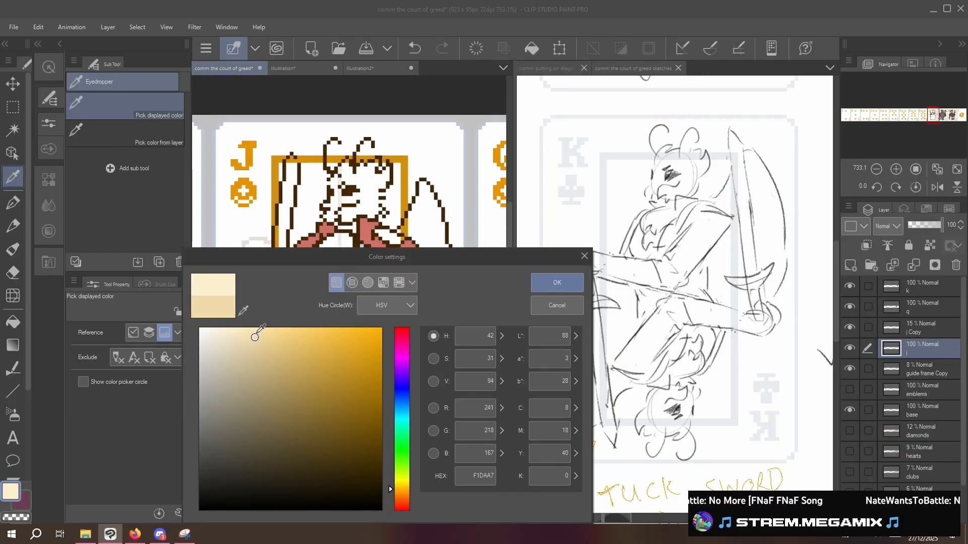
{"action": "left_click", "coordinate": [542, 282]}
{"action": "left_click", "coordinate": [12, 322]}
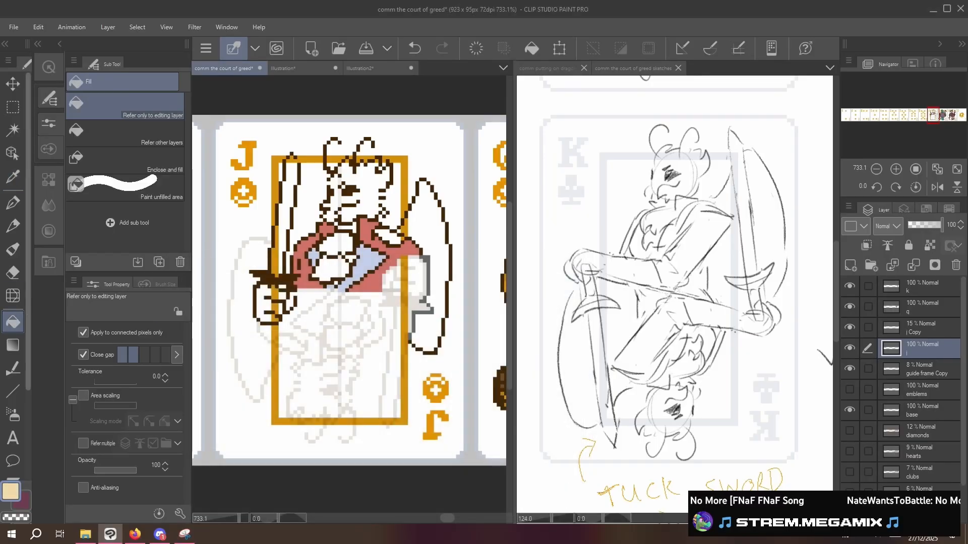
{"action": "left_click", "coordinate": [348, 253]}
{"action": "left_click", "coordinate": [314, 255]}
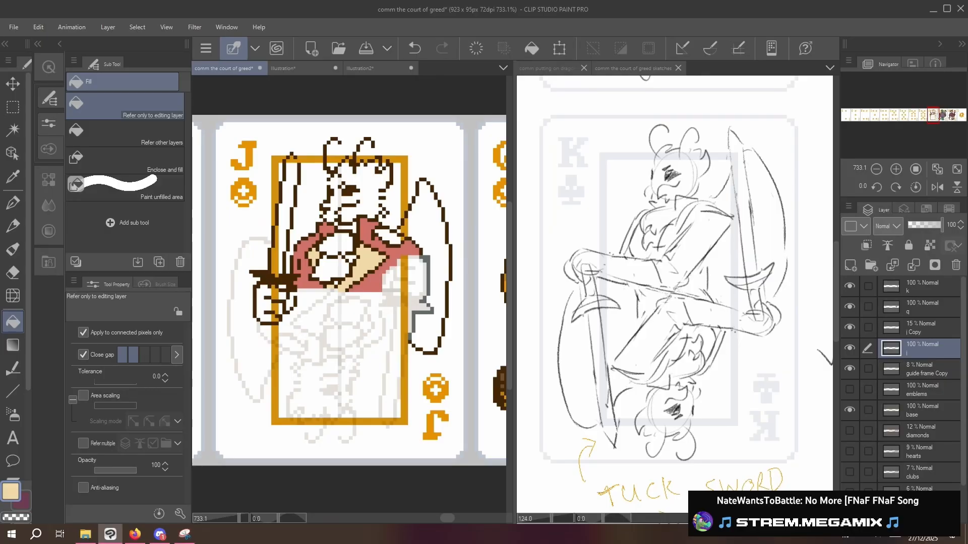
- Sample grey from the traced edge on the Jack's wing and fill the upper and lower parts of the wing with it
{"action": "left_click", "coordinate": [427, 259], "text": "alt"}
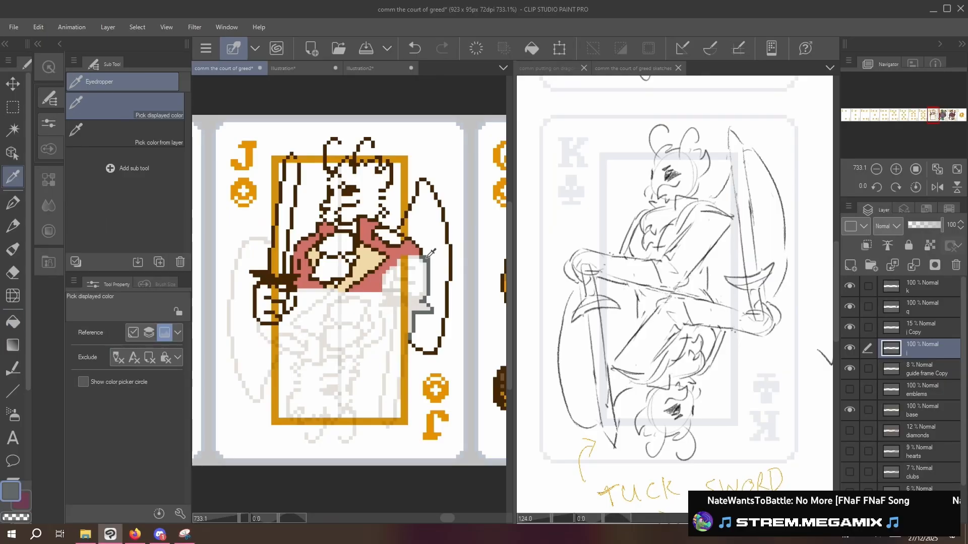
{"action": "left_click", "coordinate": [435, 227]}
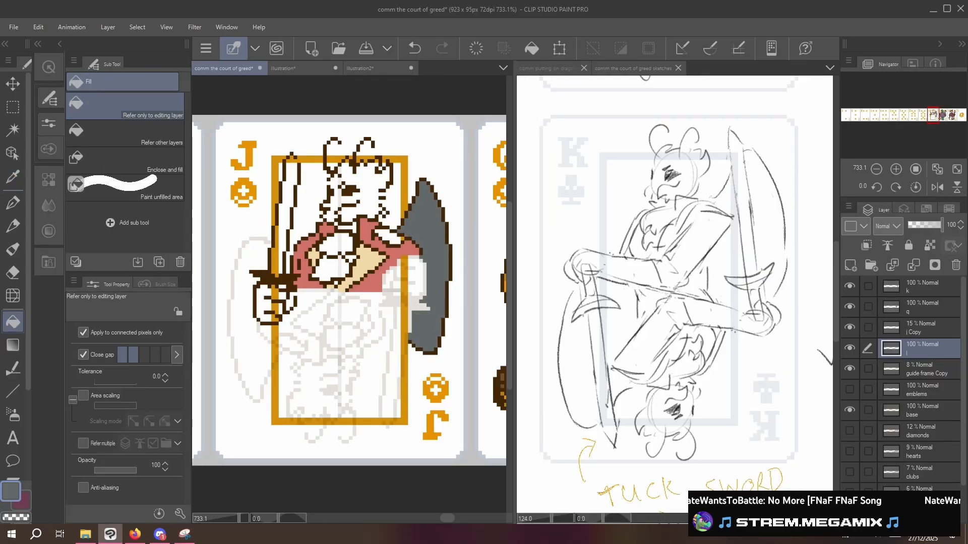
{"action": "key", "text": "ctrl+z"}
{"action": "key", "text": "ctrl+z"}
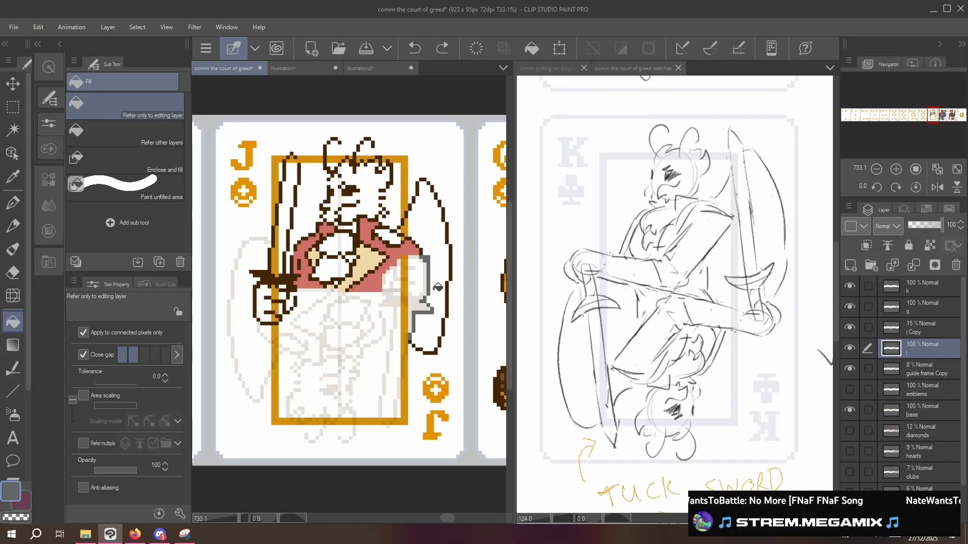
{"action": "left_click", "coordinate": [438, 285]}
{"action": "left_click", "coordinate": [430, 339]}
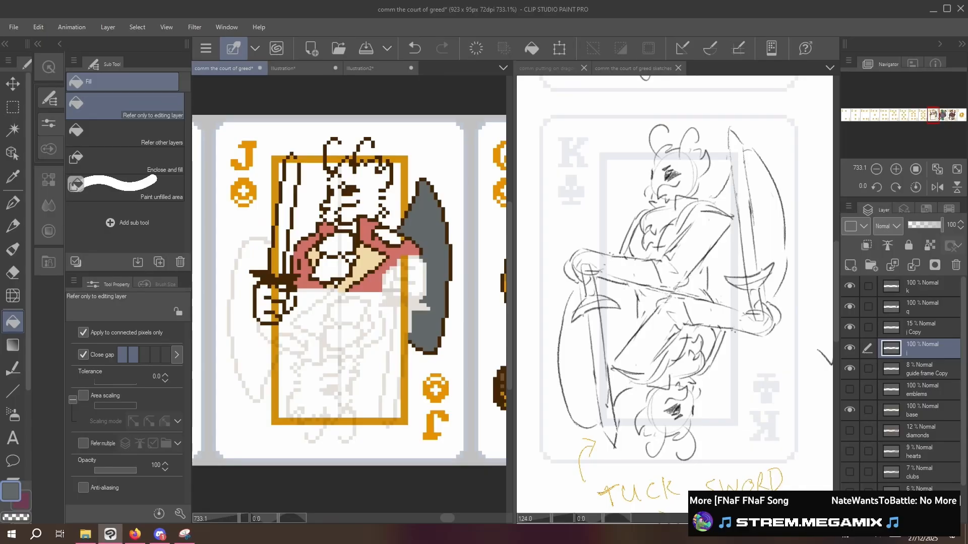
- Show the grey backdrop layer, reset the drawing colours to black and white, and fill the Jack's chest ruff and head with white
{"action": "scroll", "coordinate": [903, 367], "scroll_direction": "down", "scroll_amount": 2}
{"action": "left_click", "coordinate": [850, 491]}
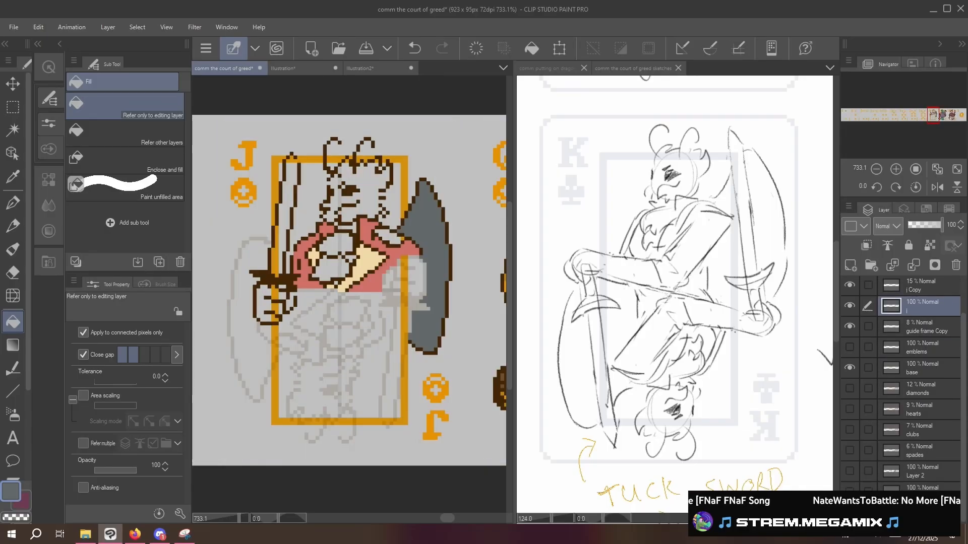
{"action": "key", "text": "d"}
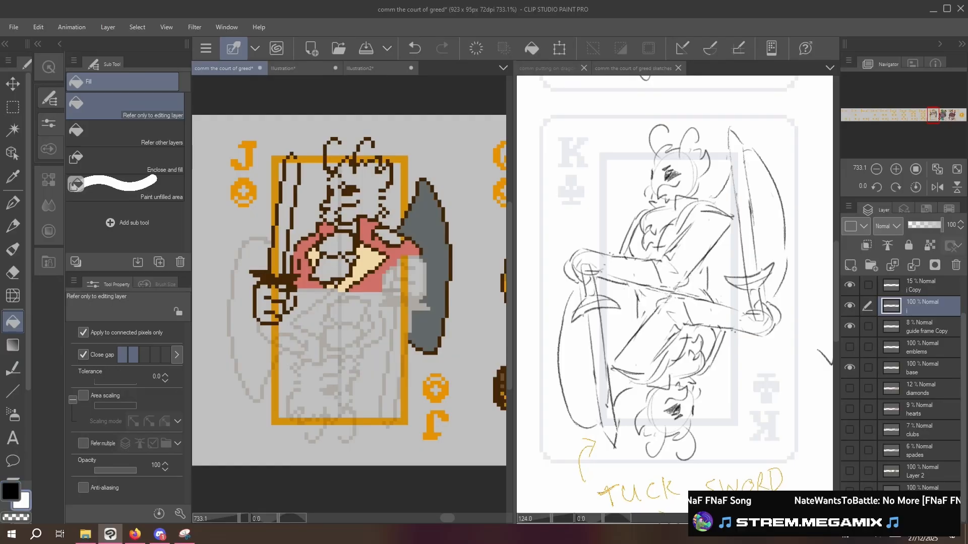
{"action": "left_click", "coordinate": [342, 242]}
{"action": "left_click", "coordinate": [337, 266]}
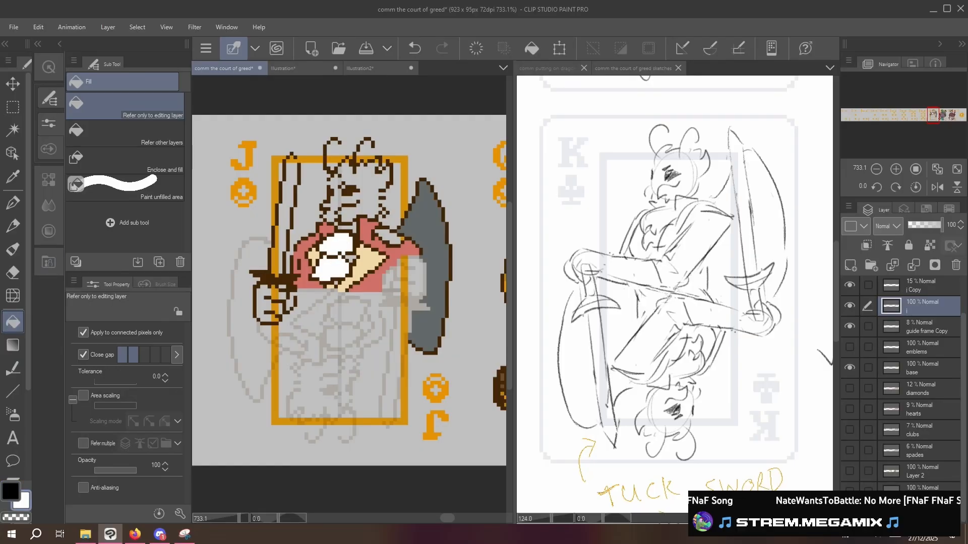
{"action": "left_click", "coordinate": [377, 192]}
{"action": "left_click", "coordinate": [339, 197]}
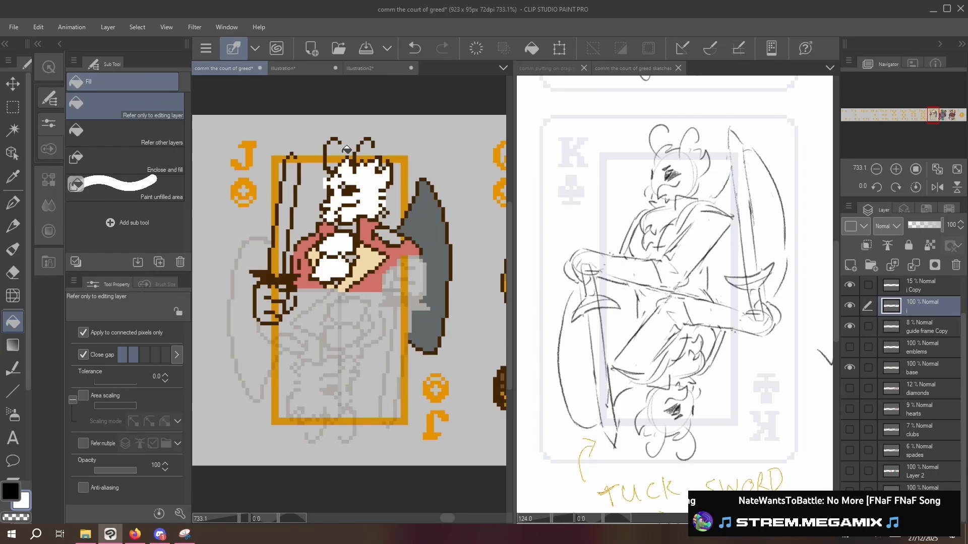
- Clean up stray pixels around the Jack's head outline and fill the fur tuft on the shoulder with white
{"action": "key", "text": "p"}
{"action": "left_click_drag", "start_coordinate": [326, 190], "coordinate": [323, 179]}
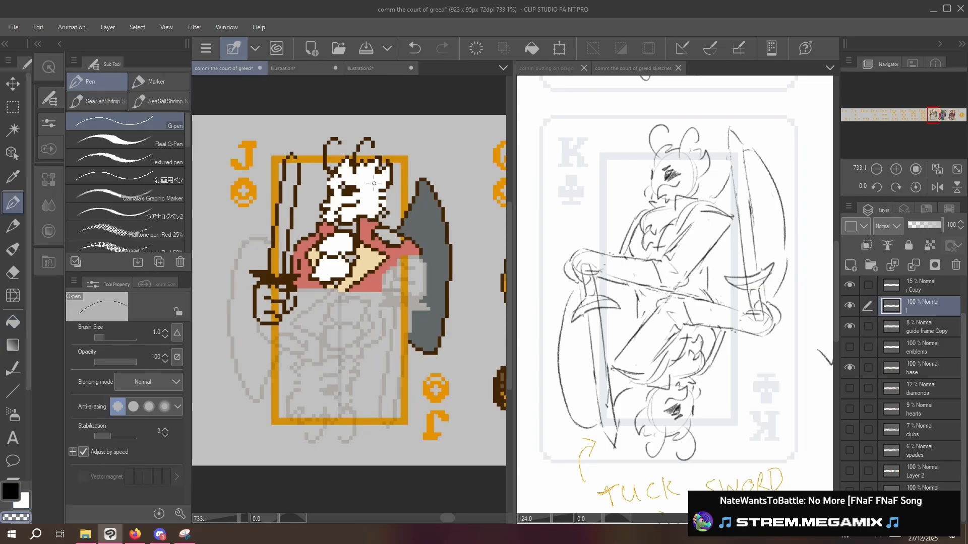
{"action": "left_click_drag", "start_coordinate": [386, 201], "coordinate": [385, 207]}
{"action": "key", "text": "c"}
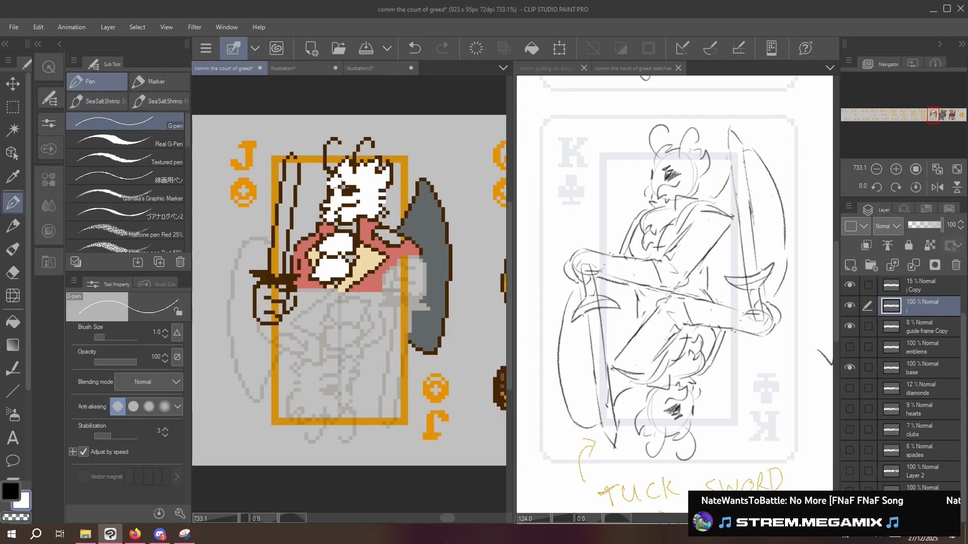
{"action": "key", "text": "c"}
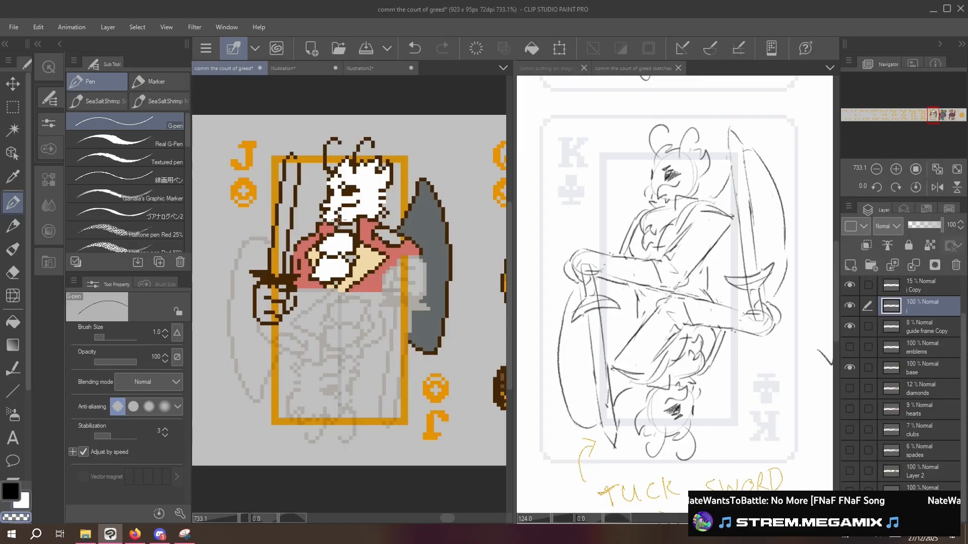
{"action": "key", "text": "c"}
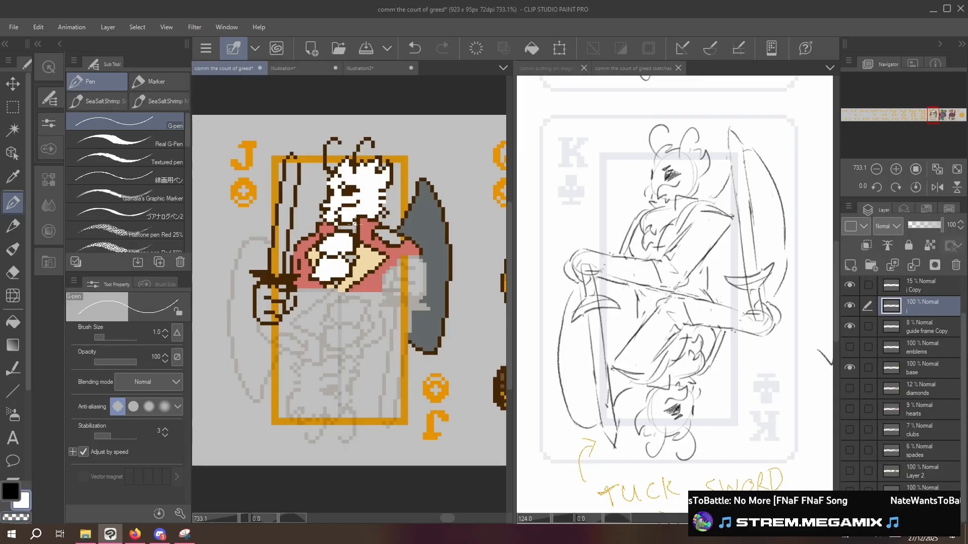
{"action": "key", "text": "g"}
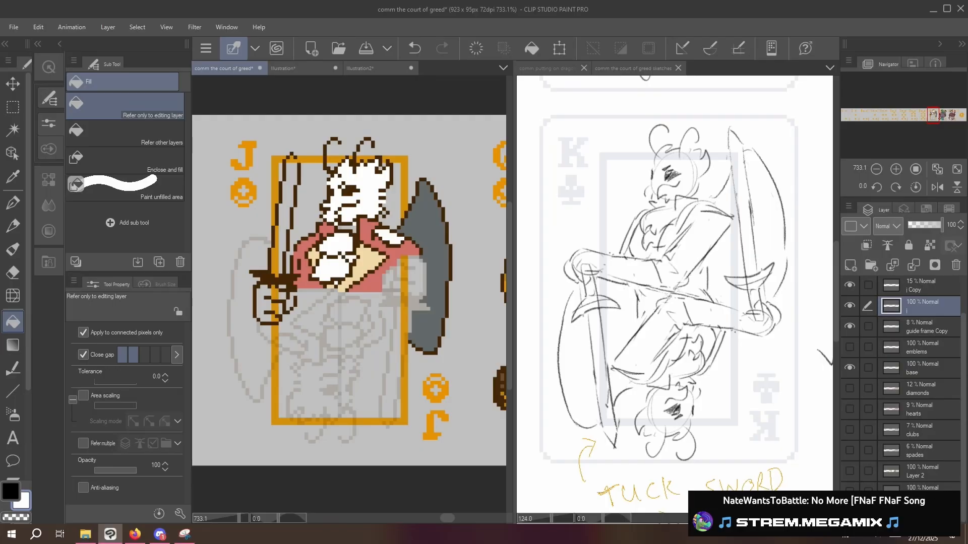
- Sample pale blue from the grey-winged reference, outline the muzzle's upper edge with it, and fill the upper part of the Jack's head
{"action": "left_click", "coordinate": [290, 68]}
{"action": "key", "text": "i"}
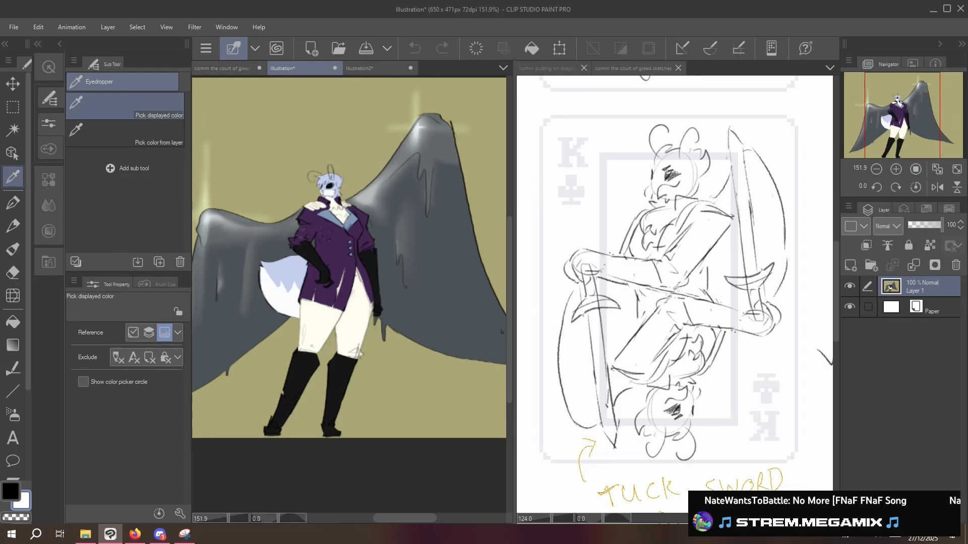
{"action": "left_click", "coordinate": [222, 68]}
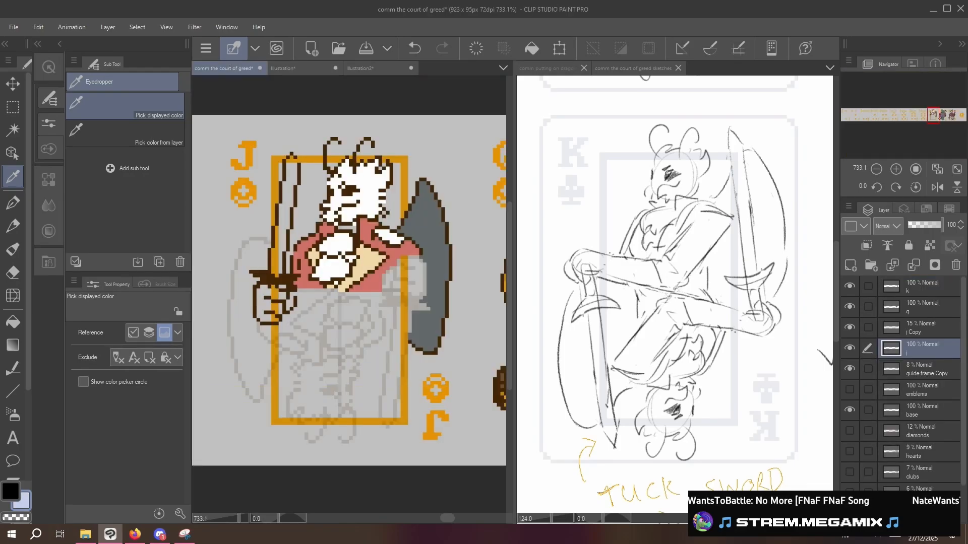
{"action": "left_click", "coordinate": [13, 192]}
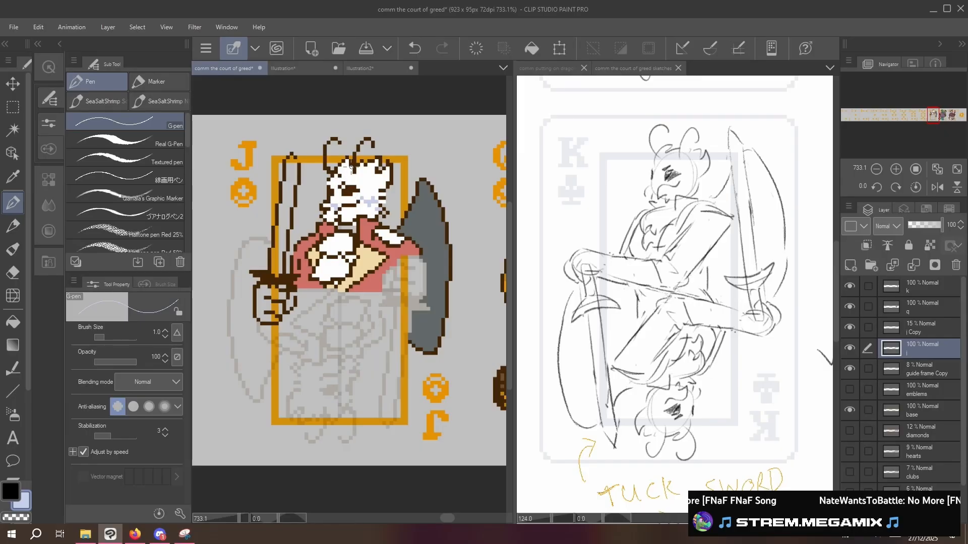
{"action": "key", "text": "g"}
{"action": "left_click", "coordinate": [340, 176]}
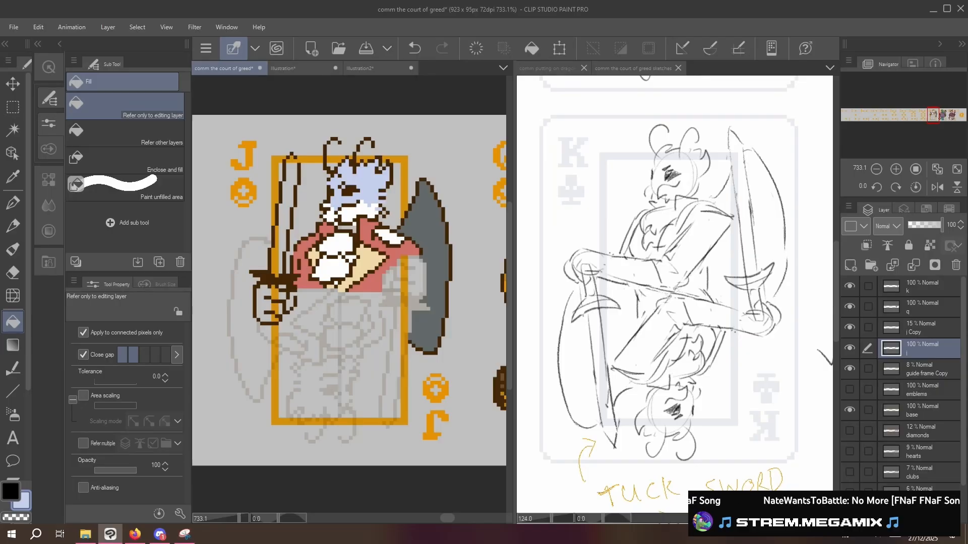
{"action": "left_click", "coordinate": [14, 204]}
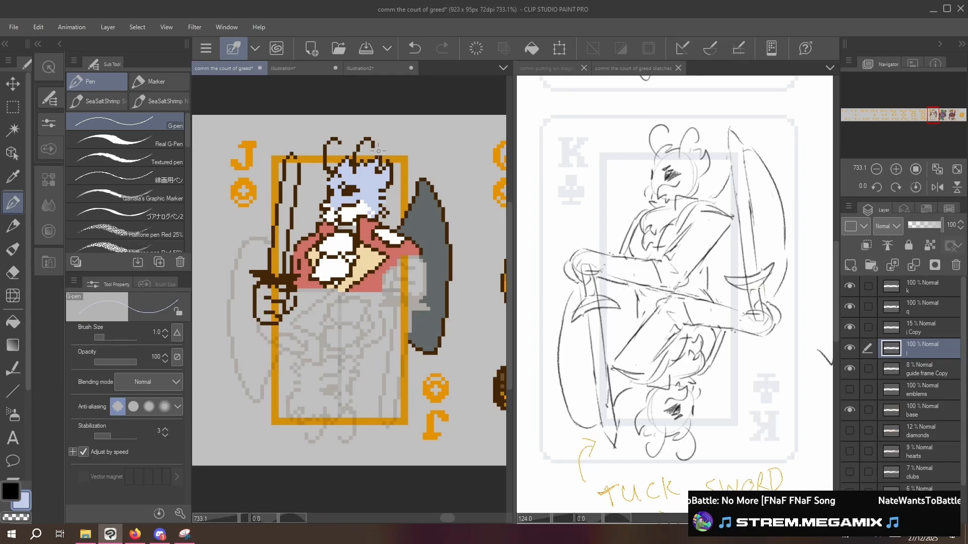
- Try to shift the Jack's lassoed muzzle area up slightly, and undo the change
{"action": "key", "text": "m"}
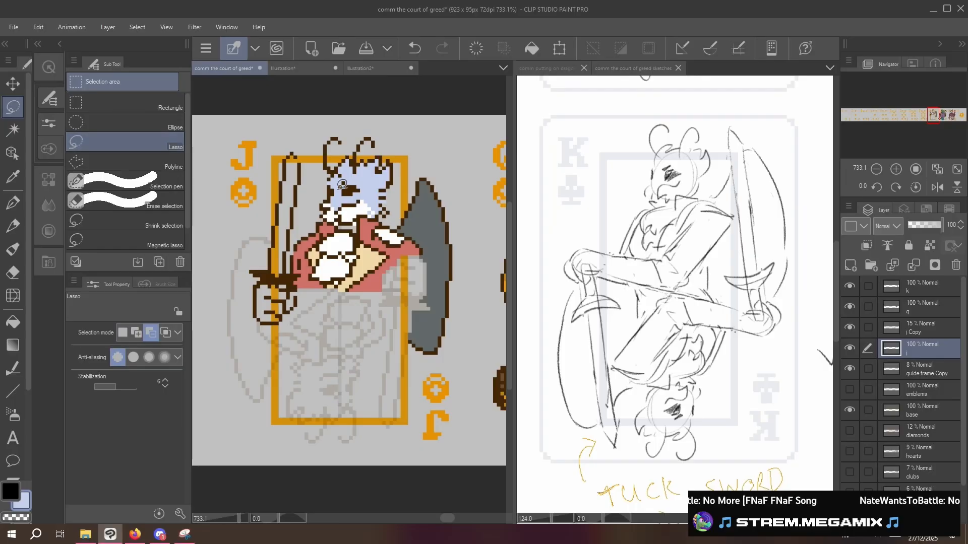
{"action": "mouse_move", "coordinate": [340, 206]}
{"action": "left_mouse_down"}
{"action": "mouse_move", "coordinate": [372, 204]}
{"action": "mouse_move", "coordinate": [361, 193]}
{"action": "mouse_move", "coordinate": [335, 204]}
{"action": "left_mouse_up"}
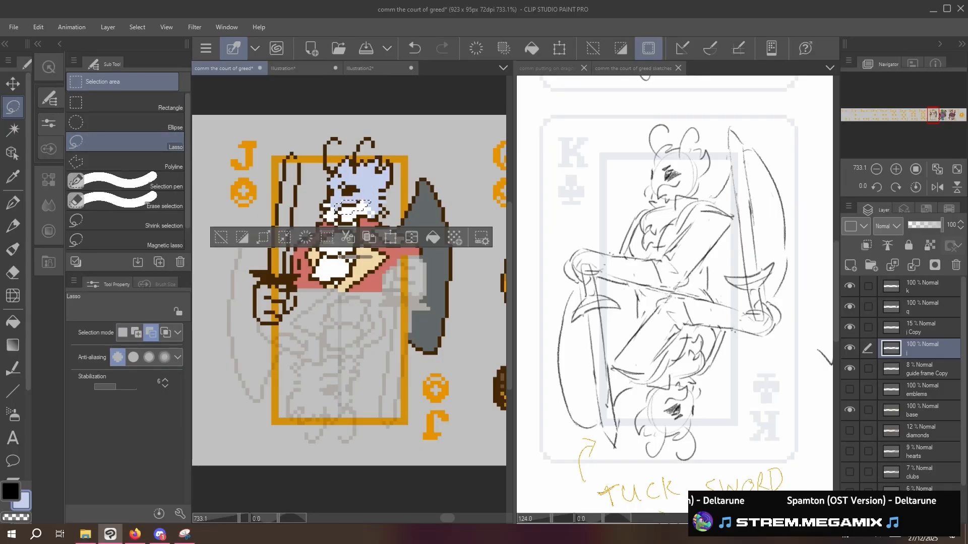
{"action": "key", "text": "k"}
{"action": "key", "text": "Up"}
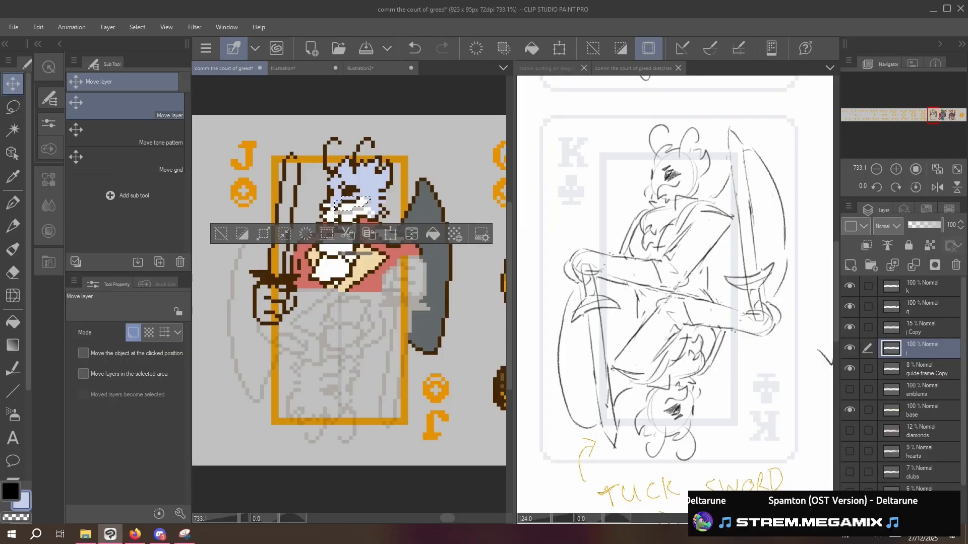
{"action": "key", "text": "ctrl+d"}
{"action": "key", "text": "Down"}
{"action": "key", "text": "ctrl+z"}
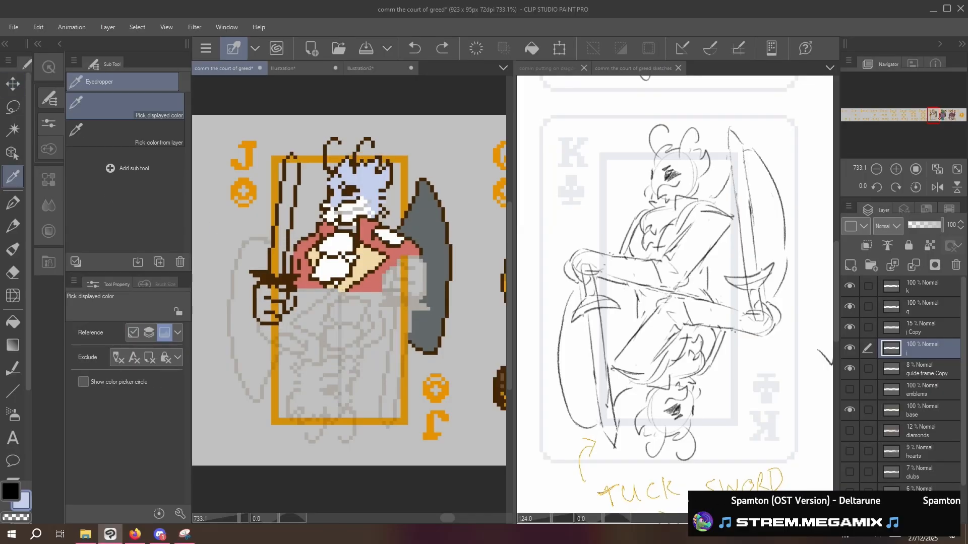
- Retouch the Jack's eye and muzzle pixels with sampled face and outline colours, and check the drawing in a mirrored view
{"action": "key", "text": "p"}
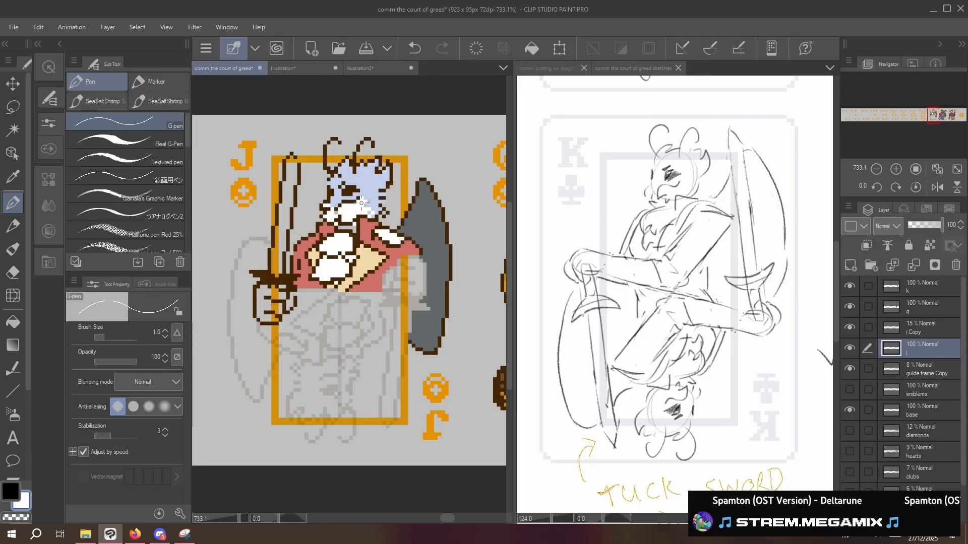
{"action": "key", "text": "i"}
{"action": "key", "text": "p"}
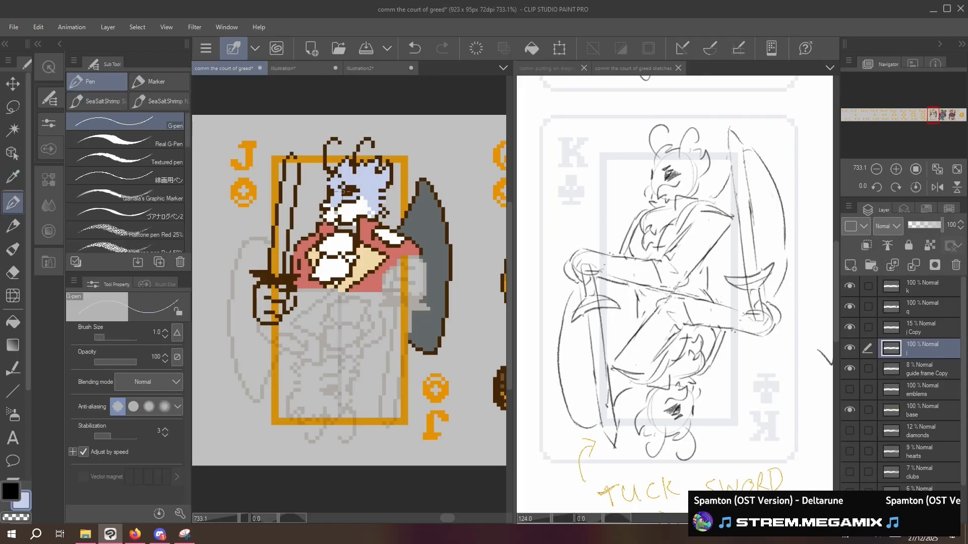
{"action": "key", "text": "i"}
{"action": "key", "text": "p"}
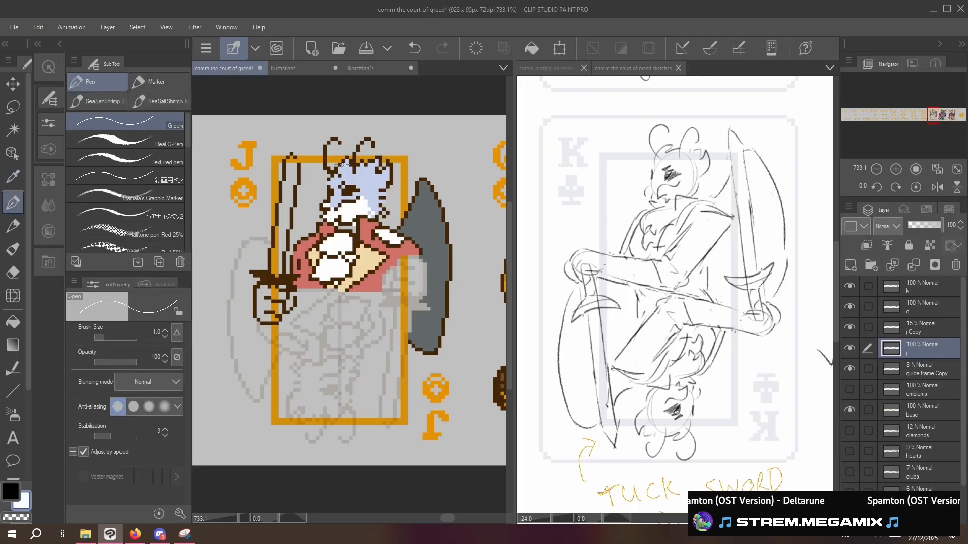
{"action": "key", "text": "i"}
{"action": "left_click", "coordinate": [340, 188]}
{"action": "key", "text": "p"}
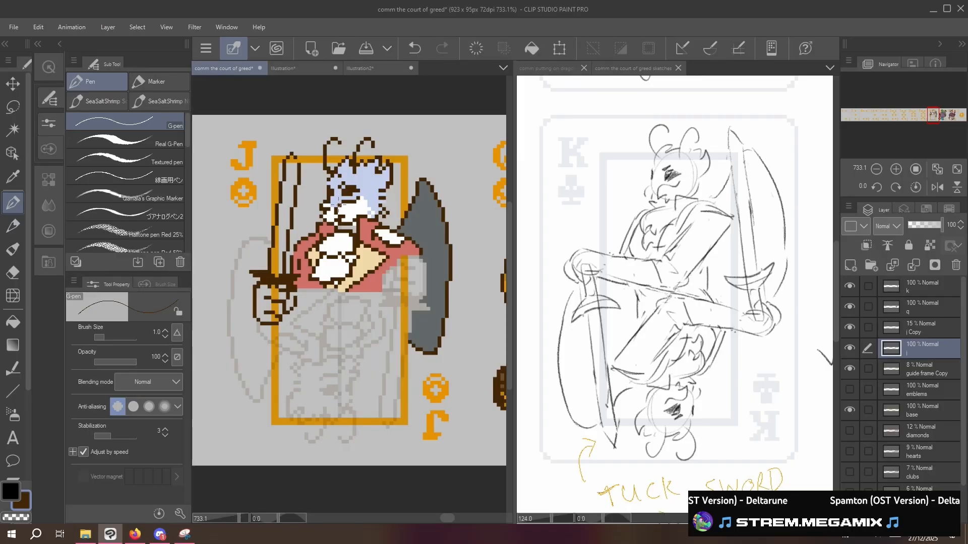
{"action": "key", "text": "i"}
{"action": "left_click", "coordinate": [336, 209]}
{"action": "key", "text": "p"}
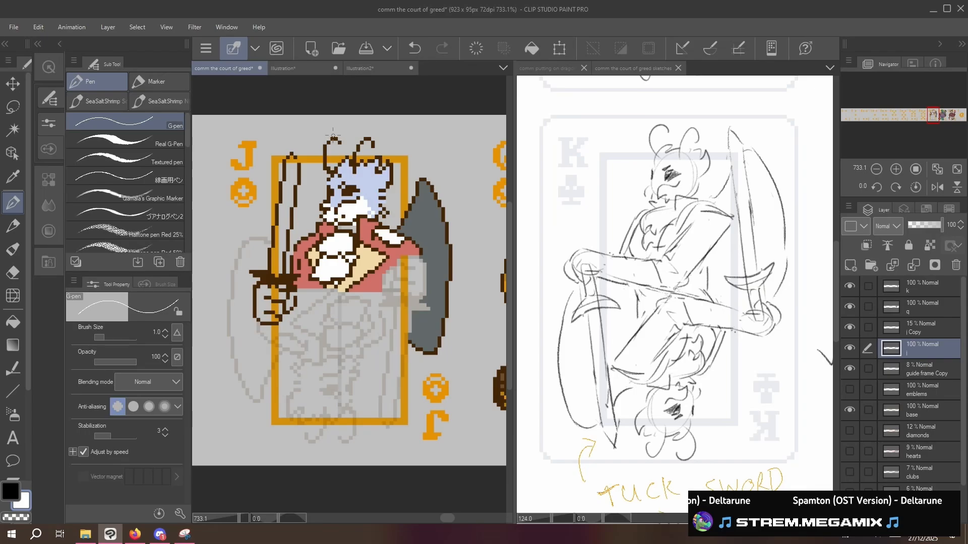
{"action": "left_click", "coordinate": [346, 192], "text": "alt"}
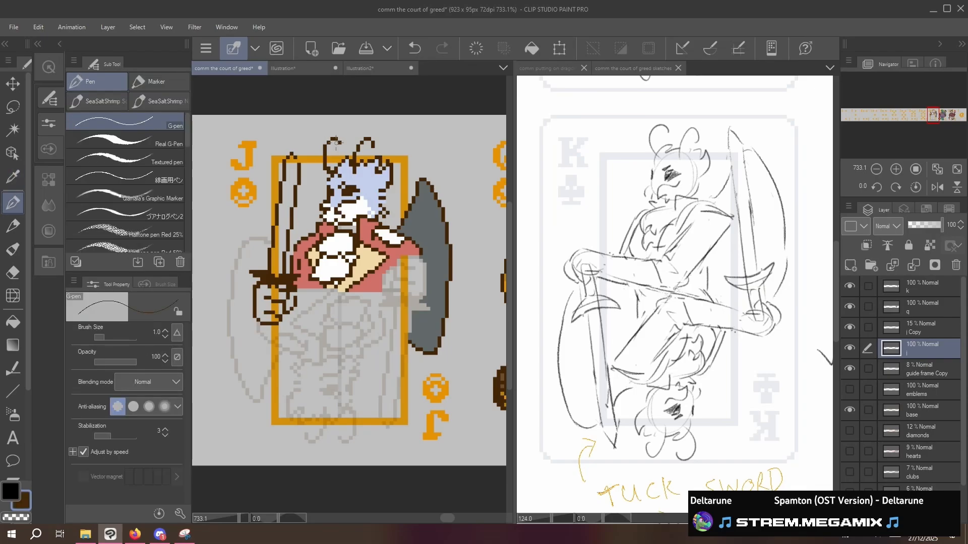
{"action": "left_click", "coordinate": [937, 187]}
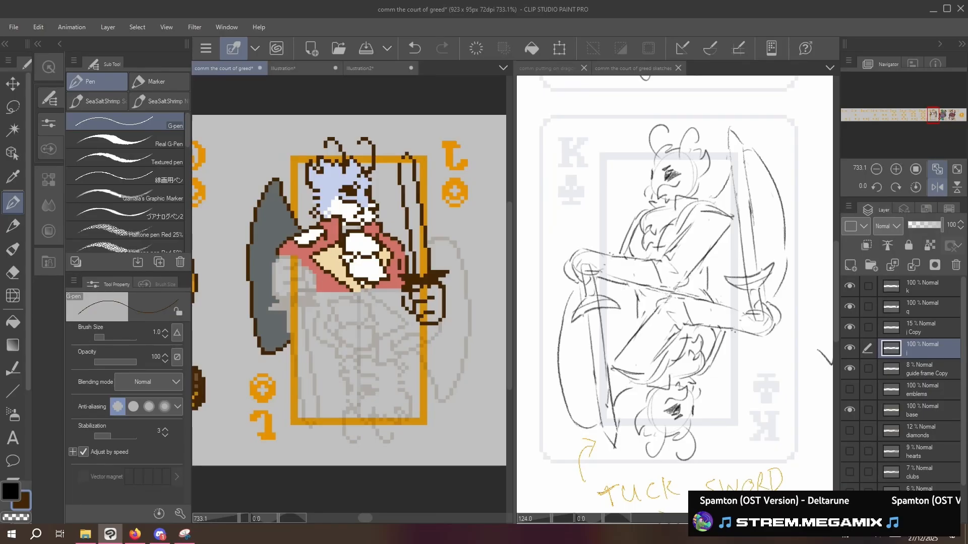
{"action": "left_click", "coordinate": [936, 187]}
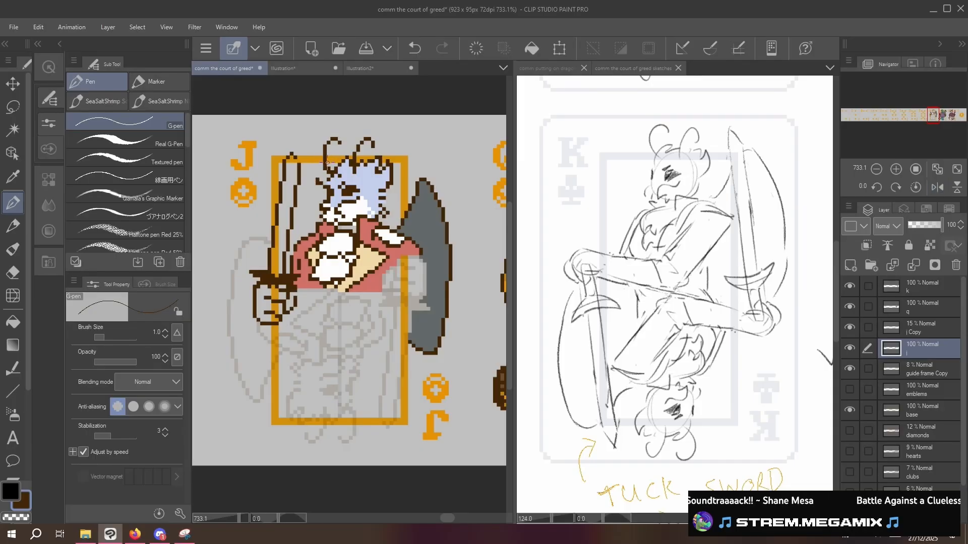
- Try to redraw the front hair tuft at the Jack's forehead in dark brown, and undo the strokes
{"action": "key", "text": "ctrl+z"}
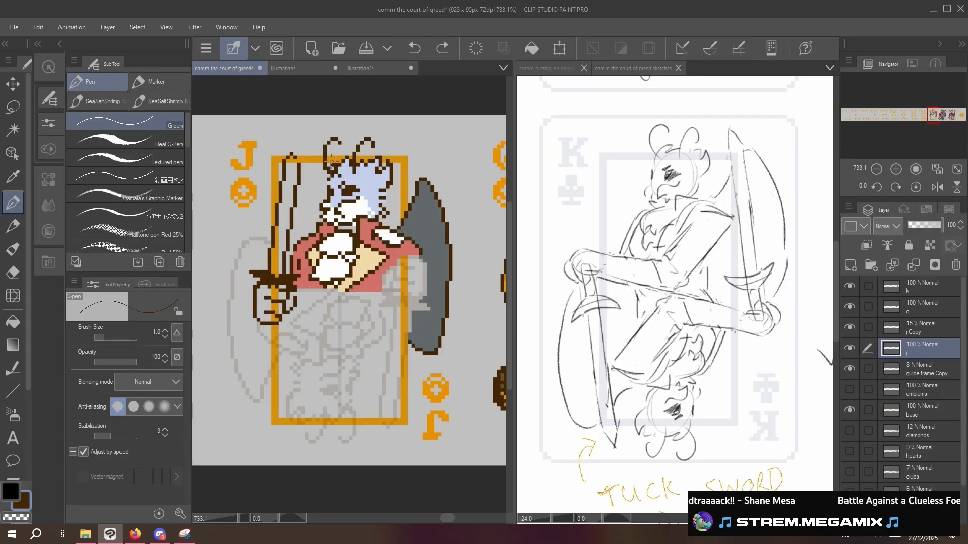
{"action": "left_click", "coordinate": [332, 162]}
{"action": "key", "text": "ctrl+z"}
{"action": "left_click", "coordinate": [319, 163]}
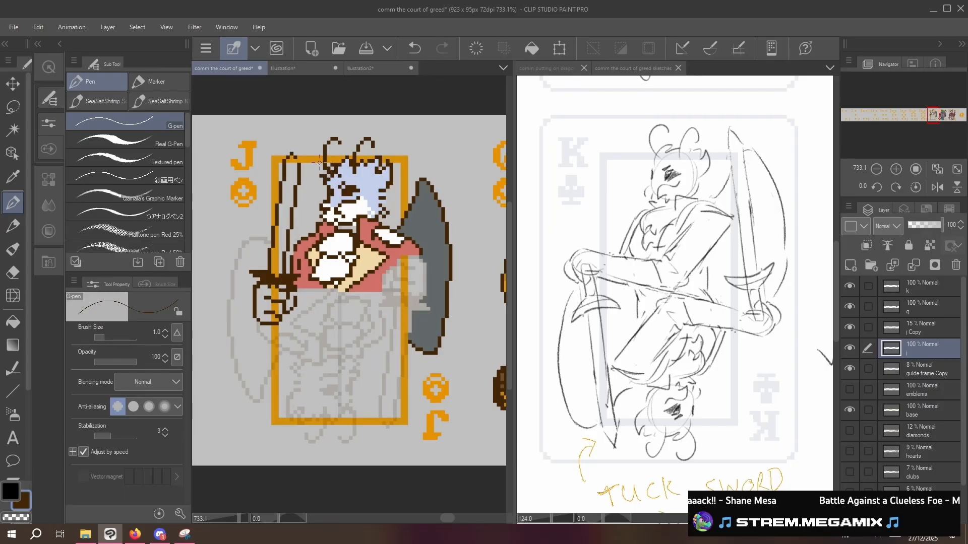
{"action": "left_click_drag", "start_coordinate": [325, 178], "coordinate": [317, 171]}
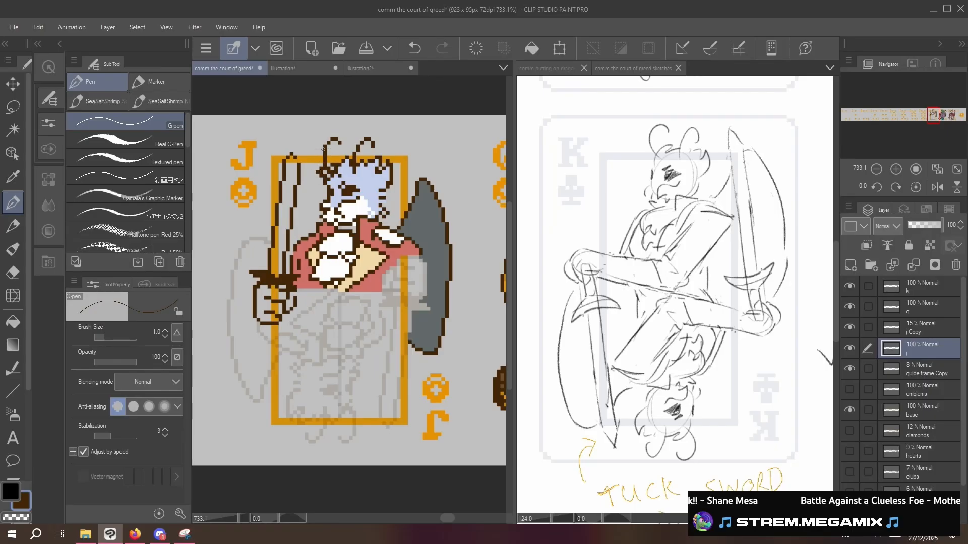
{"action": "key", "text": "c"}
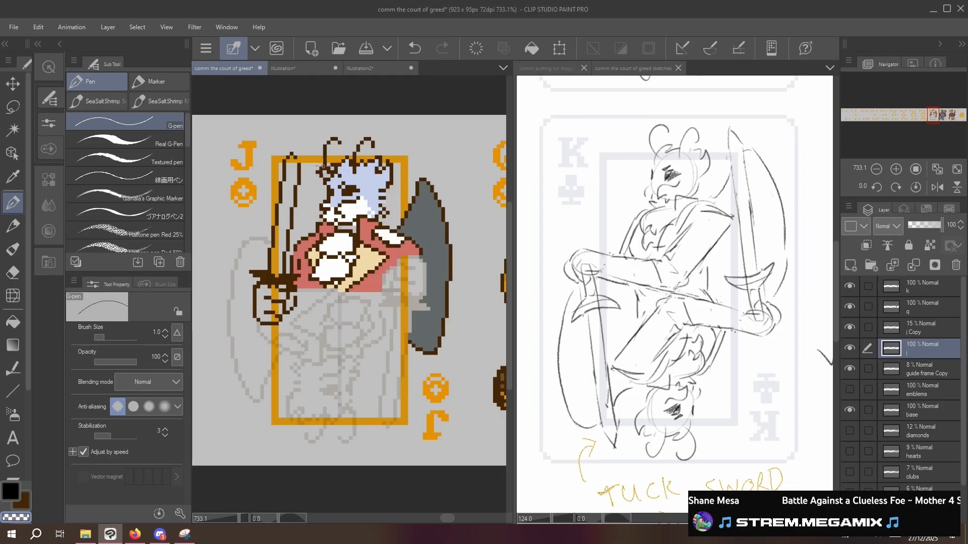
{"action": "left_click_drag", "start_coordinate": [325, 173], "coordinate": [330, 171]}
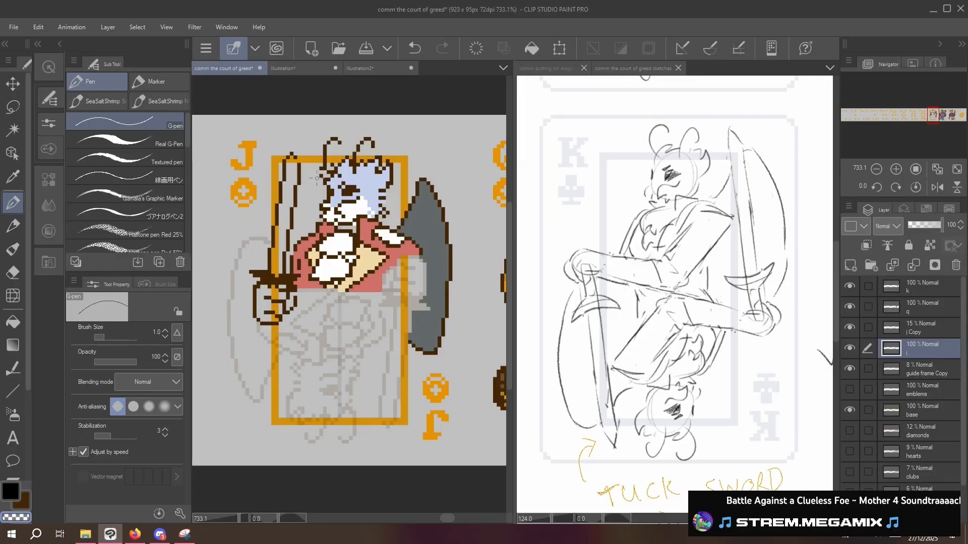
{"action": "key", "text": "ctrl+z"}
{"action": "key", "text": "ctrl+z"}
{"action": "key", "text": "ctrl+z"}
{"action": "key", "text": "ctrl+z"}
{"action": "key", "text": "ctrl+z"}
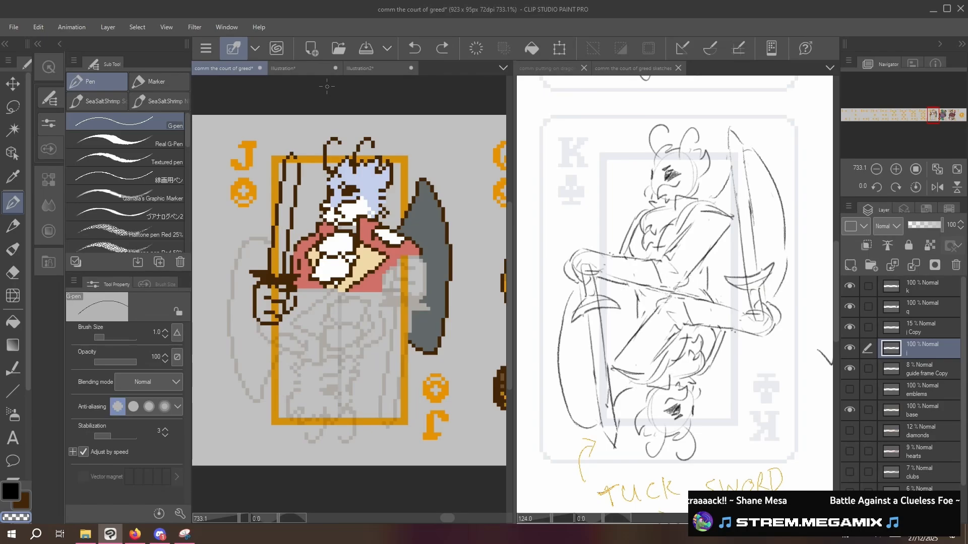
- Sample the outline's dark brown, paint the gap under the Jack's chin between the collar halves, and sample the coat's red
{"action": "left_click", "coordinate": [359, 230], "text": "alt"}
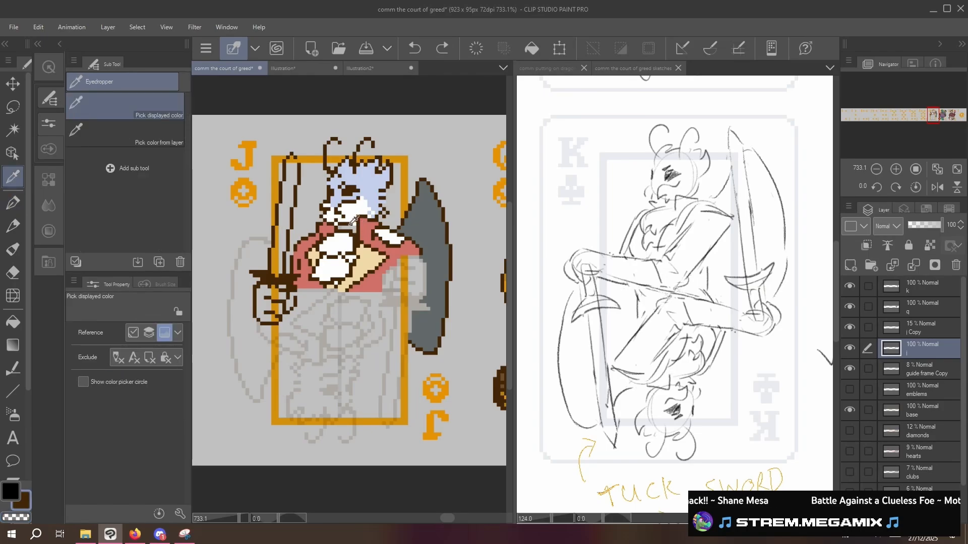
{"action": "mouse_move", "coordinate": [355, 222]}
{"action": "left_mouse_down"}
{"action": "mouse_move", "coordinate": [355, 230]}
{"action": "mouse_move", "coordinate": [357, 220]}
{"action": "left_mouse_up"}
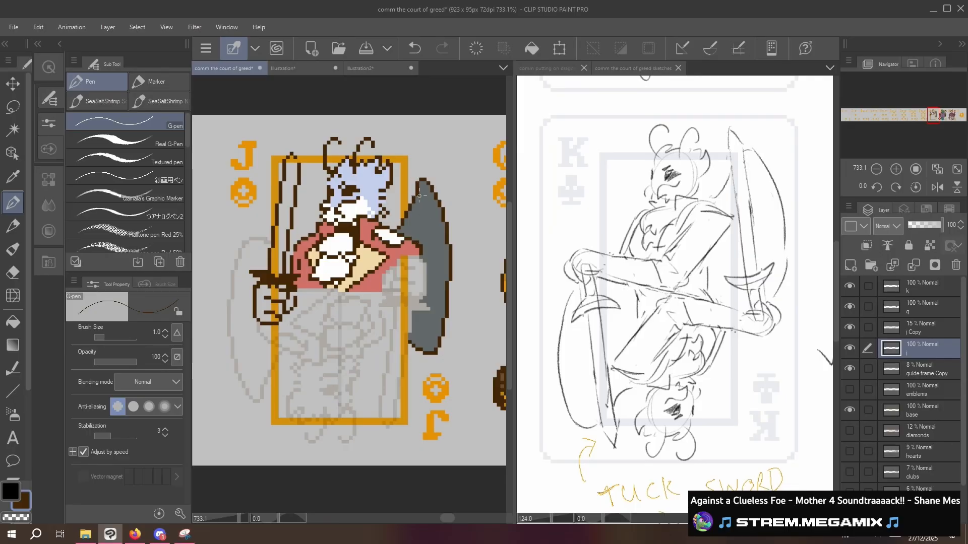
{"action": "left_click", "coordinate": [409, 244], "text": "alt"}
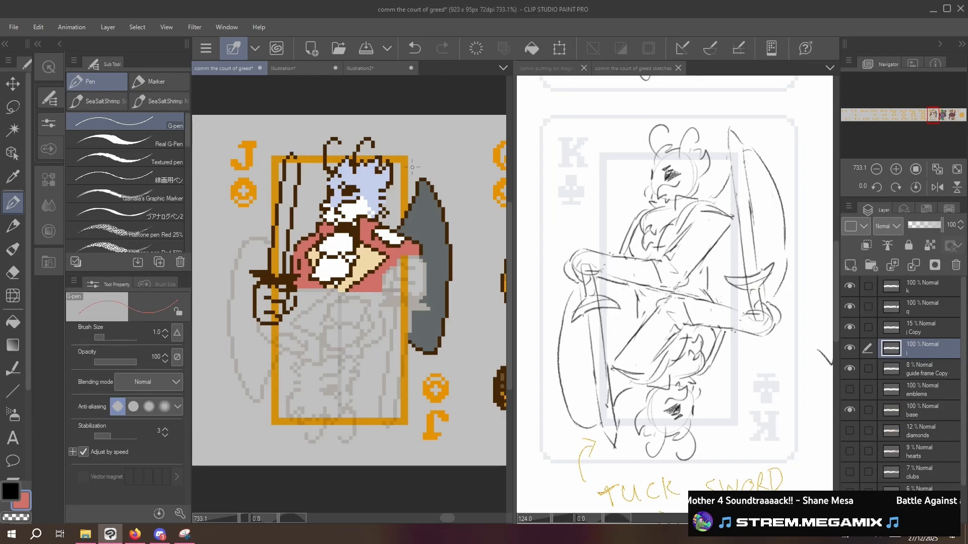
- Retouch the Jack's eye with white pixels and resample the dark brown from the sword guard for the pen
{"action": "left_click", "coordinate": [350, 191], "text": "alt"}
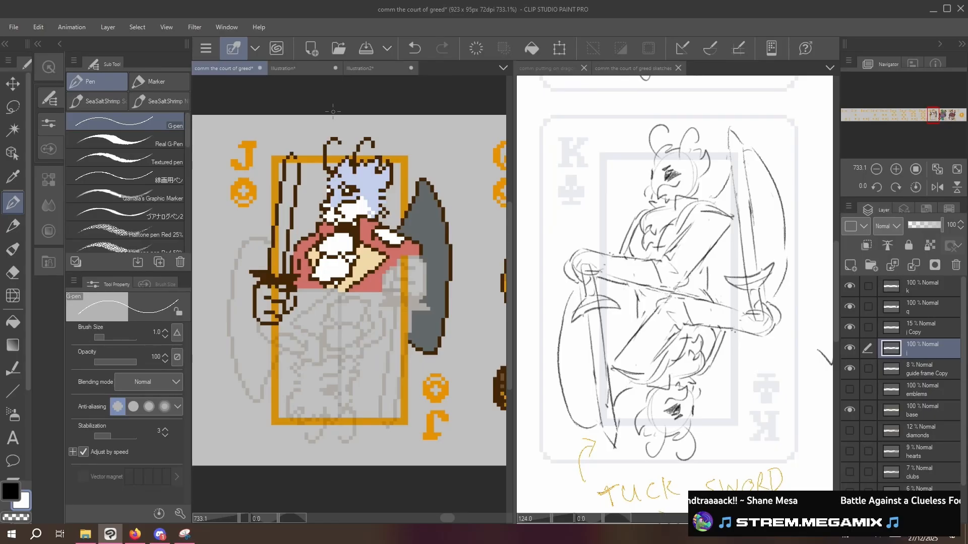
{"action": "key", "text": "i"}
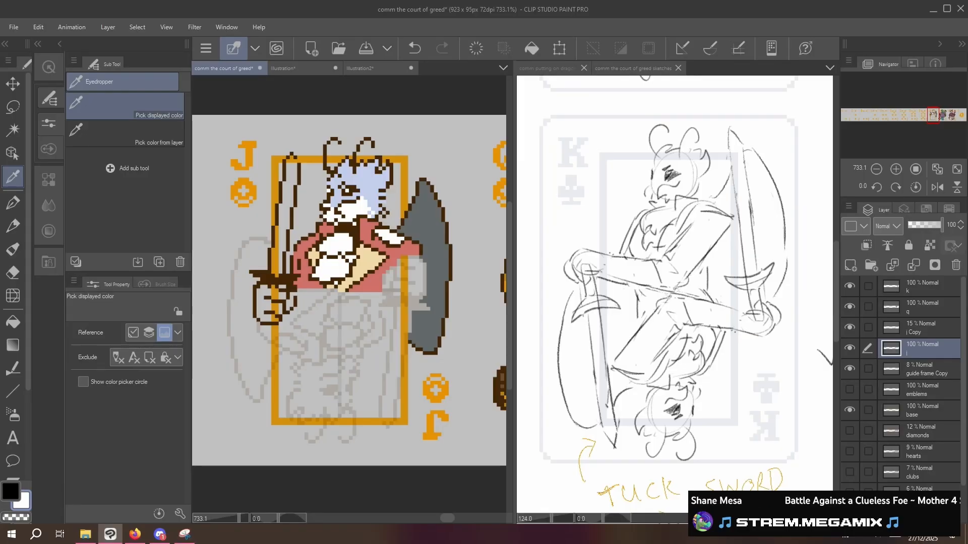
{"action": "left_click", "coordinate": [275, 271]}
{"action": "key", "text": "p"}
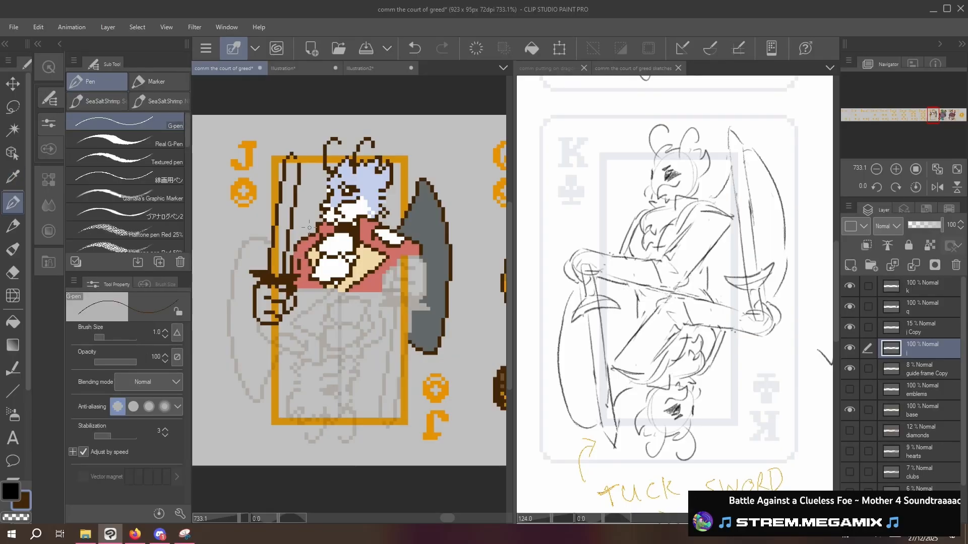
- Select the Jack layer's empty pixels and fill the gaps inside the sword hand's outline with dark brown
{"action": "key", "text": "w"}
{"action": "left_click", "coordinate": [267, 291]}
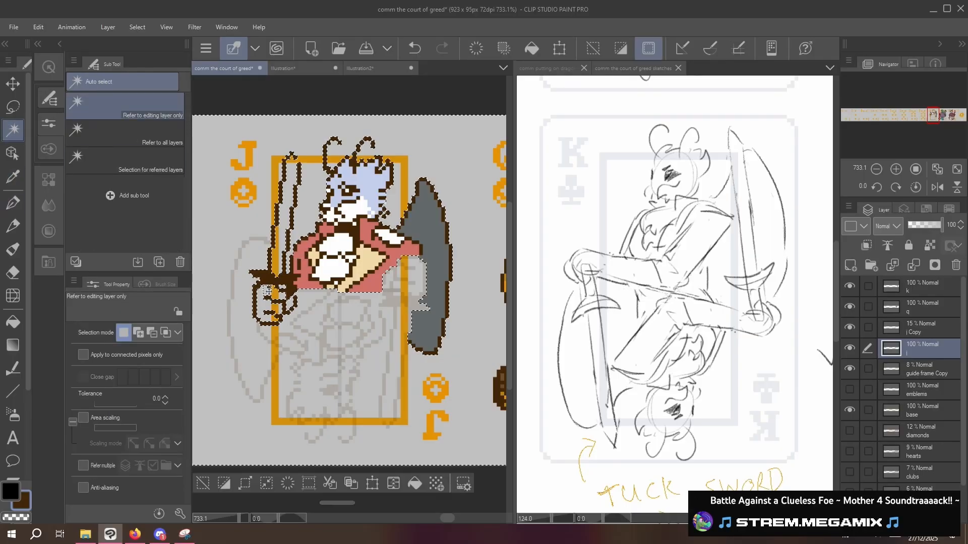
{"action": "key", "text": "g"}
{"action": "left_click", "coordinate": [273, 302]}
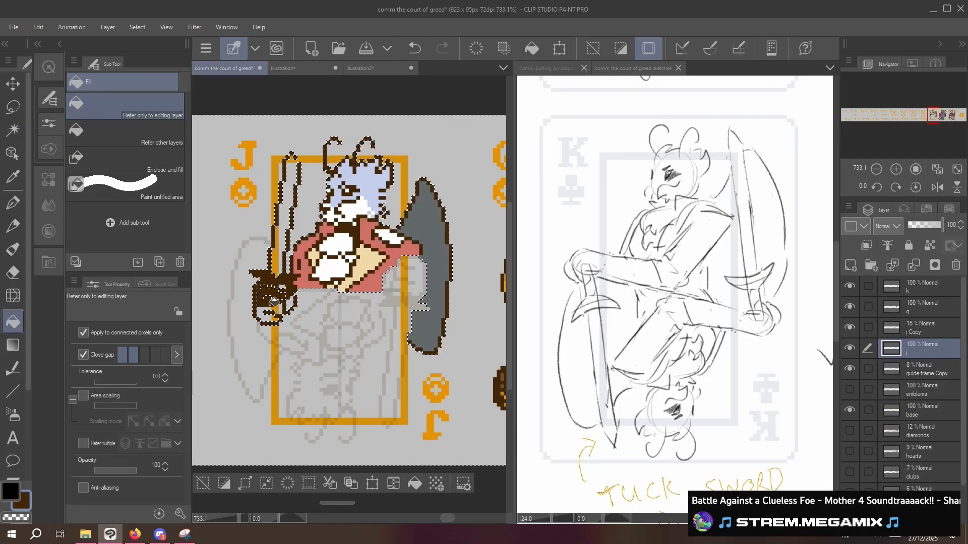
{"action": "left_click", "coordinate": [268, 315]}
{"action": "left_click", "coordinate": [286, 302]}
{"action": "key", "text": "x"}
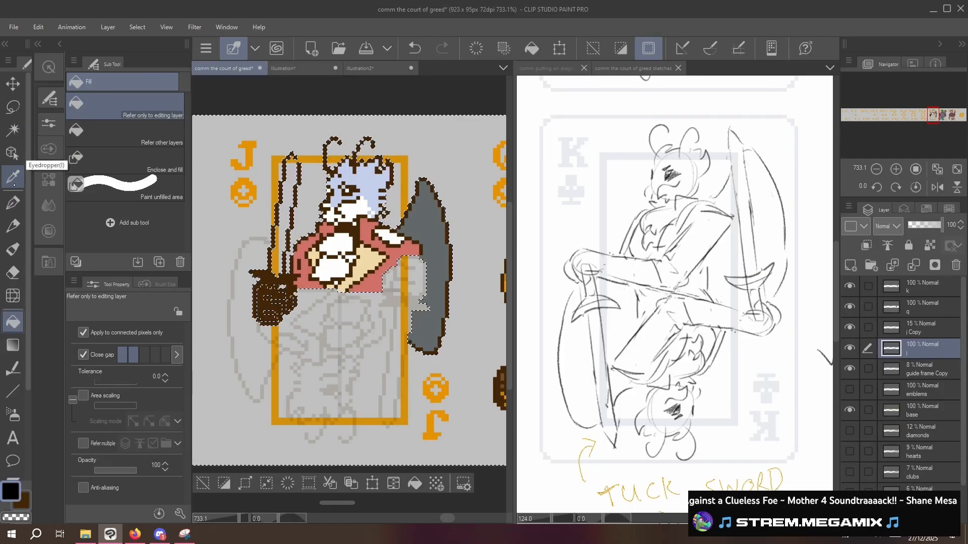
- Sample the medium brown from the Queen card's figure as the drawing colour for the Jack's hand
{"action": "left_click", "coordinate": [13, 176]}
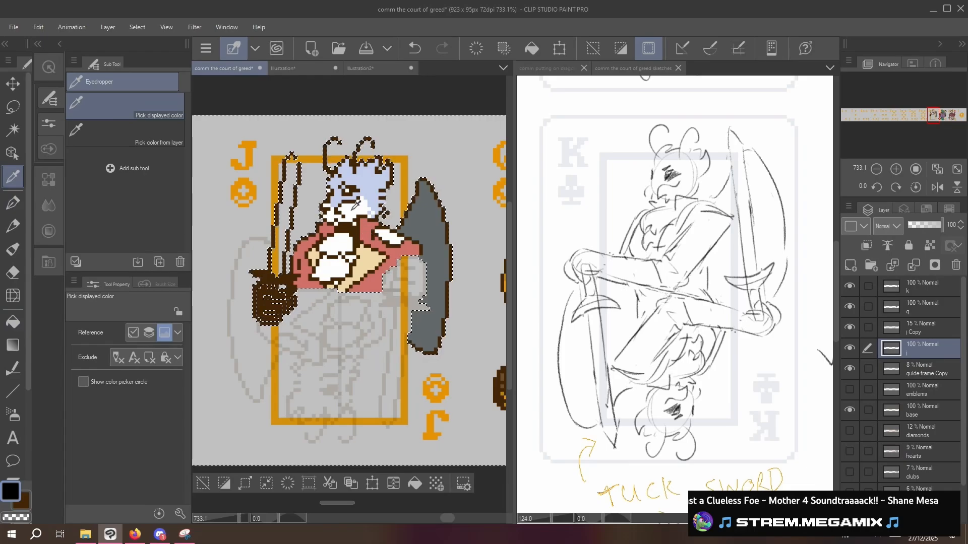
{"action": "scroll", "coordinate": [352, 211], "scroll_direction": "down", "scroll_amount": 2}
{"action": "left_click_drag", "start_coordinate": [352, 210], "coordinate": [237, 244]}
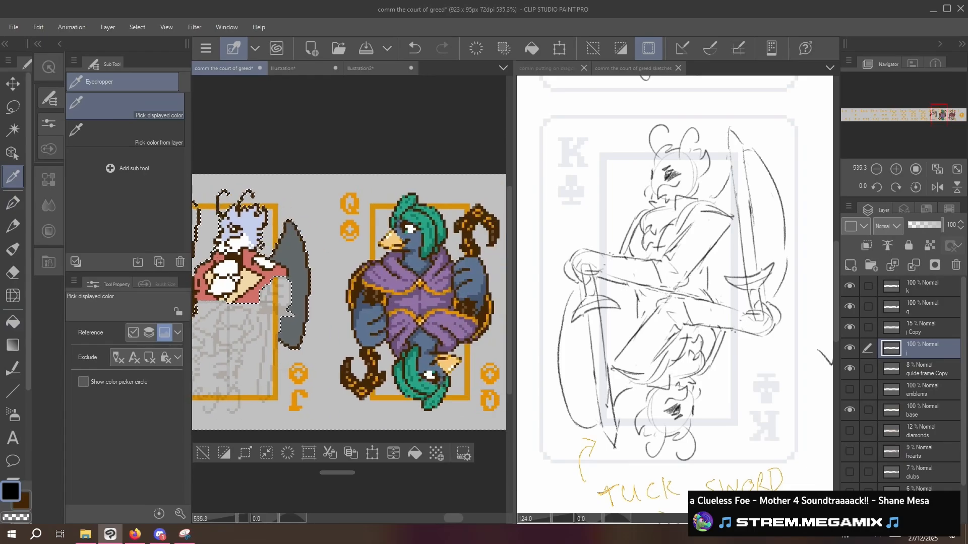
{"action": "left_click", "coordinate": [493, 240]}
{"action": "left_click_drag", "start_coordinate": [285, 313], "coordinate": [414, 192]}
{"action": "scroll", "coordinate": [414, 192], "scroll_direction": "up", "scroll_amount": 1}
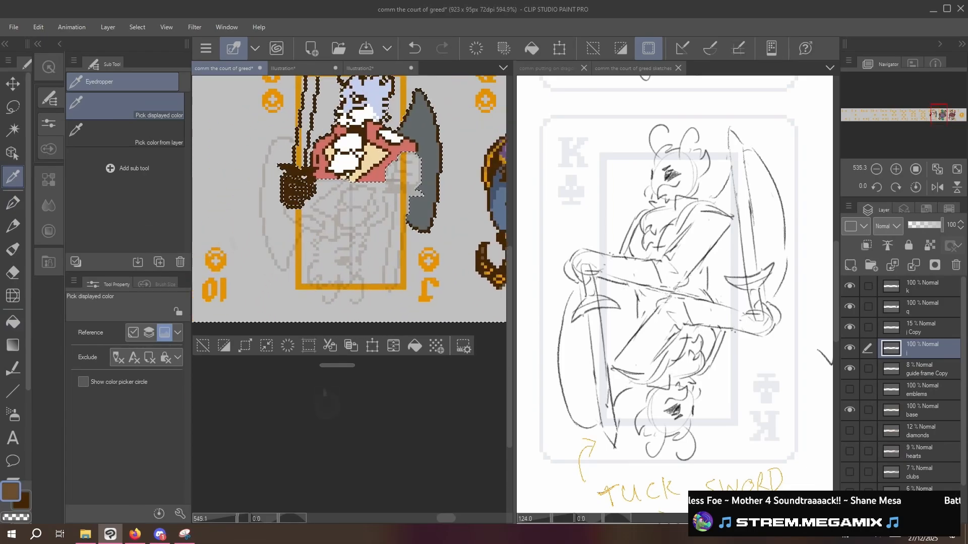
{"action": "scroll", "coordinate": [245, 202], "scroll_direction": "up", "scroll_amount": 2}
- Draw lighter brown finger details on the Jack's dark sword hand with the G-pen and clear the selection
{"action": "left_click", "coordinate": [12, 203]}
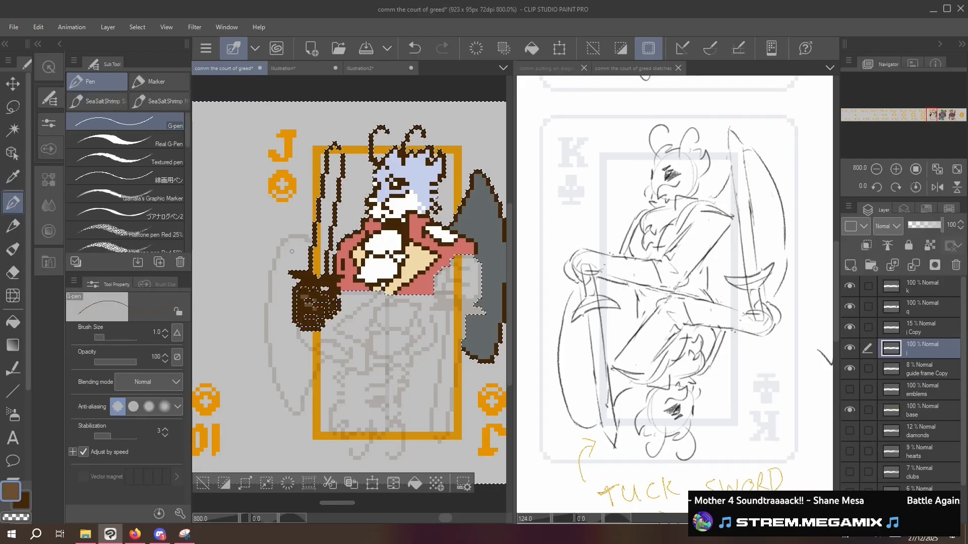
{"action": "key", "text": "ctrl+z"}
{"action": "left_click", "coordinate": [224, 483]}
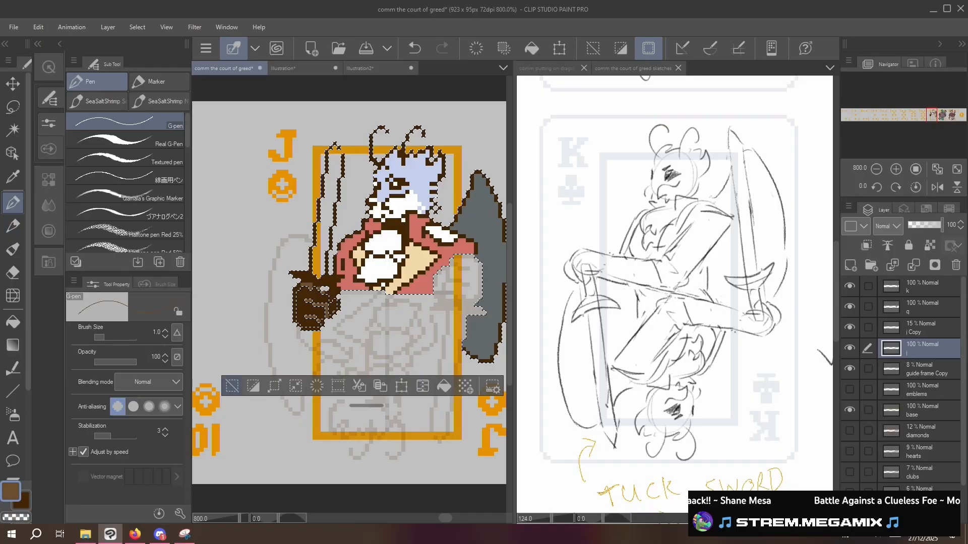
{"action": "key", "text": "ctrl+d"}
{"action": "scroll", "coordinate": [350, 367], "scroll_direction": "down", "scroll_amount": 2}
{"action": "key", "text": "ctrl+z"}
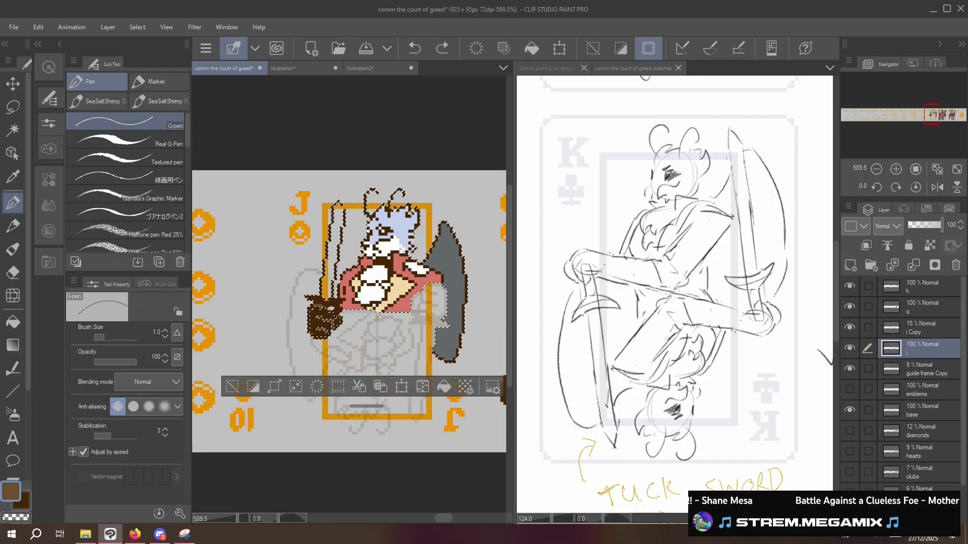
{"action": "left_click_drag", "start_coordinate": [337, 318], "coordinate": [329, 306]}
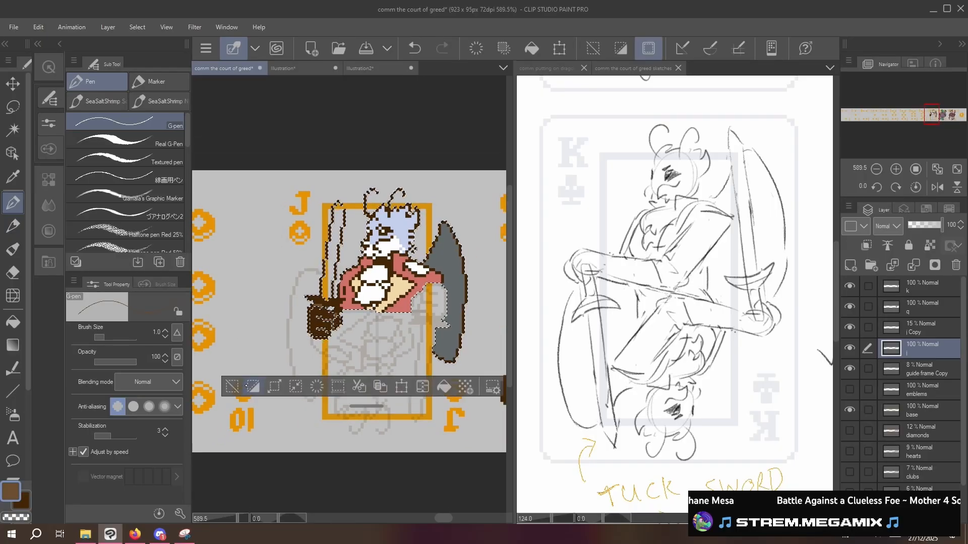
{"action": "key", "text": "ctrl+d"}
{"action": "scroll", "coordinate": [243, 382], "scroll_direction": "down", "scroll_amount": 1}
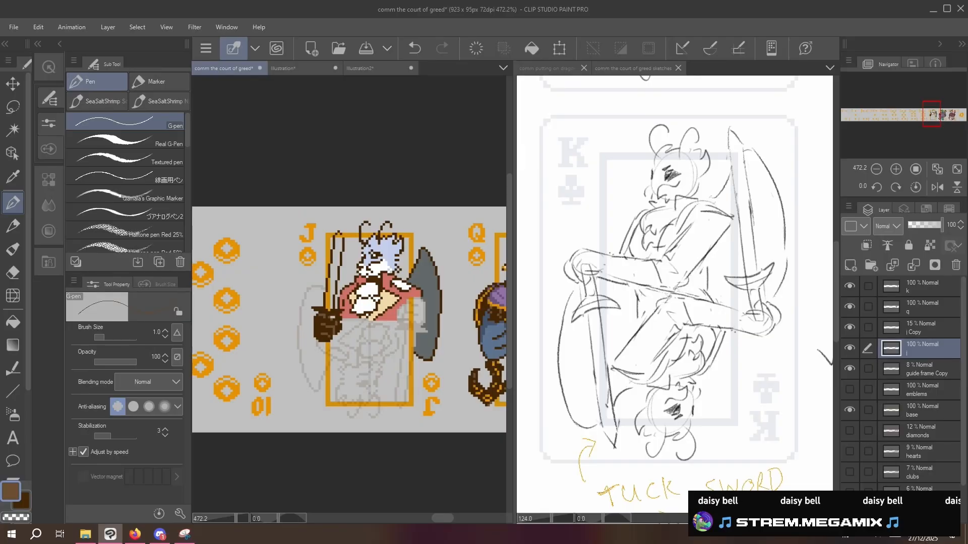
{"action": "scroll", "coordinate": [339, 288], "scroll_direction": "up", "scroll_amount": 2}
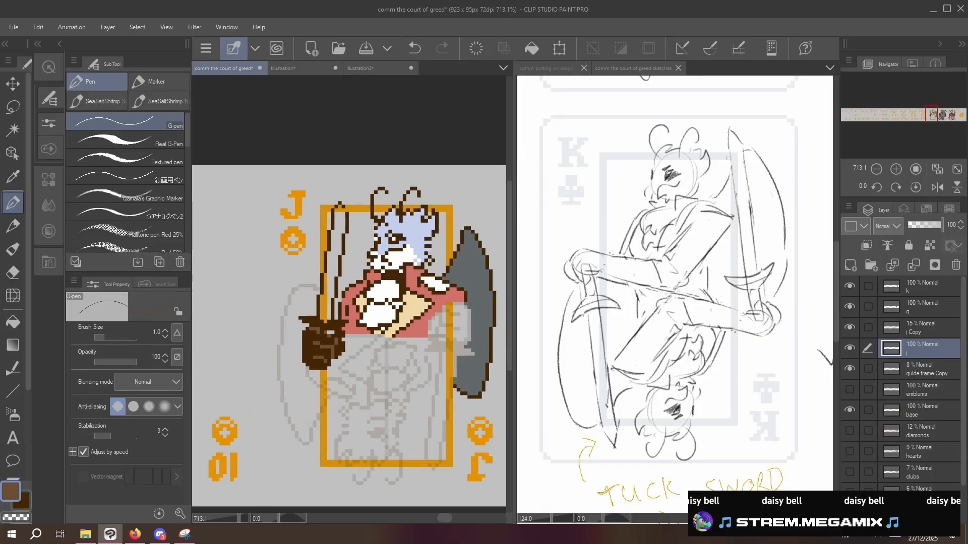
{"action": "scroll", "coordinate": [375, 466], "scroll_direction": "up", "scroll_amount": 1}
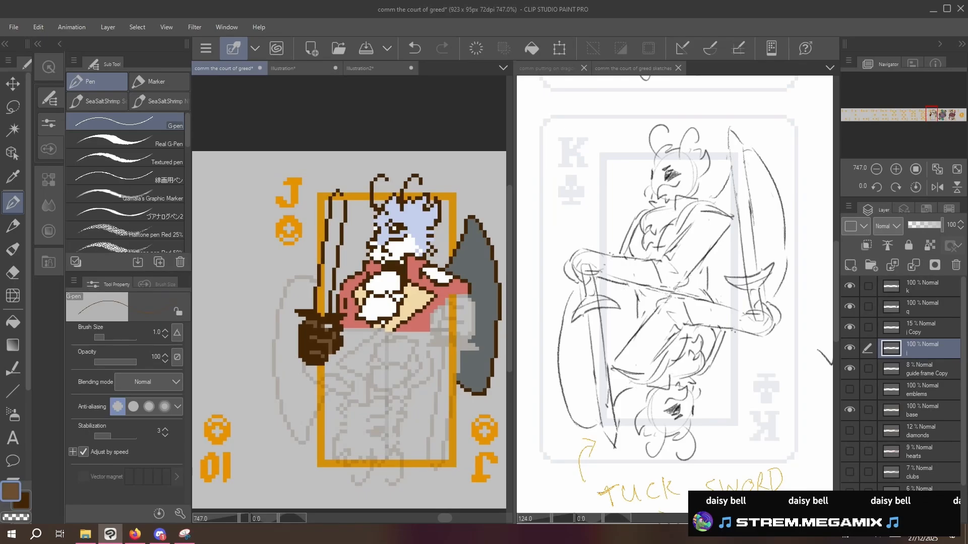
- Fill the Jack's sword blade with the white sampled from the chest fur
{"action": "key", "text": "g"}
{"action": "left_click", "coordinate": [377, 297], "text": "alt"}
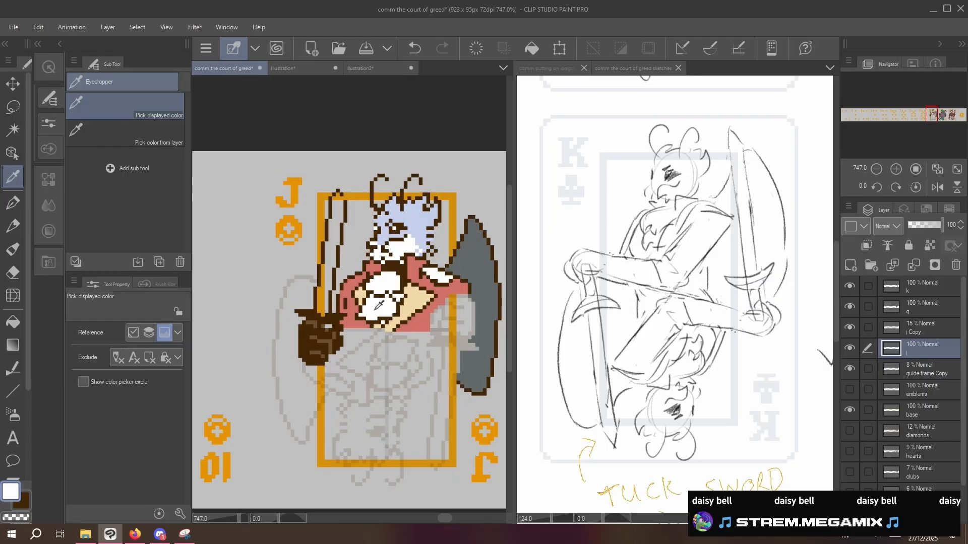
{"action": "left_click", "coordinate": [332, 255]}
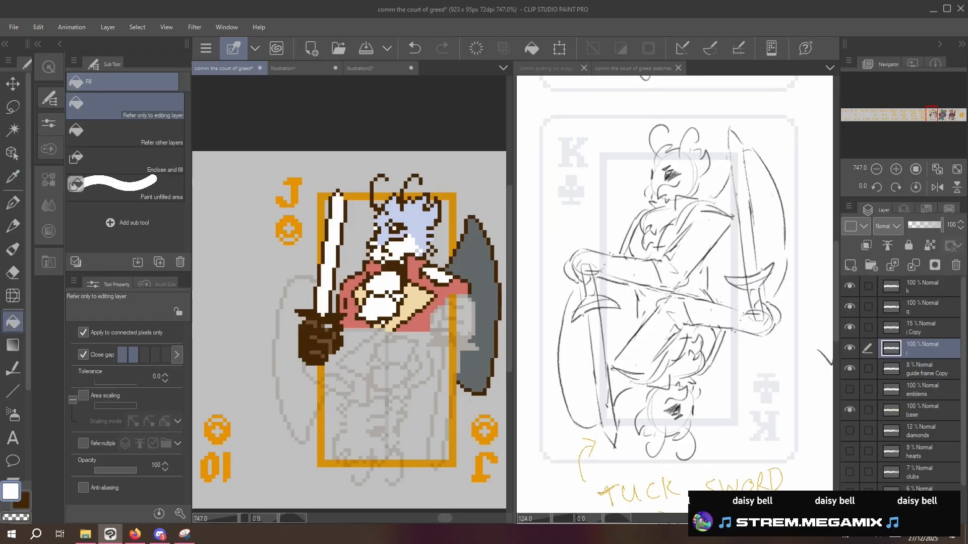
- Set the drawing colour to golden yellow, HEX F2D049
{"action": "left_click", "coordinate": [9, 492]}
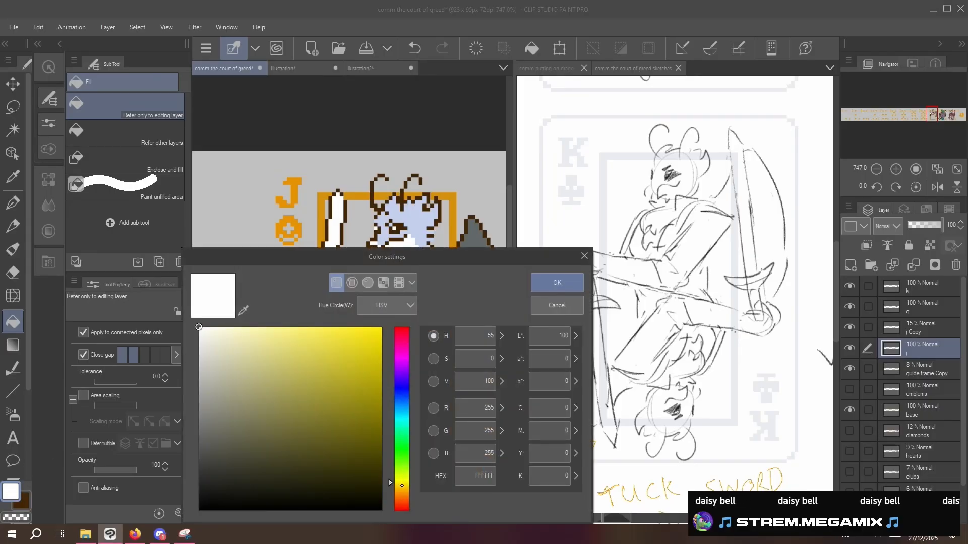
{"action": "left_click_drag", "start_coordinate": [401, 486], "coordinate": [400, 489]}
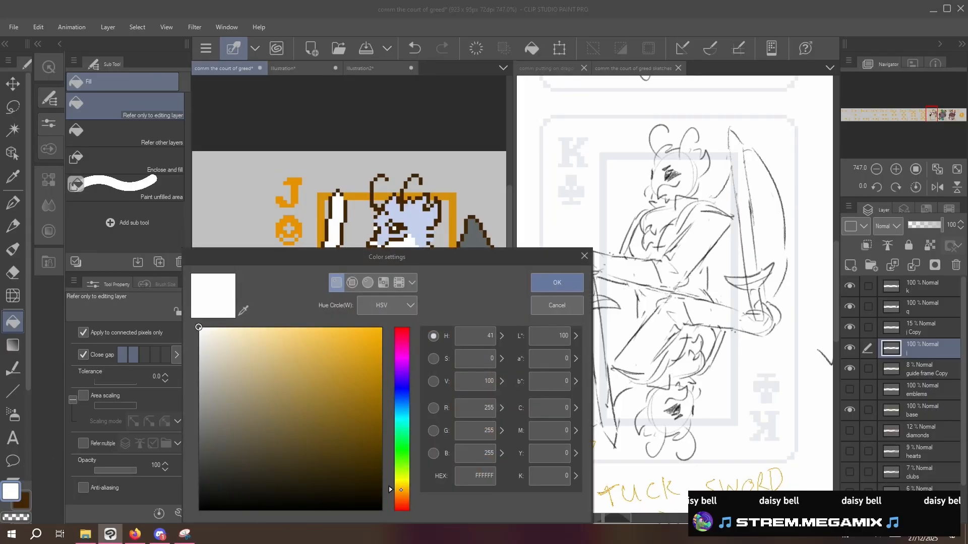
{"action": "left_click_drag", "start_coordinate": [343, 346], "coordinate": [326, 337]}
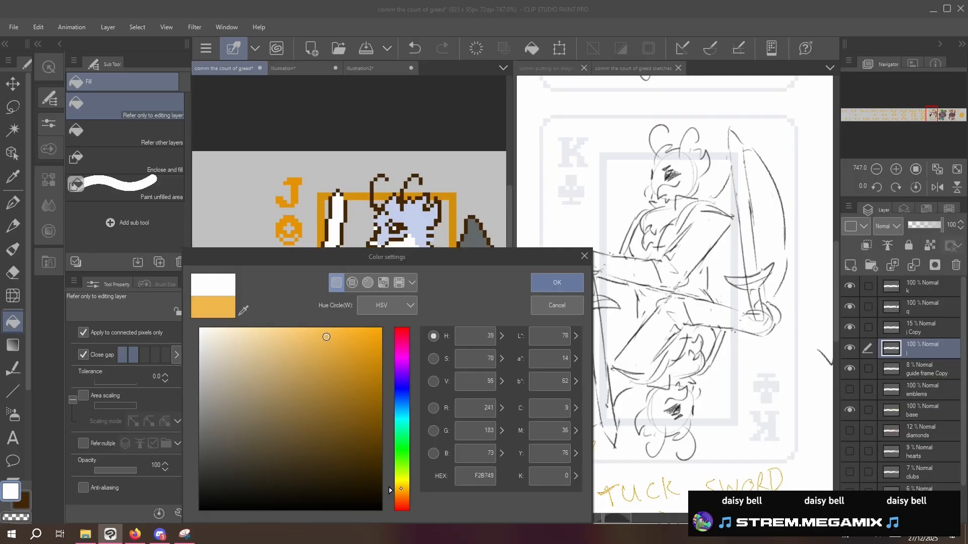
{"action": "left_click_drag", "start_coordinate": [402, 488], "coordinate": [401, 487]}
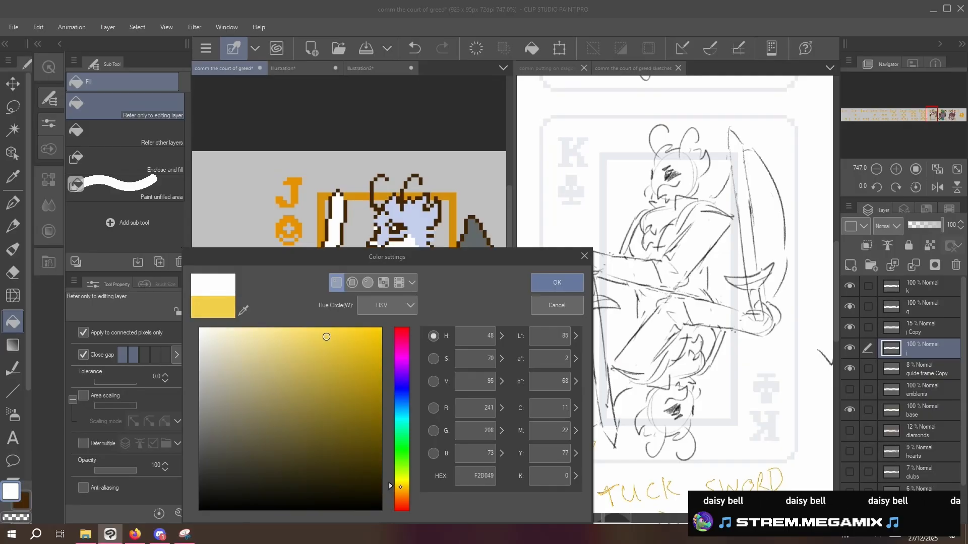
{"action": "left_click", "coordinate": [557, 282]}
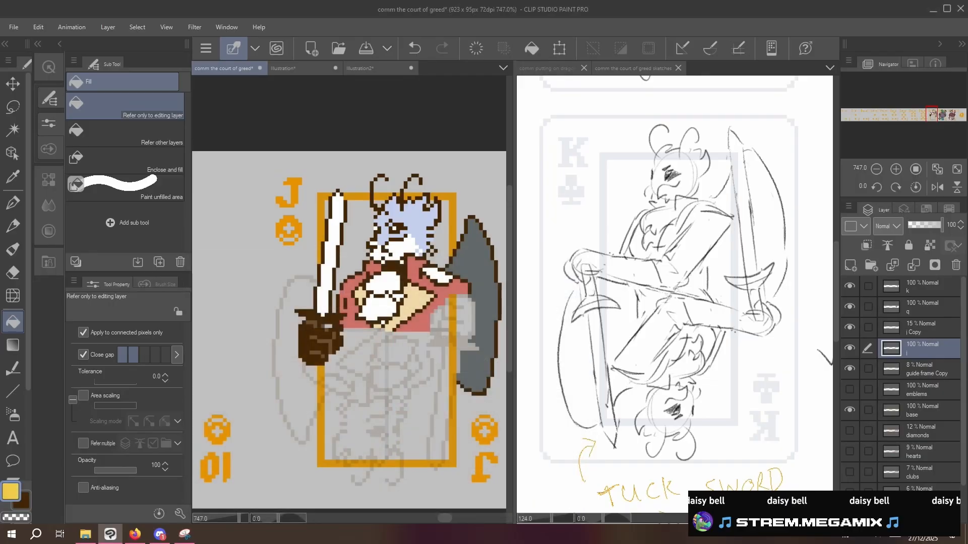
- Paint the sword's crossguard golden yellow with the G-pen, touching up its edge with sampled dark brown
{"action": "key", "text": "p"}
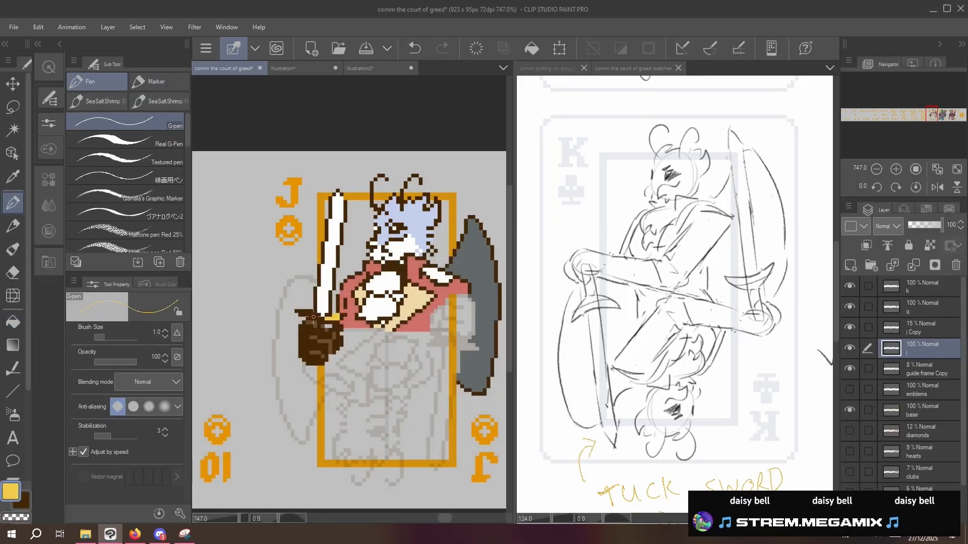
{"action": "left_click_drag", "start_coordinate": [327, 321], "coordinate": [305, 311]}
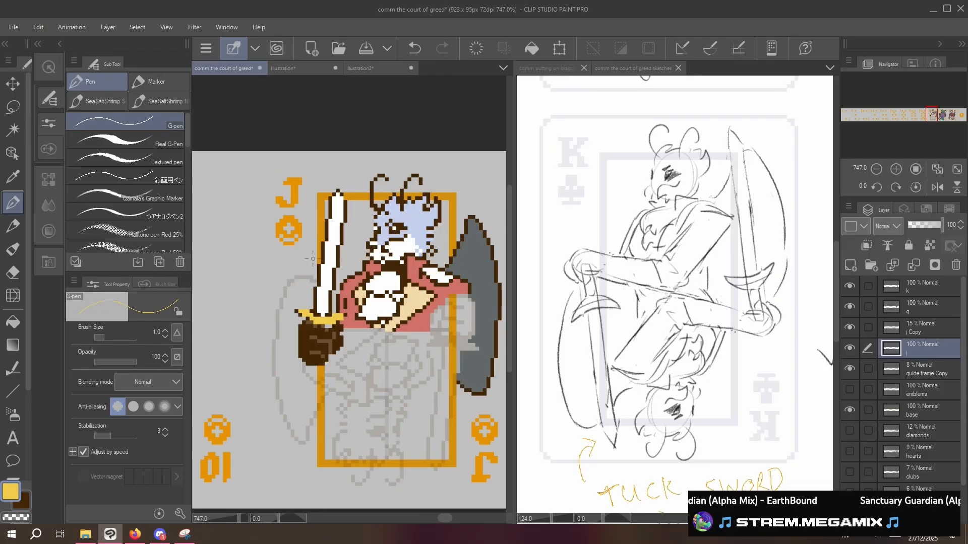
{"action": "left_click", "coordinate": [345, 305], "text": "alt"}
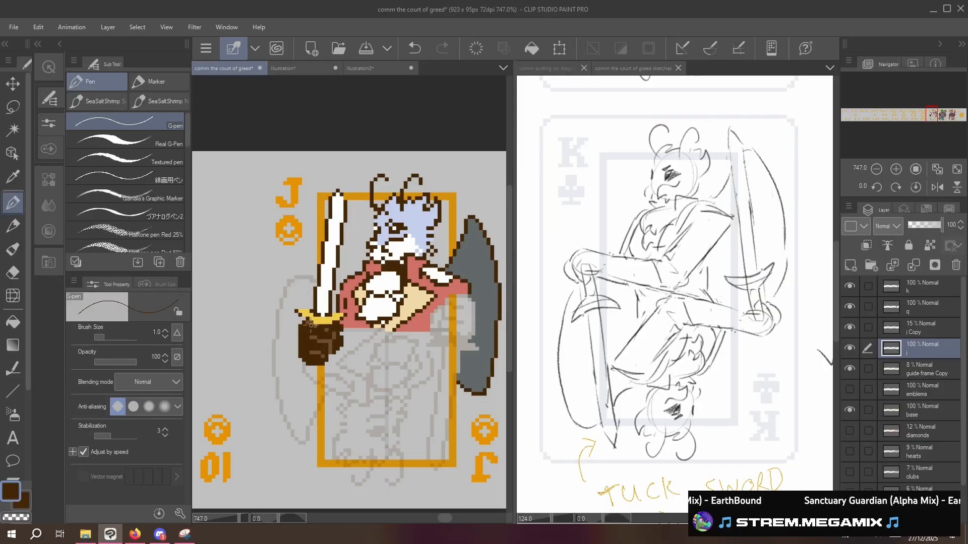
{"action": "left_click", "coordinate": [308, 313], "text": "alt"}
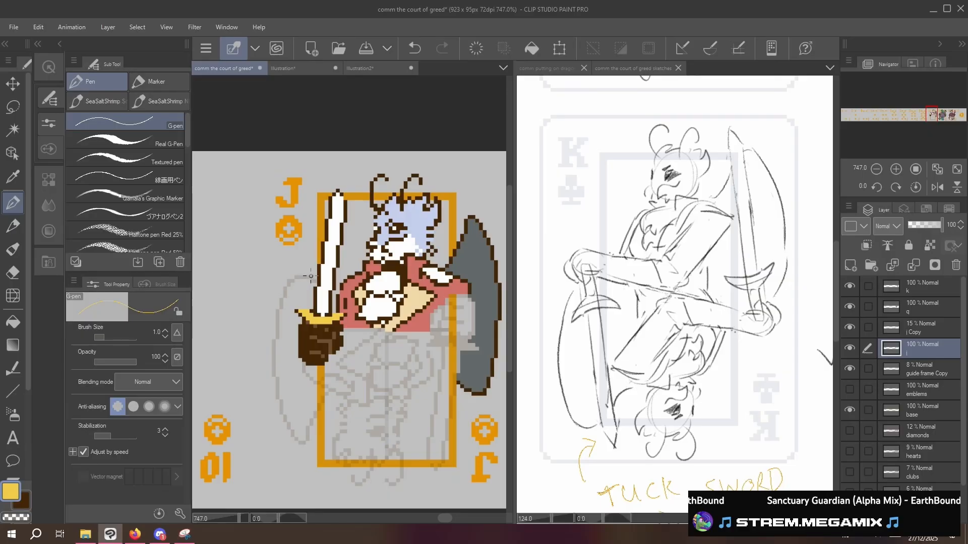
{"action": "key", "text": "ctrl+z"}
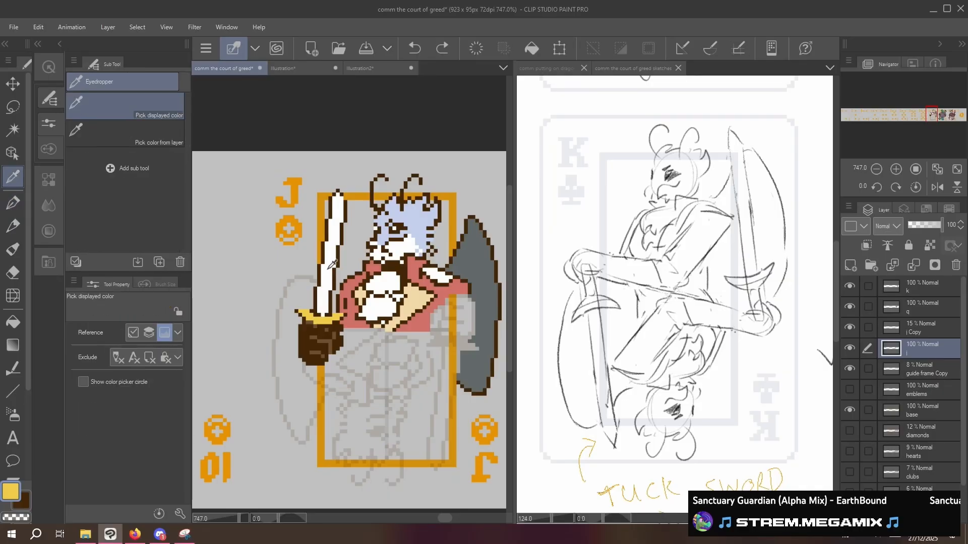
{"action": "left_click", "coordinate": [331, 265], "text": "alt"}
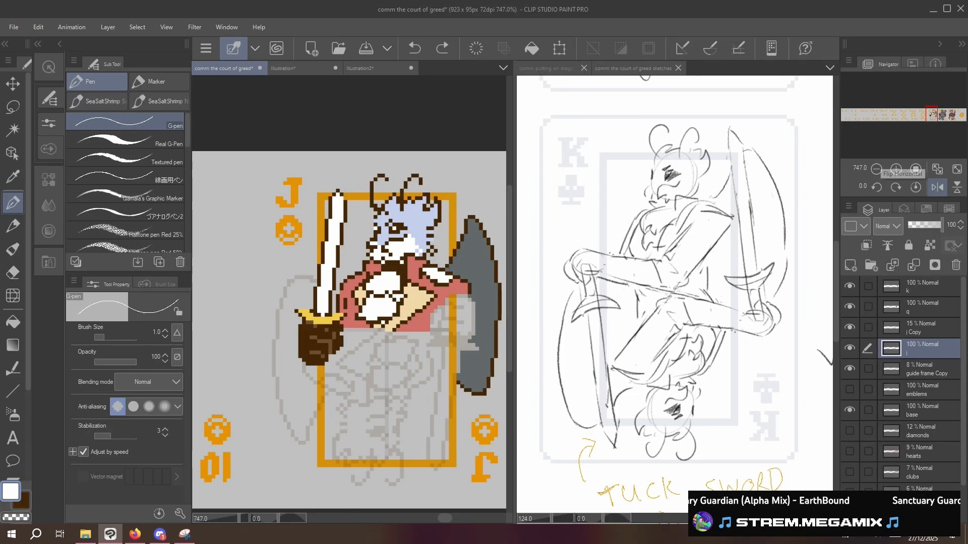
- Flip the canvas view horizontally and refine the crossguard's tips and inner edge using sampled dark brown, yellow and red
{"action": "left_click", "coordinate": [934, 178]}
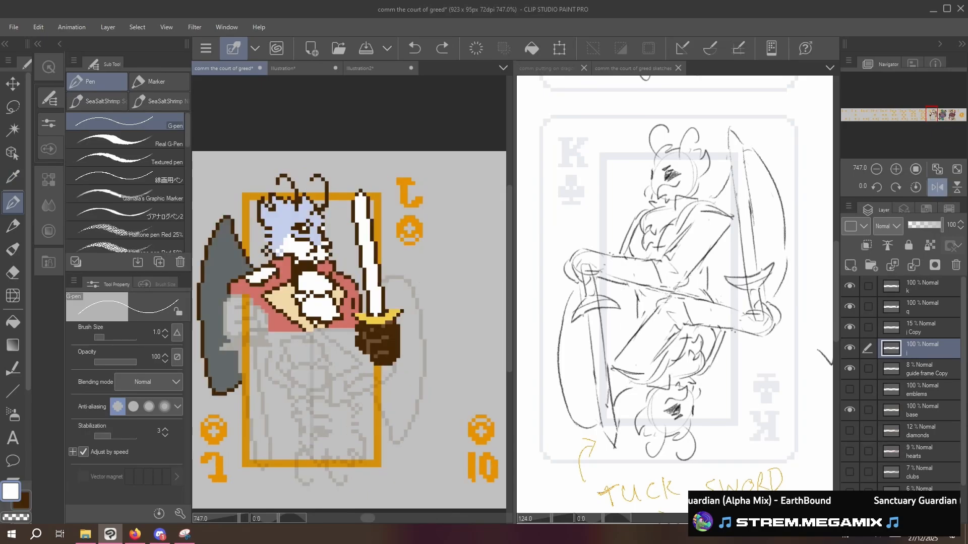
{"action": "left_click", "coordinate": [395, 309], "text": "alt"}
{"action": "left_click", "coordinate": [402, 306], "text": "alt"}
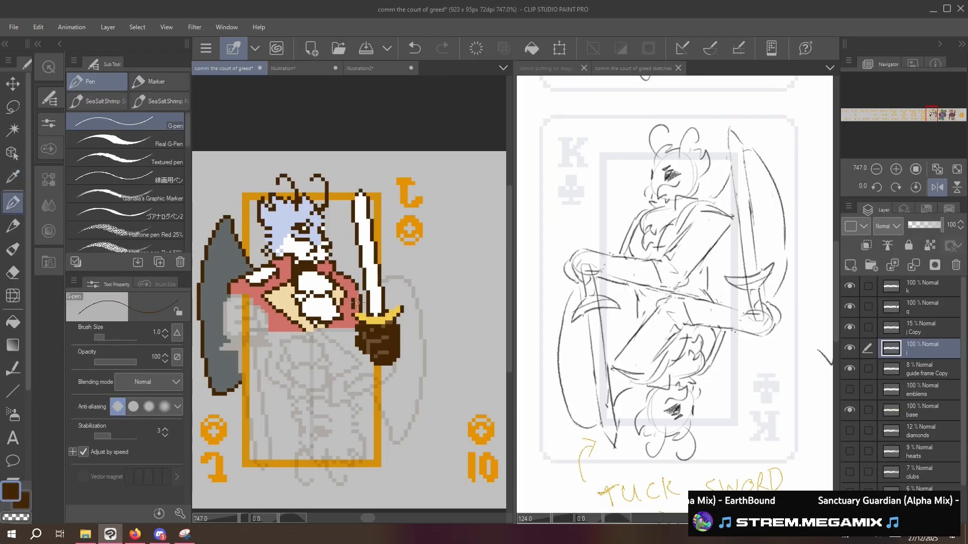
{"action": "left_click", "coordinate": [359, 304], "text": "alt"}
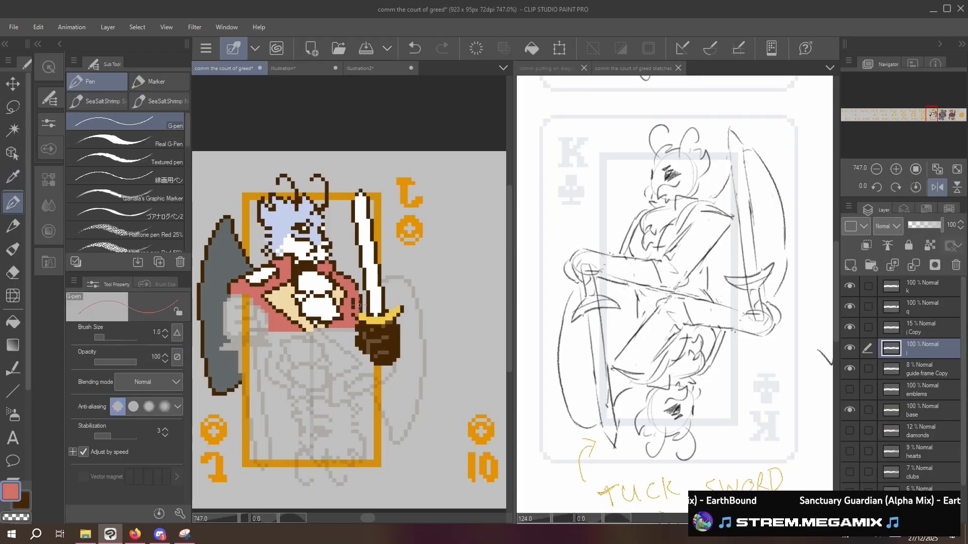
{"action": "left_click", "coordinate": [357, 316], "text": "alt"}
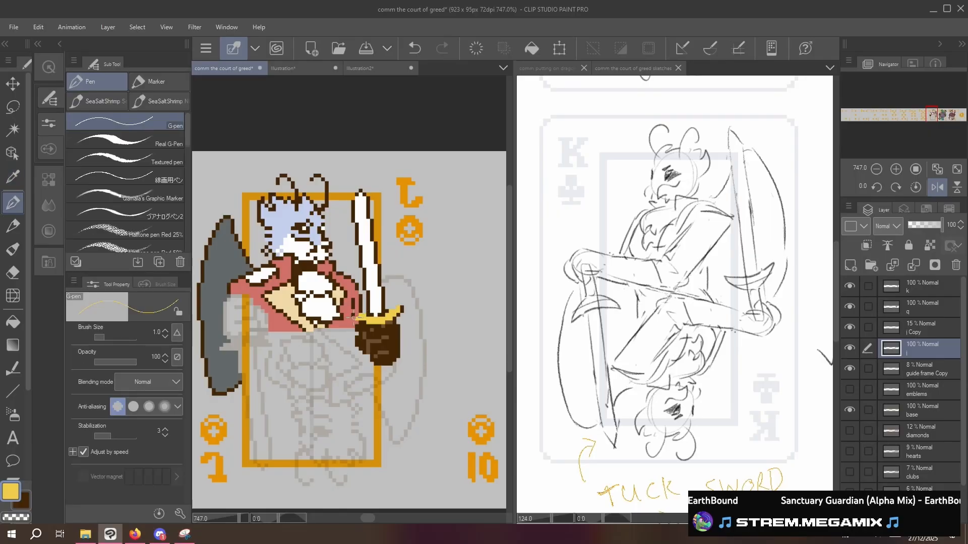
{"action": "left_click", "coordinate": [355, 303], "text": "alt"}
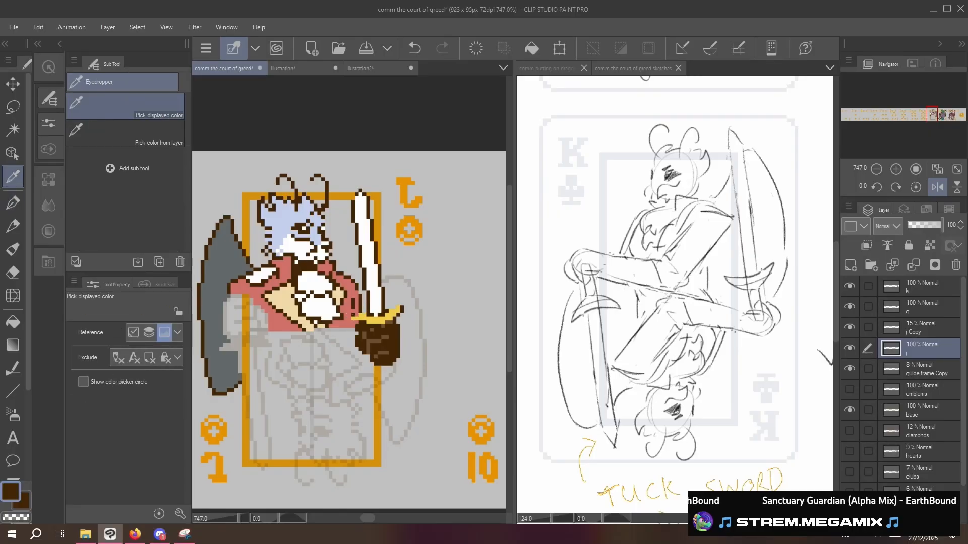
{"action": "key", "text": "ctrl+z"}
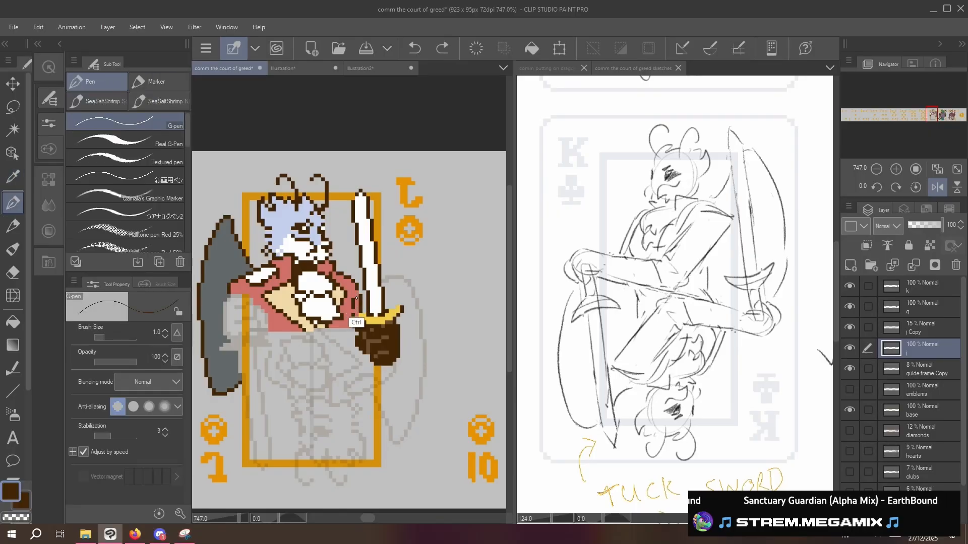
{"action": "left_click", "coordinate": [356, 322]}
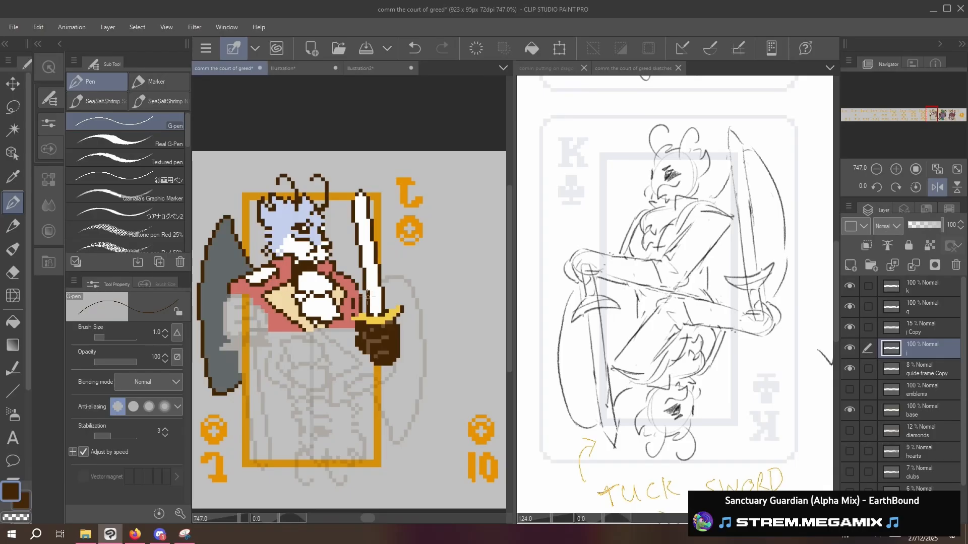
{"action": "left_click", "coordinate": [375, 317], "text": "alt"}
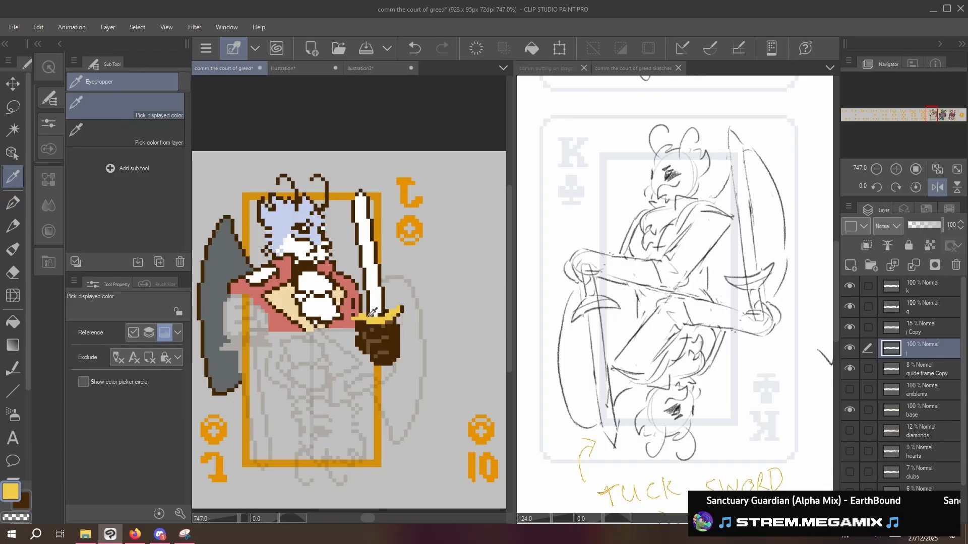
{"action": "left_click", "coordinate": [351, 303], "text": "alt"}
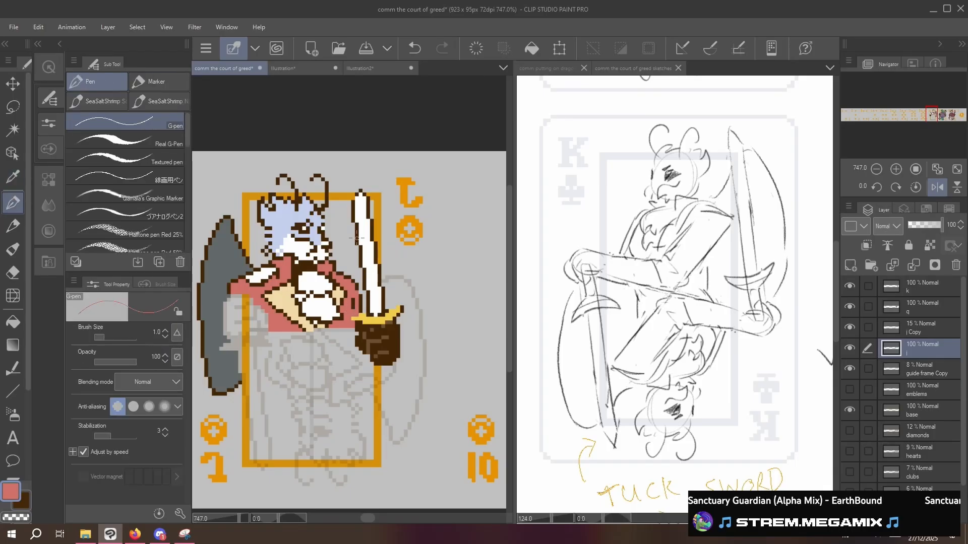
- Touch up the edge between the crossguard and the red garment with sampled dark brown and red, and flip the canvas view back
{"action": "left_click", "coordinate": [366, 307], "text": "alt"}
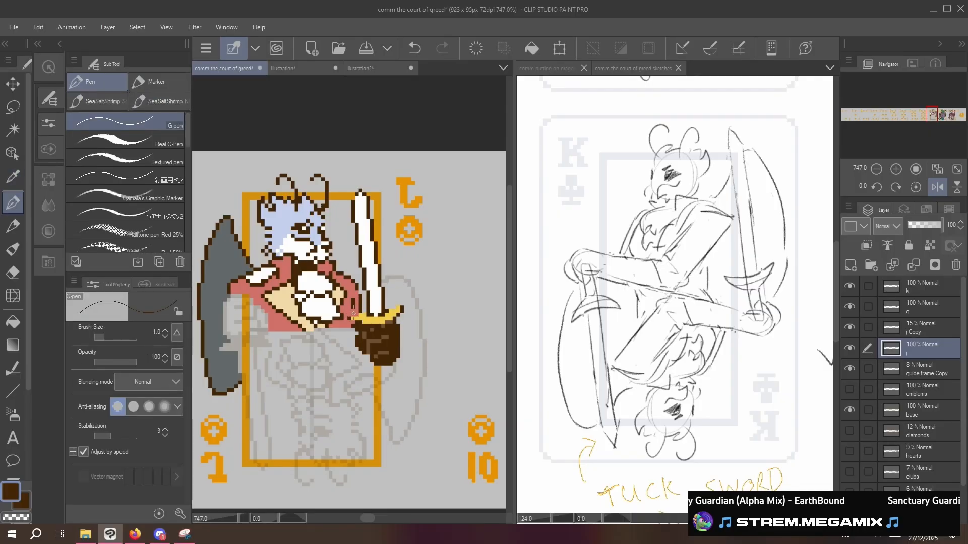
{"action": "key", "text": "ctrl+z"}
{"action": "left_click_drag", "start_coordinate": [353, 313], "coordinate": [349, 326]}
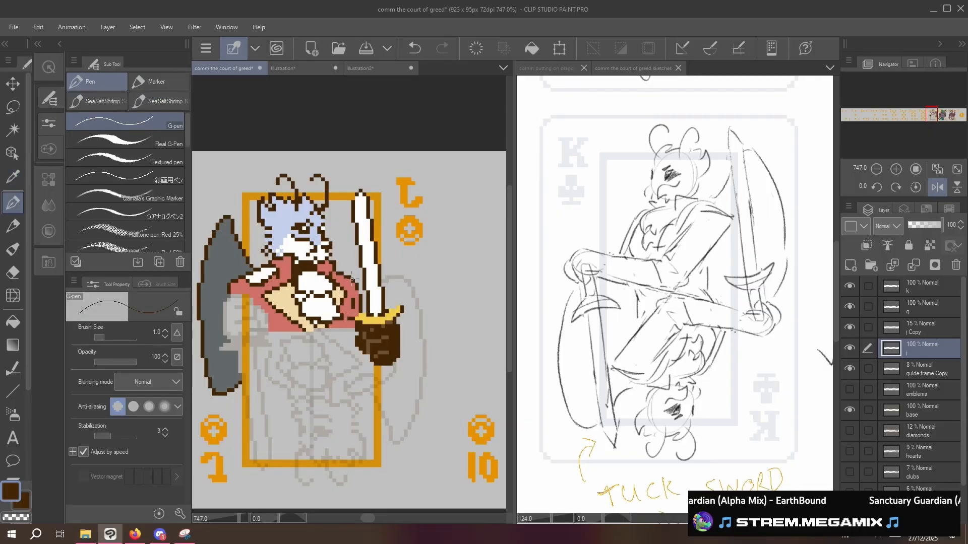
{"action": "left_click", "coordinate": [347, 323], "text": "alt"}
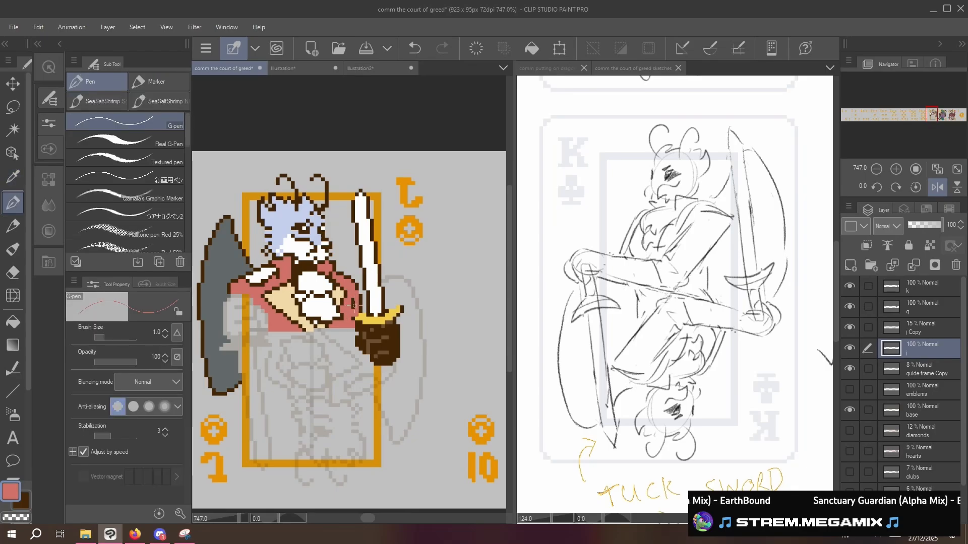
{"action": "key", "text": "alt"}
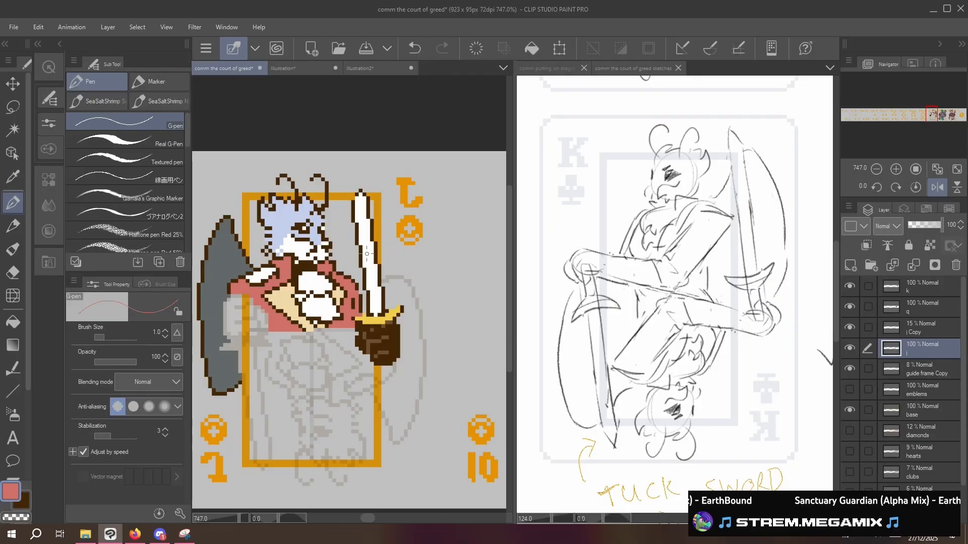
{"action": "left_click", "coordinate": [937, 187]}
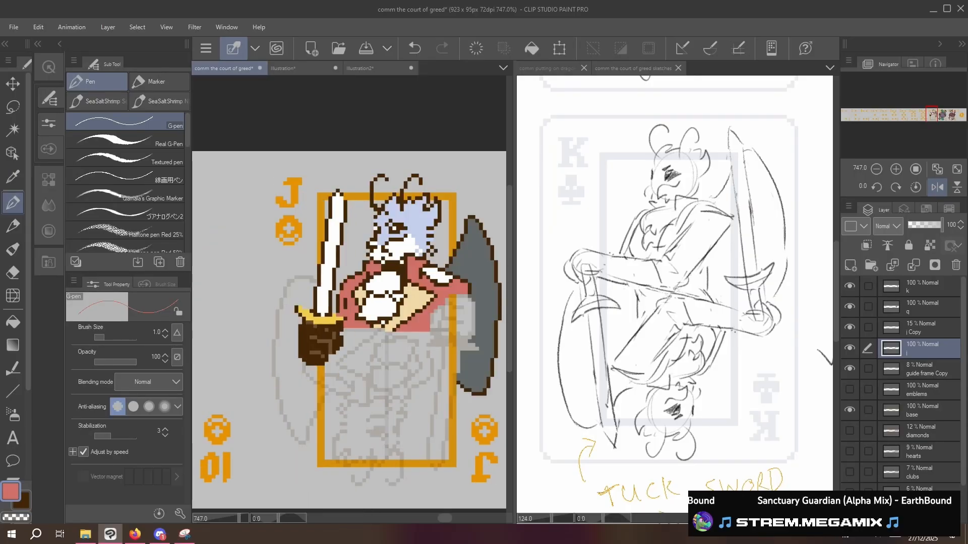
- Refine the crossguard's outer tip using its sampled golden yellow and the transparent colour
{"action": "left_click", "coordinate": [336, 315], "text": "alt"}
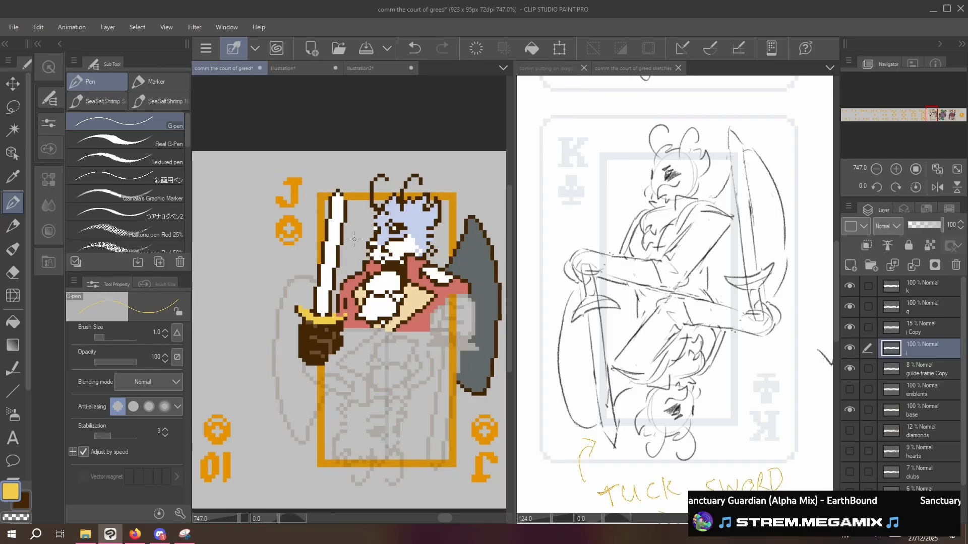
{"action": "key", "text": "c"}
{"action": "left_click", "coordinate": [295, 306]}
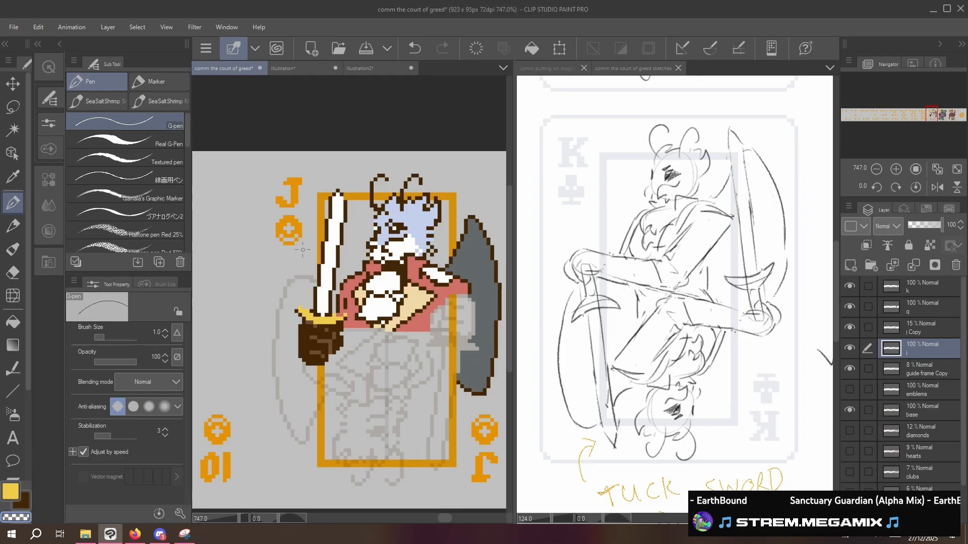
{"action": "left_click", "coordinate": [4, 494]}
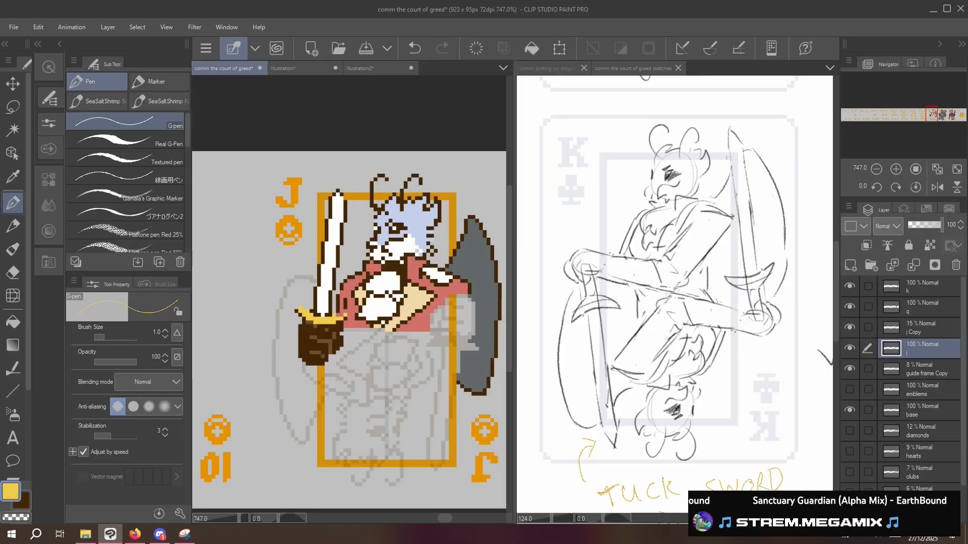
- Set the drawing colour to a light grey and shade the length of the Jack's sword blade with it
{"action": "double_click", "coordinate": [8, 493]}
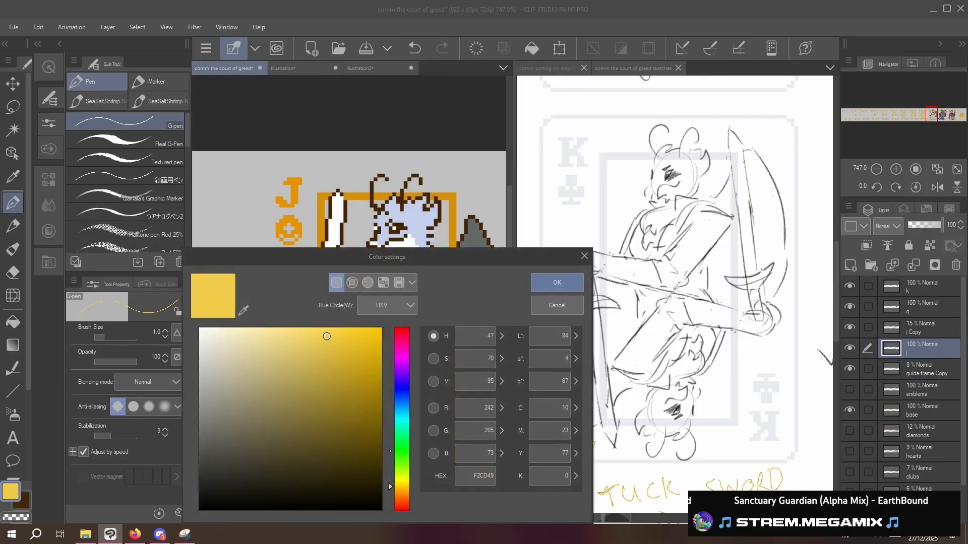
{"action": "left_click", "coordinate": [402, 402]}
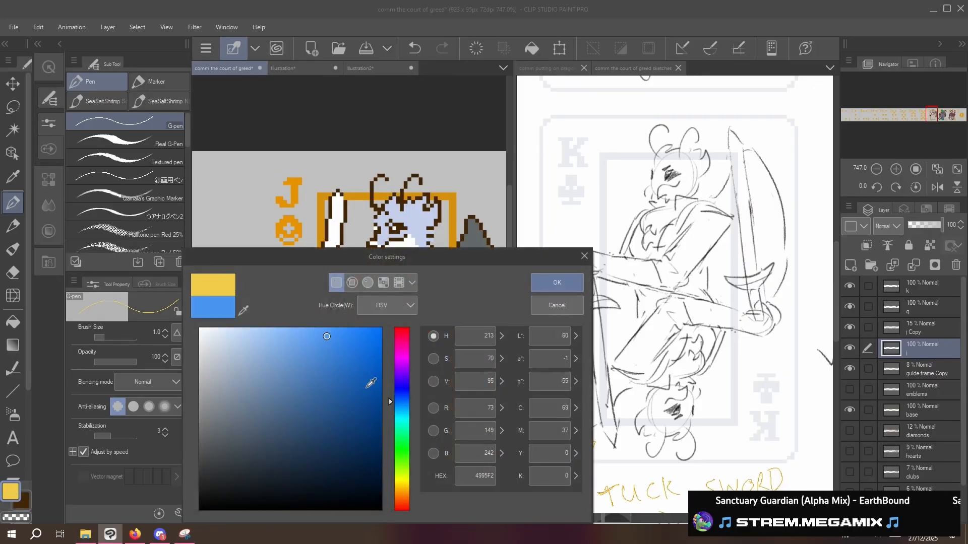
{"action": "left_click", "coordinate": [210, 373]}
{"action": "mouse_move", "coordinate": [210, 374]}
{"action": "left_mouse_down"}
{"action": "mouse_move", "coordinate": [202, 355]}
{"action": "mouse_move", "coordinate": [199, 367]}
{"action": "left_mouse_up"}
{"action": "key", "text": "Return"}
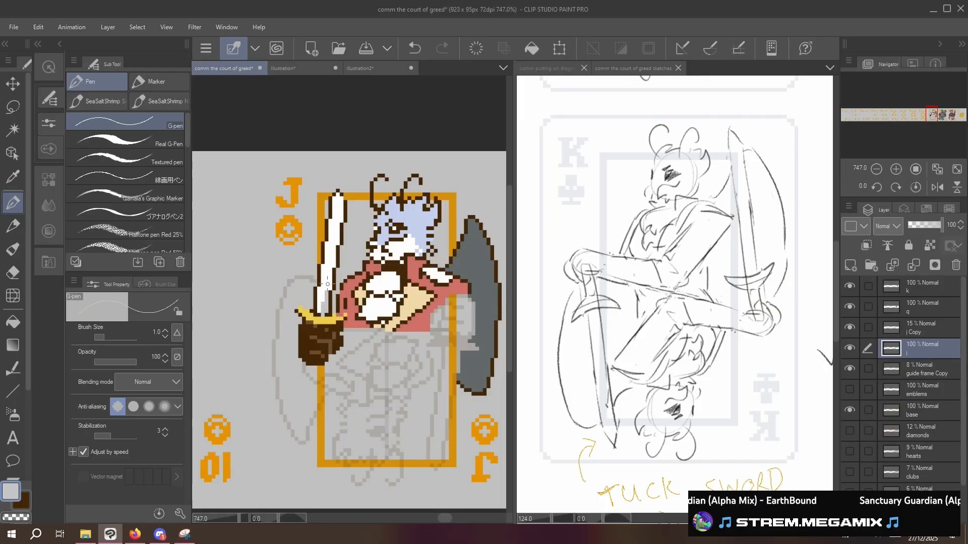
{"action": "mouse_move", "coordinate": [330, 270]}
{"action": "left_mouse_down"}
{"action": "mouse_move", "coordinate": [332, 265]}
{"action": "mouse_move", "coordinate": [333, 240]}
{"action": "mouse_move", "coordinate": [332, 271]}
{"action": "left_mouse_up"}
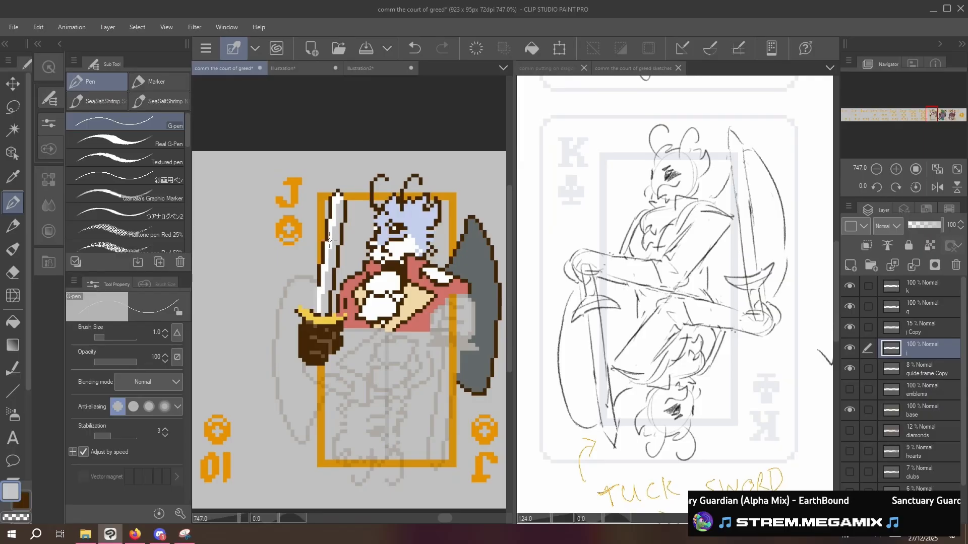
- Show the white card background layer and fill the sword blade's outer outline with the light grey
{"action": "scroll", "coordinate": [902, 383], "scroll_direction": "down", "scroll_amount": 2}
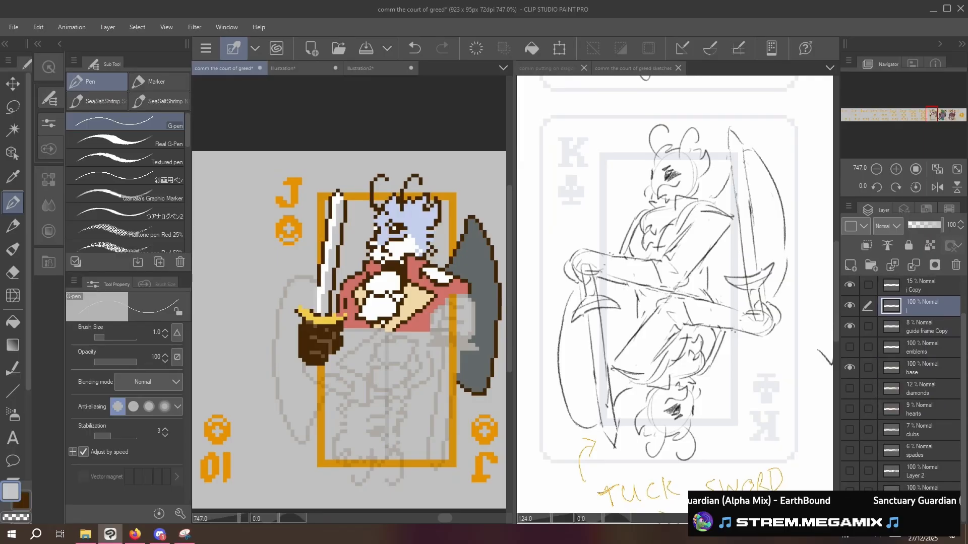
{"action": "left_click", "coordinate": [851, 490]}
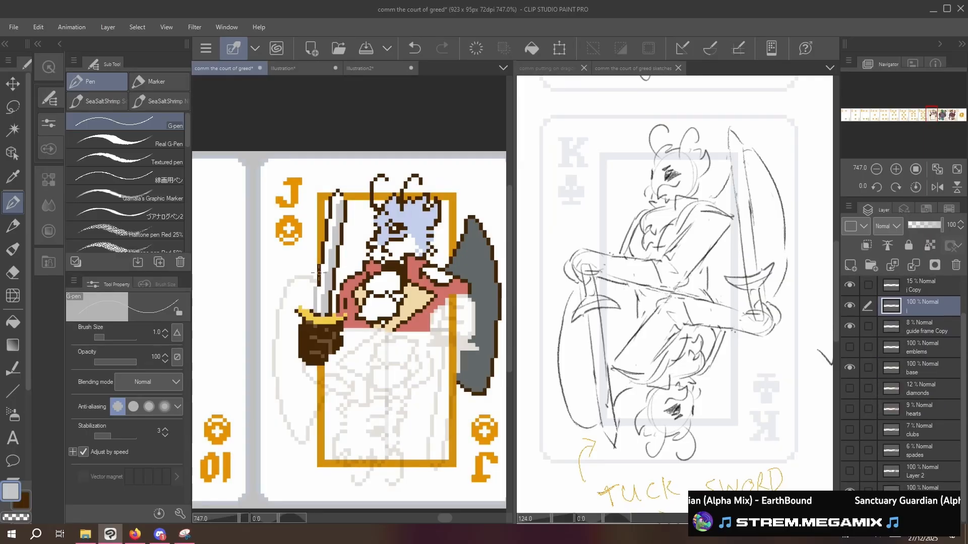
{"action": "left_click_drag", "start_coordinate": [321, 268], "coordinate": [318, 281]}
{"action": "key", "text": "ctrl+z"}
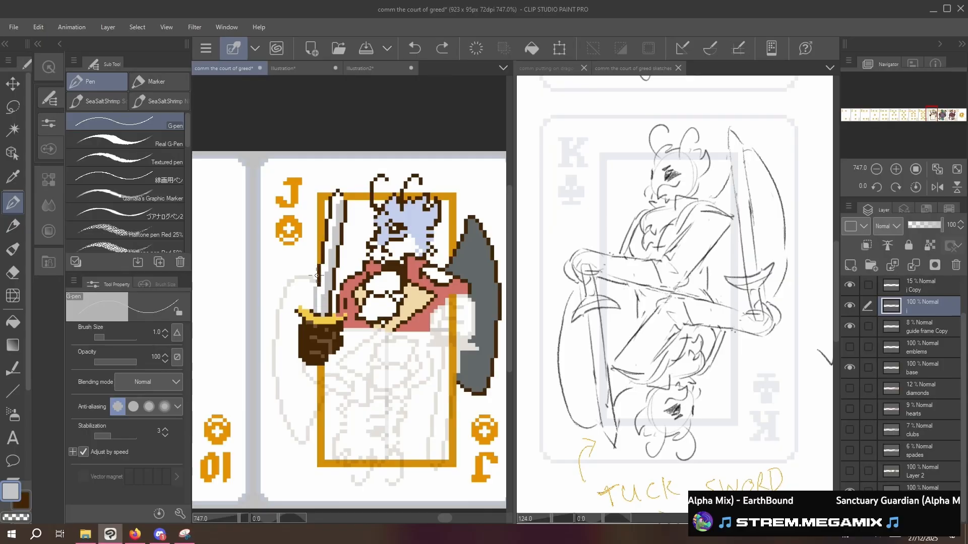
{"action": "key", "text": "g"}
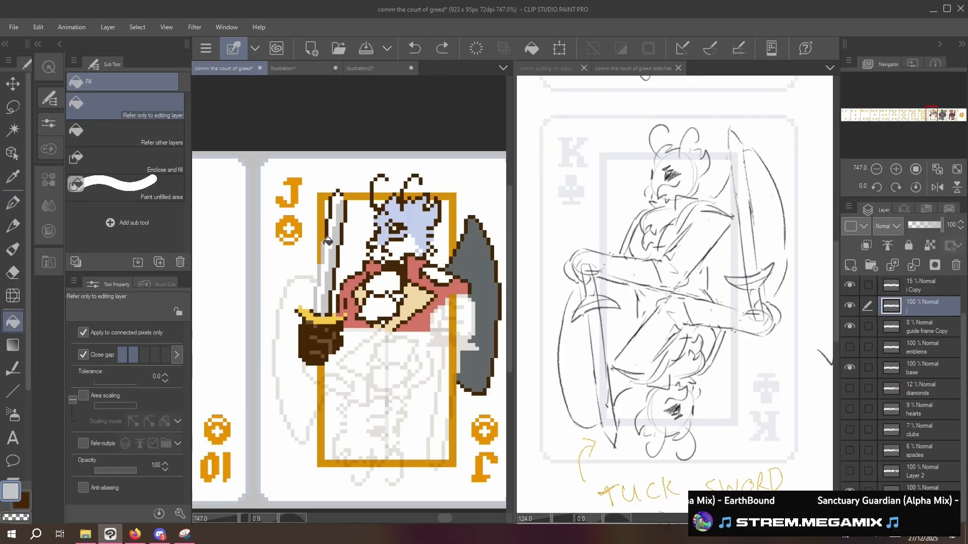
{"action": "left_click", "coordinate": [335, 205]}
{"action": "key", "text": "p"}
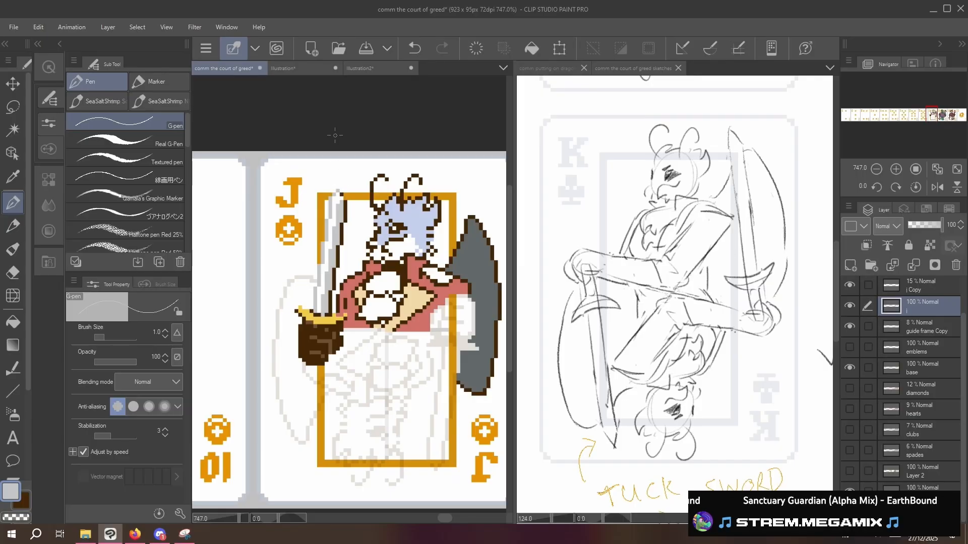
- Recolour the sword blade's inner outline with the dark grey sampled from the shape behind the Jack's shoulder
{"action": "left_click", "coordinate": [465, 248], "text": "alt"}
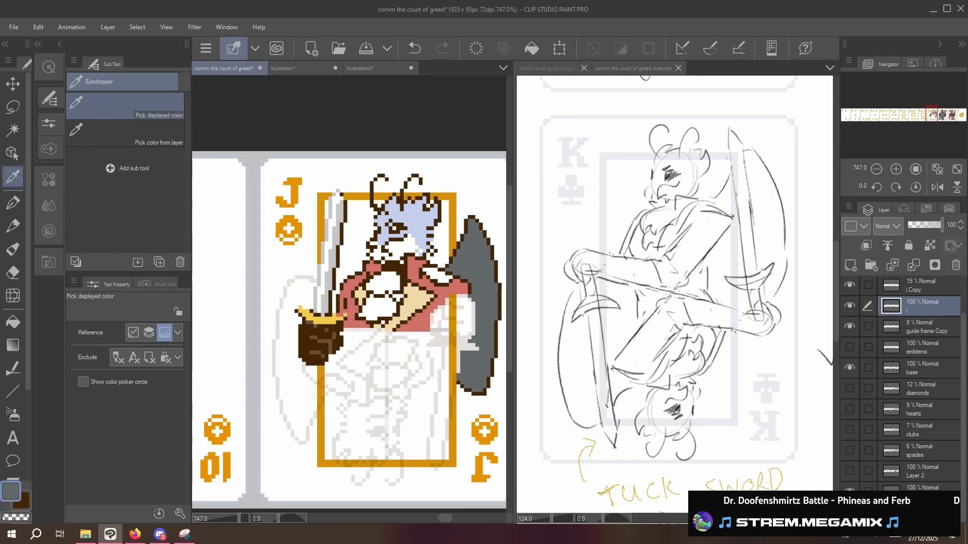
{"action": "left_click_drag", "start_coordinate": [330, 292], "coordinate": [330, 303]}
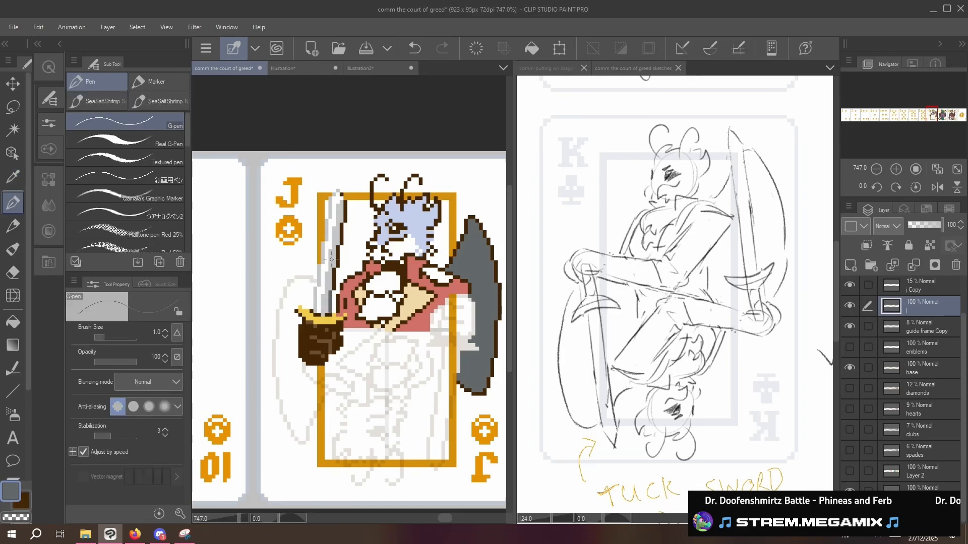
{"action": "key", "text": "g"}
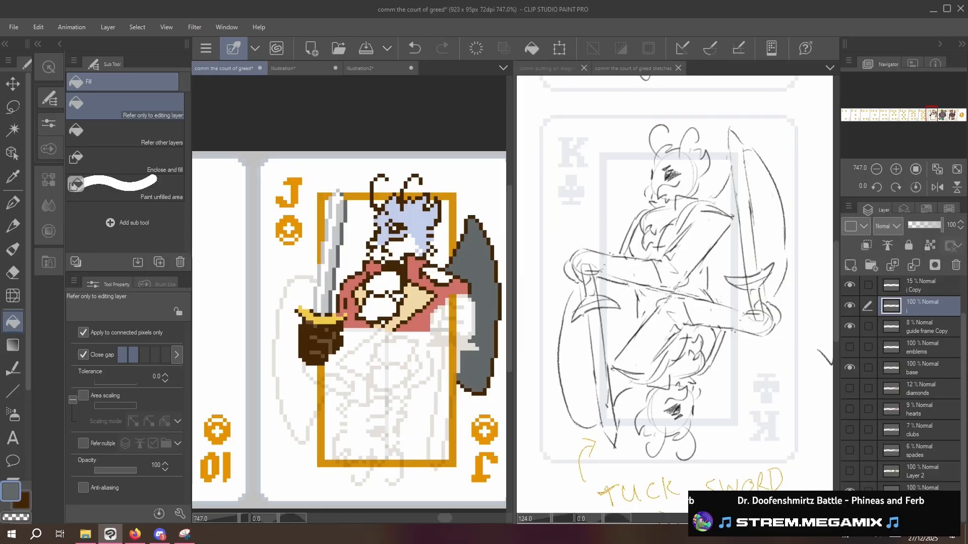
- Flip the canvas view, extend and tidy the curled antenna tips with sampled dark brown, and flip the view back
{"action": "left_click", "coordinate": [937, 187]}
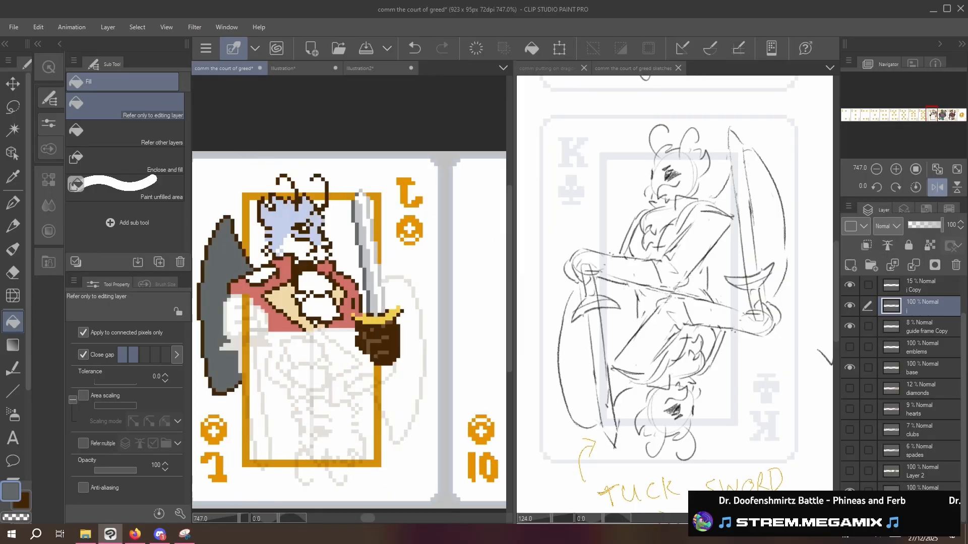
{"action": "left_click", "coordinate": [286, 175], "text": "alt"}
{"action": "key", "text": "p"}
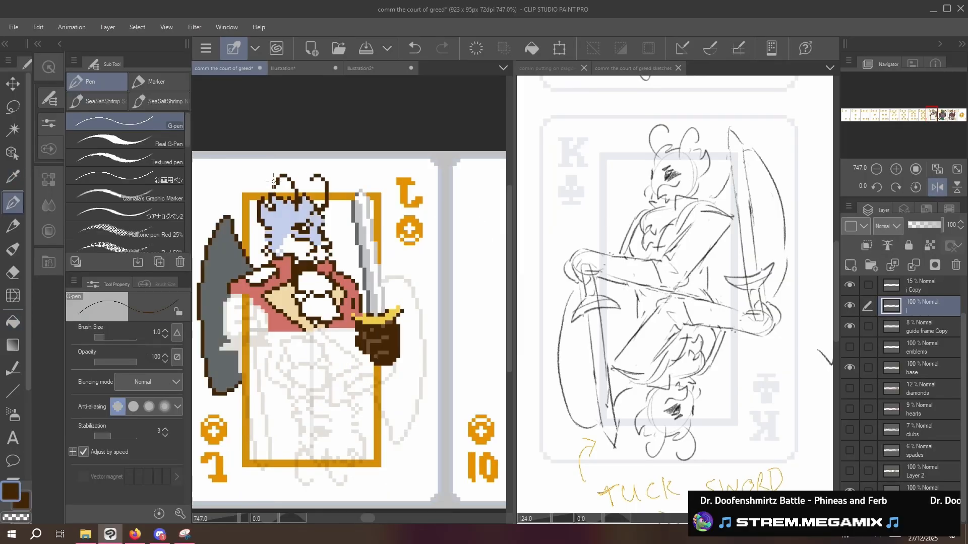
{"action": "key", "text": "c"}
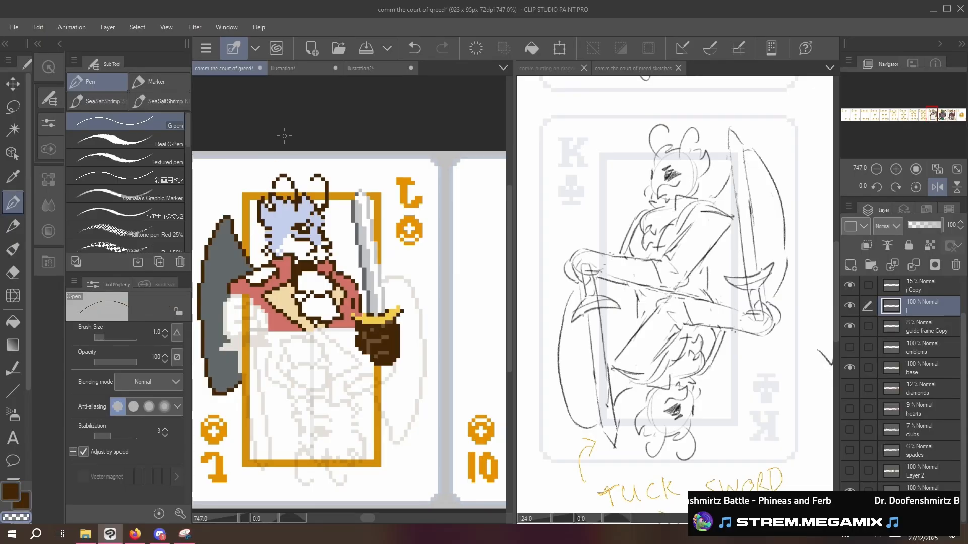
{"action": "key", "text": "p"}
{"action": "key", "text": "p"}
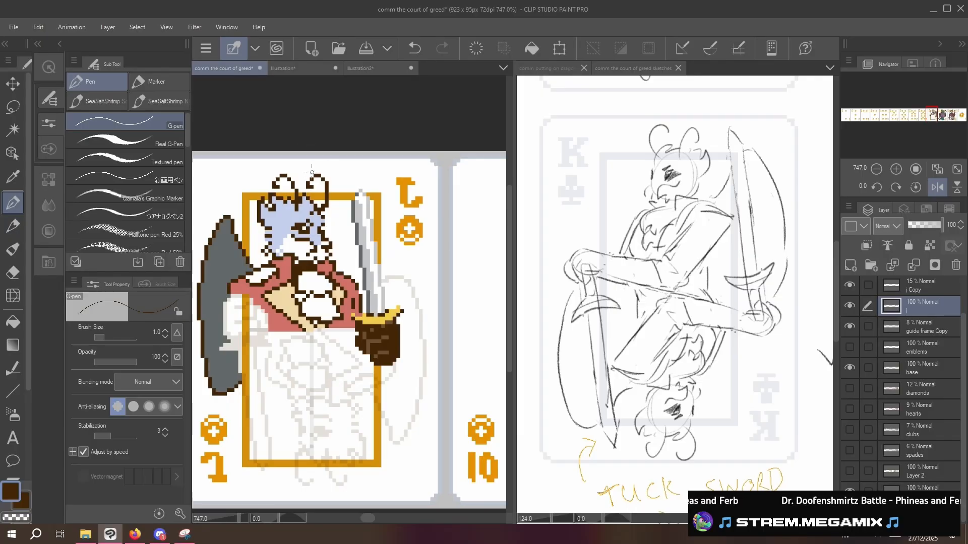
{"action": "left_click", "coordinate": [937, 187]}
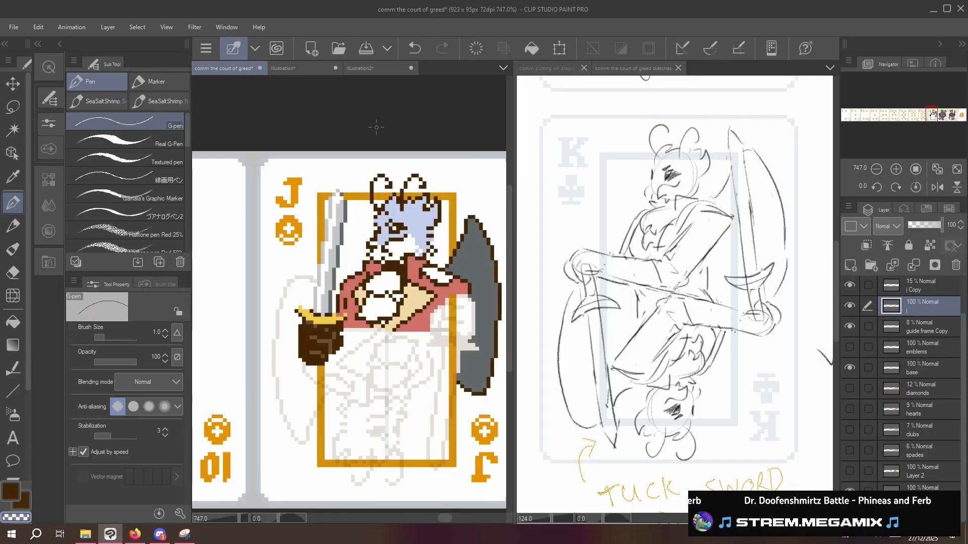
- Touch up the sword blade with sampled light and dark grey, and trim the hand's brown pixels below the crossguard
{"action": "left_click", "coordinate": [406, 208], "text": "alt"}
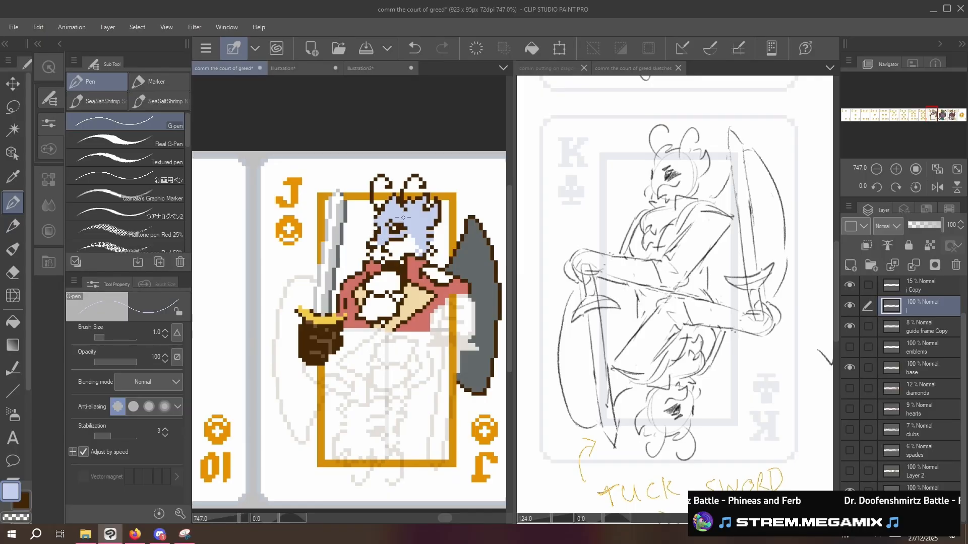
{"action": "key", "text": "i"}
{"action": "left_click", "coordinate": [329, 285]}
{"action": "left_click", "coordinate": [373, 232]}
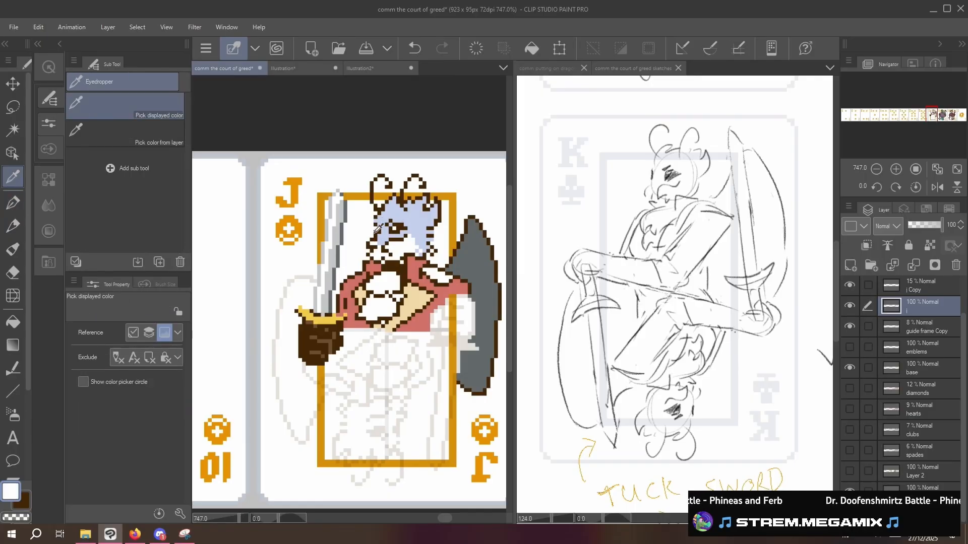
{"action": "left_click", "coordinate": [382, 208]}
{"action": "key", "text": "p"}
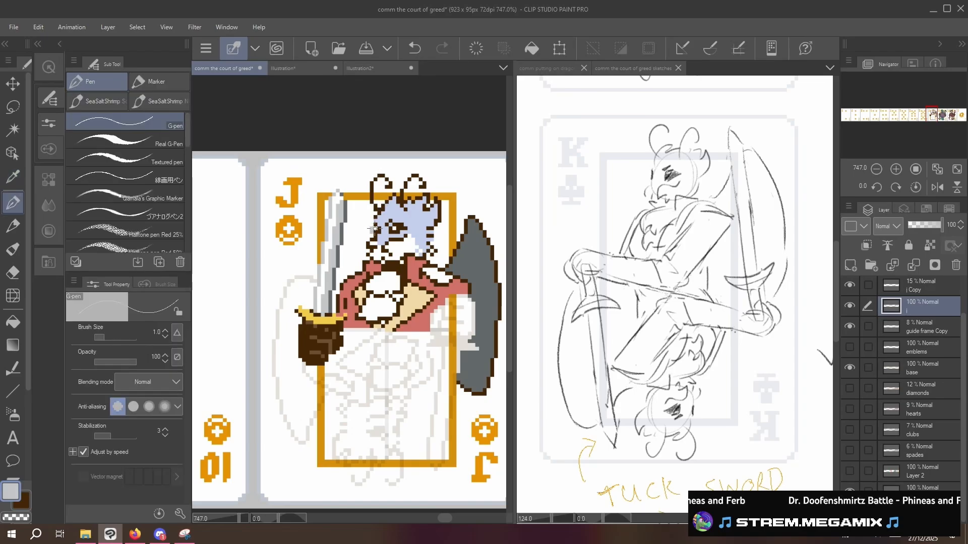
{"action": "key", "text": "i"}
{"action": "left_click", "coordinate": [467, 232]}
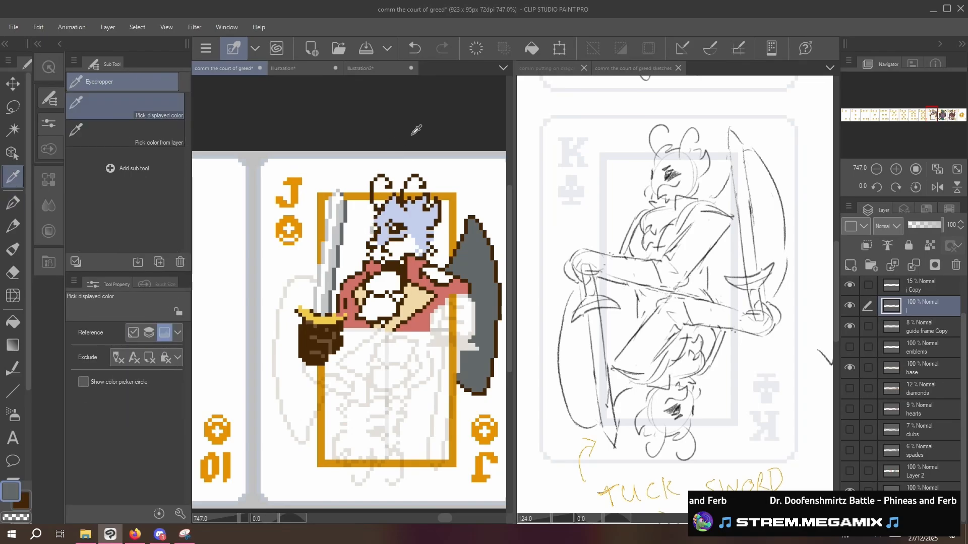
{"action": "key", "text": "p"}
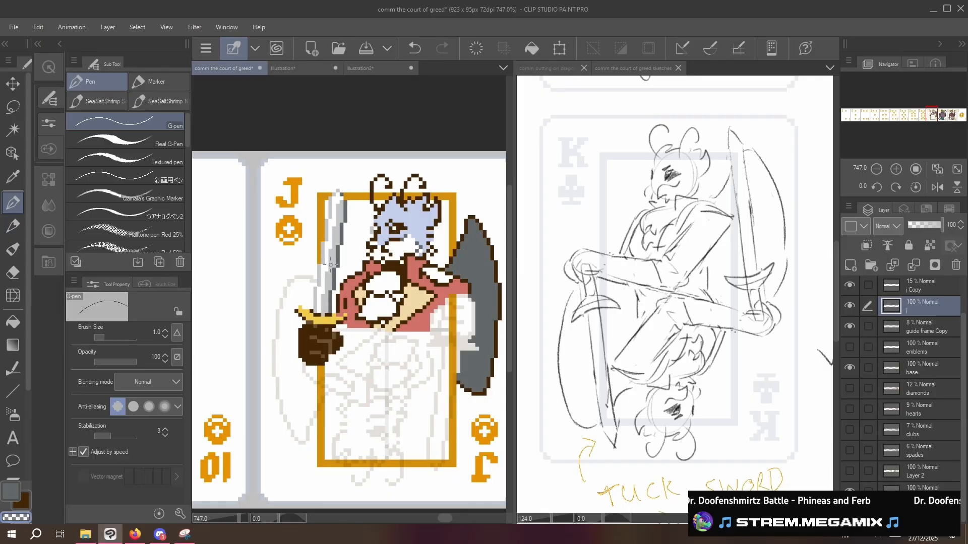
- Lasso the inner edge of the brown sword hand, nudge it up slightly, deselect, and touch up the hand in dark brown
{"action": "key", "text": "m"}
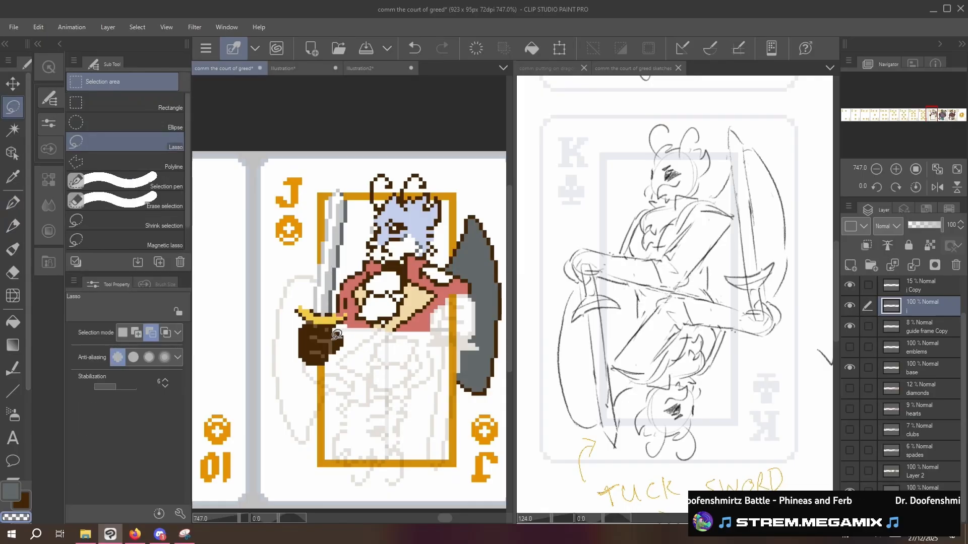
{"action": "mouse_move", "coordinate": [337, 334]}
{"action": "left_mouse_down"}
{"action": "mouse_move", "coordinate": [339, 362]}
{"action": "mouse_move", "coordinate": [336, 333]}
{"action": "left_mouse_up"}
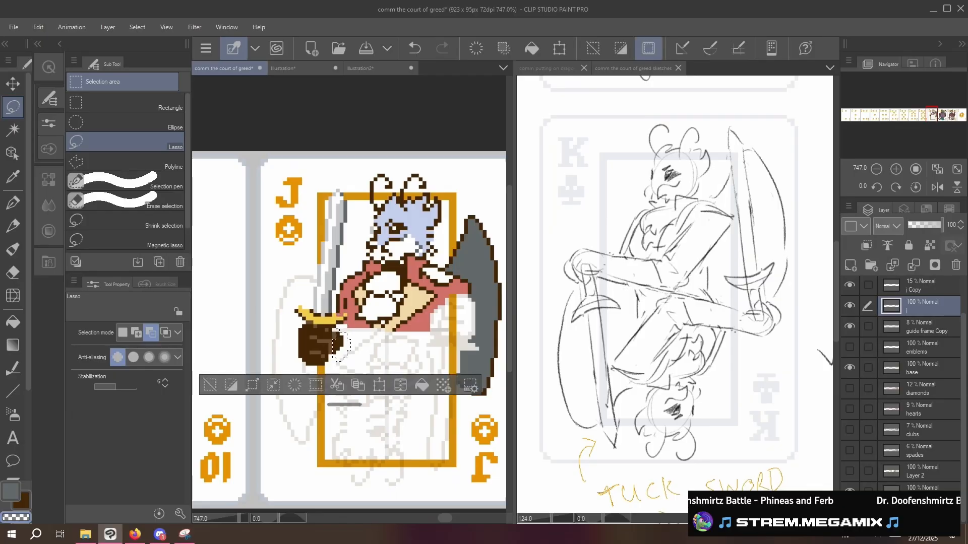
{"action": "left_click", "coordinate": [13, 83]}
{"action": "key", "text": "Up"}
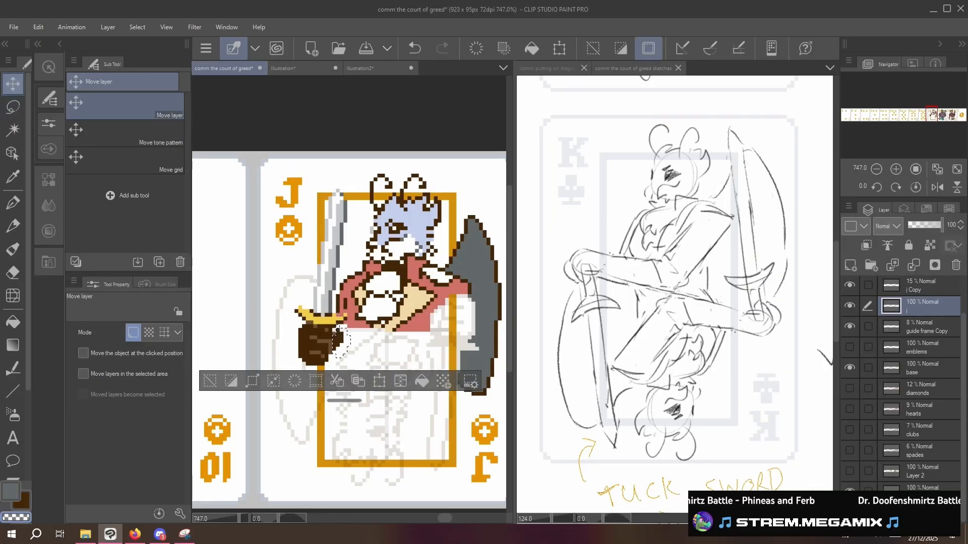
{"action": "key", "text": "ctrl+d"}
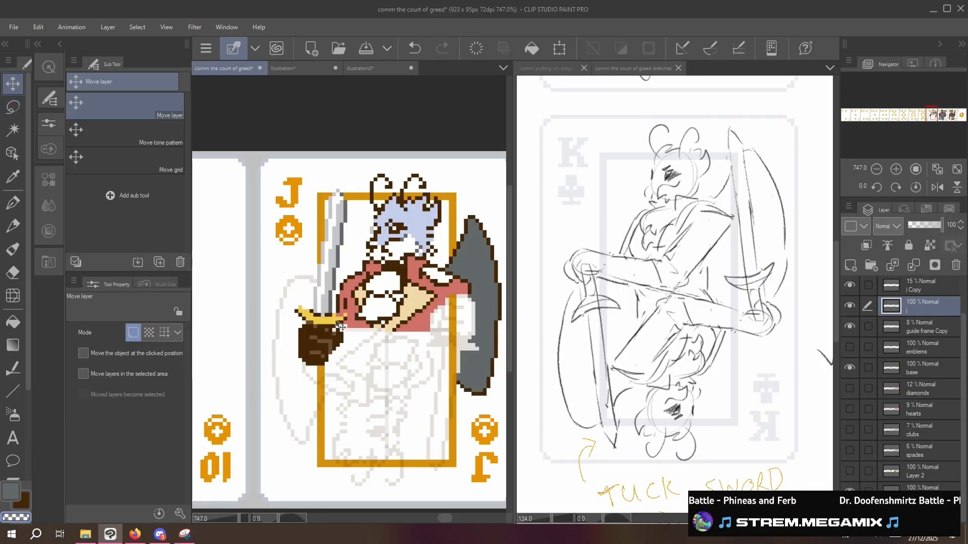
{"action": "key", "text": "p"}
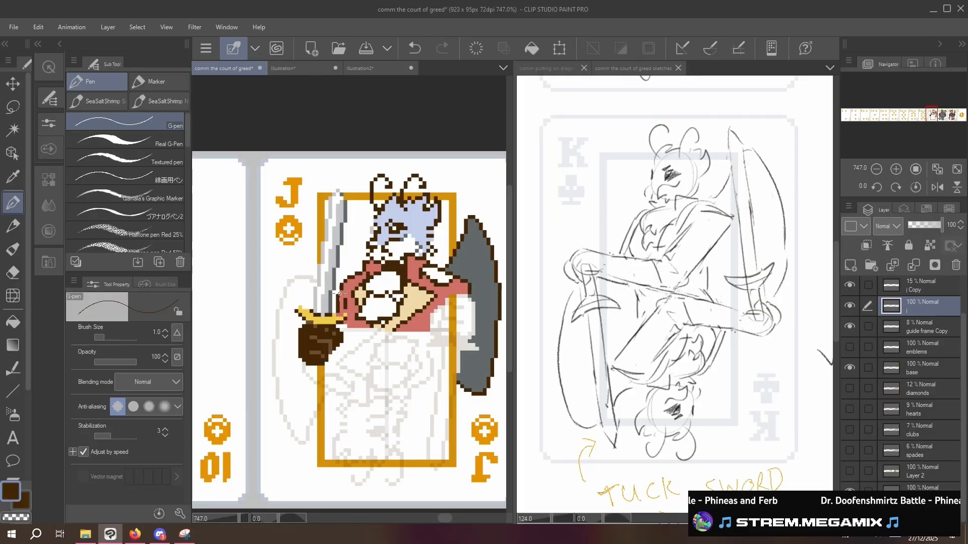
- Touch up the top of the sword hand below the crossguard with medium brown and dark brown sampled from the hand
{"action": "key", "text": "i"}
{"action": "key", "text": "p"}
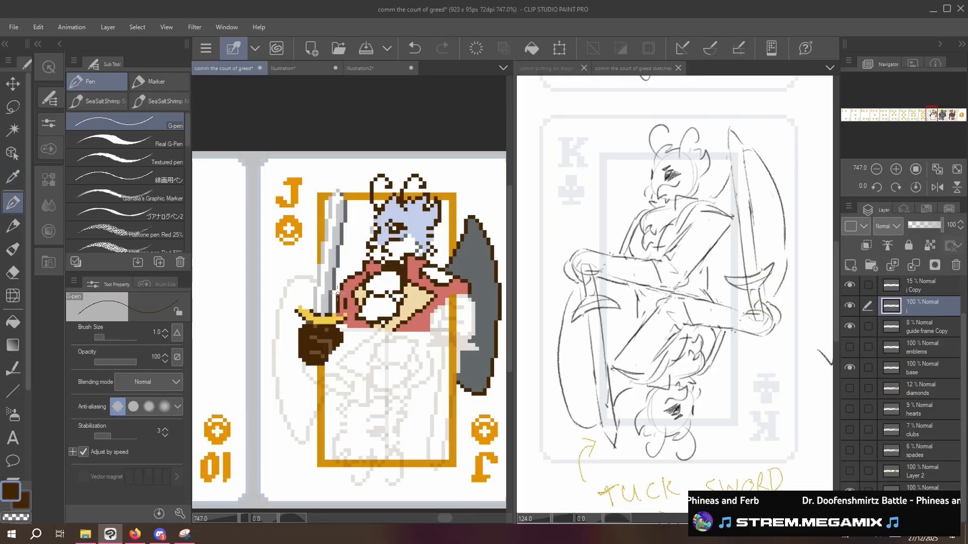
{"action": "key", "text": "i"}
{"action": "left_click", "coordinate": [331, 330]}
{"action": "key", "text": "p"}
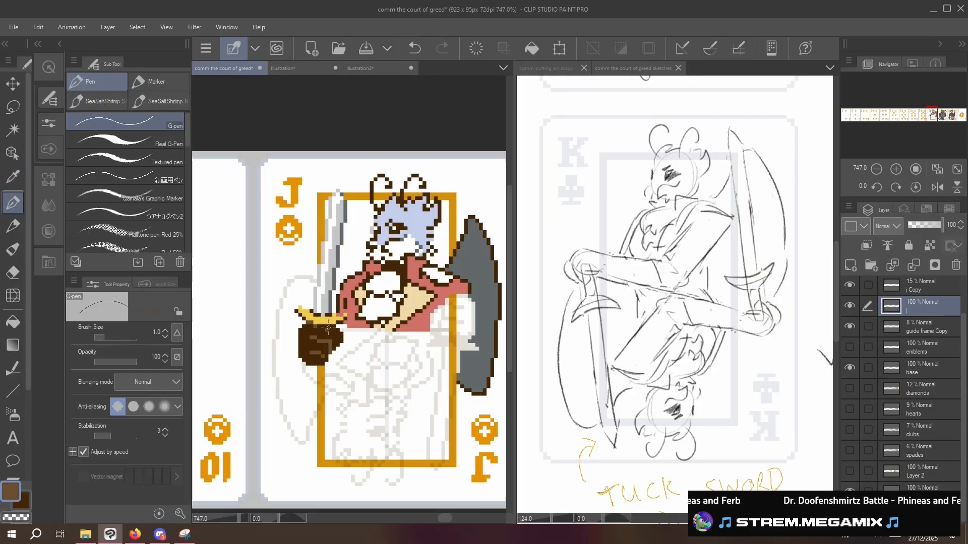
{"action": "key", "text": "i"}
{"action": "left_click", "coordinate": [342, 330]}
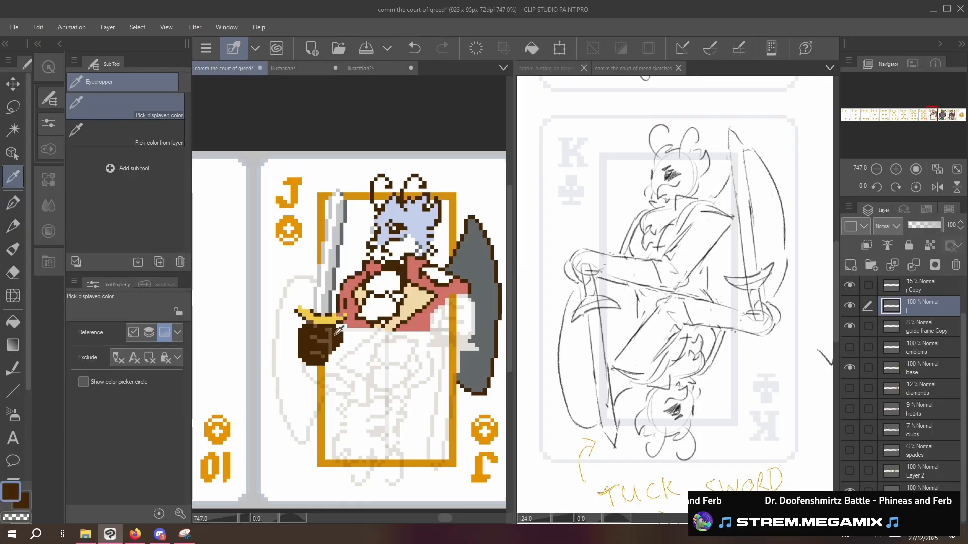
{"action": "key", "text": "p"}
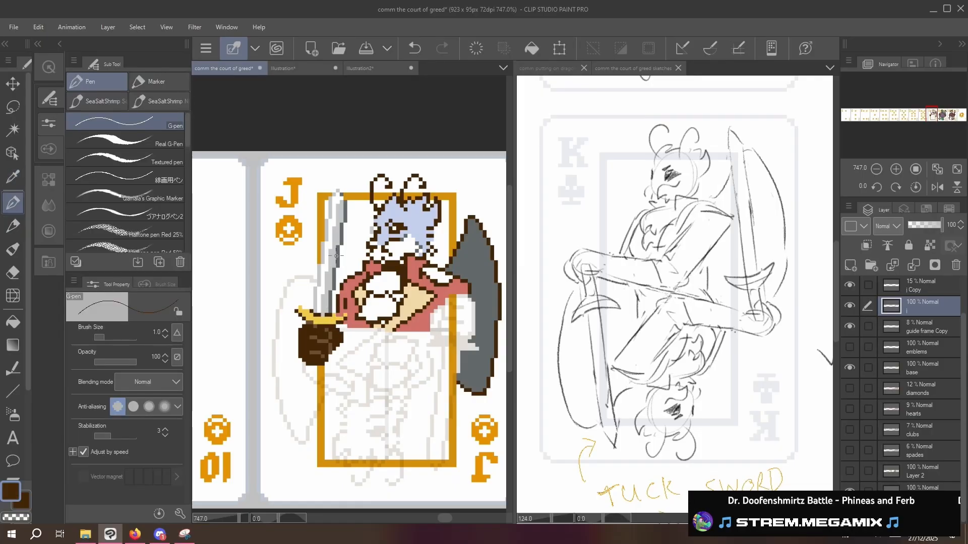
- Refine the finger highlights on the sword hand in sampled medium brown, and resample the hand's dark brown for touch-ups
{"action": "key", "text": "i"}
{"action": "left_click", "coordinate": [322, 348]}
{"action": "key", "text": "p"}
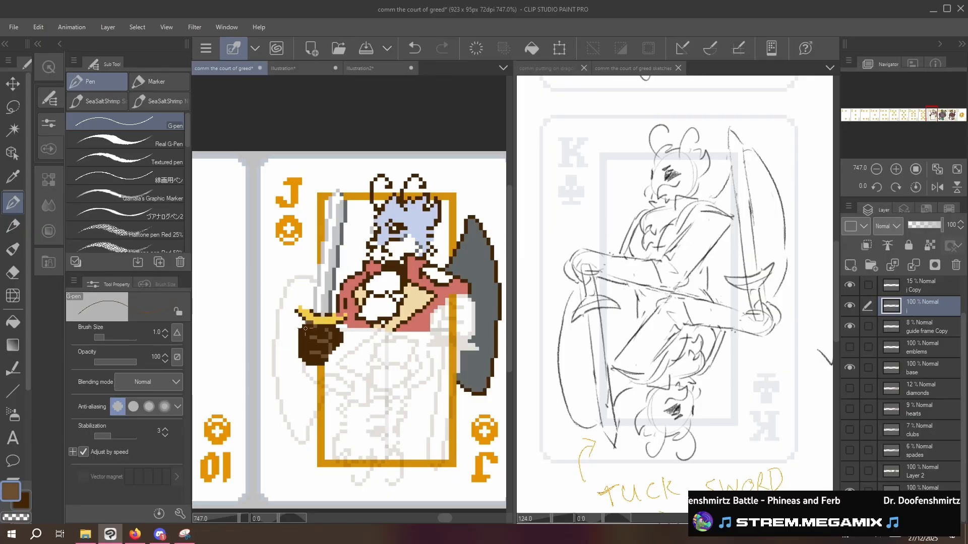
{"action": "key", "text": "p"}
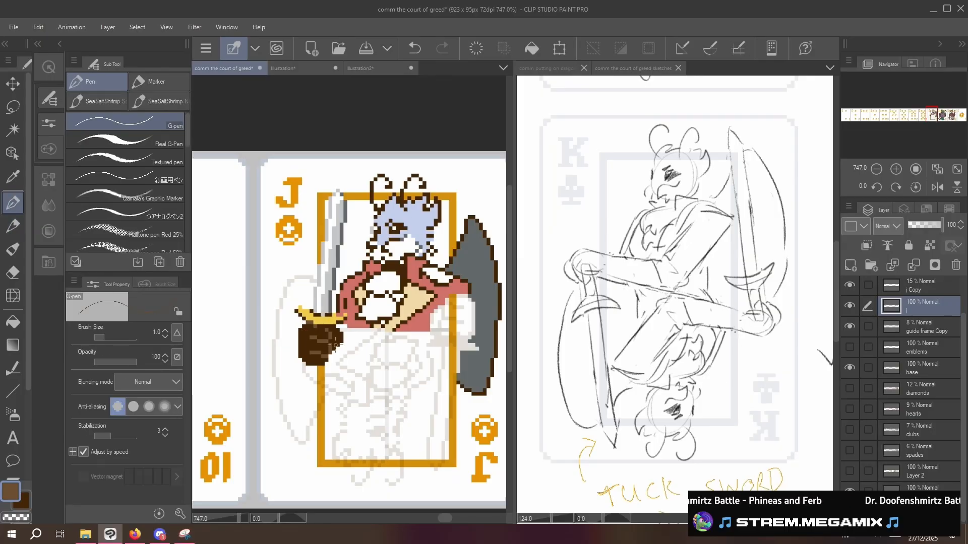
{"action": "key", "text": "i"}
{"action": "left_click", "coordinate": [341, 333]}
{"action": "key", "text": "p"}
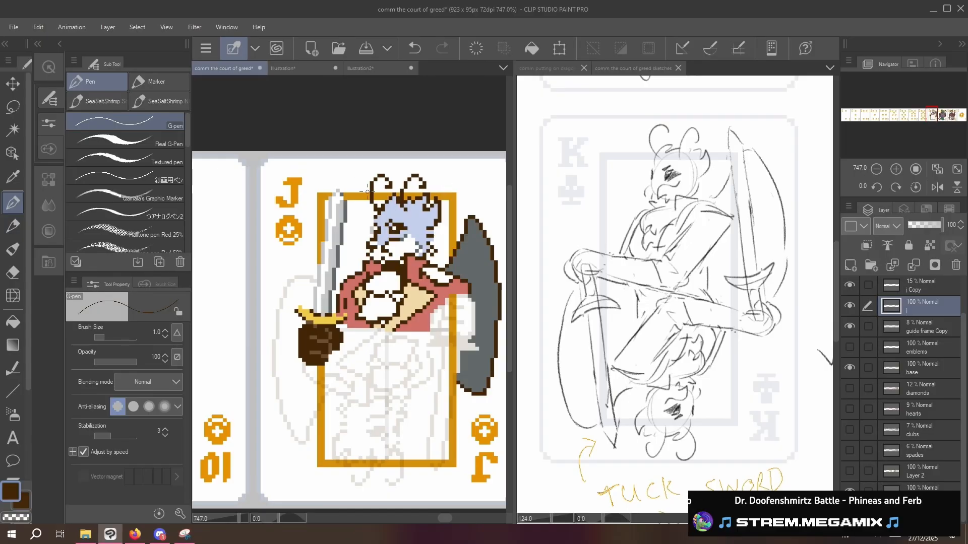
- Shade the Jack's white chest fluff with sampled light grey pixels, undoing and redrawing misplaced strokes
{"action": "left_click", "coordinate": [369, 234], "text": "alt"}
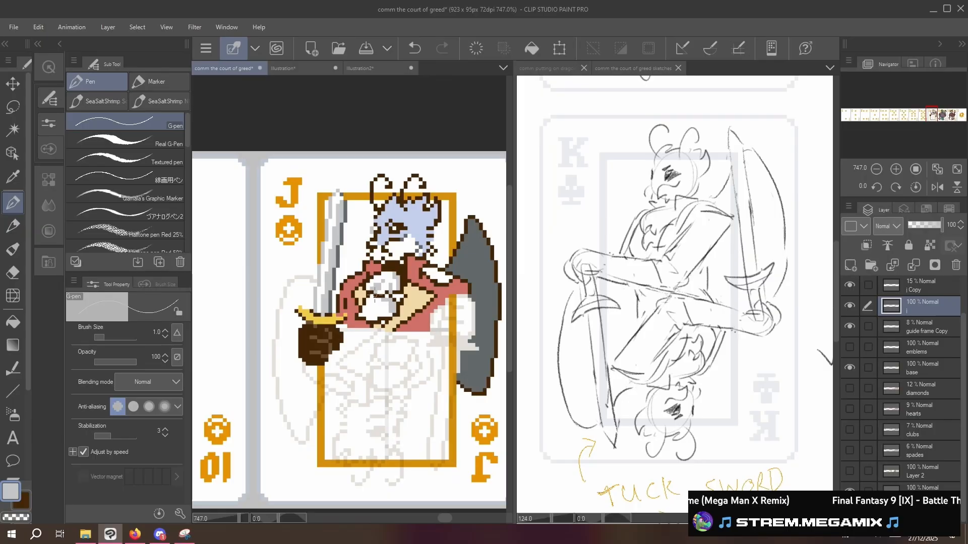
{"action": "key", "text": "ctrl+z"}
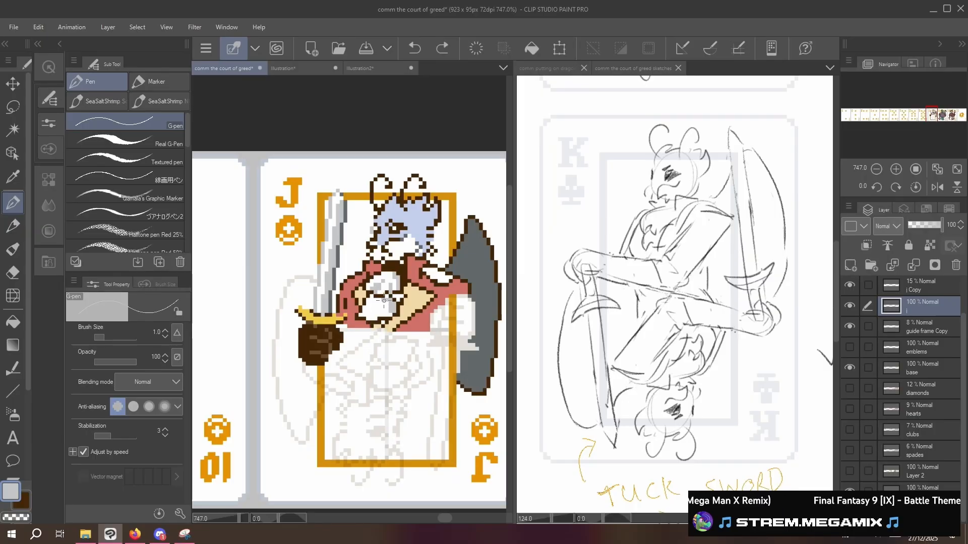
{"action": "left_click", "coordinate": [383, 301]}
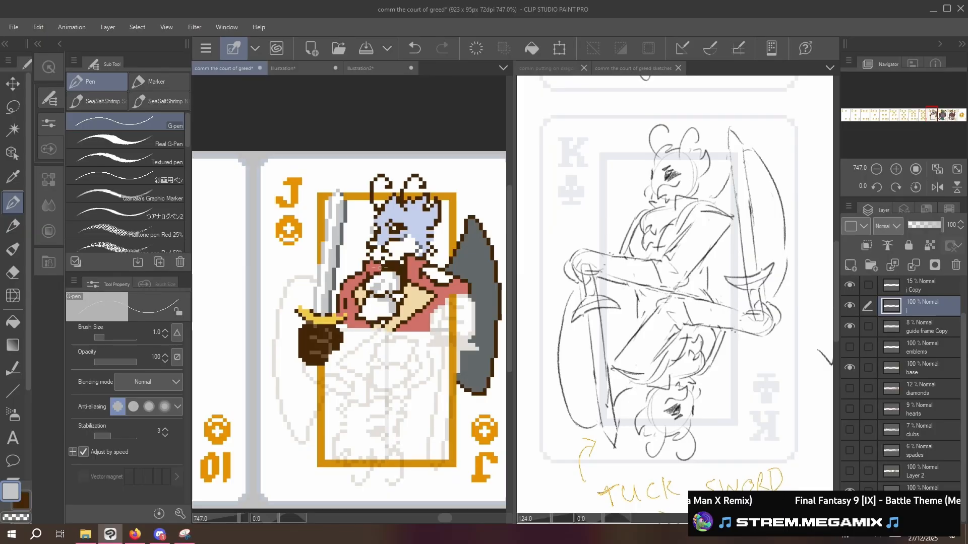
{"action": "key", "text": "ctrl+z"}
{"action": "left_click", "coordinate": [387, 314]}
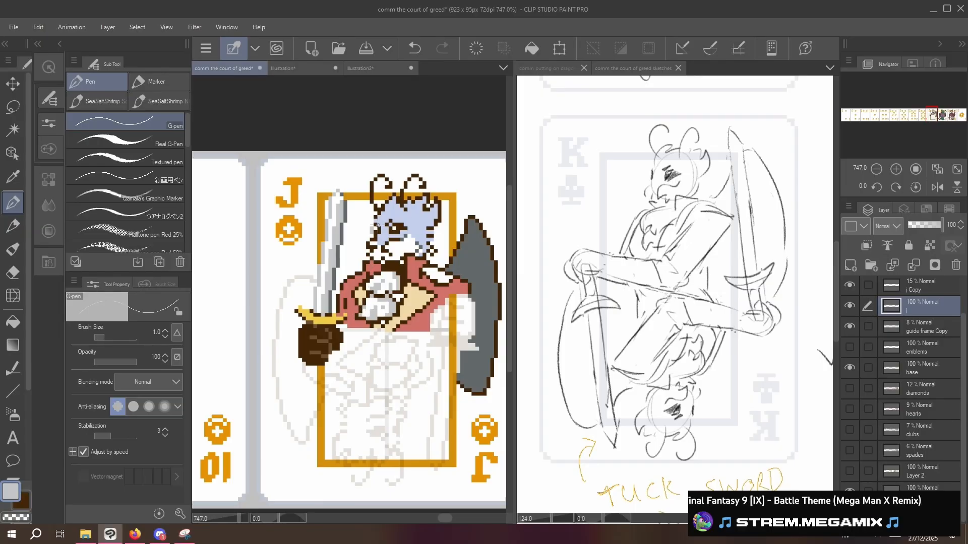
- Flip the canvas view and fill the chest fluff's grey shading with the tan sampled from the neighbouring chest area
{"action": "left_click", "coordinate": [937, 187]}
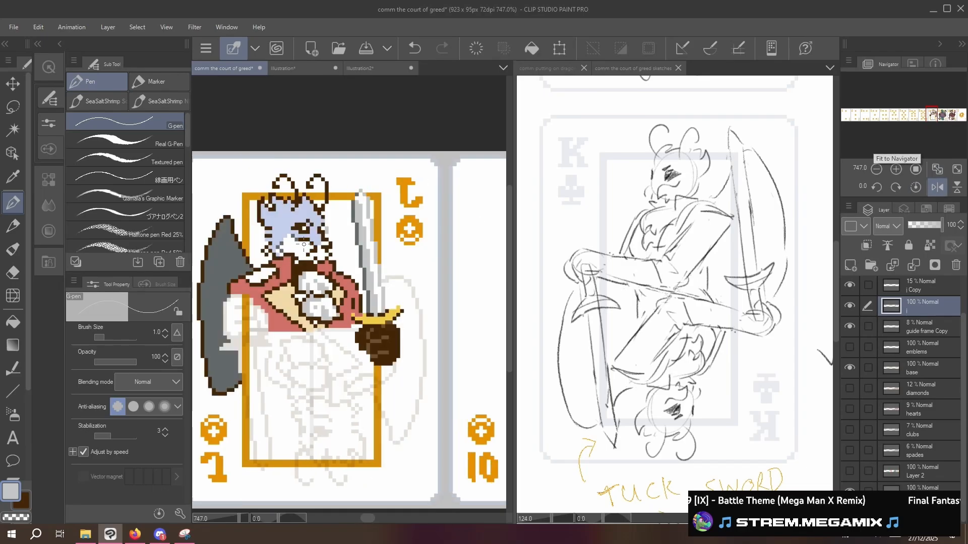
{"action": "key", "text": "i"}
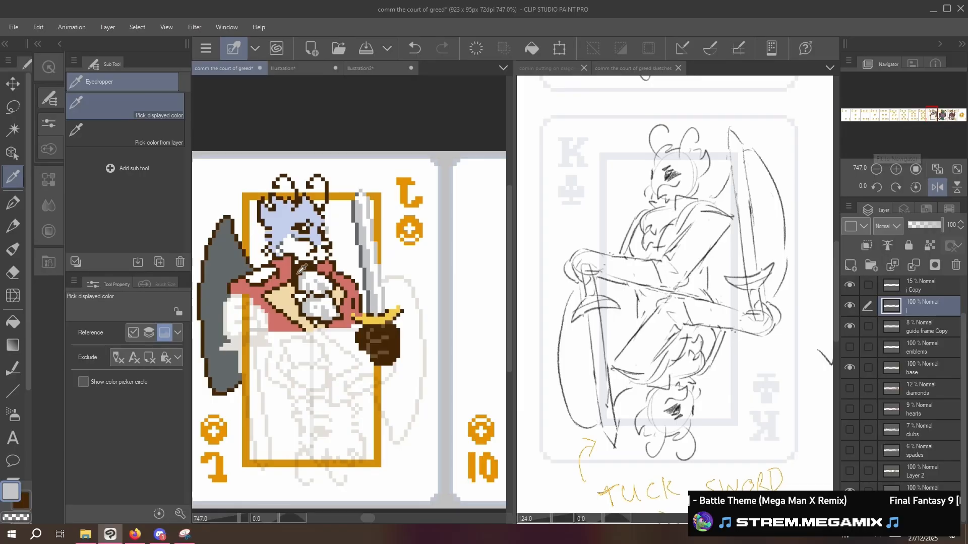
{"action": "left_click", "coordinate": [290, 295]}
{"action": "key", "text": "g"}
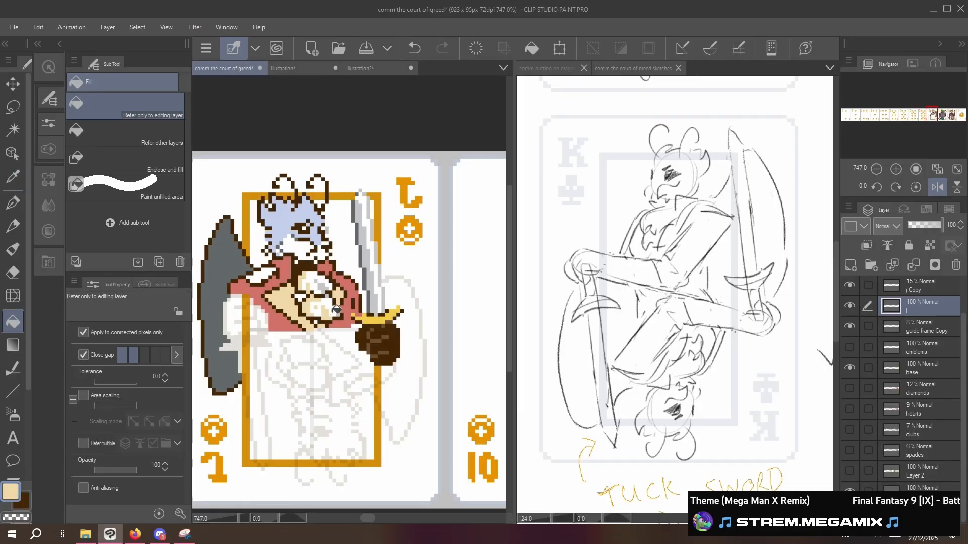
{"action": "left_click", "coordinate": [324, 280]}
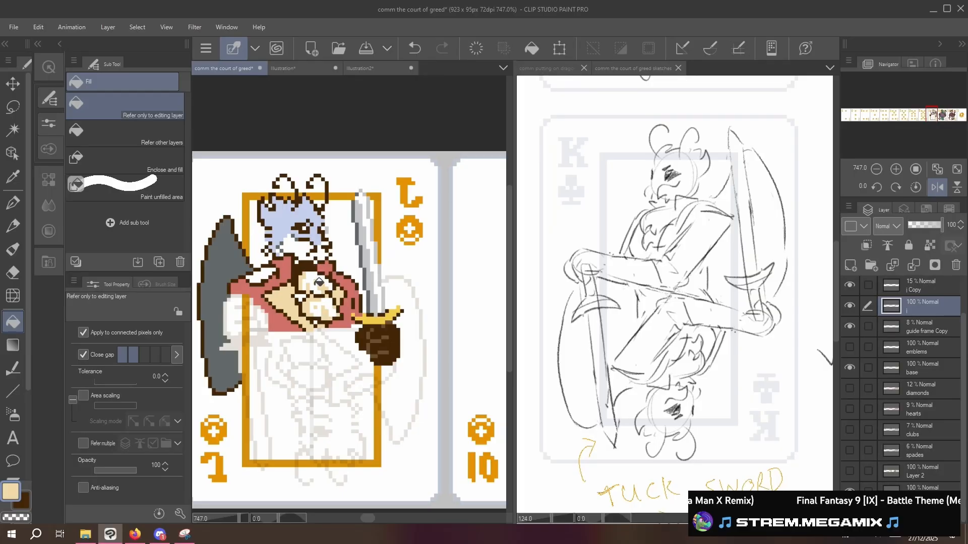
- Tidy the chest fluff's shading with sampled white and tan pixels, and flip the canvas view back
{"action": "key", "text": "i"}
{"action": "left_click", "coordinate": [329, 299]}
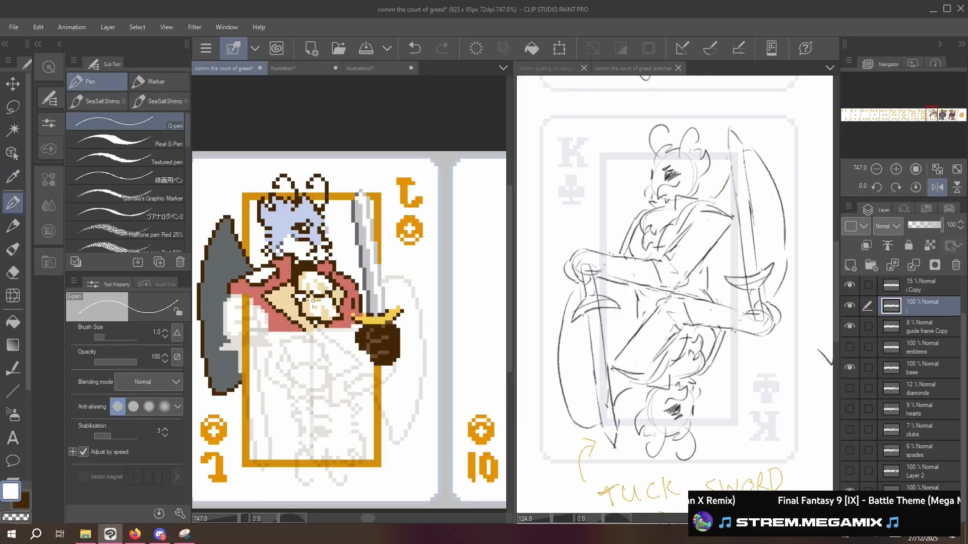
{"action": "key", "text": "p"}
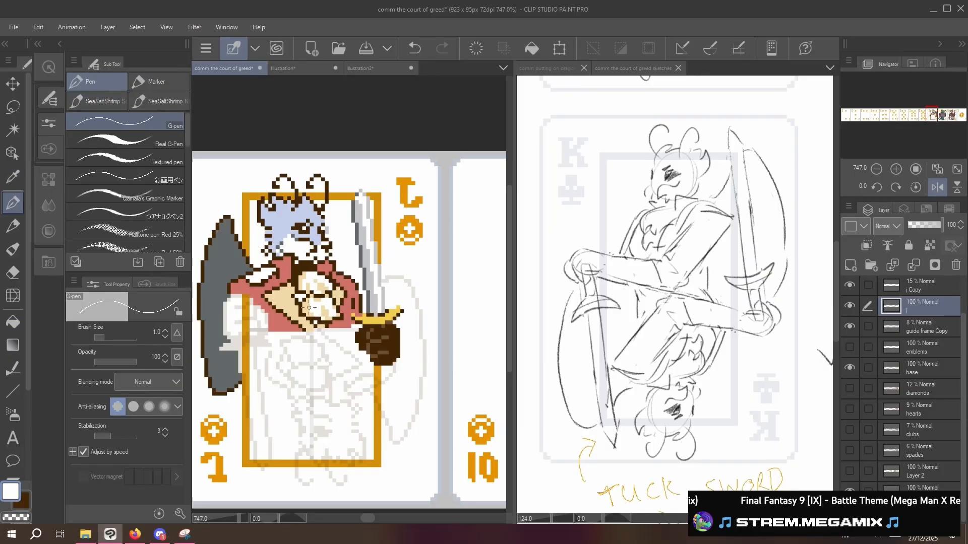
{"action": "left_click", "coordinate": [309, 308], "text": "alt"}
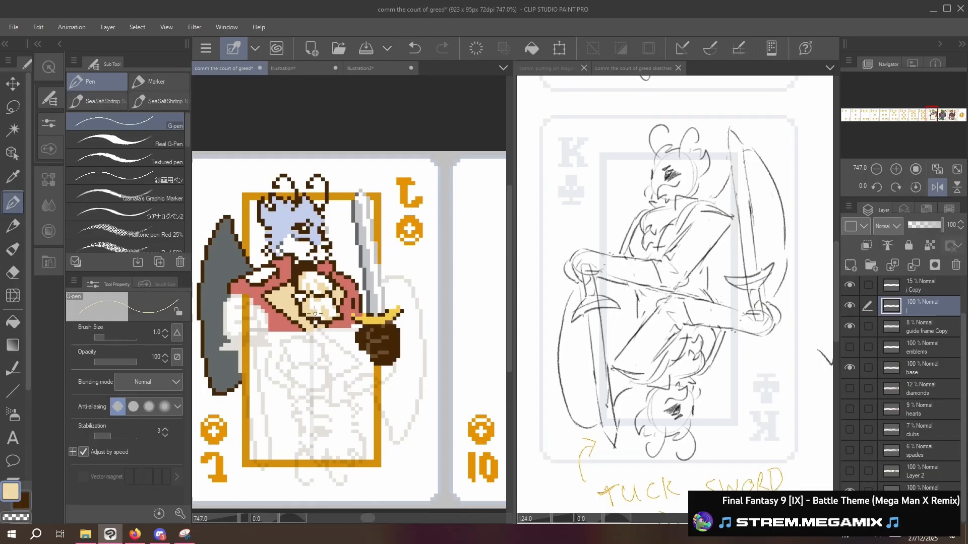
{"action": "left_click", "coordinate": [318, 303], "text": "alt"}
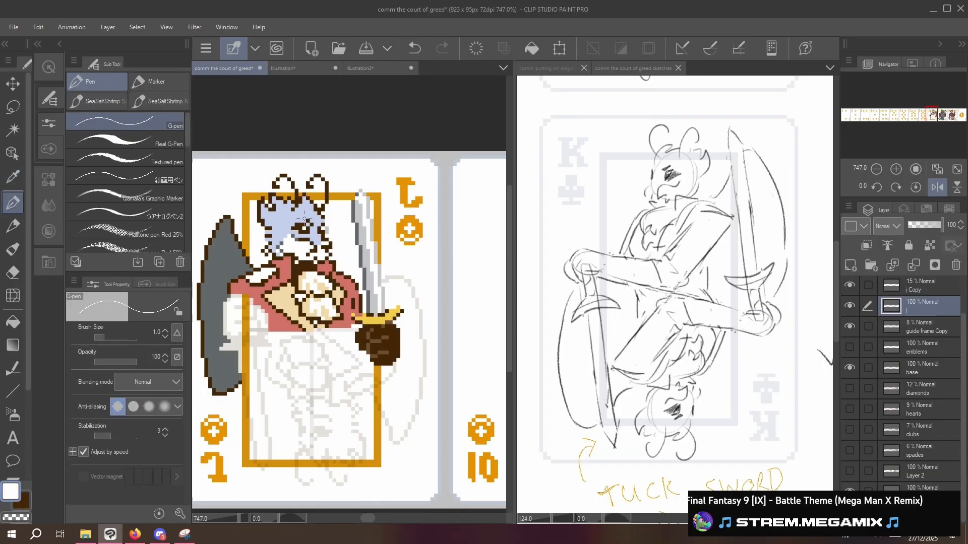
{"action": "key", "text": "h"}
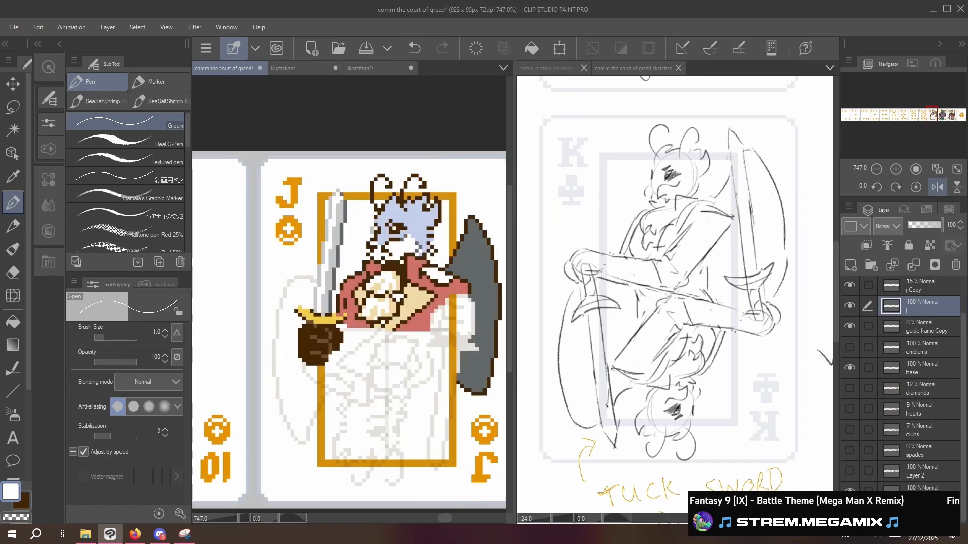
{"action": "key", "text": "alt"}
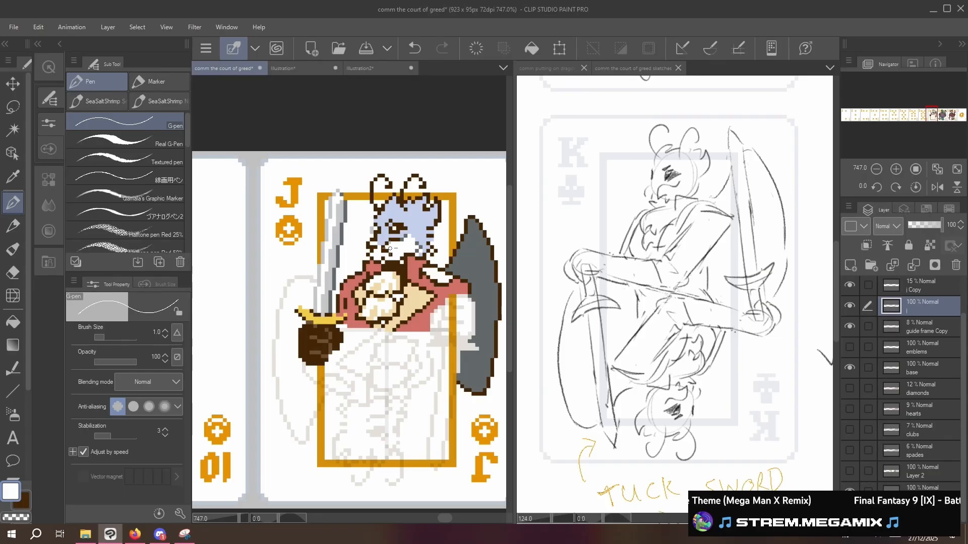
{"action": "left_click", "coordinate": [332, 330], "text": "alt"}
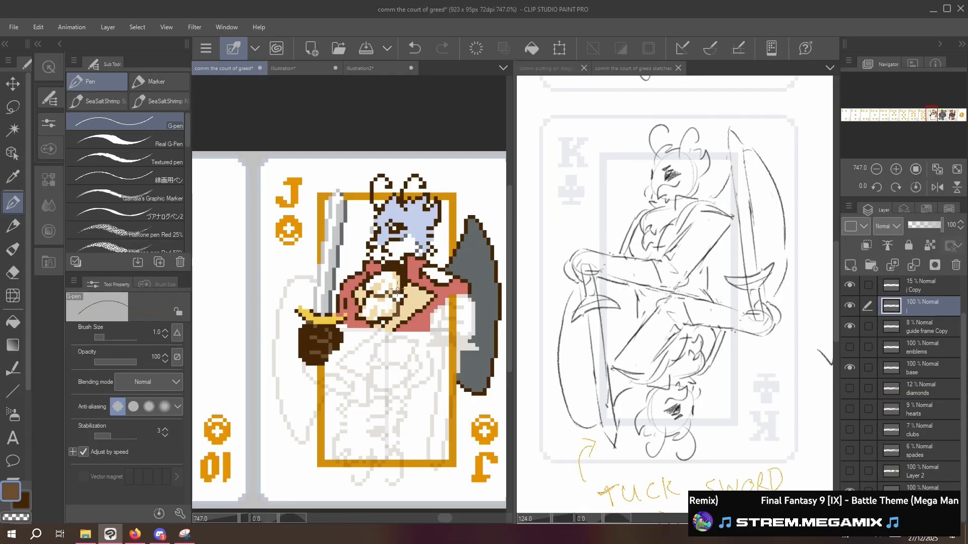
{"action": "key", "text": "ctrl+z"}
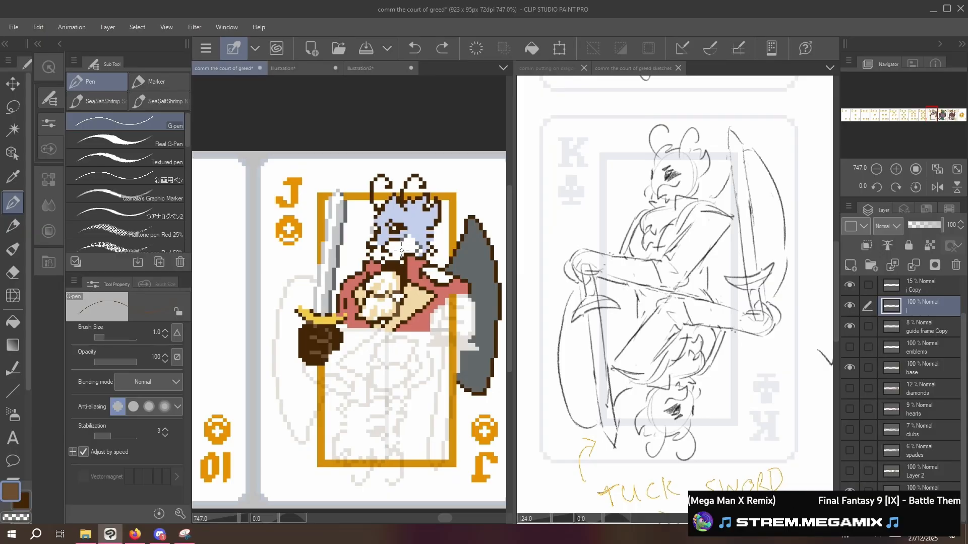
- Shade the lower edge of the sword's yellow crossguard with the orange sampled from the card frame, redrawing misplaced strokes
{"action": "left_click", "coordinate": [324, 192], "text": "alt"}
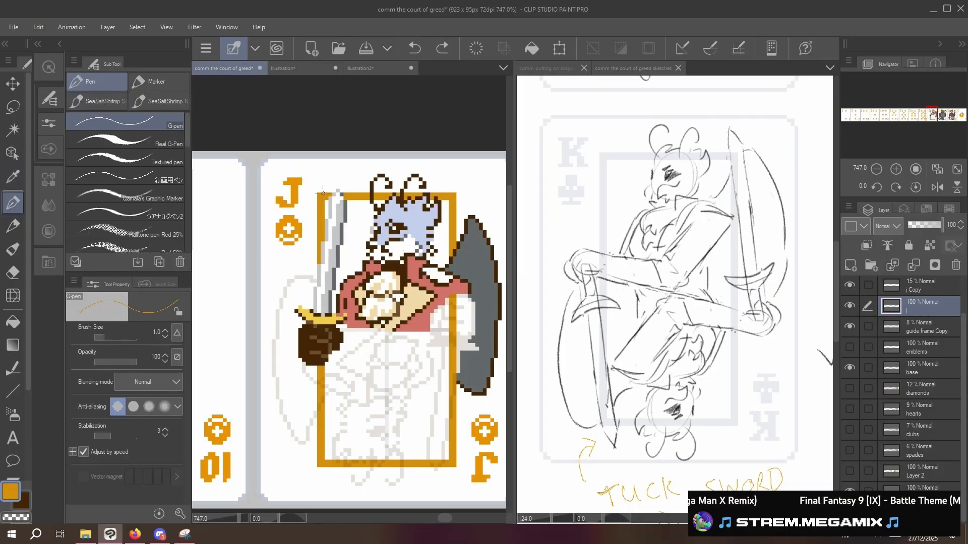
{"action": "left_click", "coordinate": [330, 323]}
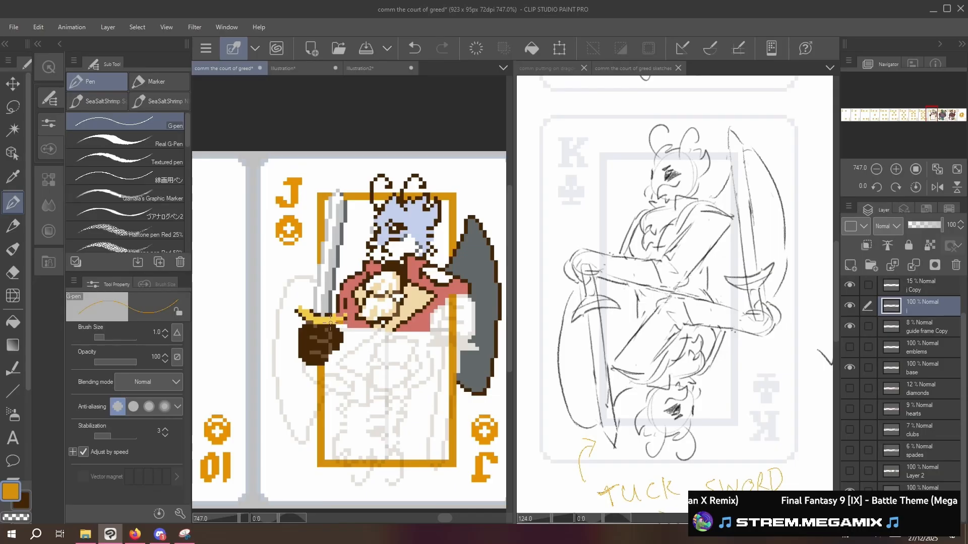
{"action": "key", "text": "ctrl+z"}
{"action": "left_click", "coordinate": [329, 324]}
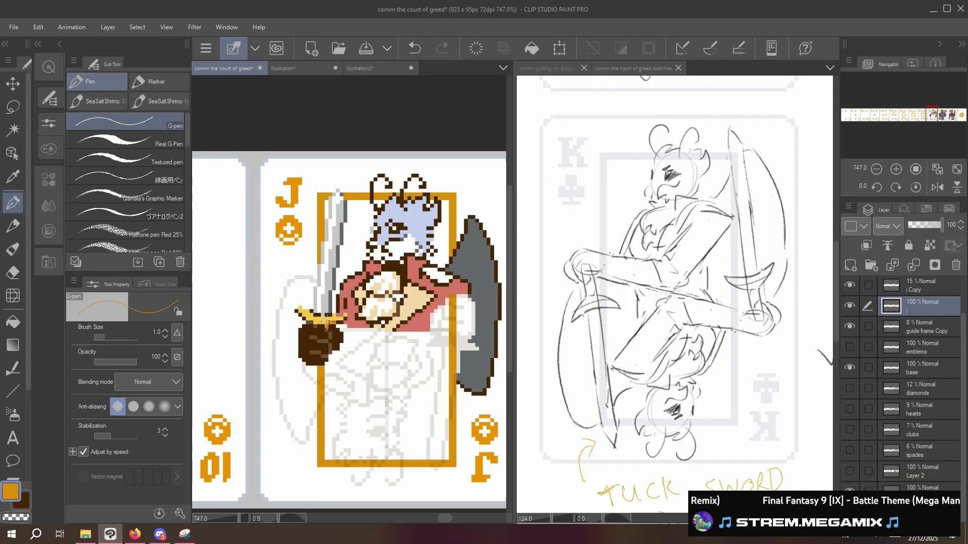
{"action": "key", "text": "ctrl+z"}
{"action": "left_click", "coordinate": [331, 323]}
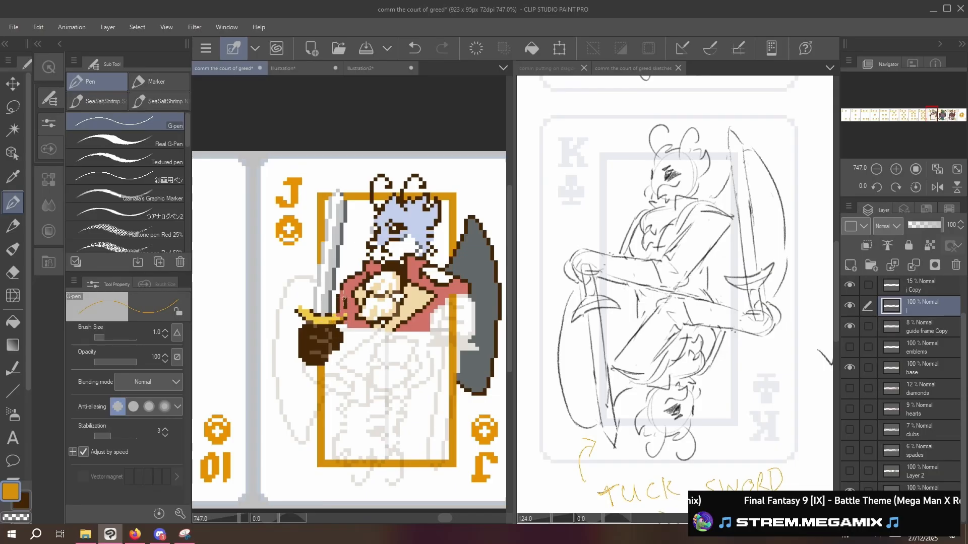
{"action": "left_click_drag", "start_coordinate": [319, 321], "coordinate": [304, 311]}
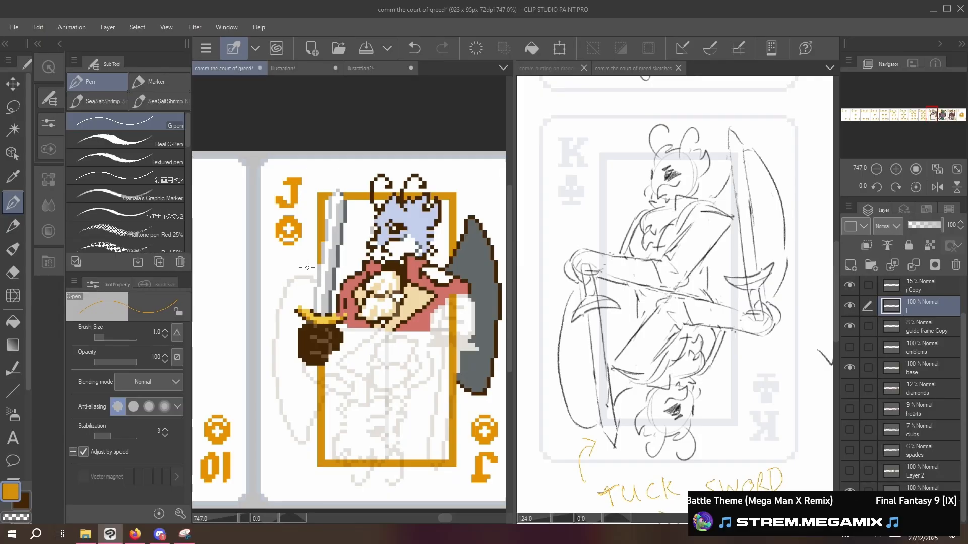
- Duplicate the coloured Jack layer and clear away the faint 15% sketch layer above the copy
{"action": "key", "text": "ctrl+v"}
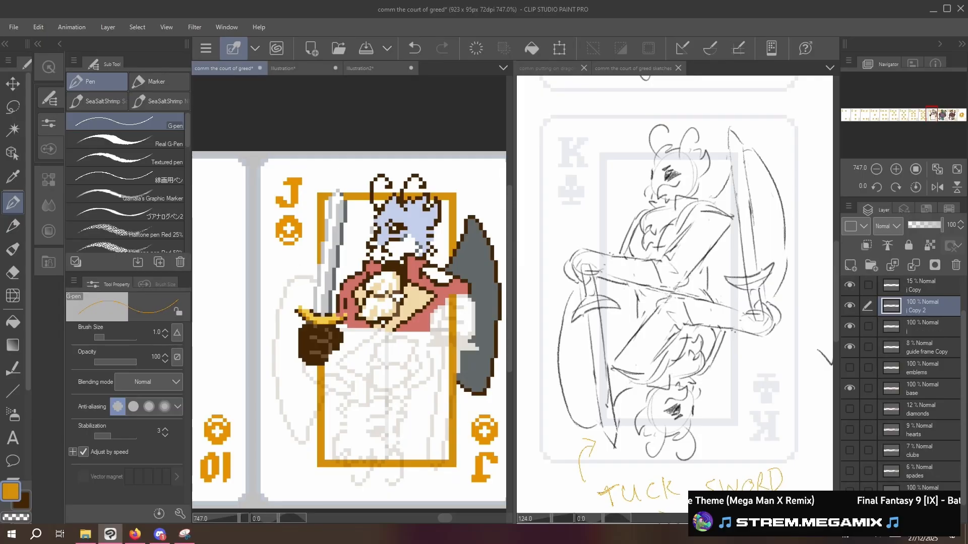
{"action": "left_click", "coordinate": [919, 285]}
{"action": "left_click", "coordinate": [913, 265]}
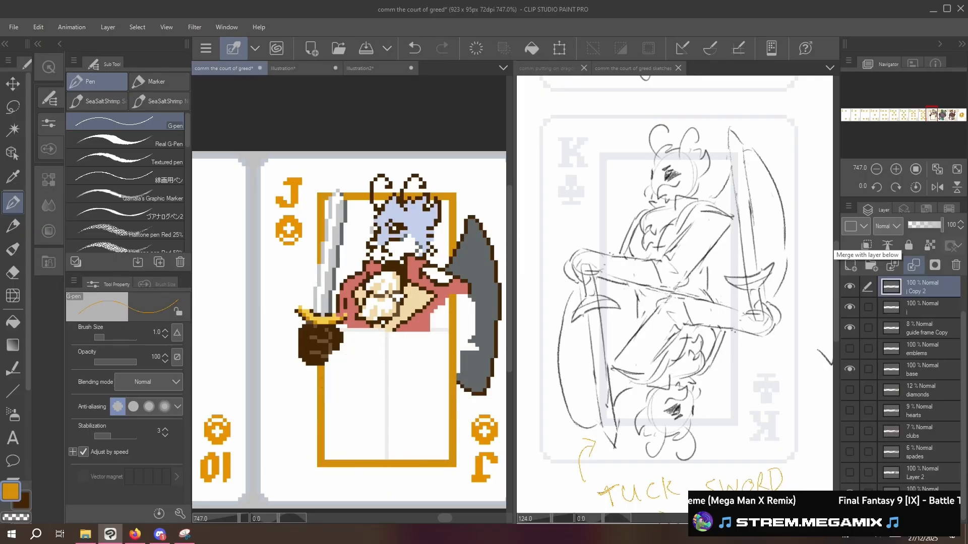
- Rotate the duplicated Jack 180 degrees and move it down into the lower half of the card as the mirrored figure
{"action": "key", "text": "ctrl+t"}
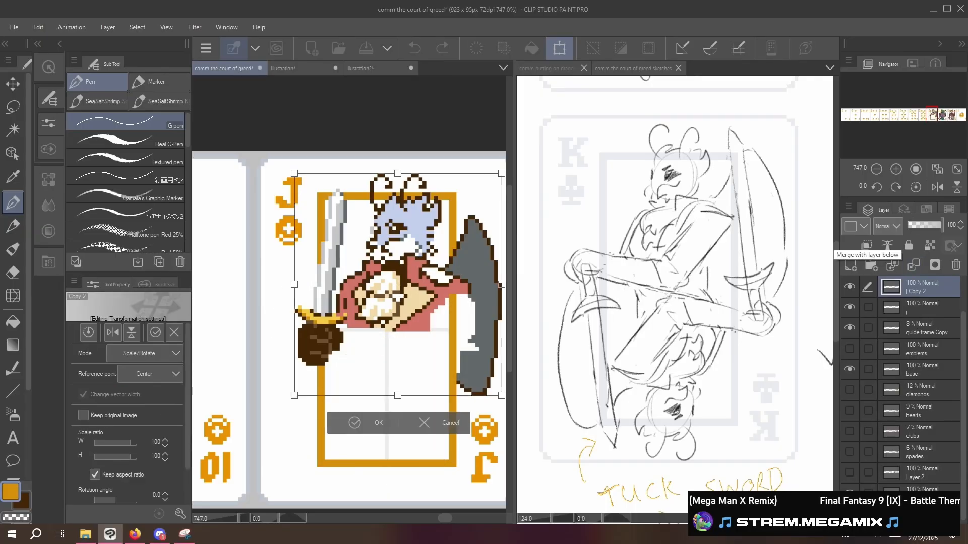
{"action": "left_click_drag", "start_coordinate": [257, 270], "coordinate": [496, 309]}
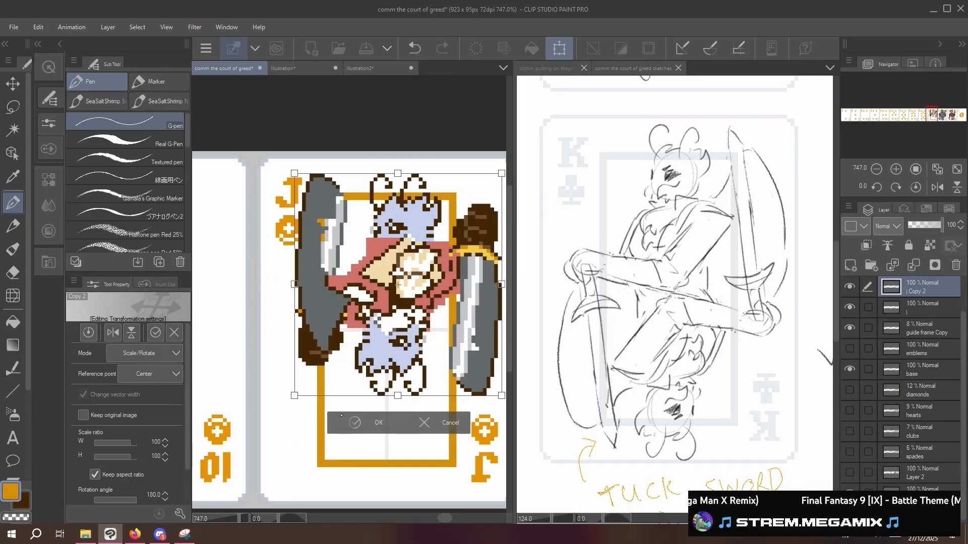
{"action": "left_click", "coordinate": [354, 423]}
{"action": "key", "text": "k"}
{"action": "left_click_drag", "start_coordinate": [406, 335], "coordinate": [397, 433]}
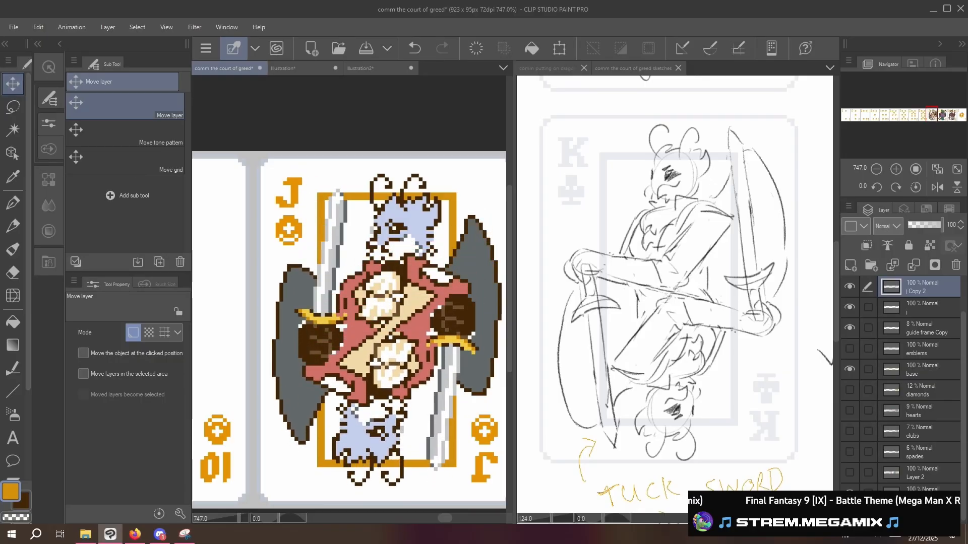
- Toggle the rotated copy's visibility to compare the card with and without the lower figure
{"action": "left_click", "coordinate": [850, 286]}
{"action": "left_click", "coordinate": [850, 286]}
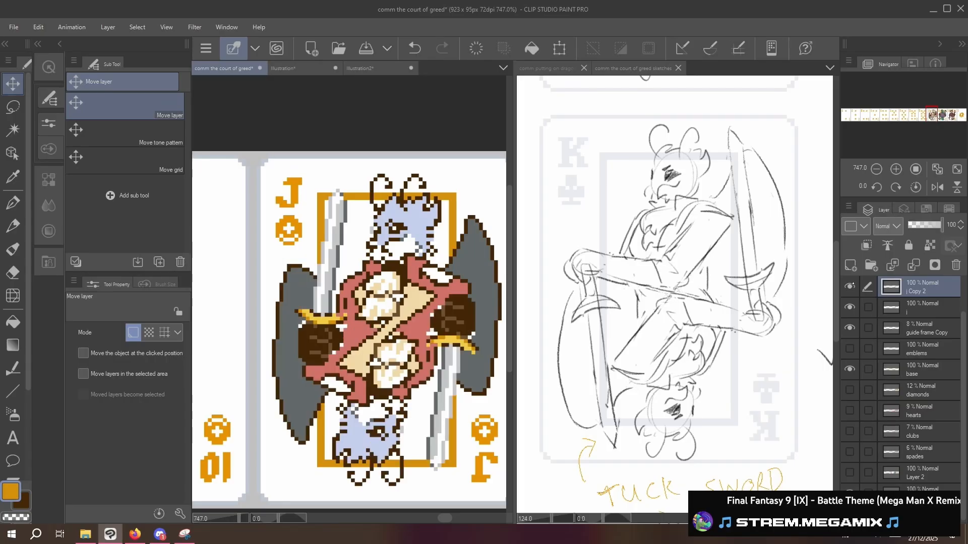
{"action": "left_click", "coordinate": [851, 287]}
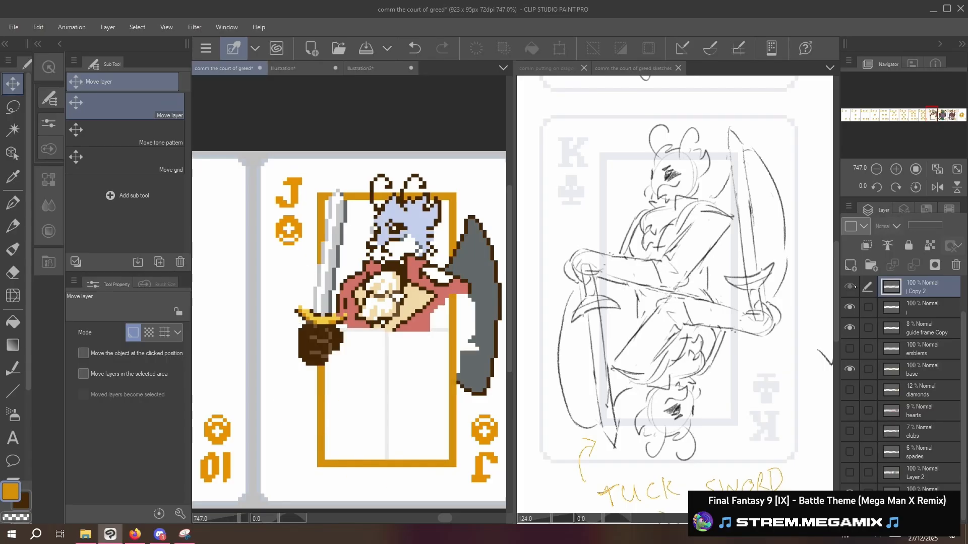
- Auto-select the empty area around the rotated Jack copy, hide the copy, and make the original Jack layer active for drawing
{"action": "left_click", "coordinate": [851, 286]}
{"action": "left_click", "coordinate": [13, 130]}
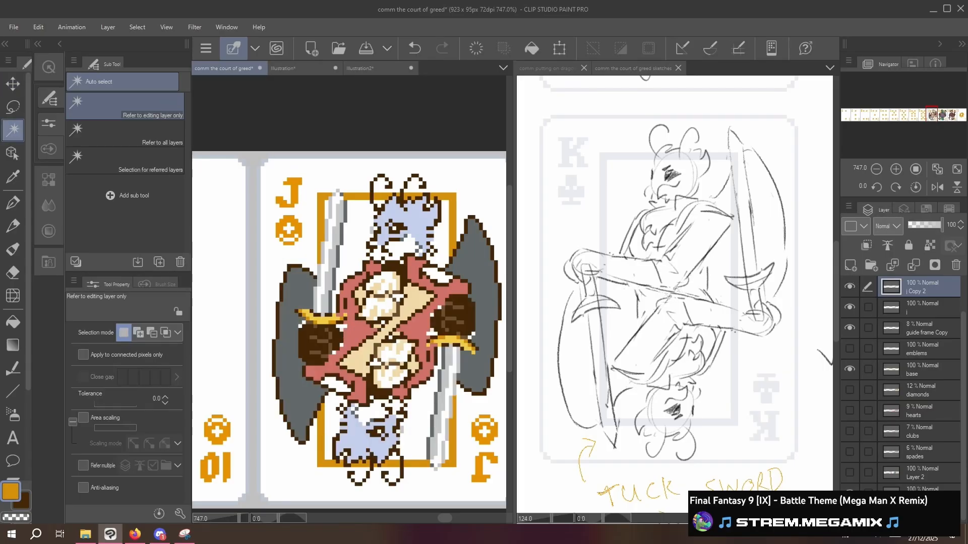
{"action": "left_click", "coordinate": [262, 363]}
{"action": "left_click", "coordinate": [850, 286]}
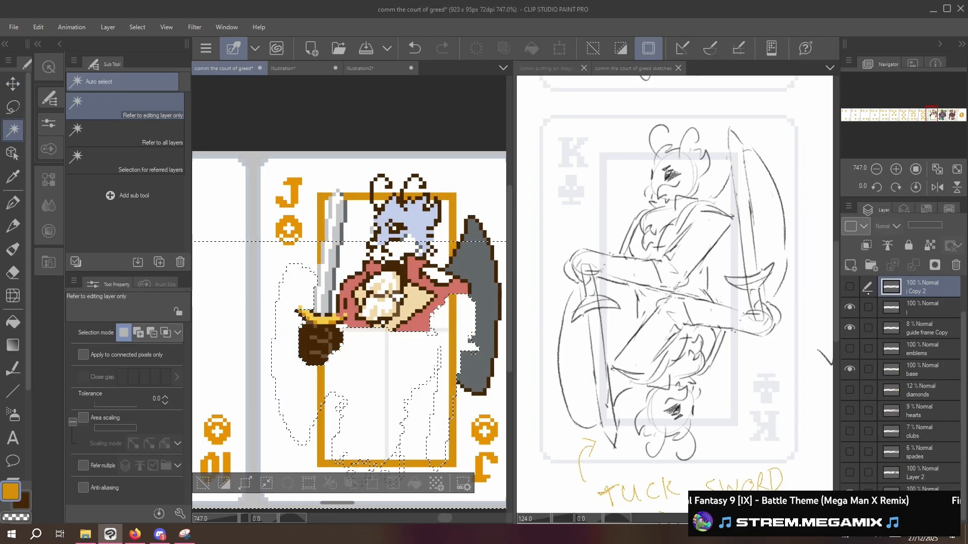
{"action": "left_click", "coordinate": [923, 307]}
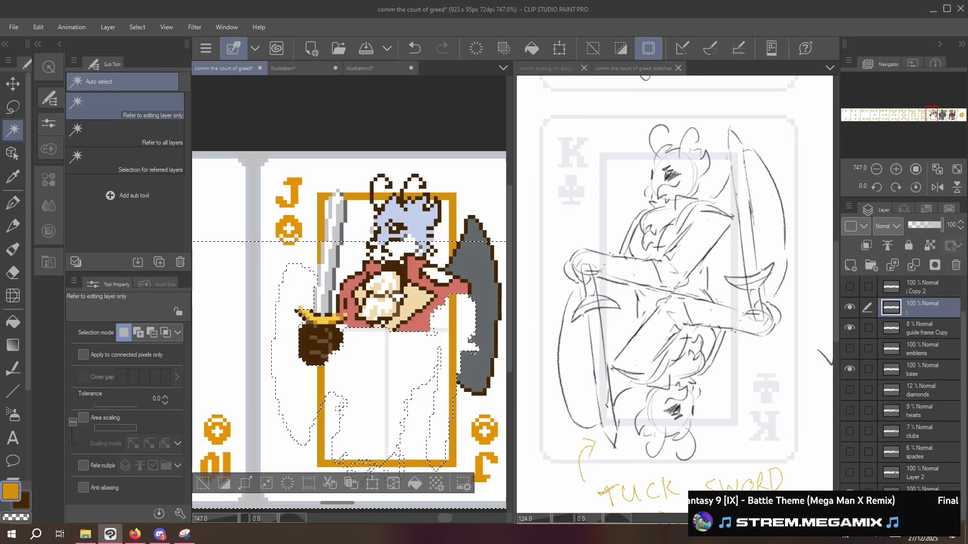
{"action": "left_click", "coordinate": [12, 203]}
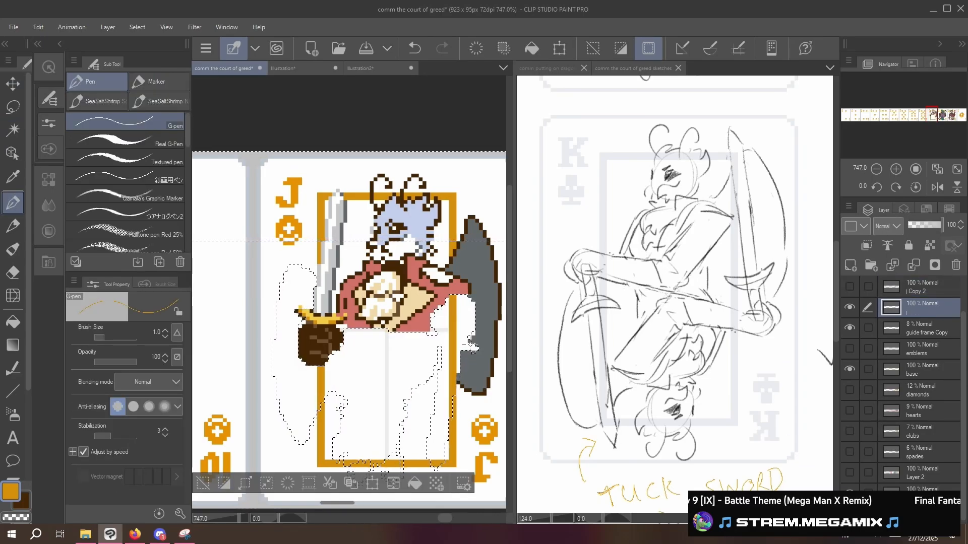
- Undo the orange stroke beside the gap in the upper shield, erase the stray pixels there, and clear the selection
{"action": "left_click_drag", "start_coordinate": [473, 351], "coordinate": [467, 332]}
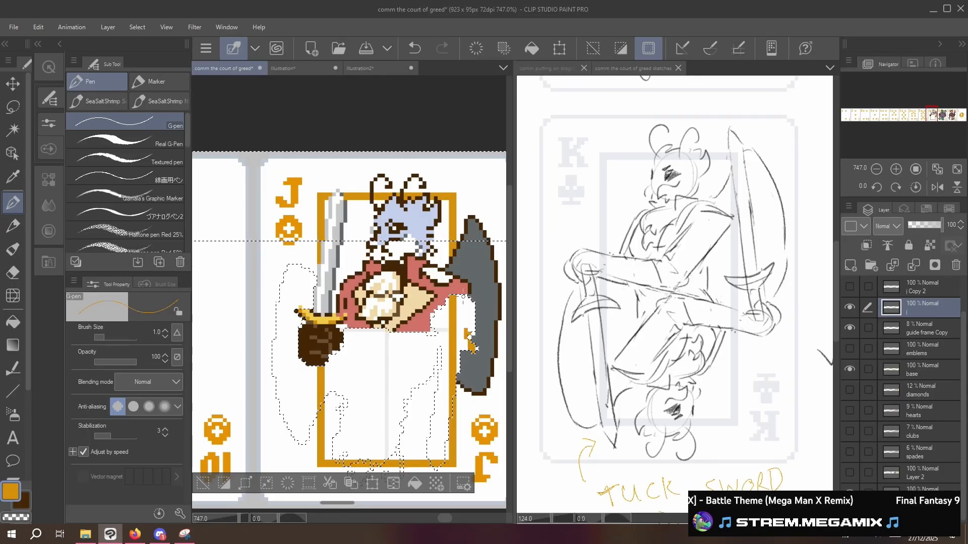
{"action": "key", "text": "ctrl+z"}
{"action": "key", "text": "ctrl+z"}
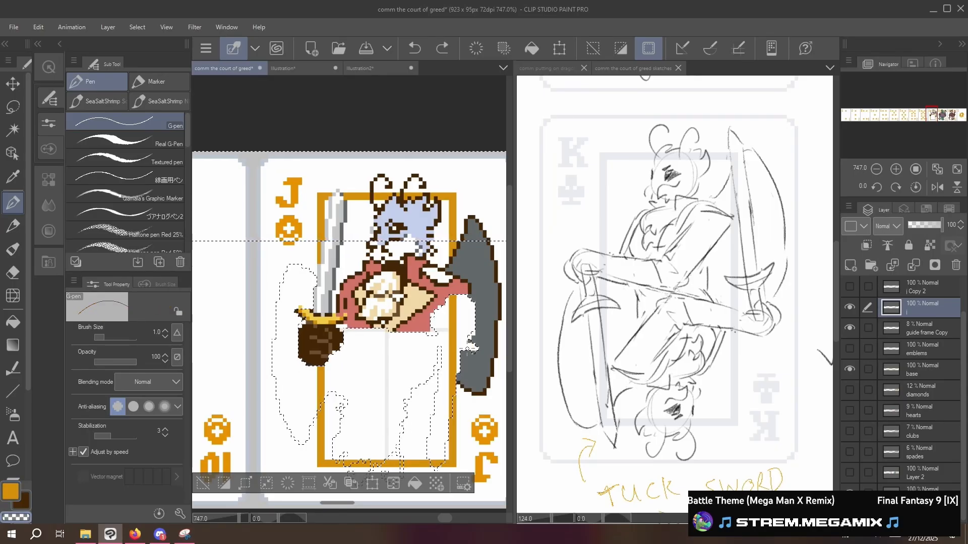
{"action": "left_click", "coordinate": [474, 322]}
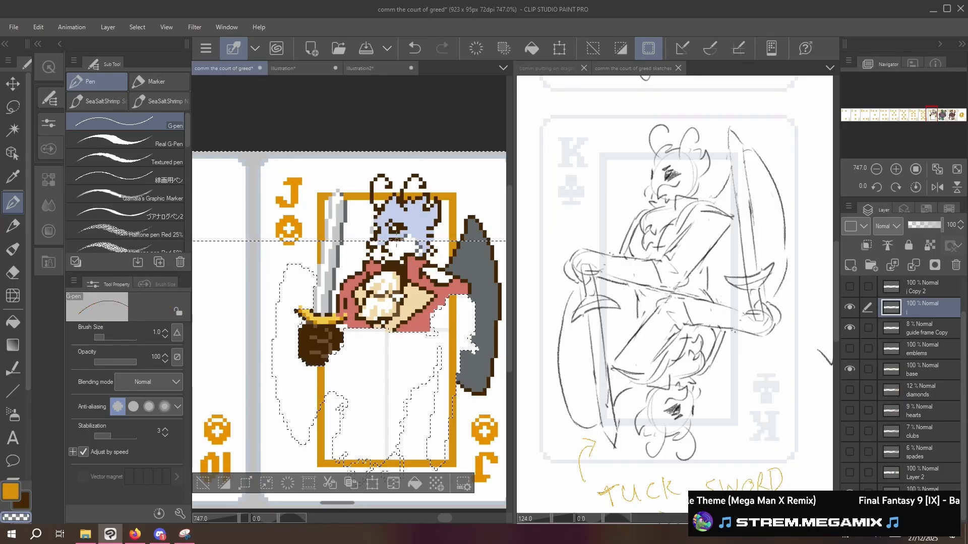
{"action": "key", "text": "ctrl+d"}
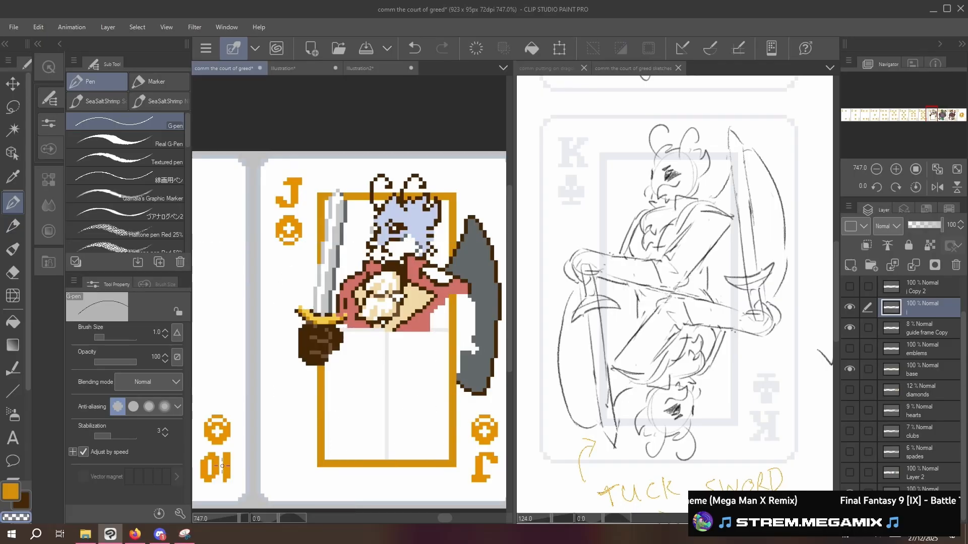
- Show the rotated Jack copy, make its layer active, and sample the coat's red and the shield's grey
{"action": "left_click", "coordinate": [850, 286]}
{"action": "left_click", "coordinate": [922, 287]}
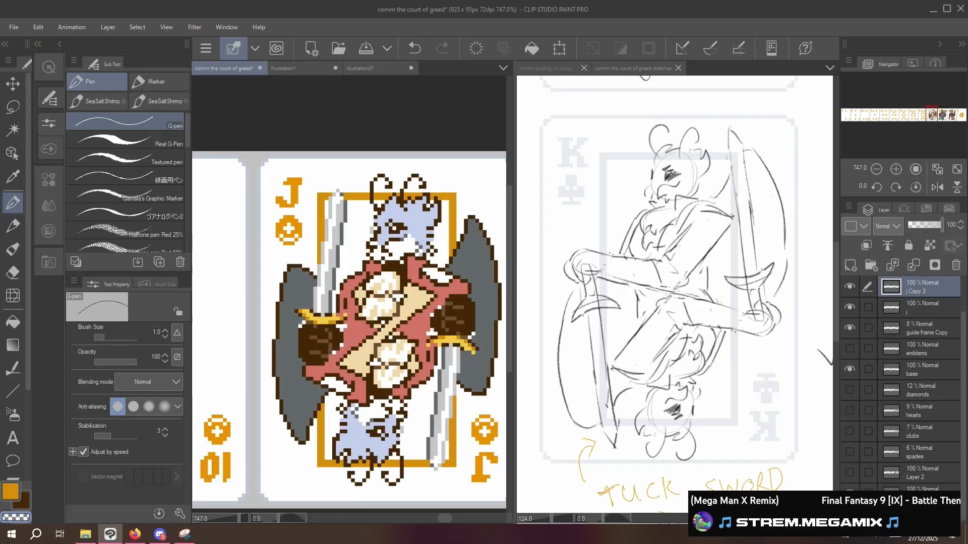
{"action": "left_click", "coordinate": [437, 301], "text": "alt"}
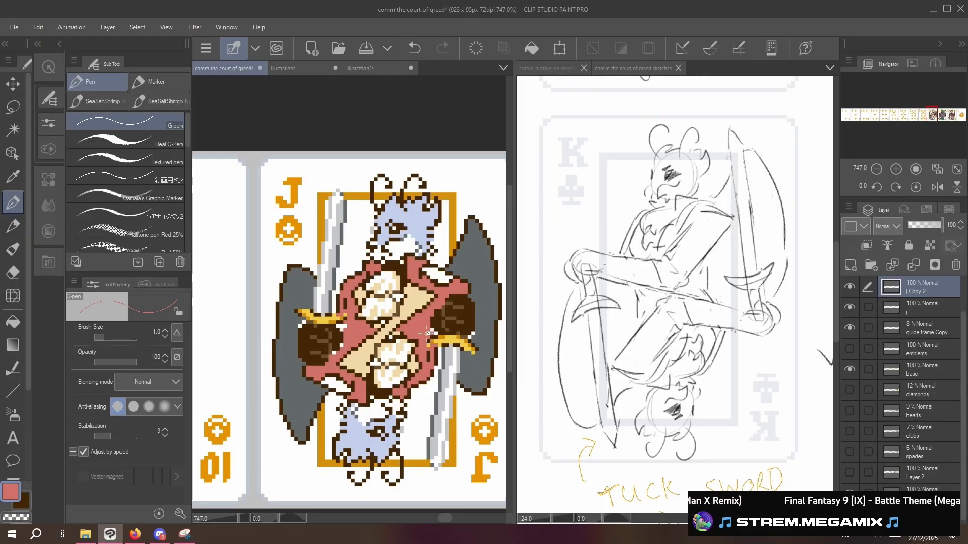
{"action": "left_click", "coordinate": [471, 331], "text": "alt"}
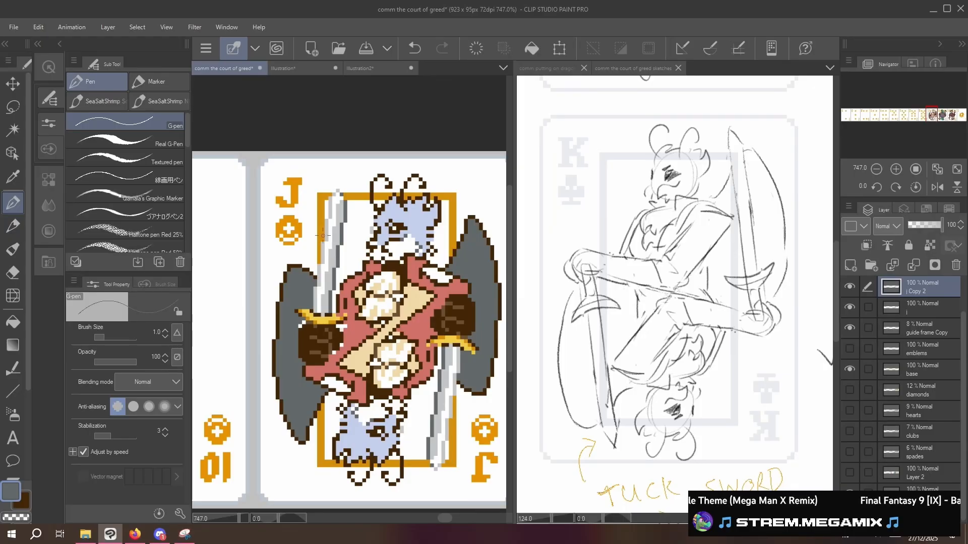
- Toggle the rotated copy's visibility to check how the lower figure overlaps the upper one
{"action": "left_click", "coordinate": [849, 286]}
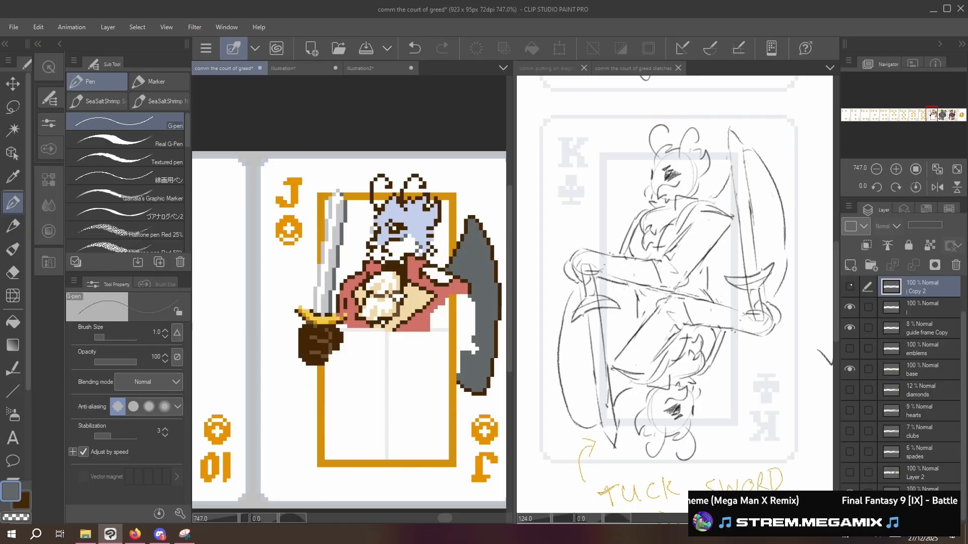
{"action": "left_click", "coordinate": [850, 286]}
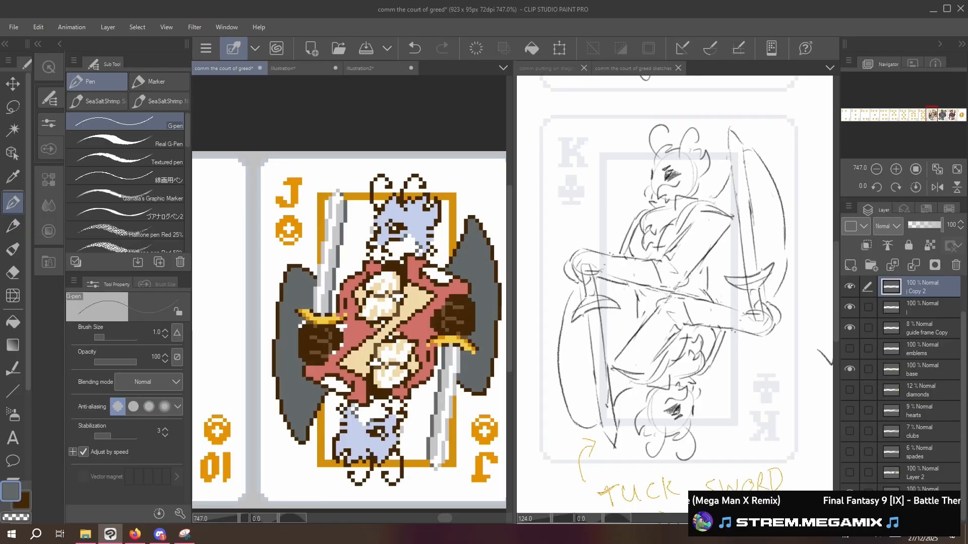
{"action": "left_click", "coordinate": [850, 286]}
{"action": "left_click", "coordinate": [850, 286]}
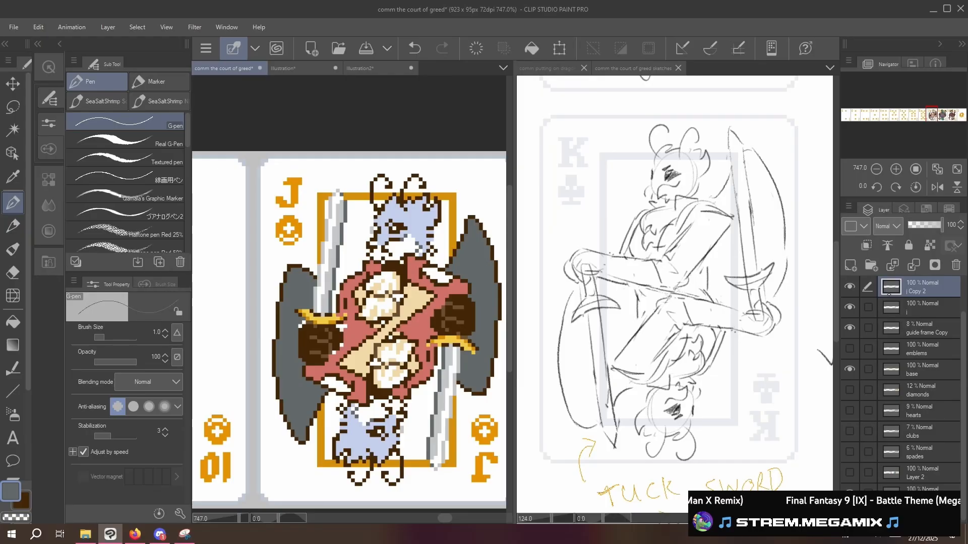
- Return to the original Jack layer, sample the dark brown outline colour, and compare the card with the copy hidden and shown
{"action": "left_click", "coordinate": [907, 300]}
{"action": "left_click", "coordinate": [471, 305], "text": "alt"}
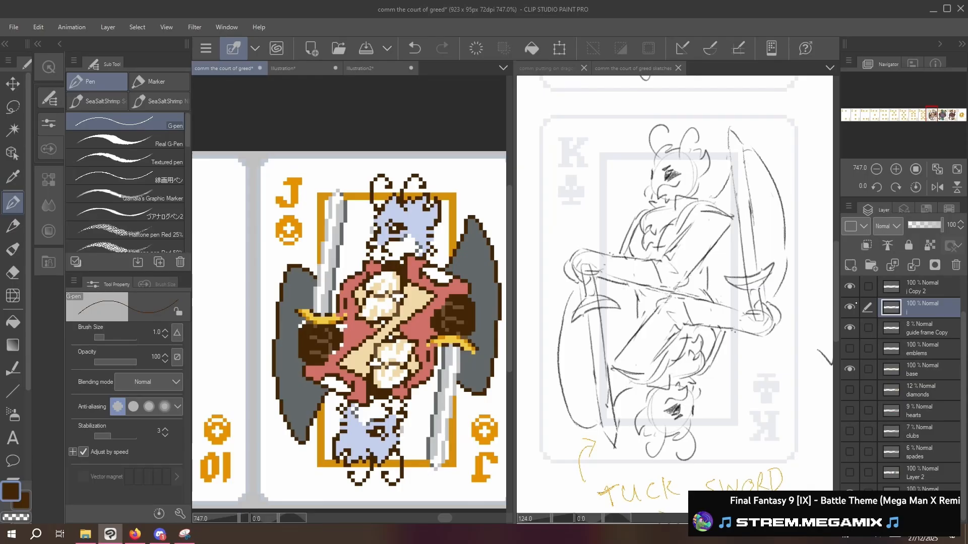
{"action": "left_click", "coordinate": [850, 286]}
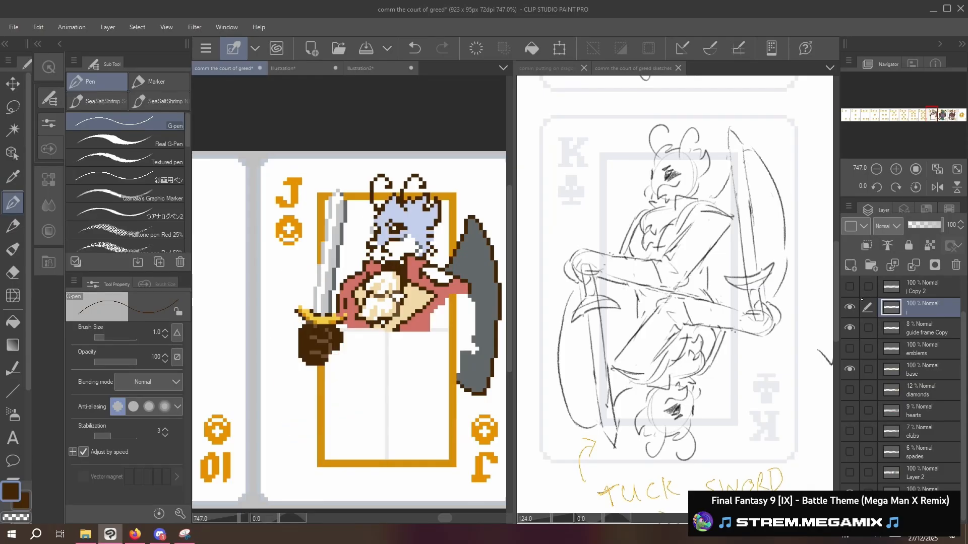
{"action": "left_click", "coordinate": [848, 288]}
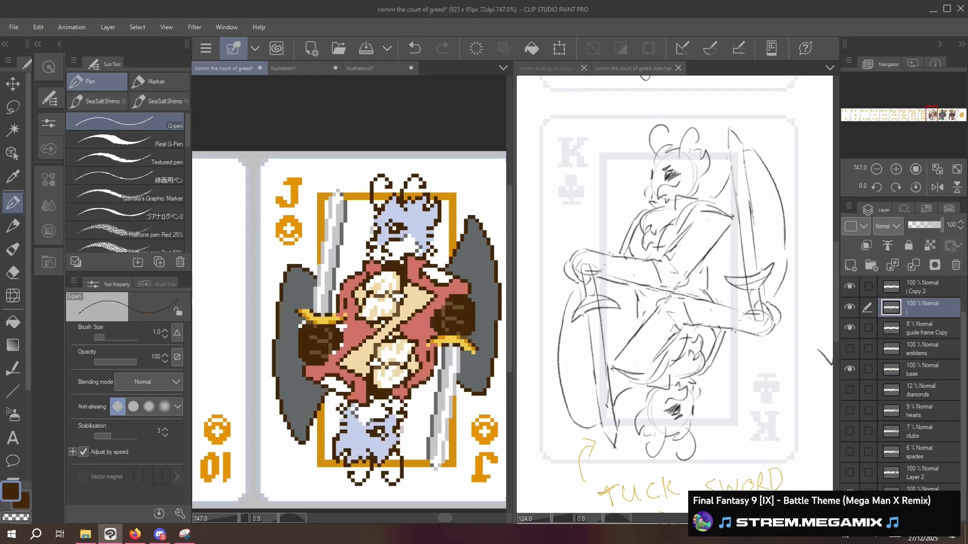
- Sample the coat's red and darken it to HSV 5, 57, 66 as the shading colour for the pen
{"action": "key", "text": "i"}
{"action": "left_click", "coordinate": [355, 317]}
{"action": "double_click", "coordinate": [11, 491]}
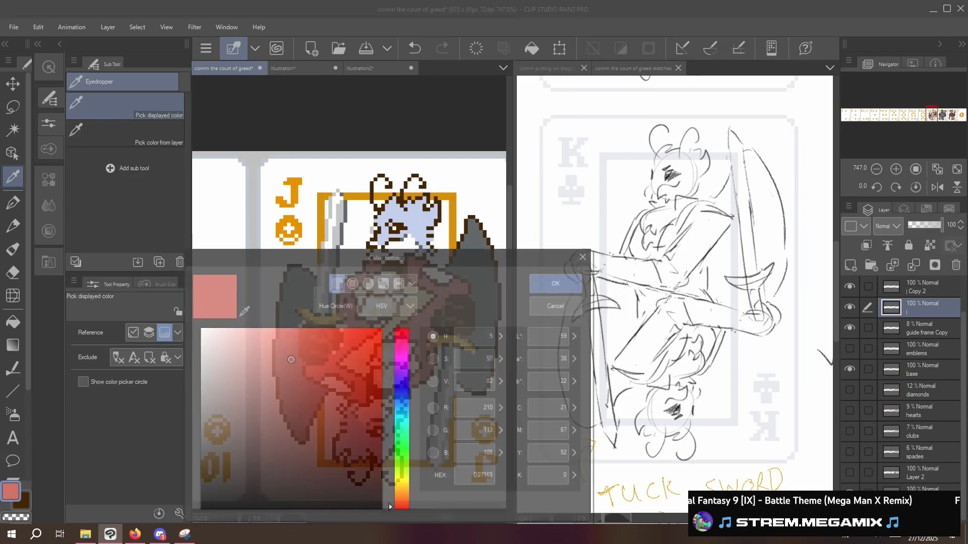
{"action": "left_click", "coordinate": [303, 389]}
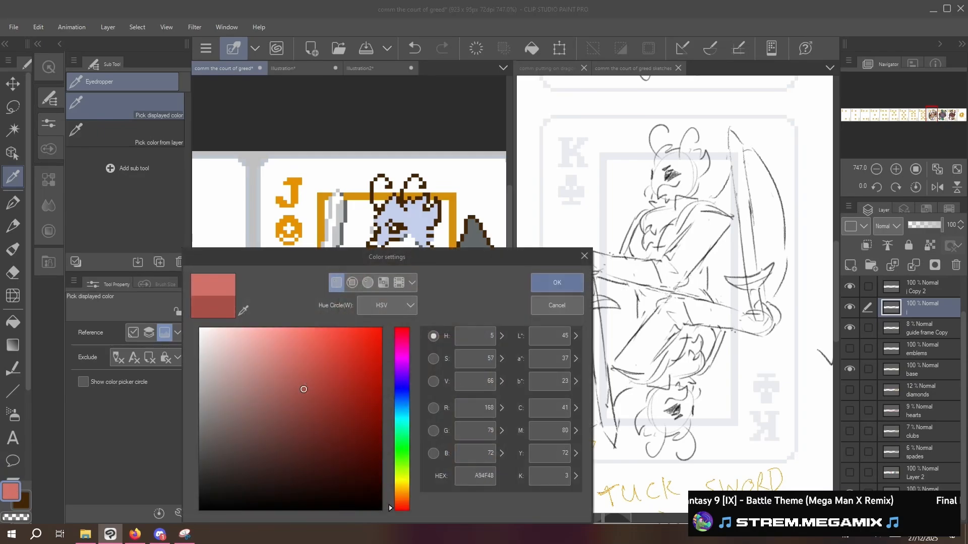
{"action": "left_click", "coordinate": [557, 282]}
{"action": "left_click", "coordinate": [13, 203]}
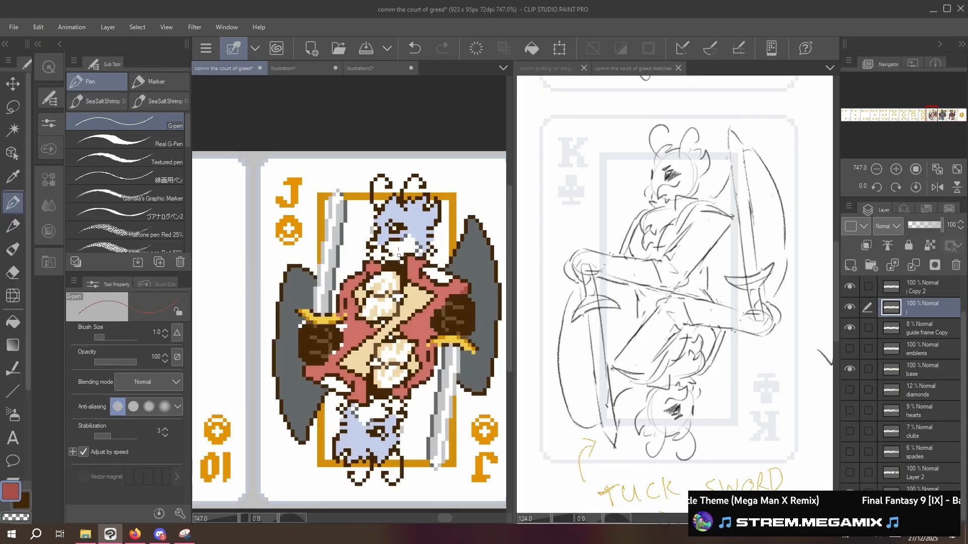
- Hide the rotated copy and shade the upper Jack's coat and collar with the darker red, undoing misplaced strokes
{"action": "left_click", "coordinate": [849, 287]}
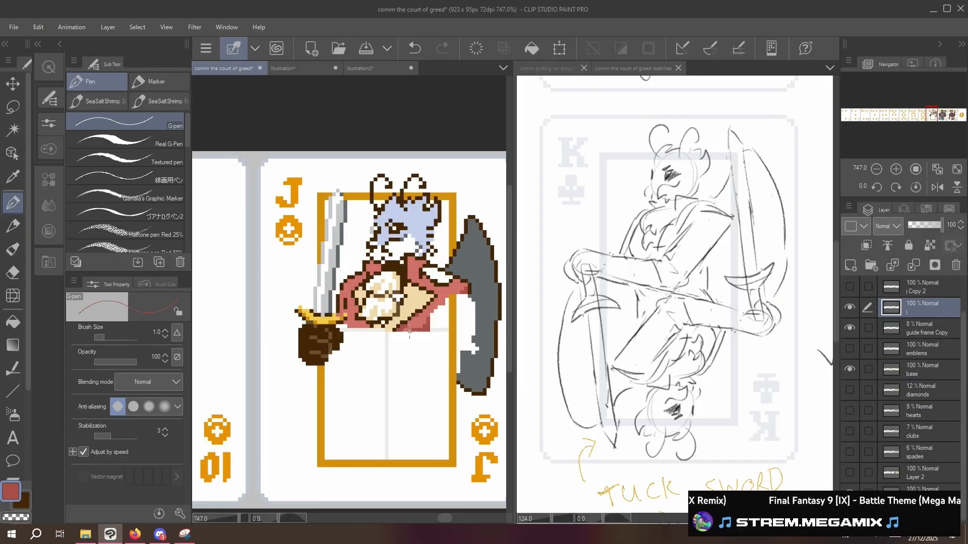
{"action": "key", "text": "ctrl+z"}
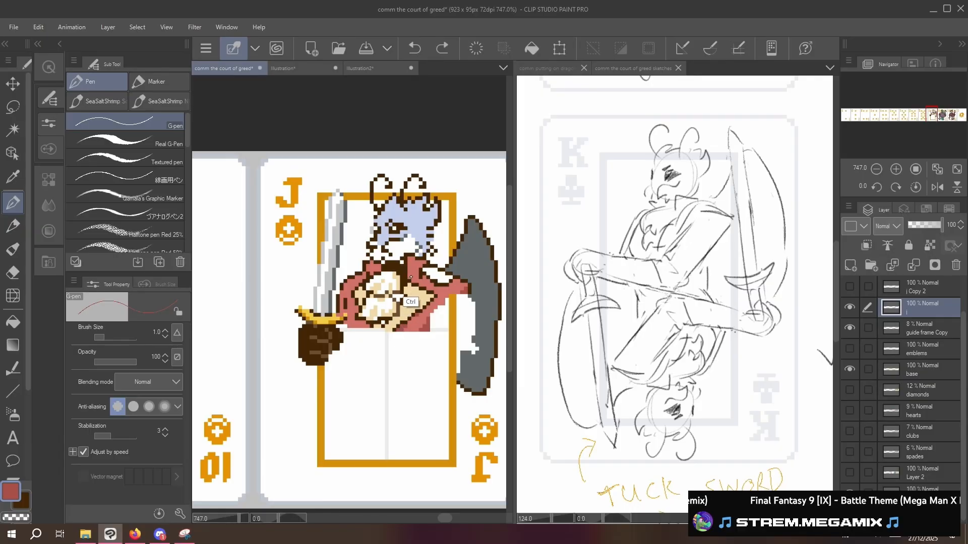
{"action": "left_click_drag", "start_coordinate": [415, 329], "coordinate": [425, 322]}
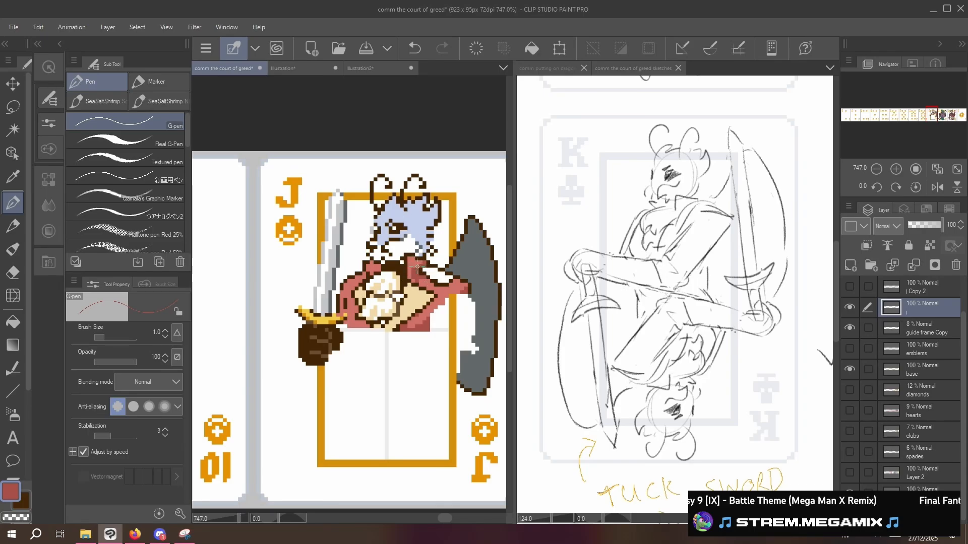
{"action": "key", "text": "ctrl+z"}
{"action": "left_click_drag", "start_coordinate": [421, 266], "coordinate": [419, 274]}
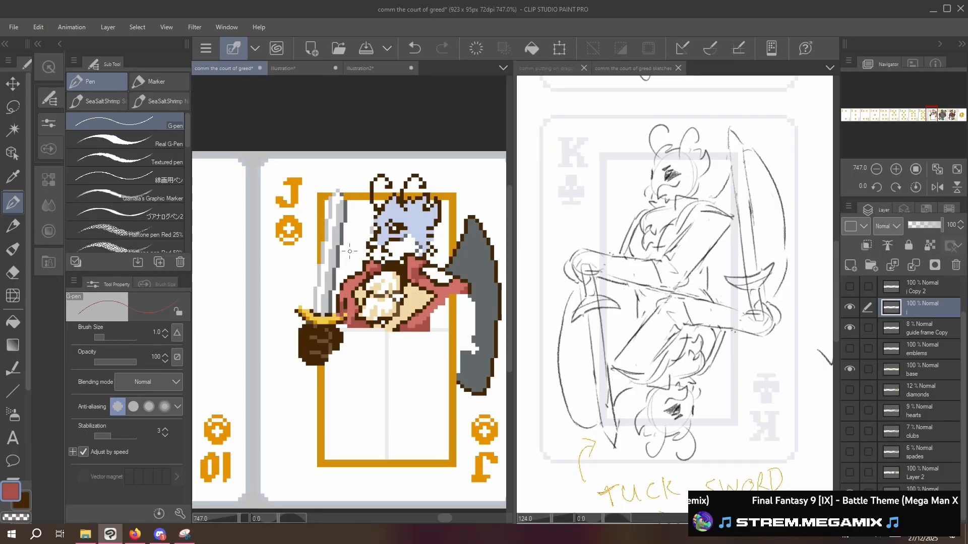
{"action": "key", "text": "ctrl+z"}
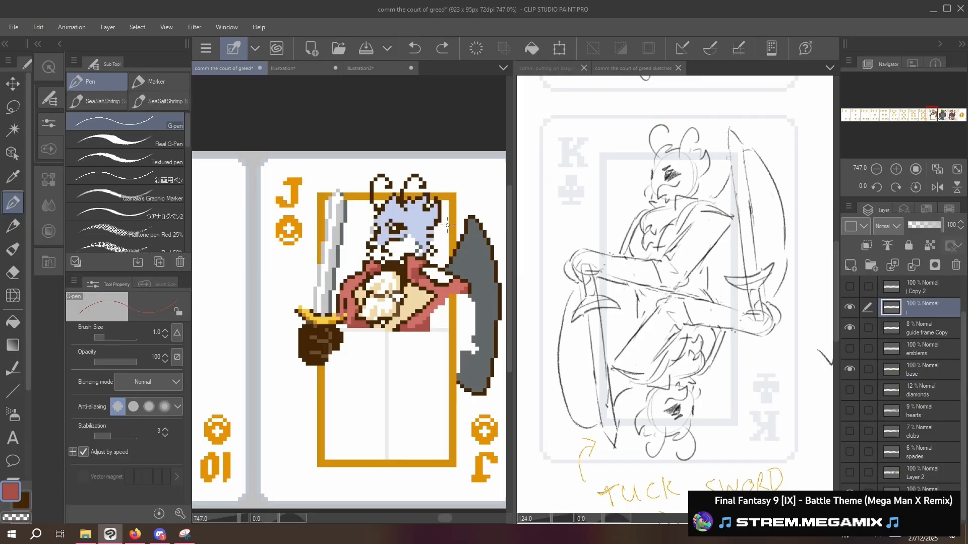
{"action": "left_click", "coordinate": [365, 274]}
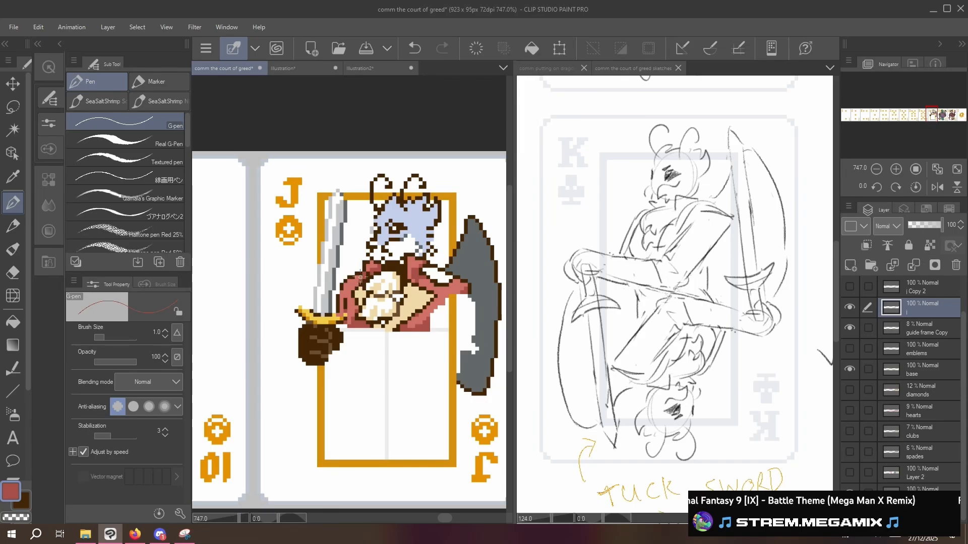
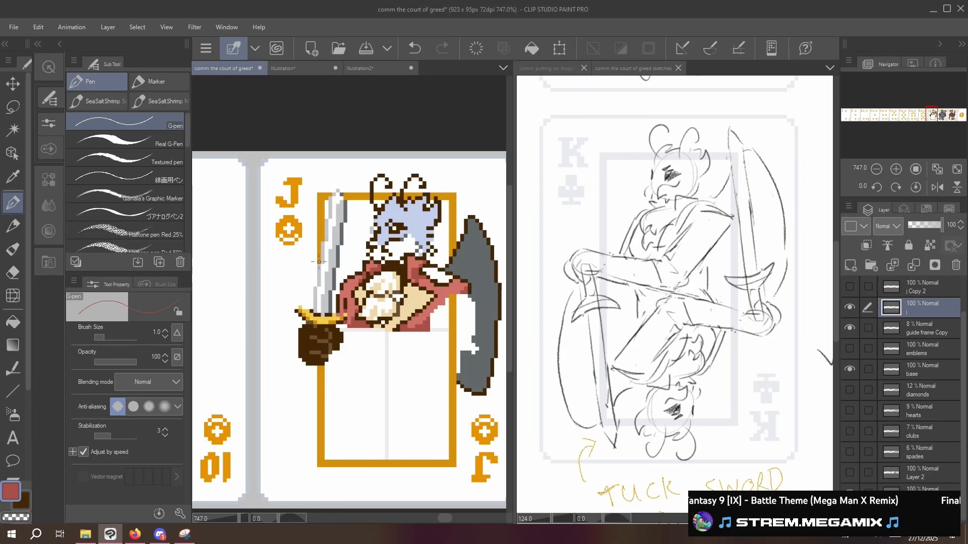
- Mirror the canvas view and retouch the outline along the top of the Jack's head in the sampled dark brown
{"action": "left_click", "coordinate": [937, 187]}
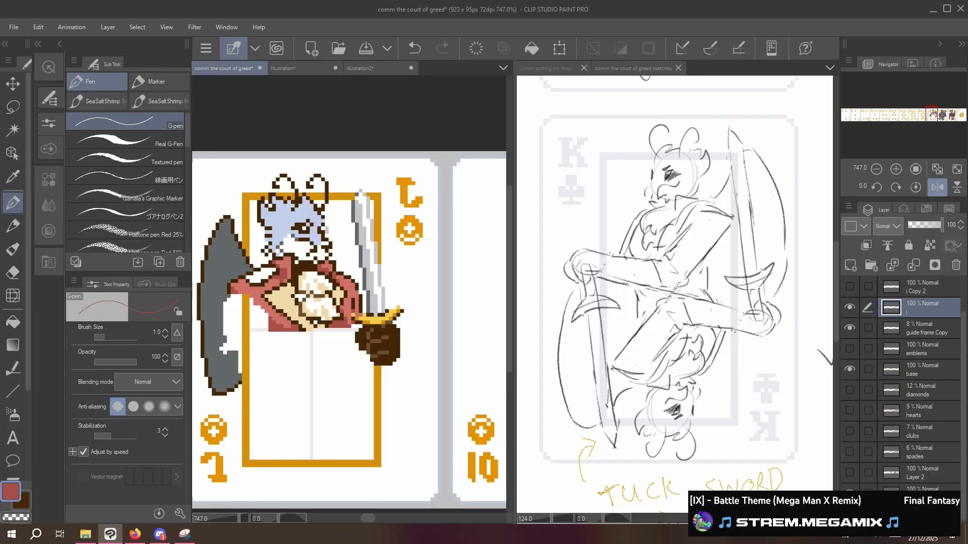
{"action": "left_click_drag", "start_coordinate": [240, 189], "coordinate": [278, 201]}
{"action": "scroll", "coordinate": [277, 201], "scroll_direction": "up", "scroll_amount": 2}
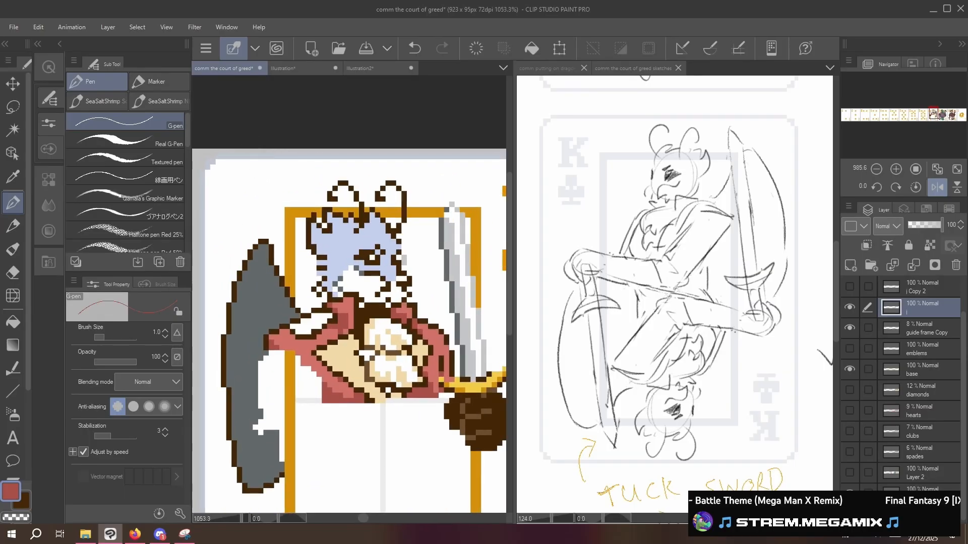
{"action": "left_click", "coordinate": [386, 210], "text": "alt"}
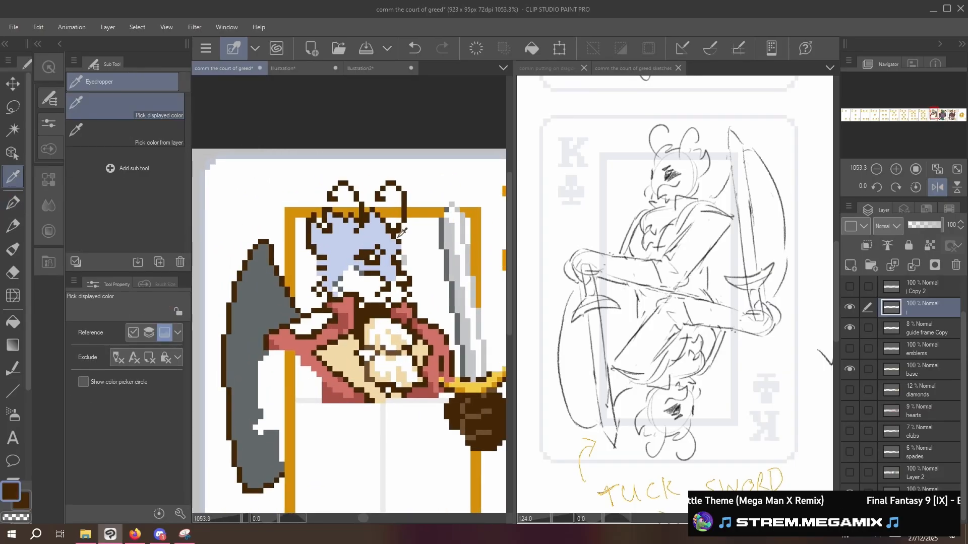
{"action": "left_click", "coordinate": [404, 236]}
{"action": "left_click_drag", "start_coordinate": [396, 226], "coordinate": [383, 215]}
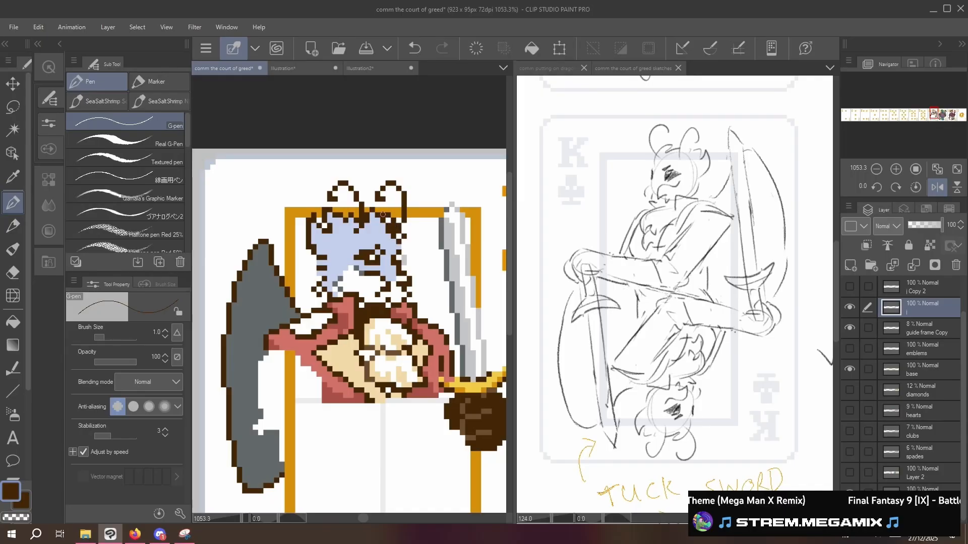
- Sample the head's light blue for touch-ups, return the canvas to its unmirrored view, and save the card file
{"action": "left_click", "coordinate": [379, 225], "text": "alt"}
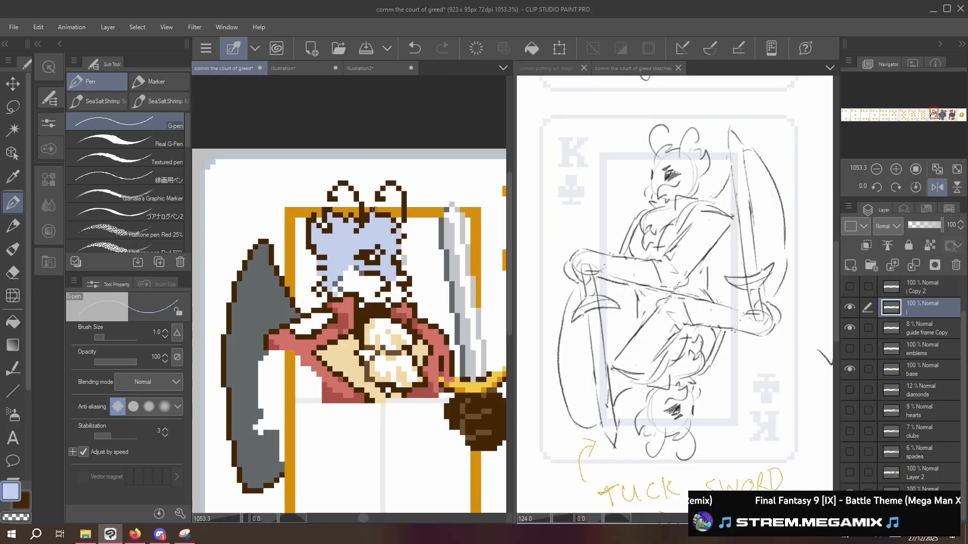
{"action": "key", "text": "h"}
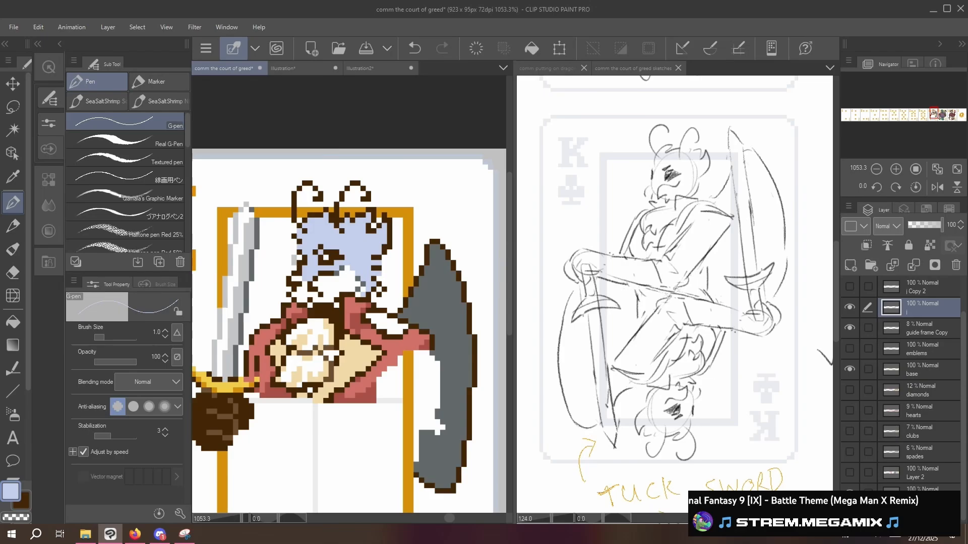
{"action": "key", "text": "ctrl+s"}
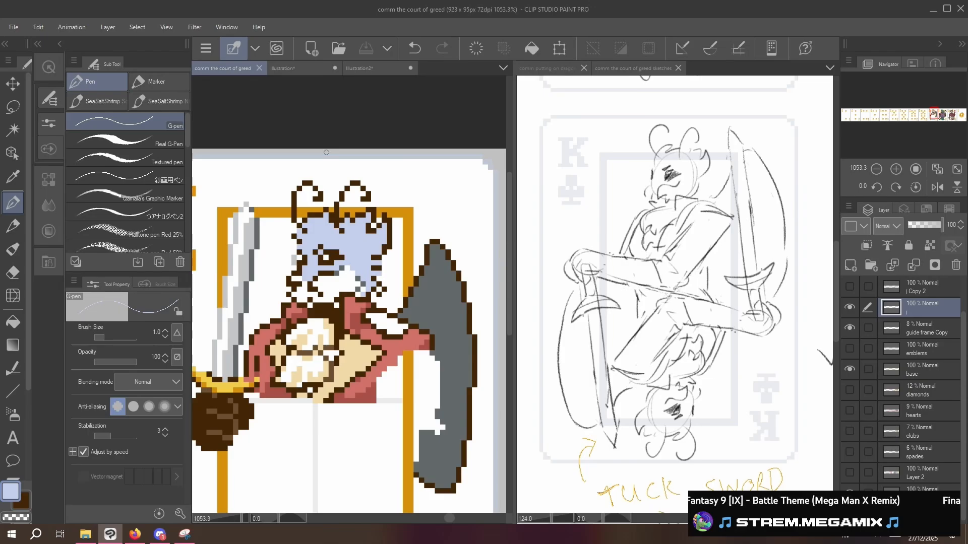
- Switch to the court of greed sketches document and enlarge the King sketch around its raised sword
{"action": "left_click", "coordinate": [716, 262]}
{"action": "mouse_move", "coordinate": [766, 262]}
{"action": "left_mouse_down"}
{"action": "mouse_move", "coordinate": [688, 286]}
{"action": "mouse_move", "coordinate": [661, 318]}
{"action": "left_mouse_up"}
{"action": "scroll", "coordinate": [674, 294], "scroll_direction": "up", "scroll_amount": 1}
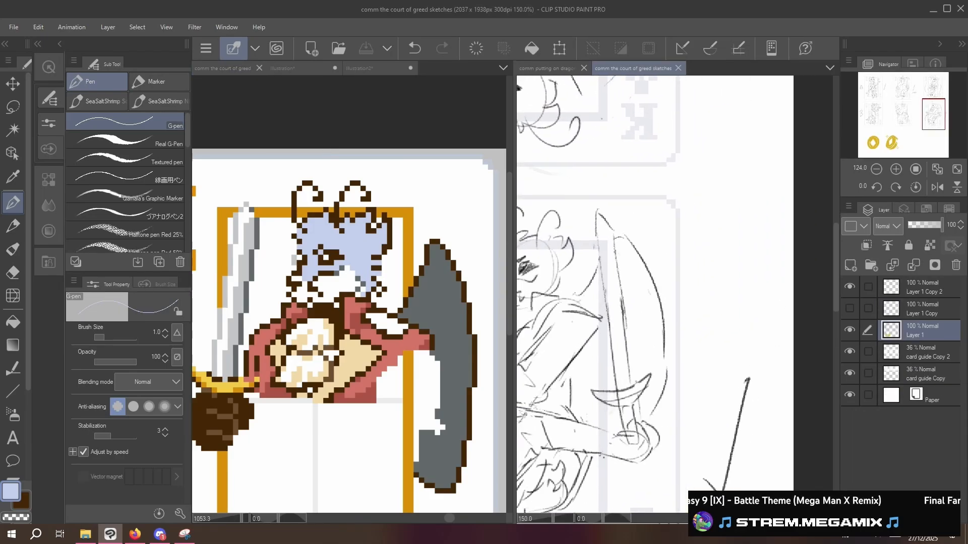
- Sketch a rounded head outline with a slanted eye beside the King card using the Mechanical pencil
{"action": "scroll", "coordinate": [659, 176], "scroll_direction": "up", "scroll_amount": 2}
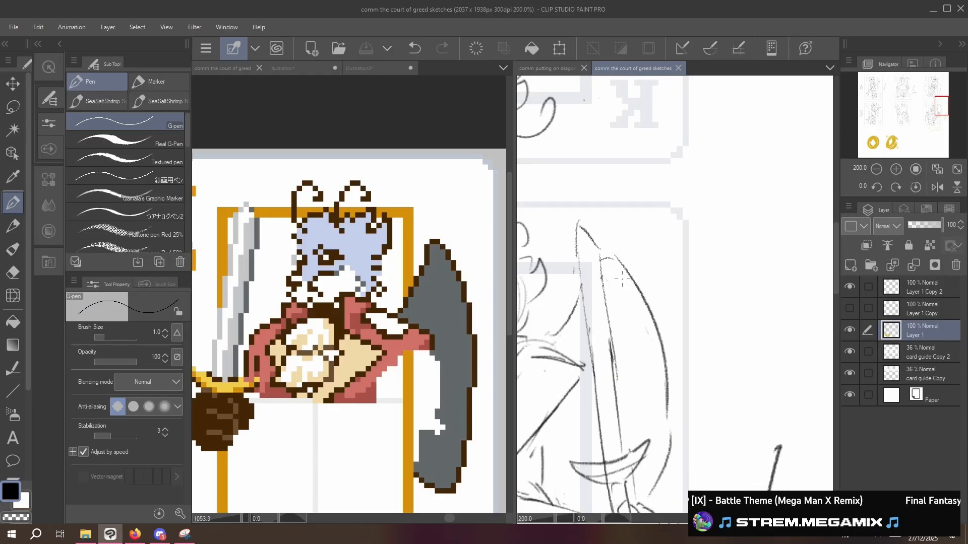
{"action": "key", "text": "p"}
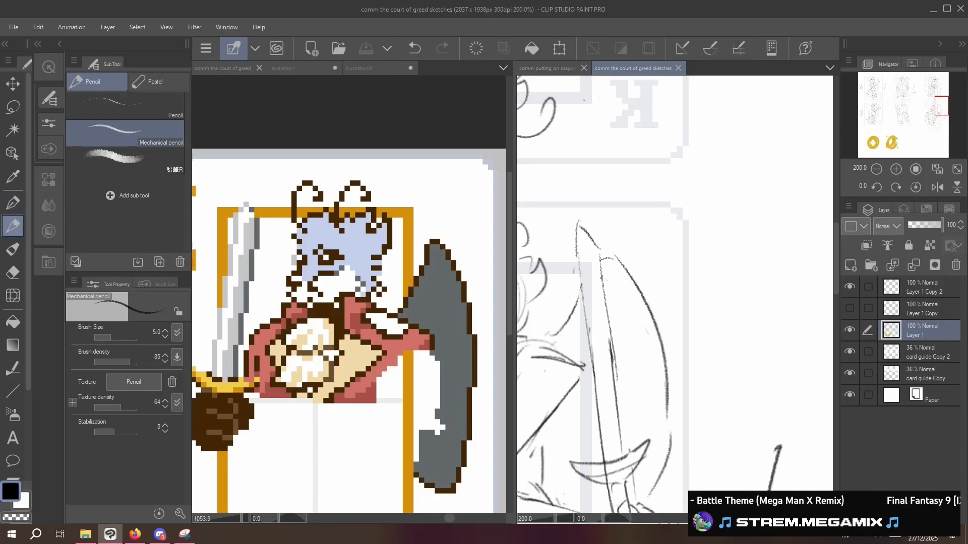
{"action": "mouse_move", "coordinate": [791, 311]}
{"action": "left_mouse_down"}
{"action": "mouse_move", "coordinate": [810, 235]}
{"action": "mouse_move", "coordinate": [772, 229]}
{"action": "mouse_move", "coordinate": [751, 246]}
{"action": "left_mouse_up"}
{"action": "mouse_move", "coordinate": [743, 235]}
{"action": "left_mouse_down"}
{"action": "mouse_move", "coordinate": [725, 254]}
{"action": "mouse_move", "coordinate": [726, 310]}
{"action": "mouse_move", "coordinate": [761, 314]}
{"action": "mouse_move", "coordinate": [807, 282]}
{"action": "mouse_move", "coordinate": [753, 264]}
{"action": "mouse_move", "coordinate": [751, 277]}
{"action": "mouse_move", "coordinate": [782, 266]}
{"action": "left_mouse_up"}
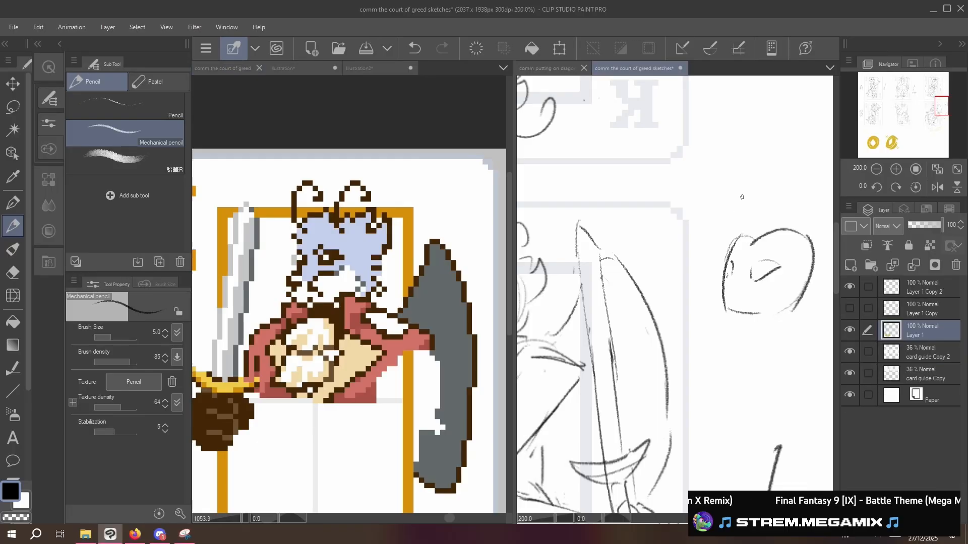
- Close the neighbouring reference document and merge the court of greed sketches into the main document group, with the King and head study in view
{"action": "left_click", "coordinate": [583, 67]}
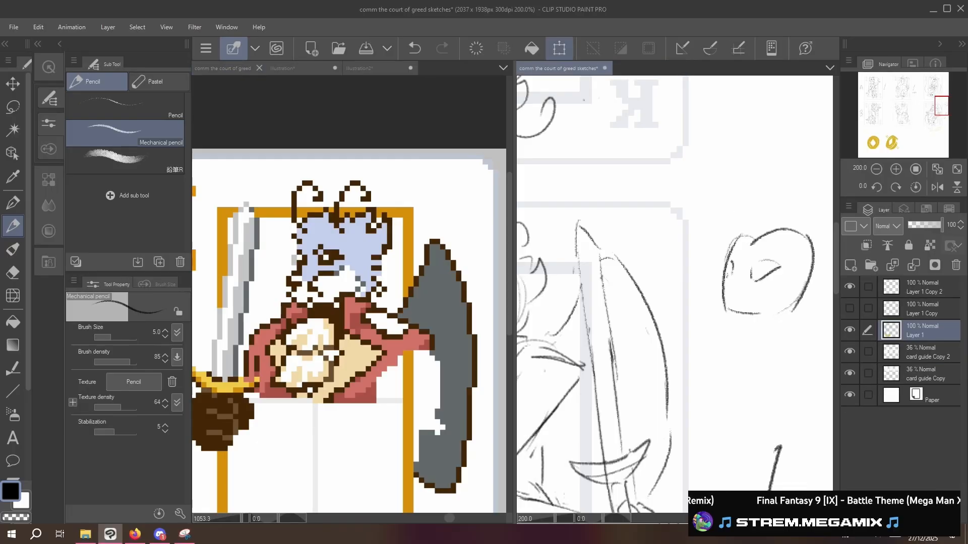
{"action": "left_click_drag", "start_coordinate": [532, 68], "coordinate": [421, 68]}
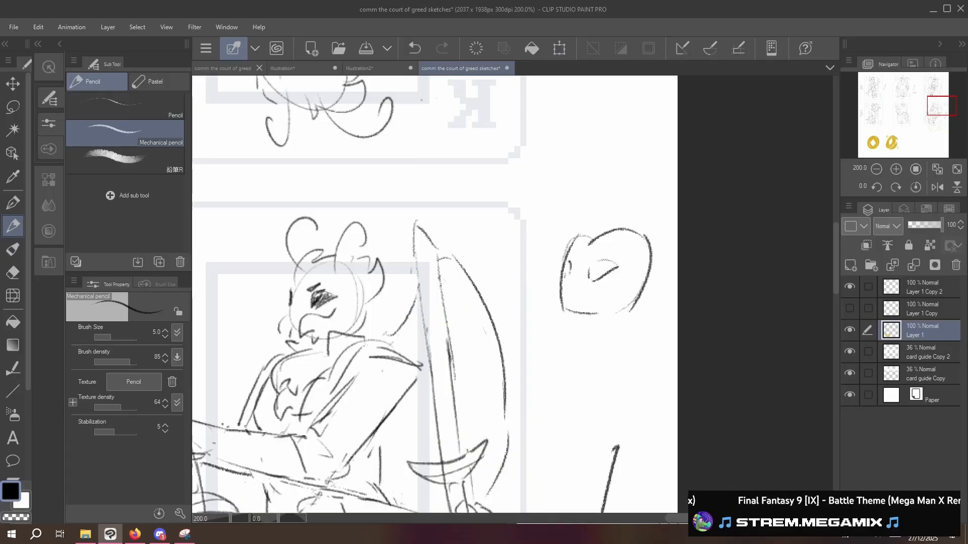
{"action": "scroll", "coordinate": [442, 294], "scroll_direction": "left", "scroll_amount": 1}
{"action": "left_click_drag", "start_coordinate": [398, 371], "coordinate": [459, 361]}
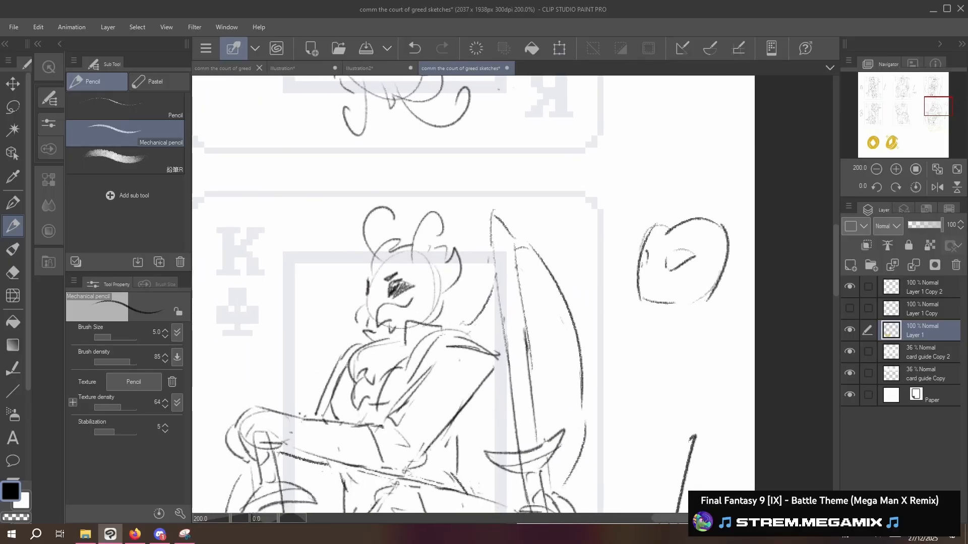
- Draw swept-back hair tufts over the top and back of the head study, undoing and redrawing the misplaced strokes
{"action": "mouse_move", "coordinate": [643, 241]}
{"action": "left_mouse_down"}
{"action": "mouse_move", "coordinate": [637, 206]}
{"action": "mouse_move", "coordinate": [661, 192]}
{"action": "mouse_move", "coordinate": [696, 187]}
{"action": "mouse_move", "coordinate": [684, 218]}
{"action": "left_mouse_up"}
{"action": "mouse_move", "coordinate": [696, 198]}
{"action": "left_mouse_down"}
{"action": "mouse_move", "coordinate": [713, 196]}
{"action": "mouse_move", "coordinate": [702, 226]}
{"action": "mouse_move", "coordinate": [713, 195]}
{"action": "mouse_move", "coordinate": [702, 209]}
{"action": "mouse_move", "coordinate": [705, 196]}
{"action": "mouse_move", "coordinate": [733, 201]}
{"action": "mouse_move", "coordinate": [727, 222]}
{"action": "mouse_move", "coordinate": [743, 232]}
{"action": "mouse_move", "coordinate": [748, 266]}
{"action": "left_mouse_up"}
{"action": "key", "text": "ctrl+z"}
{"action": "key", "text": "ctrl+z"}
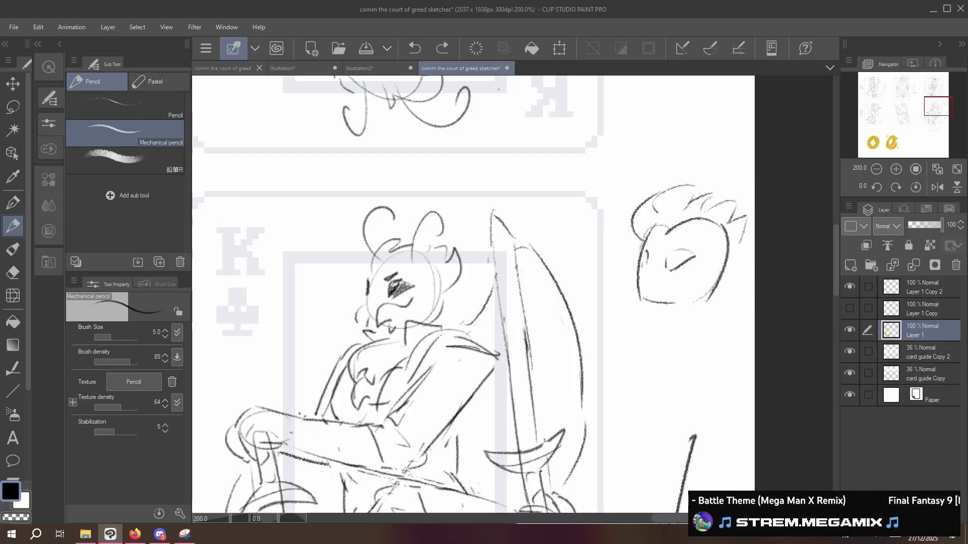
{"action": "key", "text": "ctrl+z"}
{"action": "key", "text": "ctrl+z"}
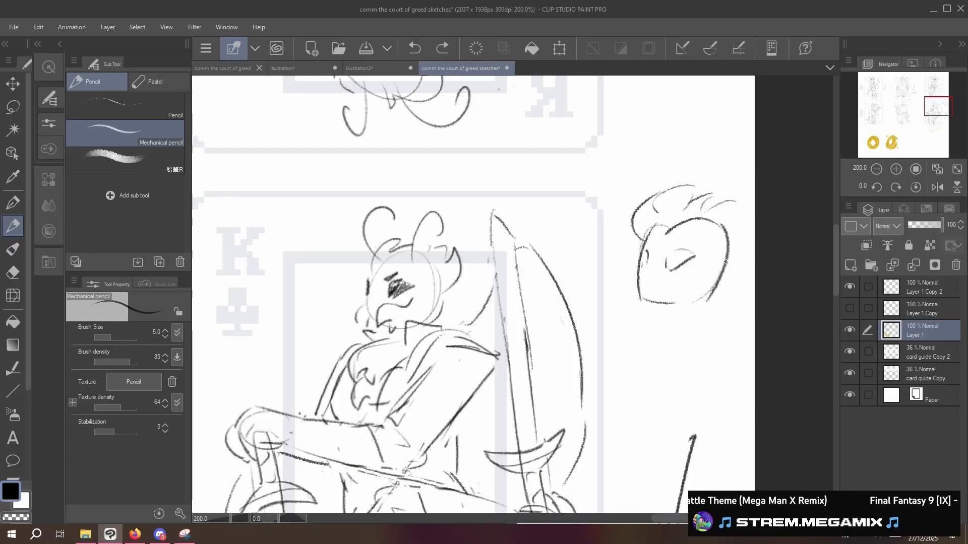
{"action": "mouse_move", "coordinate": [736, 223]}
{"action": "left_mouse_down"}
{"action": "mouse_move", "coordinate": [728, 267]}
{"action": "mouse_move", "coordinate": [735, 215]}
{"action": "mouse_move", "coordinate": [709, 218]}
{"action": "left_mouse_up"}
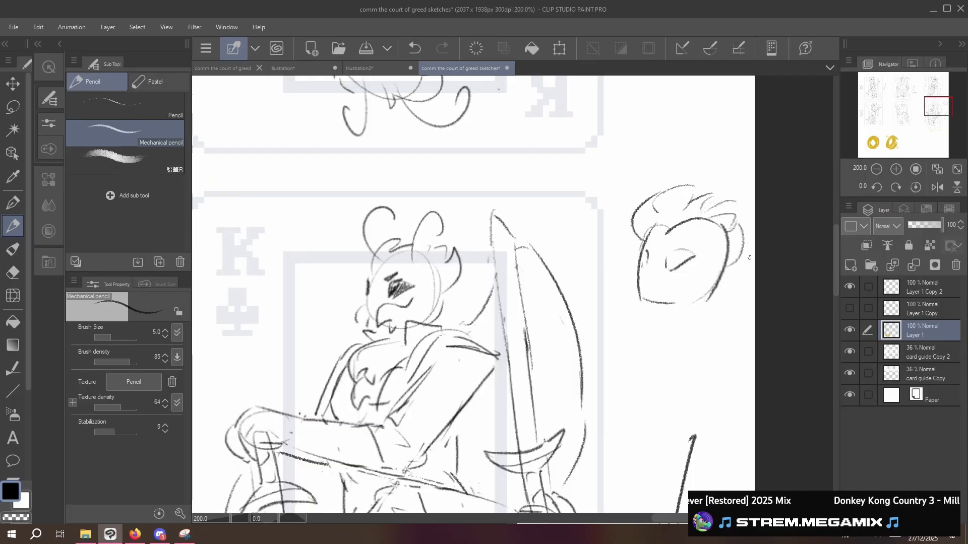
{"action": "left_click_drag", "start_coordinate": [739, 268], "coordinate": [711, 304]}
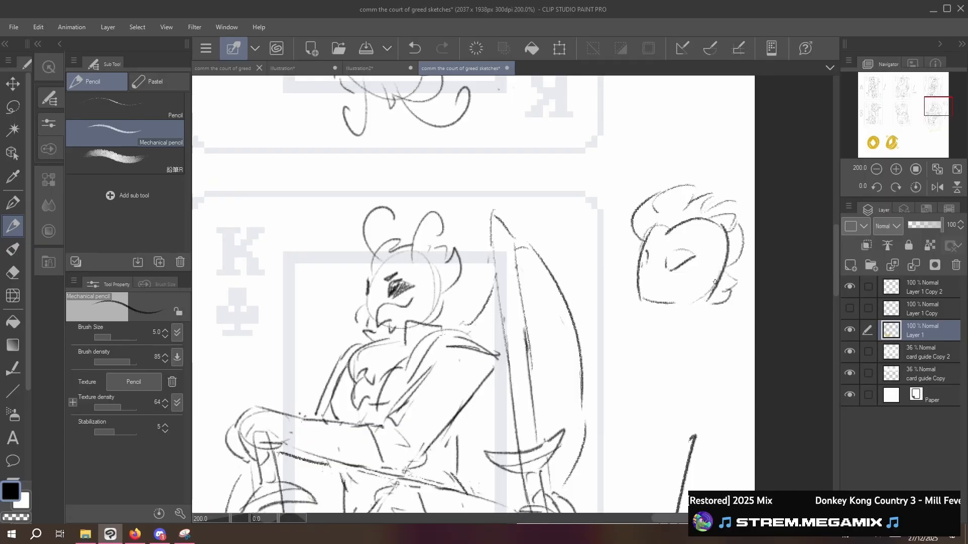
- Lasso the hair at the front of the head study, scale it to 88%, tilt it slightly counterclockwise, and deselect it
{"action": "key", "text": "m"}
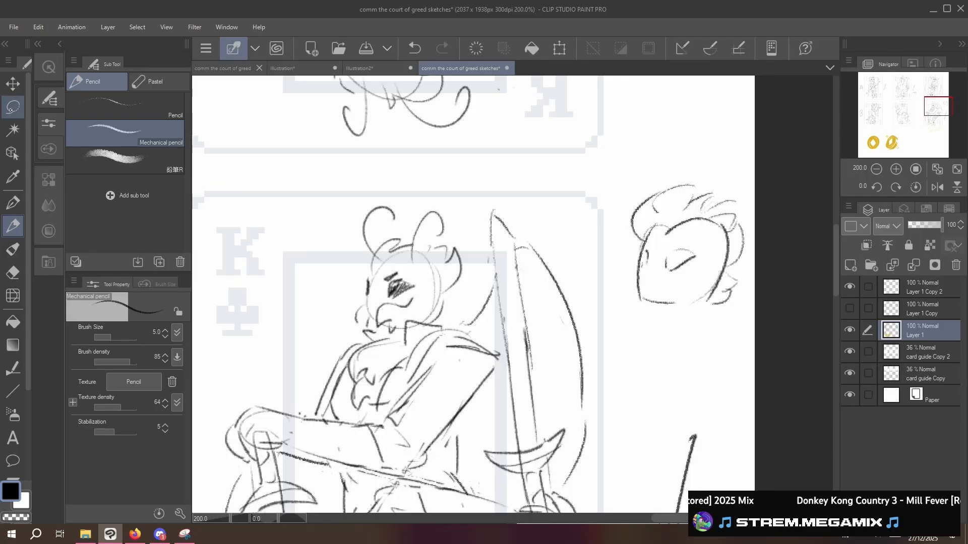
{"action": "mouse_move", "coordinate": [714, 204]}
{"action": "left_mouse_down"}
{"action": "mouse_move", "coordinate": [655, 164]}
{"action": "mouse_move", "coordinate": [641, 239]}
{"action": "mouse_move", "coordinate": [711, 204]}
{"action": "left_mouse_up"}
{"action": "left_click", "coordinate": [705, 265]}
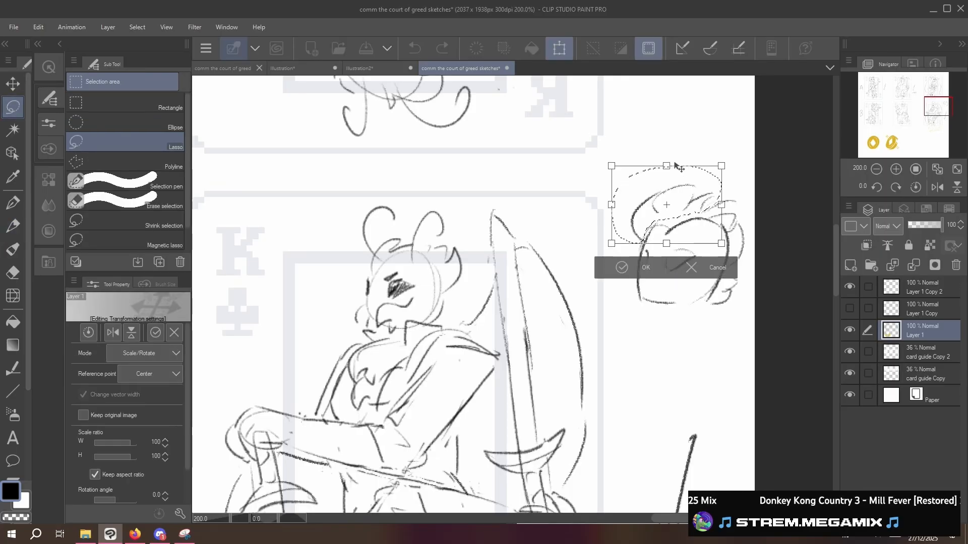
{"action": "left_click_drag", "start_coordinate": [662, 175], "coordinate": [658, 199]}
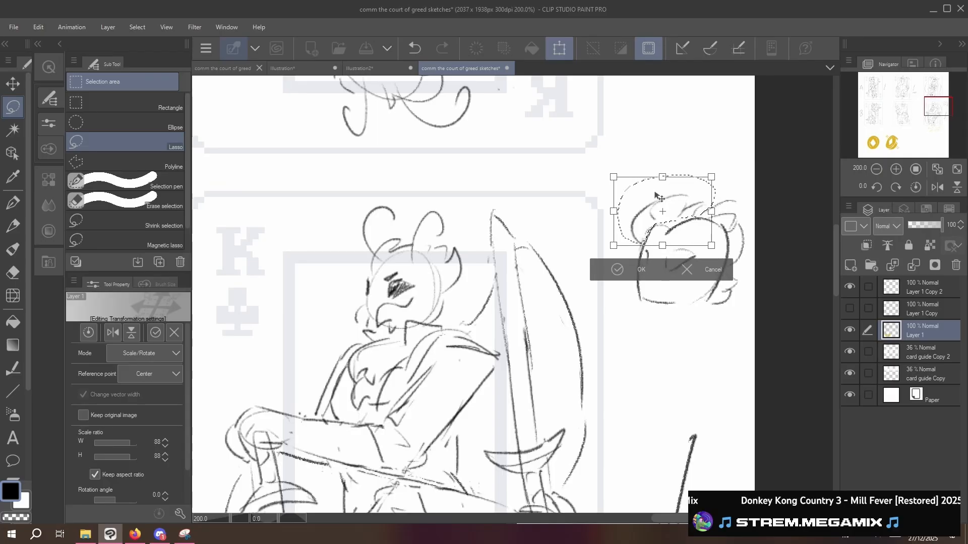
{"action": "left_click_drag", "start_coordinate": [641, 163], "coordinate": [634, 165]}
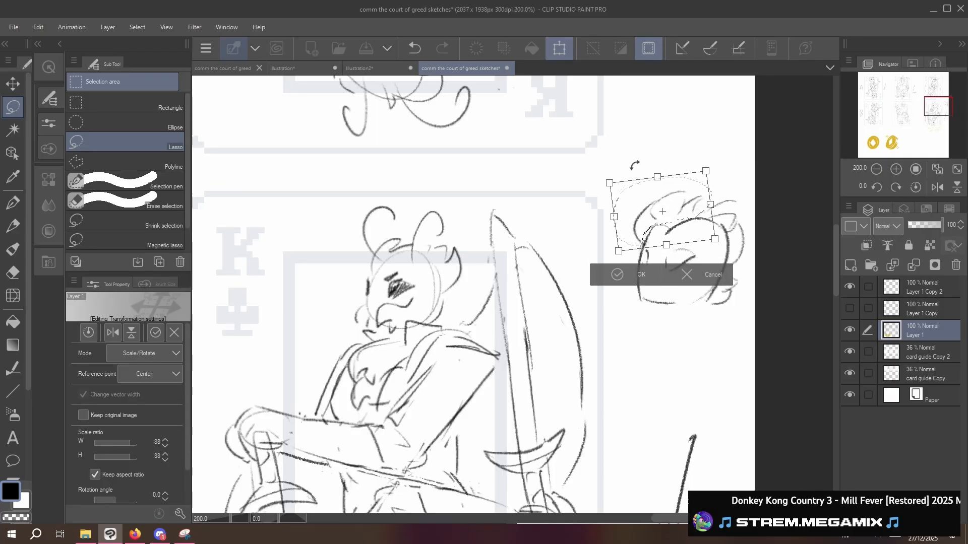
{"action": "left_click", "coordinate": [617, 274]}
{"action": "left_click", "coordinate": [531, 271]}
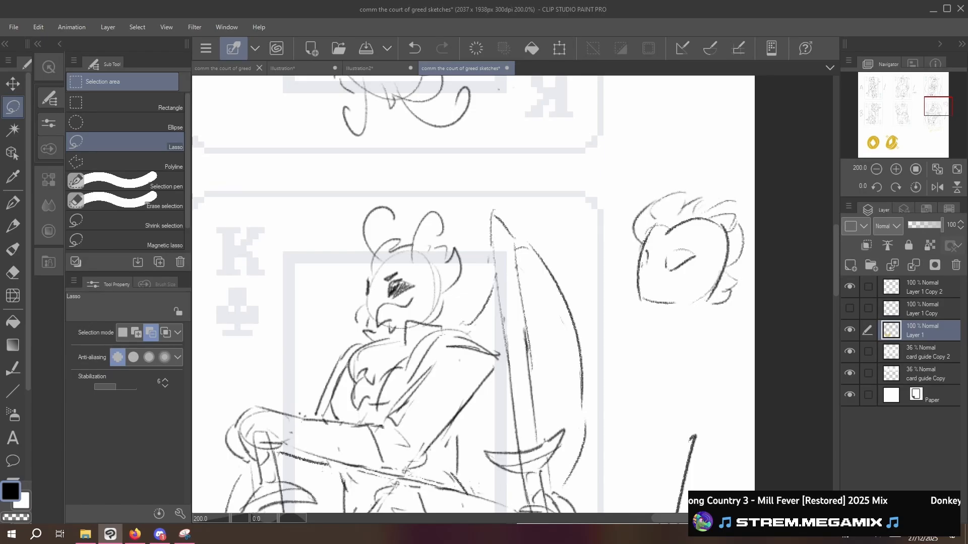
- Place the sketches document beside the court of greed card file, showing the head study next to an enlarged view of the Jack
{"action": "mouse_move", "coordinate": [450, 66]}
{"action": "left_mouse_down"}
{"action": "mouse_move", "coordinate": [593, 122]}
{"action": "mouse_move", "coordinate": [833, 179]}
{"action": "left_mouse_up"}
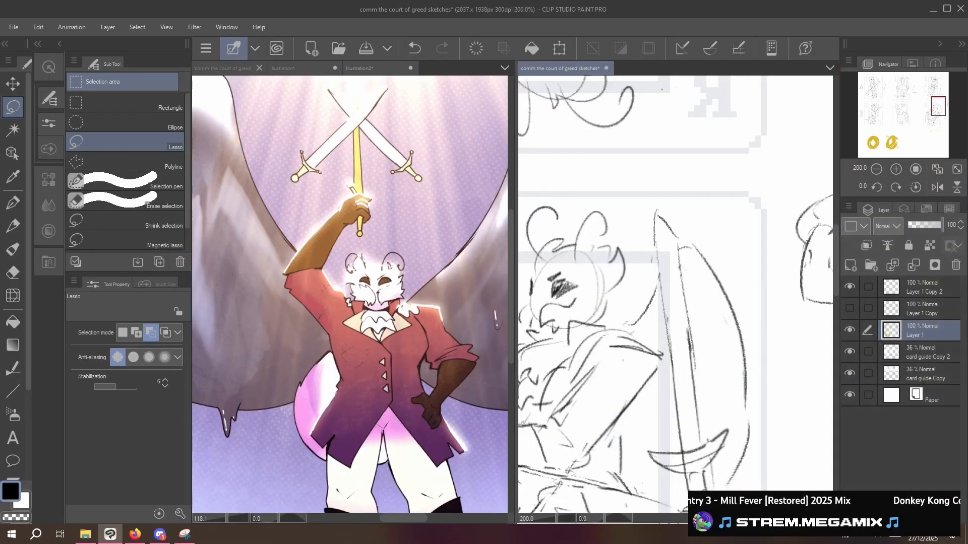
{"action": "left_click", "coordinate": [219, 68]}
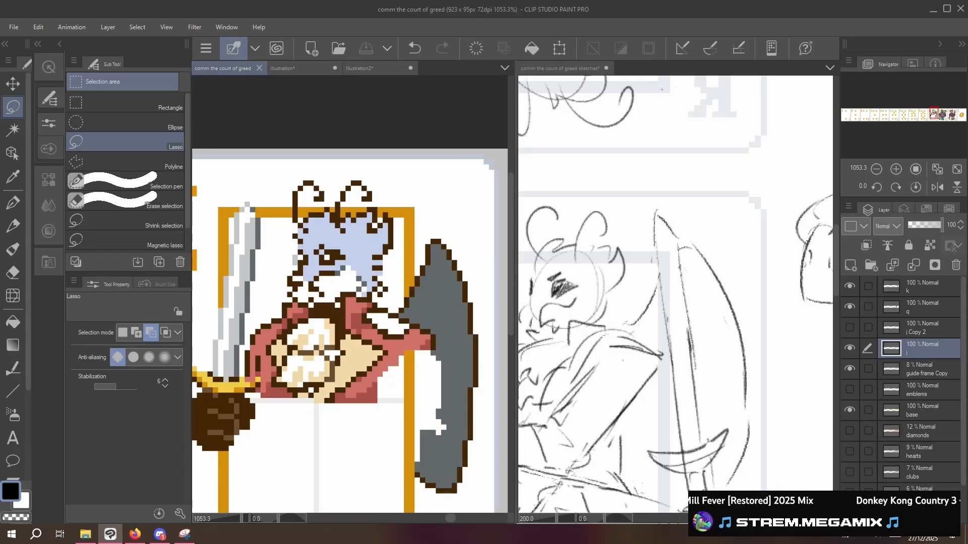
{"action": "left_click", "coordinate": [726, 292]}
{"action": "left_click_drag", "start_coordinate": [726, 293], "coordinate": [589, 304]}
{"action": "left_click", "coordinate": [255, 186]}
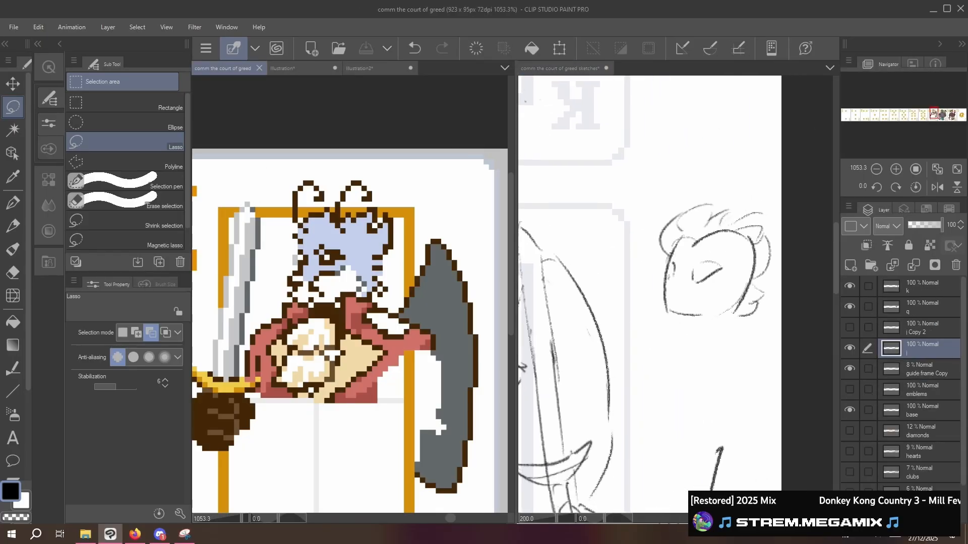
{"action": "scroll", "coordinate": [265, 186], "scroll_direction": "up", "scroll_amount": 2}
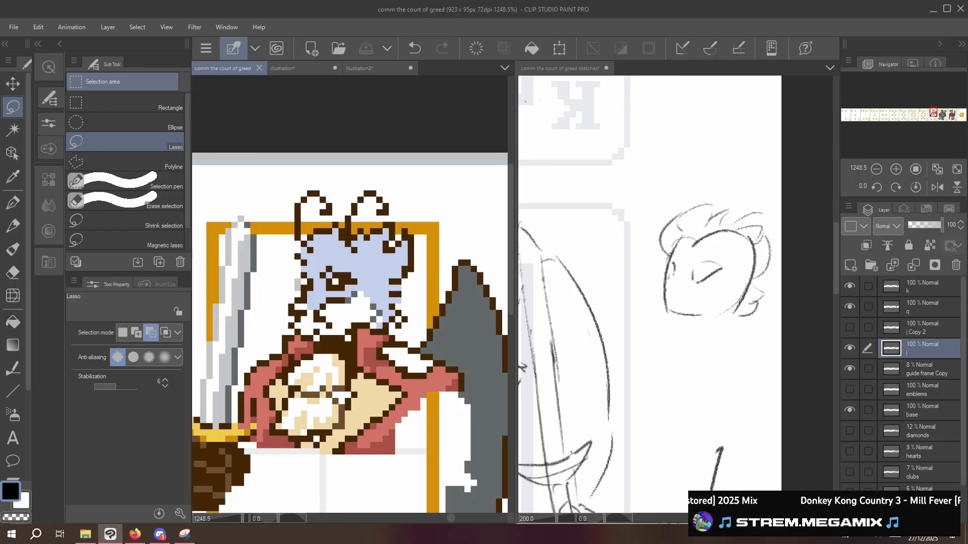
{"action": "key", "text": "i"}
{"action": "left_click", "coordinate": [343, 276]}
{"action": "key", "text": "p"}
{"action": "left_click", "coordinate": [338, 236]}
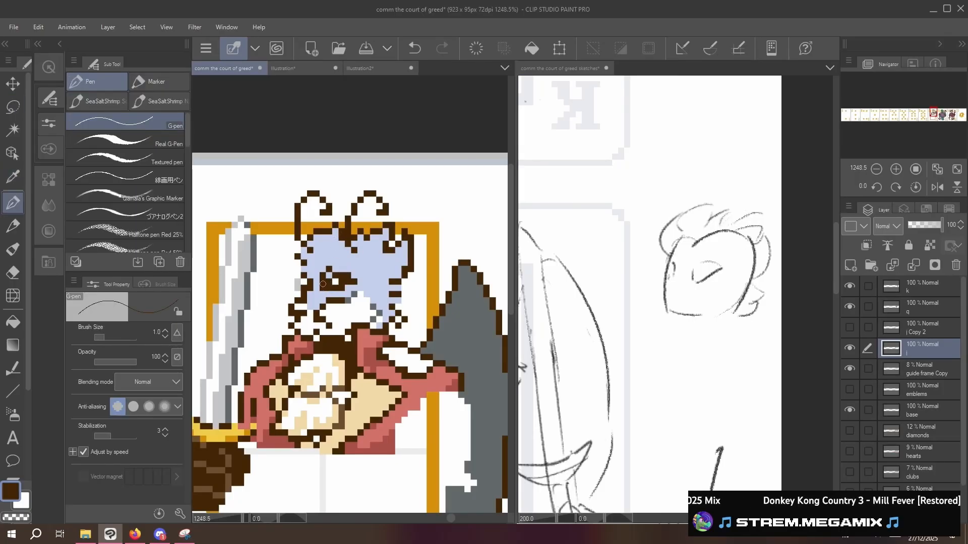
{"action": "key", "text": "ctrl+z"}
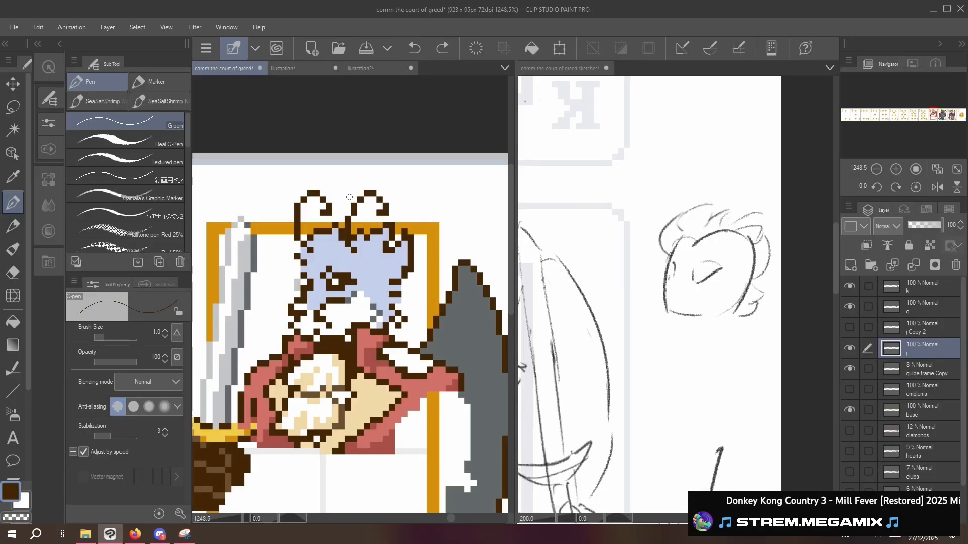
- Shade around the Jack's eye and muzzle with the dark grey sampled from the large grey shape beside the figure, undoing the last stroke
{"action": "key", "text": "i"}
{"action": "left_click", "coordinate": [473, 316]}
{"action": "key", "text": "p"}
{"action": "left_click", "coordinate": [348, 288]}
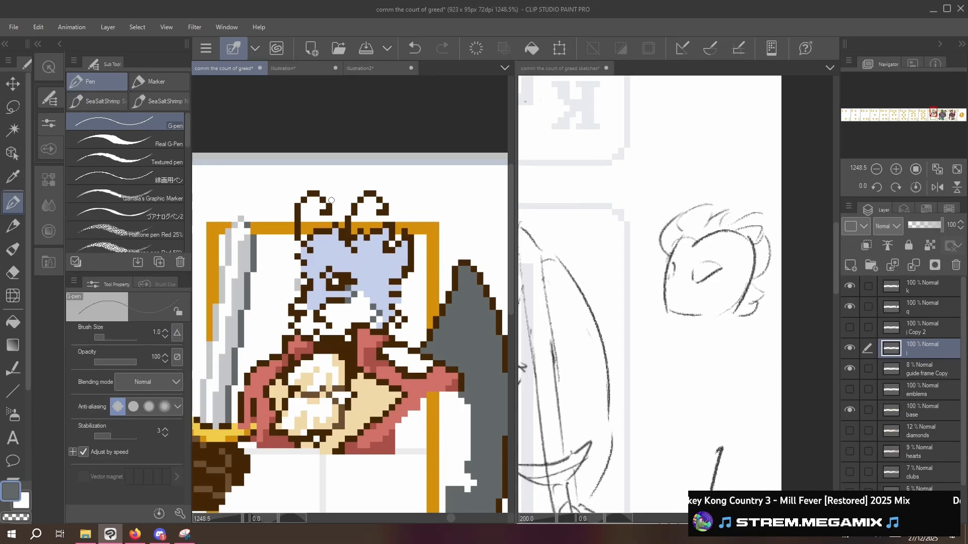
{"action": "left_click", "coordinate": [355, 275]}
{"action": "left_click", "coordinate": [360, 282]}
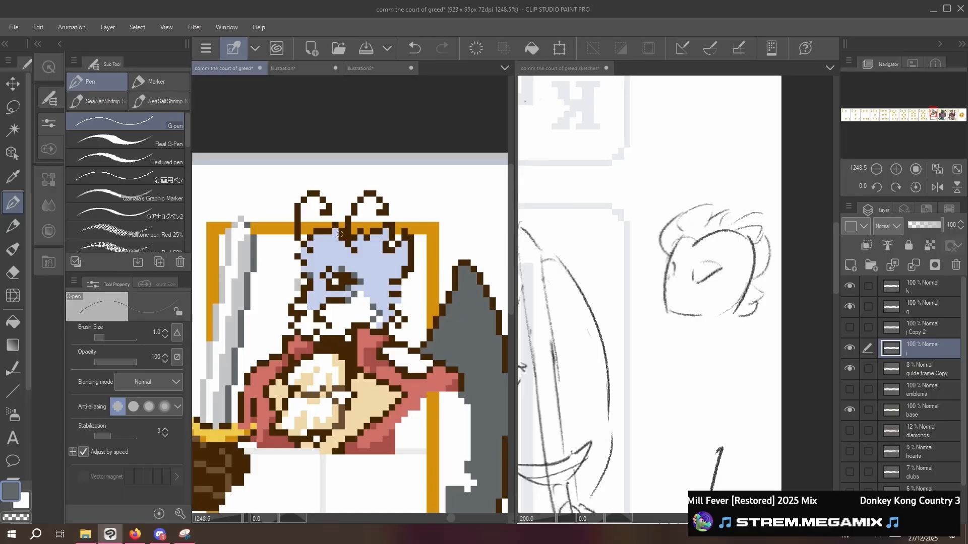
{"action": "key", "text": "ctrl+z"}
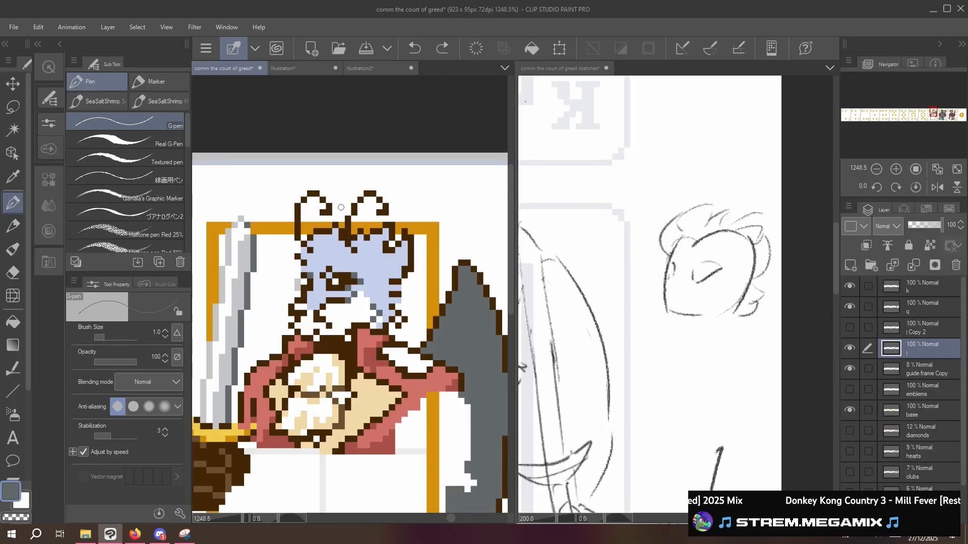
- Retouch the outline at the top of the Jack's head with the dark brown sampled from the eye
{"action": "key", "text": "i"}
{"action": "left_click", "coordinate": [336, 276]}
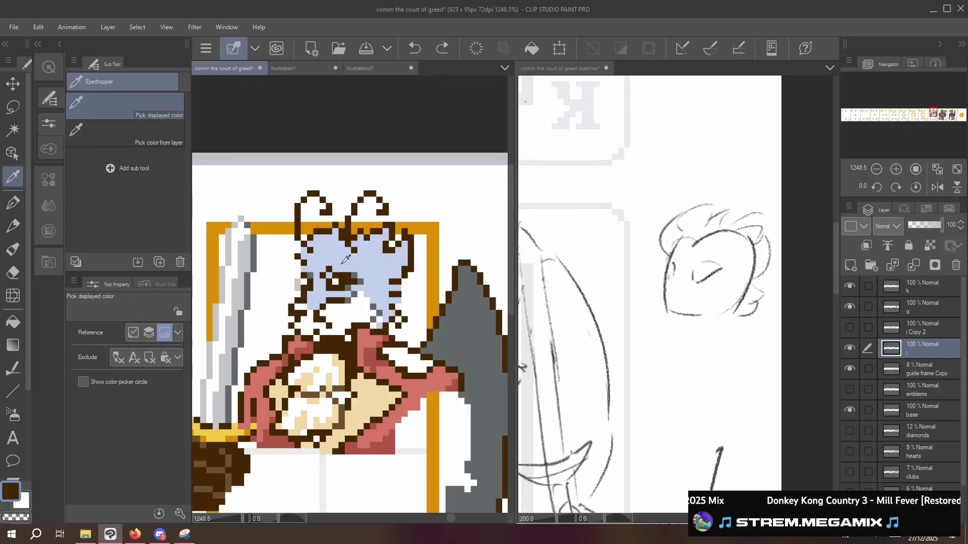
{"action": "left_click", "coordinate": [12, 203]}
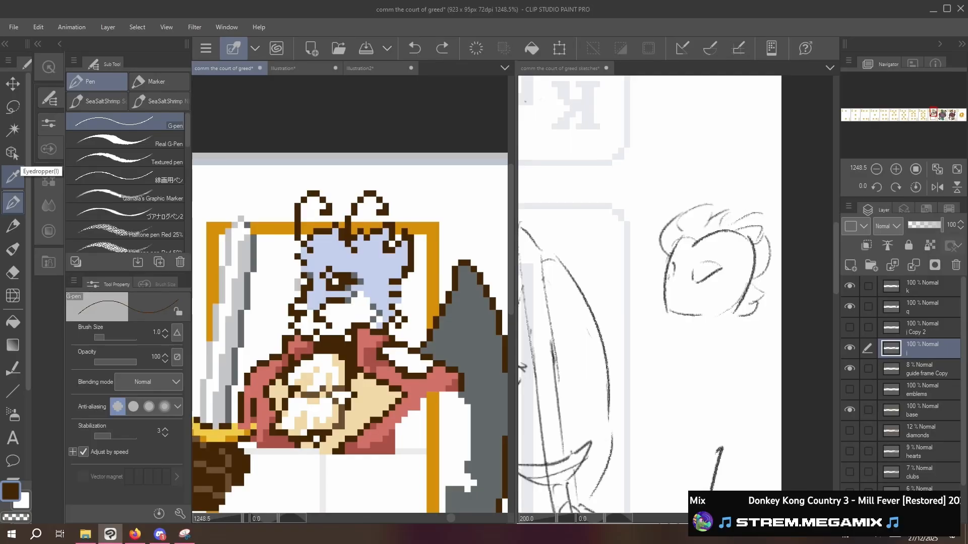
{"action": "left_click_drag", "start_coordinate": [333, 225], "coordinate": [323, 226]}
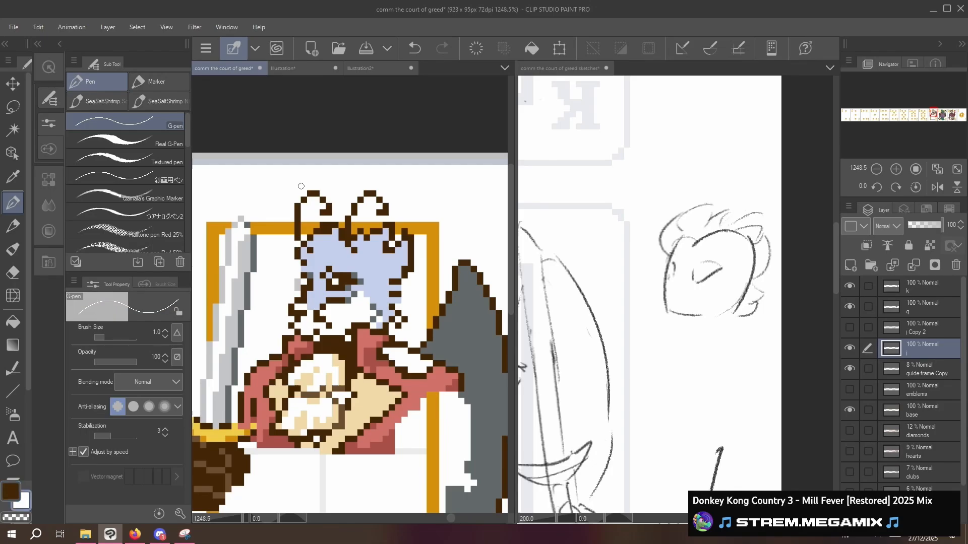
- Refine the jagged hairline between the Jack's antennae, alternating between dark brown and the head's light blue
{"action": "key", "text": "i"}
{"action": "key", "text": "p"}
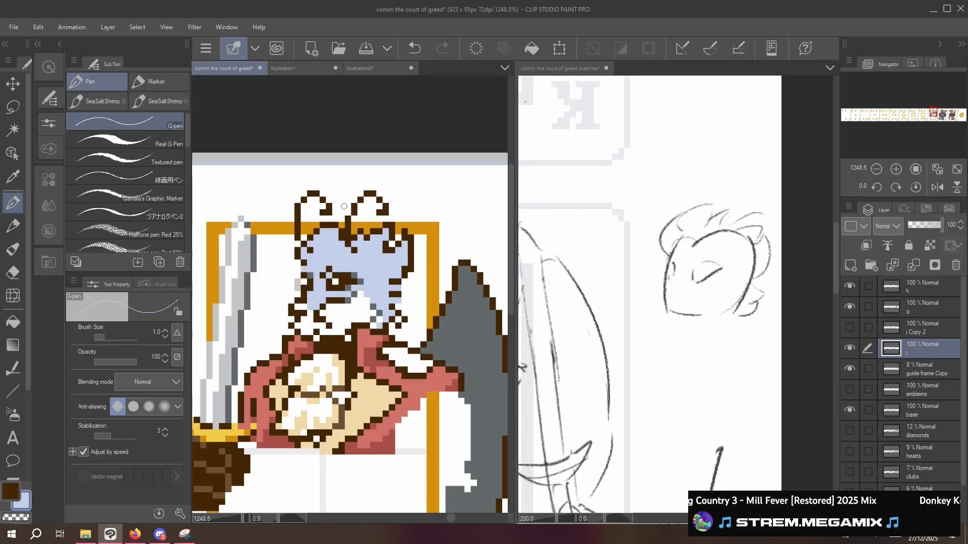
{"action": "key", "text": "x"}
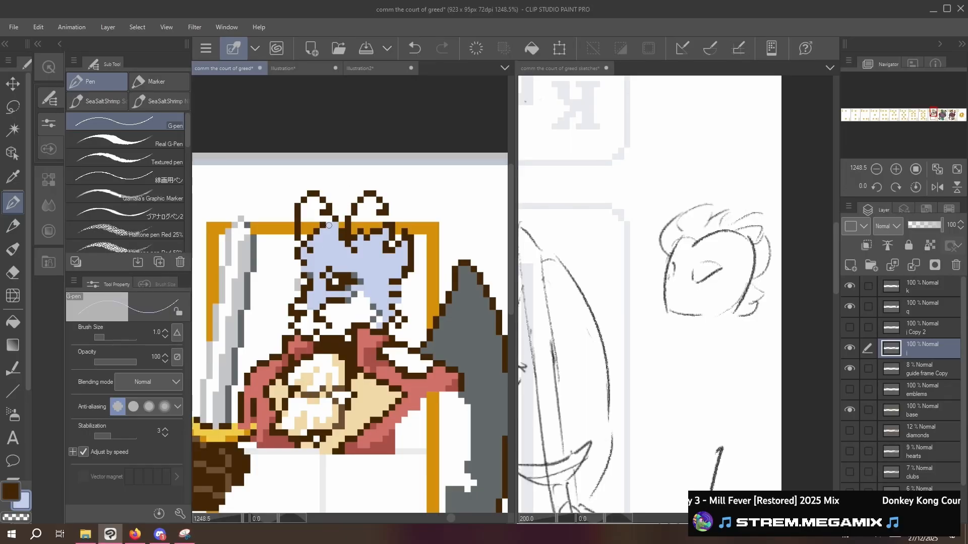
{"action": "key", "text": "x"}
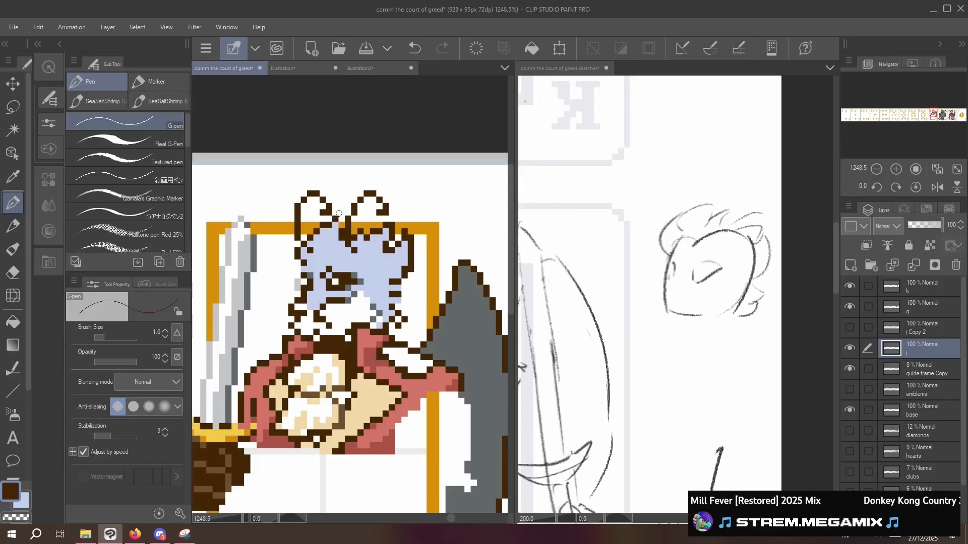
{"action": "key", "text": "x"}
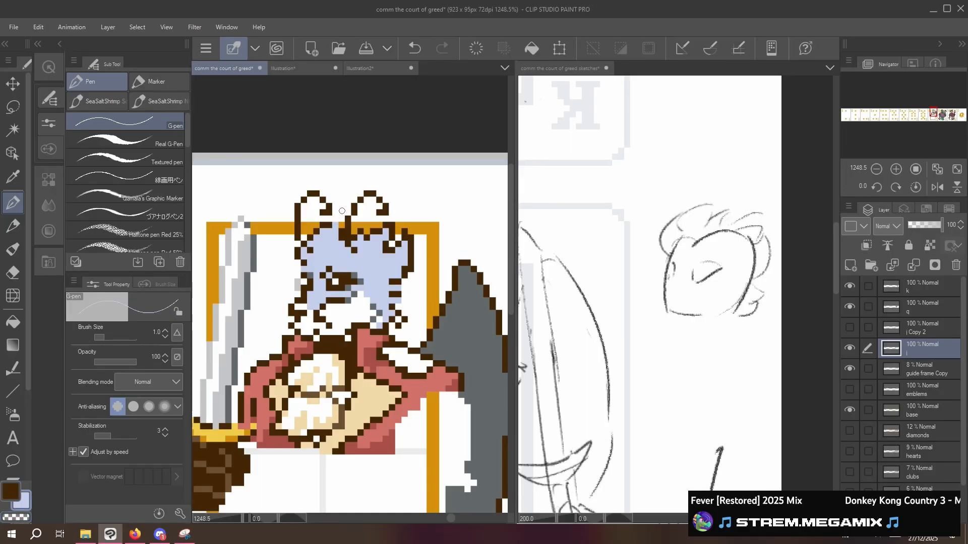
{"action": "key", "text": "x"}
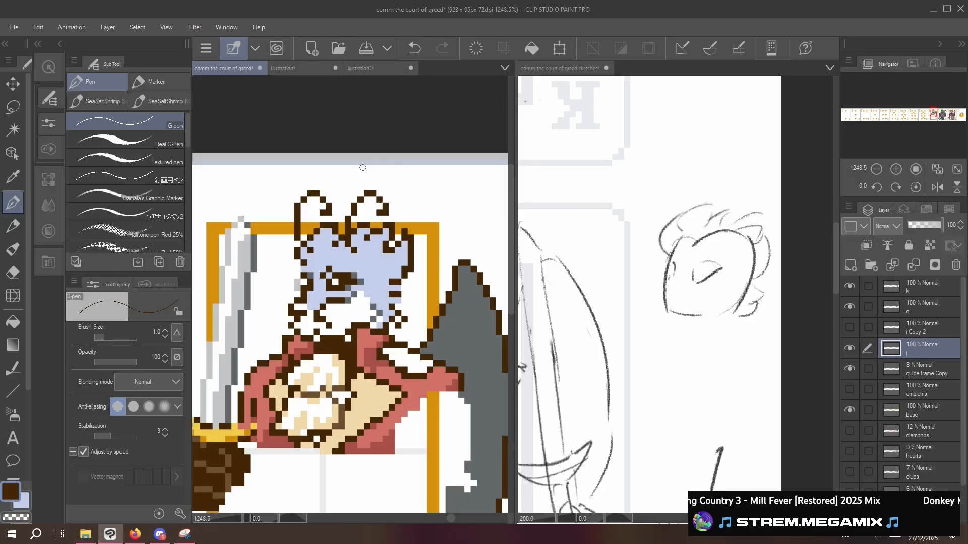
- Retouch the jagged outline at the back of the Jack's cheek with dark brown and the head's light blue, undoing one stroke
{"action": "left_click", "coordinate": [937, 187]}
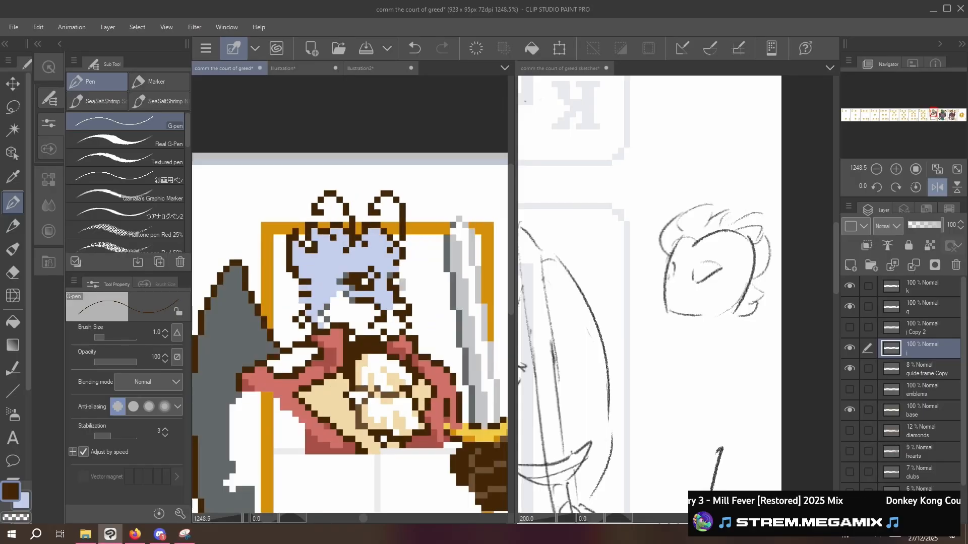
{"action": "left_click", "coordinate": [937, 187]}
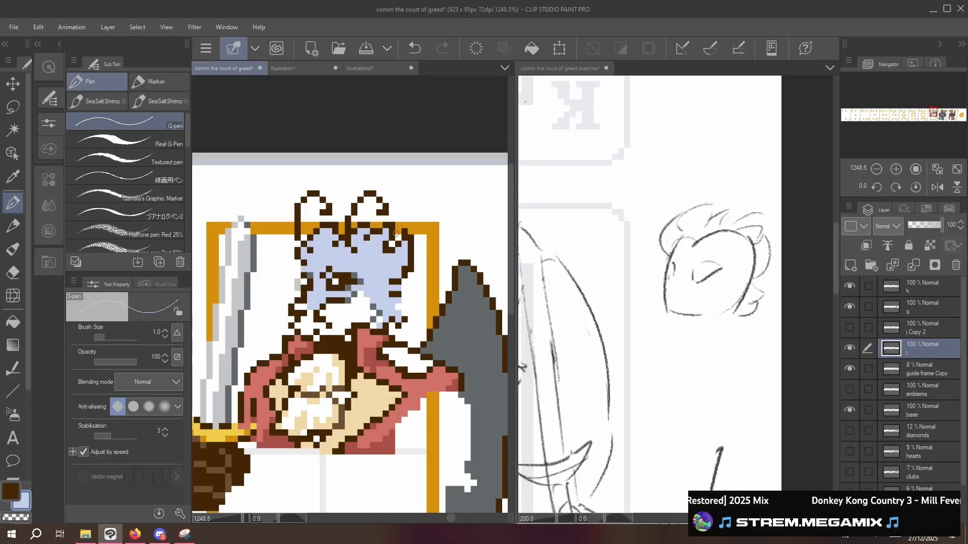
{"action": "key", "text": "x"}
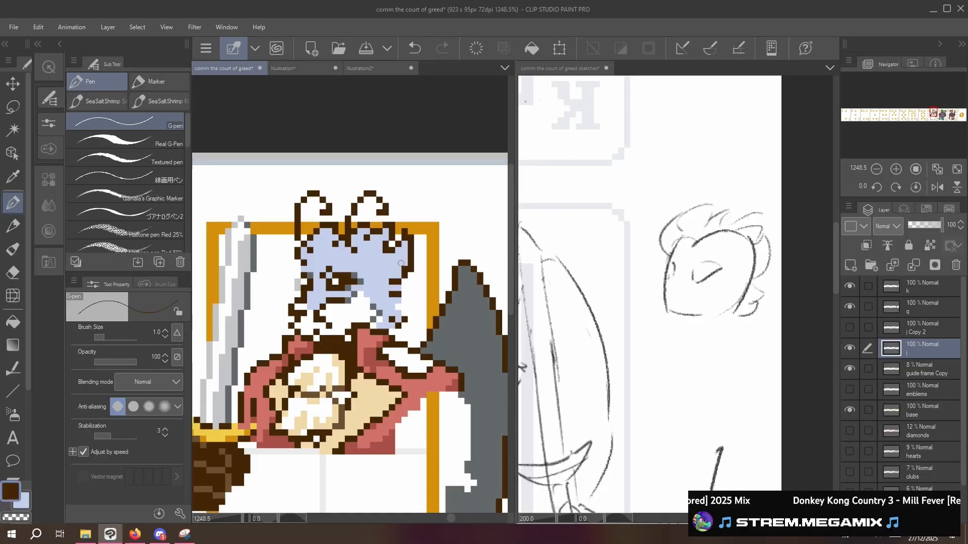
{"action": "left_click", "coordinate": [404, 313]}
{"action": "left_click", "coordinate": [398, 308]}
{"action": "left_click_drag", "start_coordinate": [398, 301], "coordinate": [404, 294]}
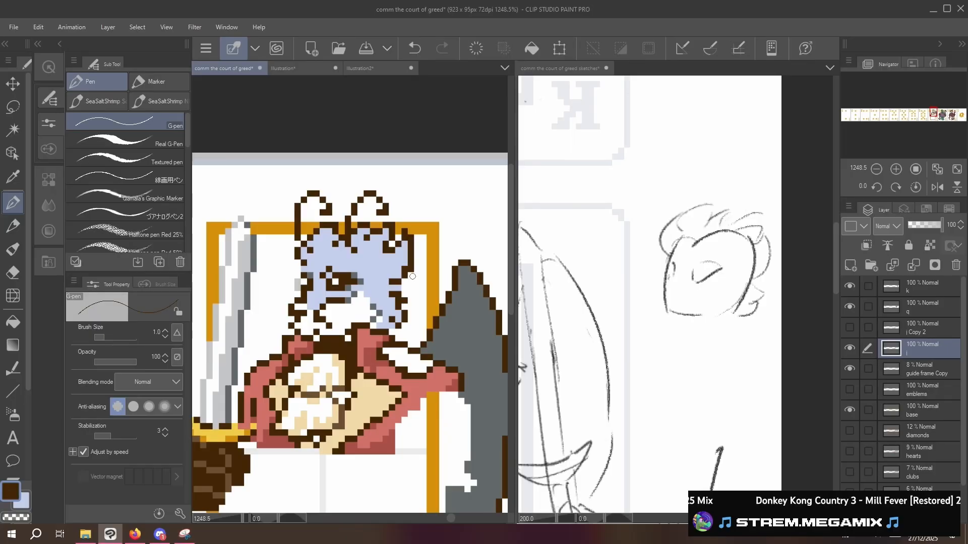
{"action": "key", "text": "ctrl+z"}
{"action": "left_click", "coordinate": [403, 298]}
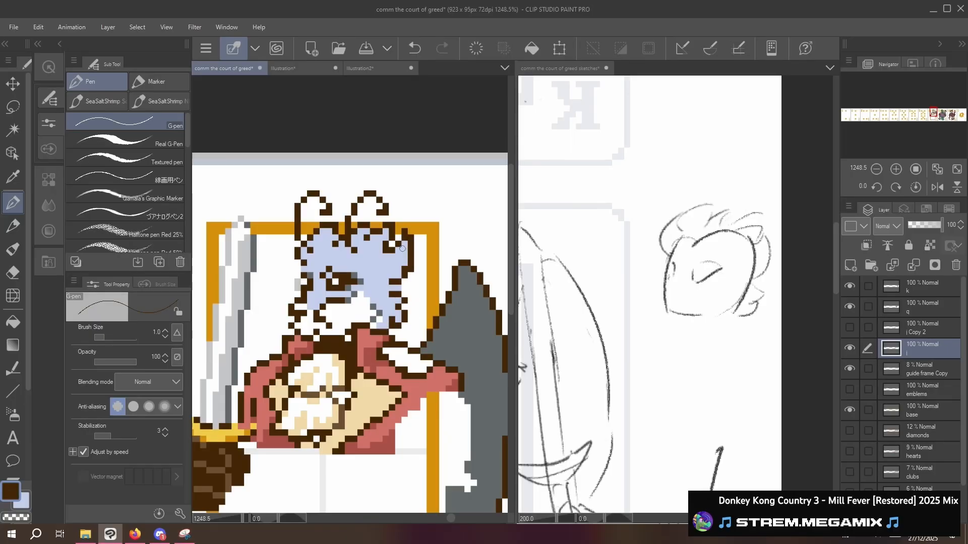
{"action": "left_click", "coordinate": [398, 299], "text": "alt"}
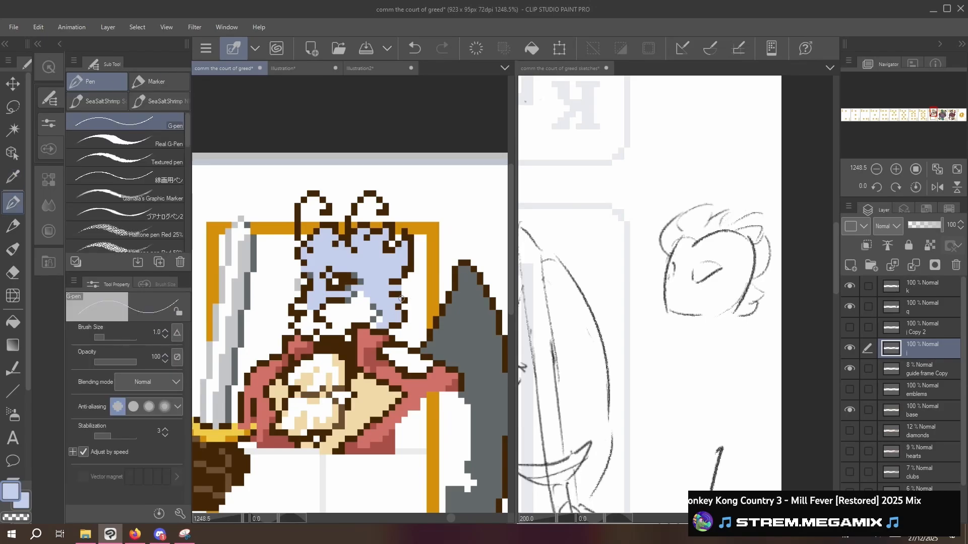
- Mix a slightly darker shading blue from the head's light blue
{"action": "scroll", "coordinate": [401, 299], "scroll_direction": "down", "scroll_amount": 4}
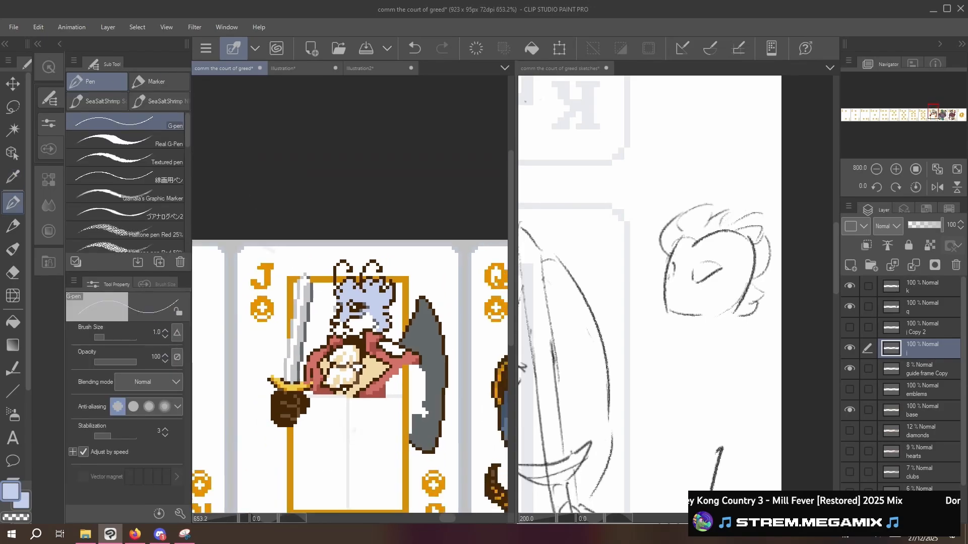
{"action": "left_click_drag", "start_coordinate": [324, 499], "coordinate": [359, 439]}
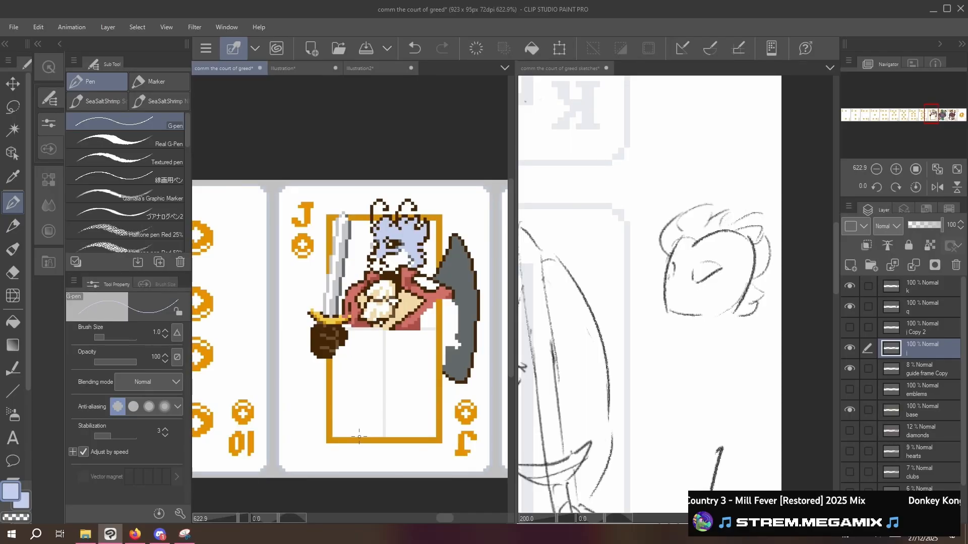
{"action": "scroll", "coordinate": [428, 224], "scroll_direction": "up", "scroll_amount": 3}
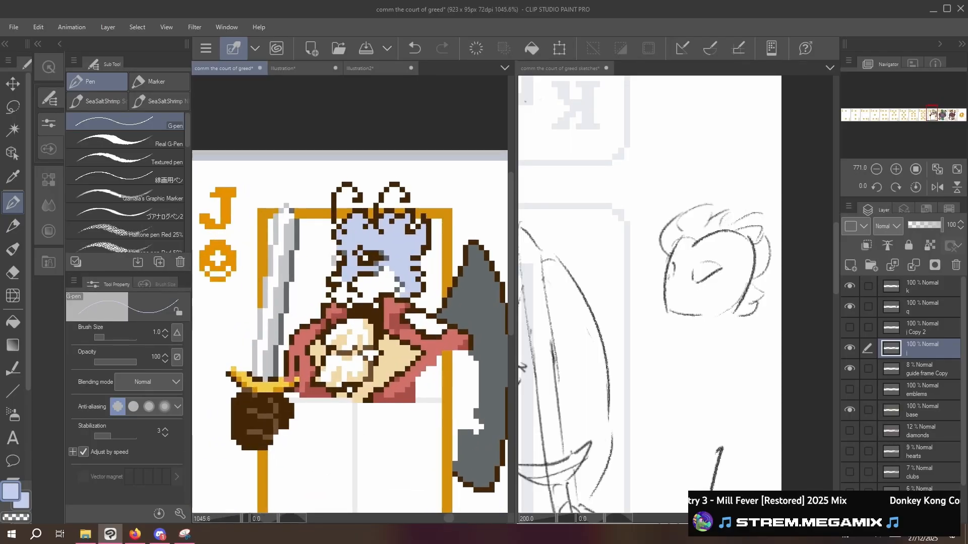
{"action": "key", "text": "i"}
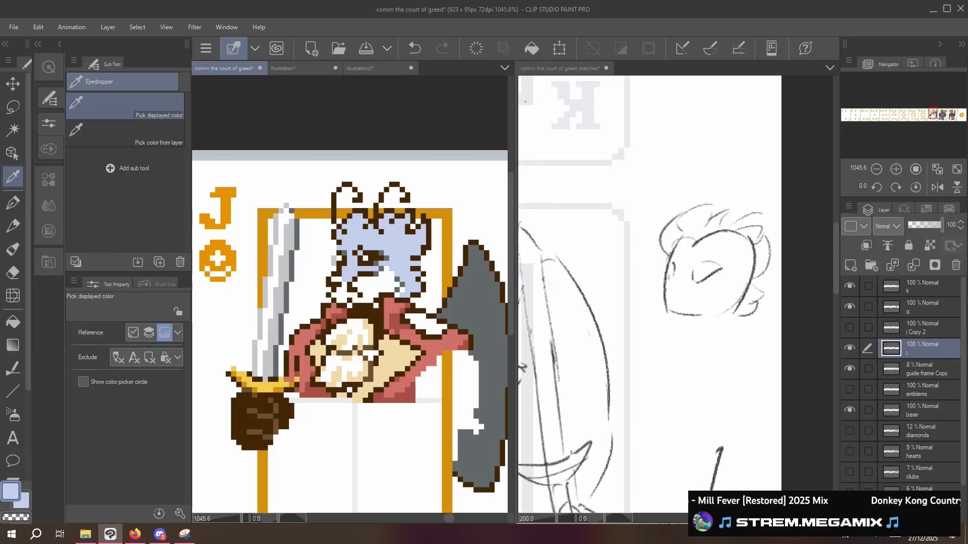
{"action": "double_click", "coordinate": [8, 494]}
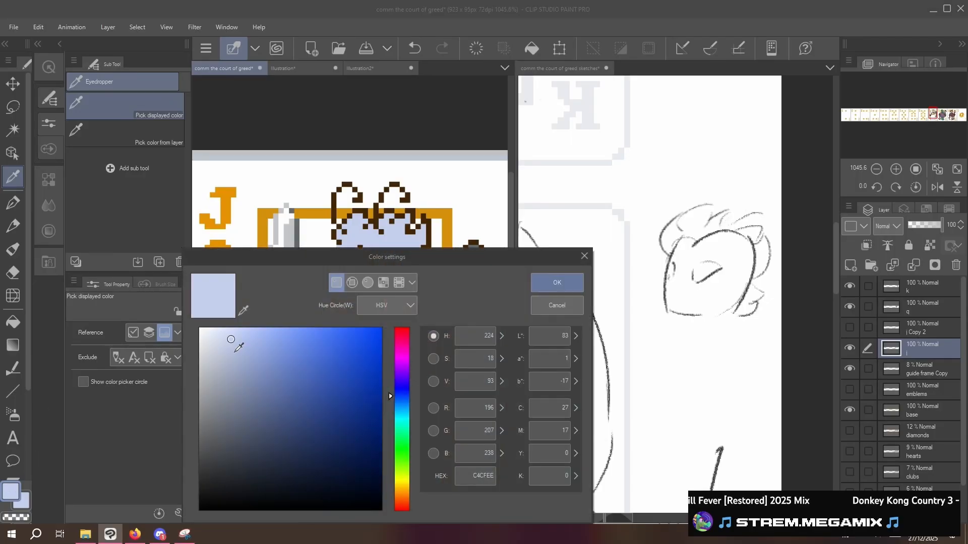
{"action": "left_click_drag", "start_coordinate": [234, 352], "coordinate": [241, 352]}
{"action": "left_click", "coordinate": [557, 282]}
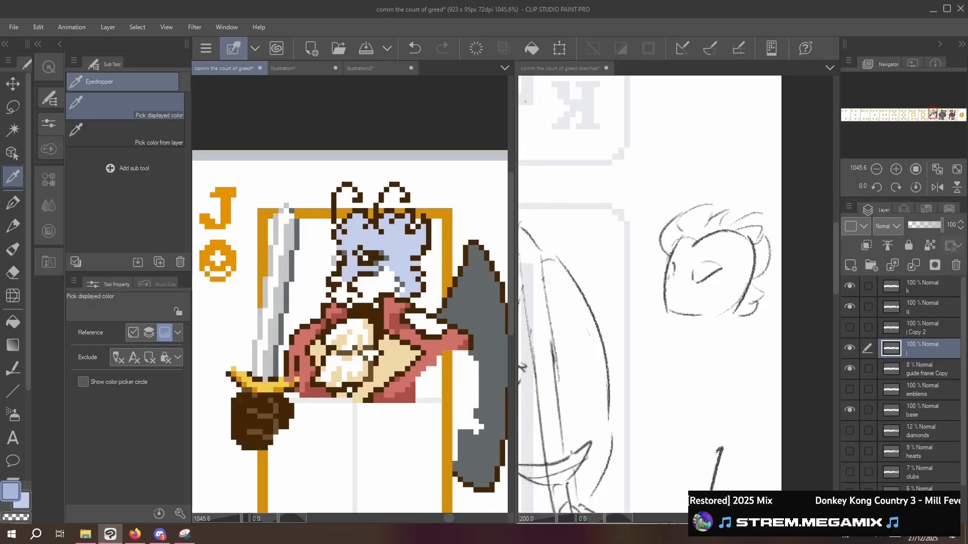
- Paint white locks through the Jack's hair with the white sampled from the muzzle
{"action": "left_click", "coordinate": [378, 283]}
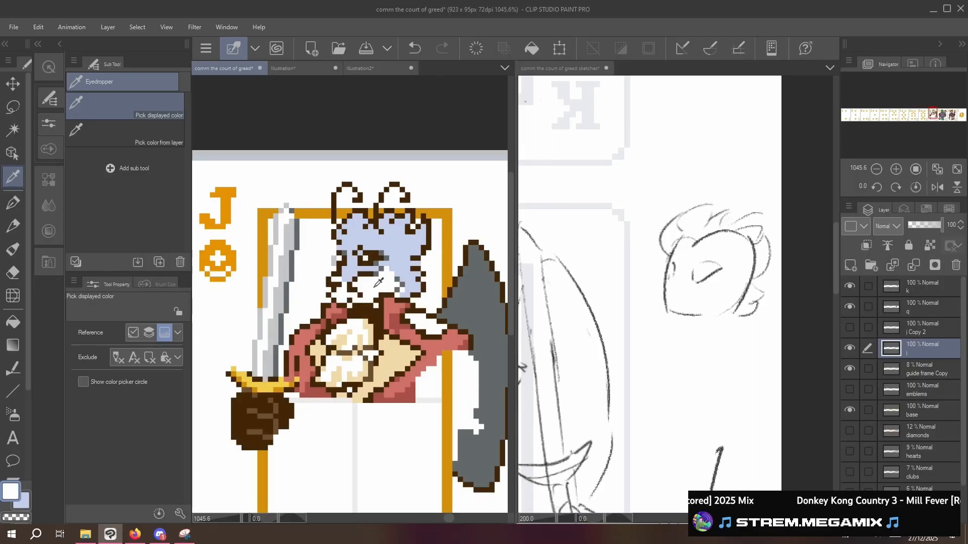
{"action": "key", "text": "p"}
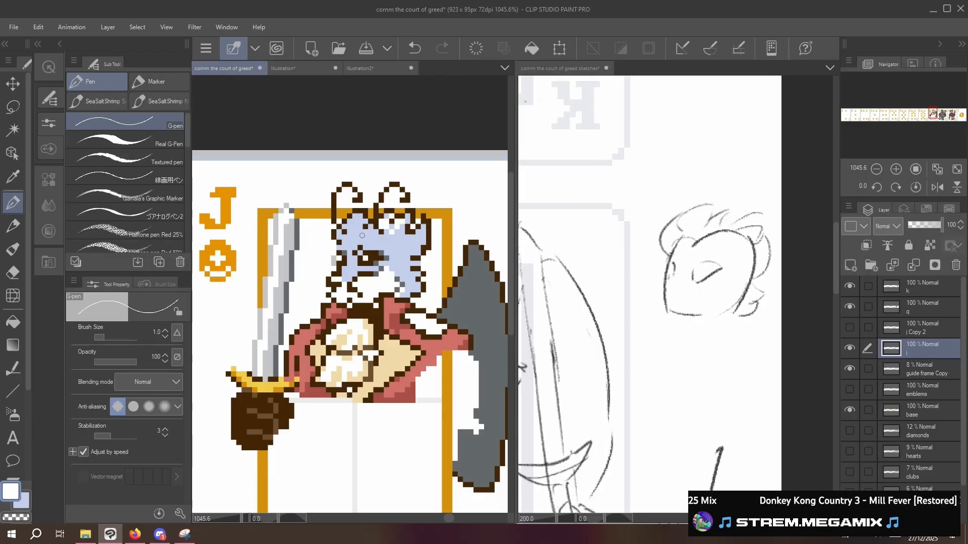
{"action": "mouse_move", "coordinate": [347, 244]}
{"action": "left_mouse_down"}
{"action": "mouse_move", "coordinate": [360, 222]}
{"action": "mouse_move", "coordinate": [350, 214]}
{"action": "left_mouse_up"}
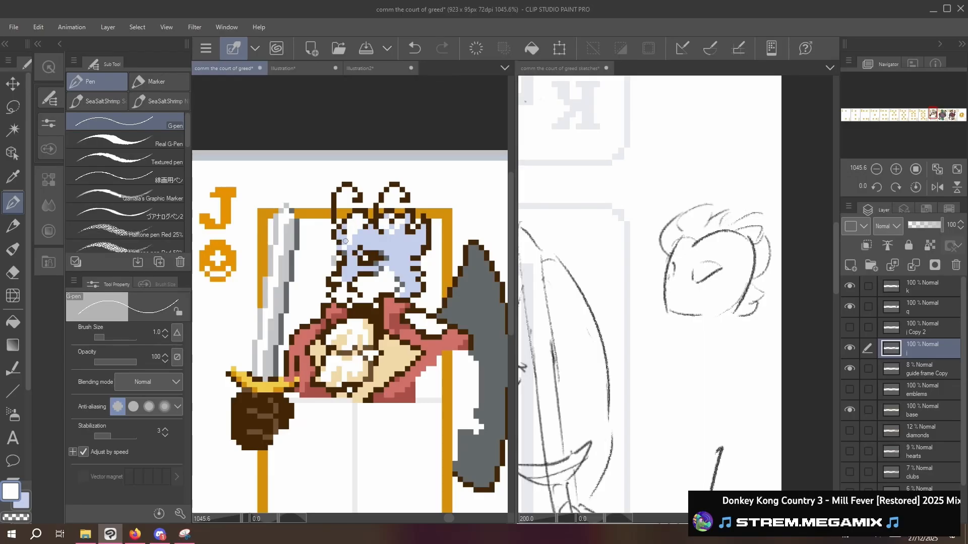
{"action": "mouse_move", "coordinate": [417, 237]}
{"action": "left_mouse_down"}
{"action": "mouse_move", "coordinate": [425, 226]}
{"action": "mouse_move", "coordinate": [408, 243]}
{"action": "left_mouse_up"}
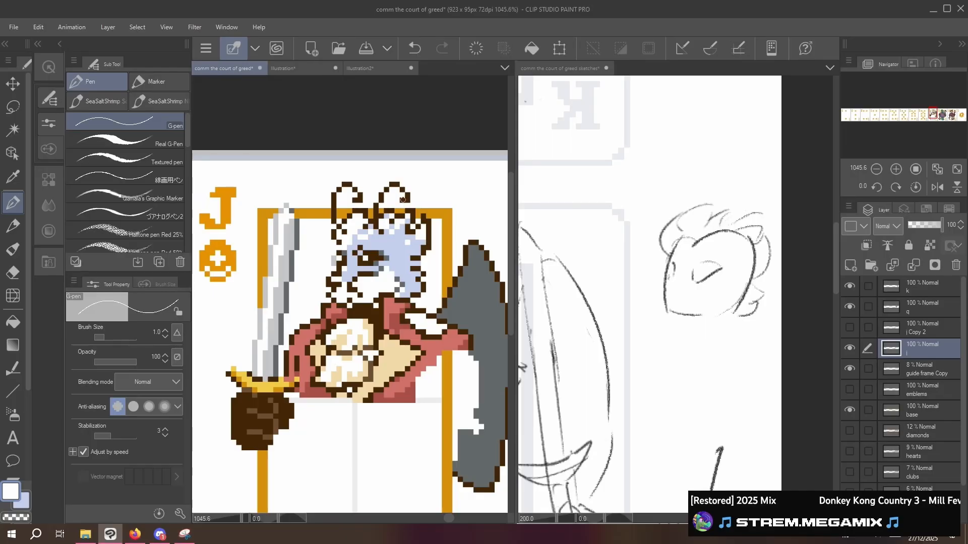
- Undo all the white strokes painted in the Jack's hair
{"action": "key", "text": "ctrl+z"}
{"action": "key", "text": "ctrl+z"}
{"action": "key", "text": "ctrl+z"}
{"action": "key", "text": "ctrl+z"}
{"action": "key", "text": "ctrl+z"}
{"action": "key", "text": "ctrl+z"}
{"action": "key", "text": "ctrl+z"}
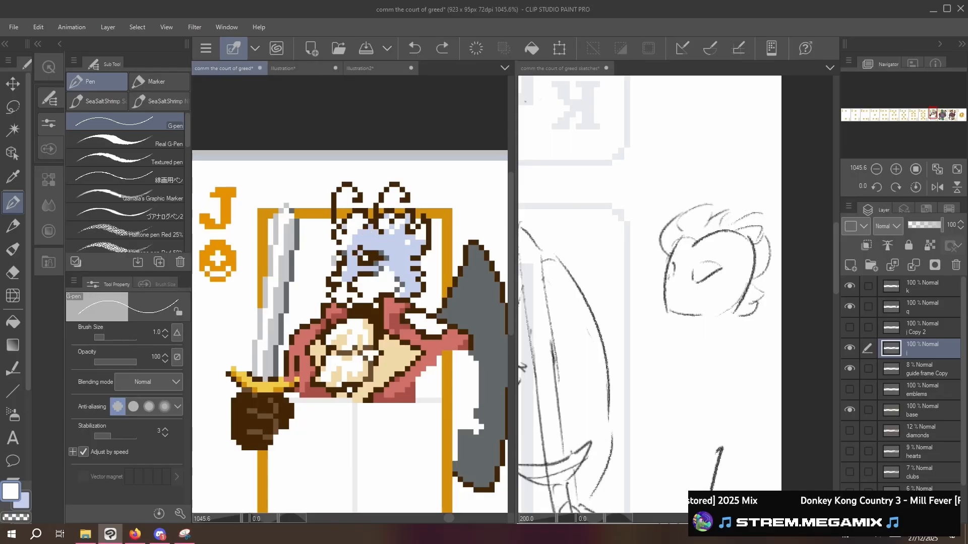
{"action": "key", "text": "ctrl+z"}
{"action": "key", "text": "ctrl+z"}
{"action": "key", "text": "ctrl+z"}
{"action": "key", "text": "ctrl+z"}
{"action": "key", "text": "ctrl+z"}
{"action": "key", "text": "ctrl+z"}
{"action": "key", "text": "ctrl+z"}
{"action": "key", "text": "ctrl+z"}
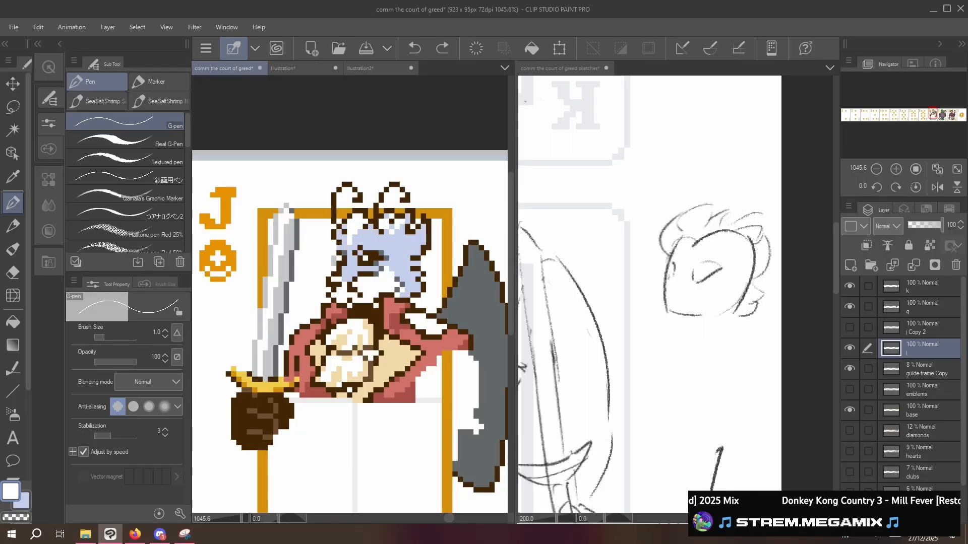
{"action": "key", "text": "ctrl+z"}
{"action": "key", "text": "ctrl+z"}
{"action": "key", "text": "ctrl+z"}
{"action": "key", "text": "ctrl+z"}
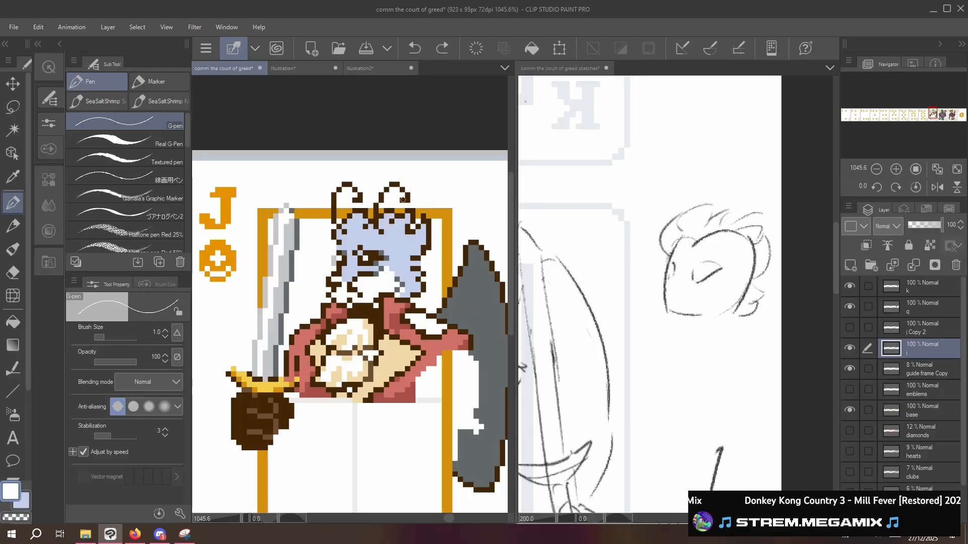
- Mix the darker blue AFBCE3 from the head's light blue and shade the hair and back of the Jack's head with it
{"action": "key", "text": "i"}
{"action": "left_click", "coordinate": [365, 227]}
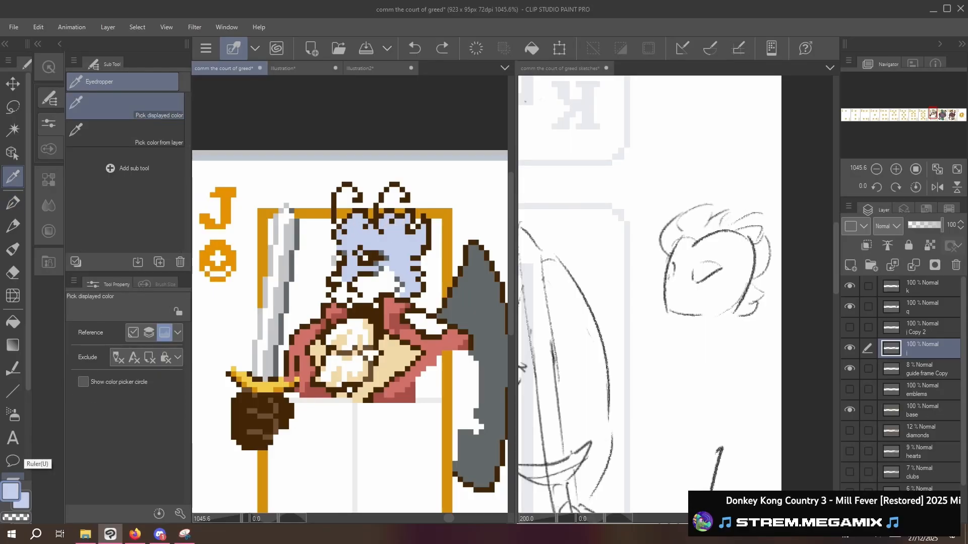
{"action": "double_click", "coordinate": [10, 491]}
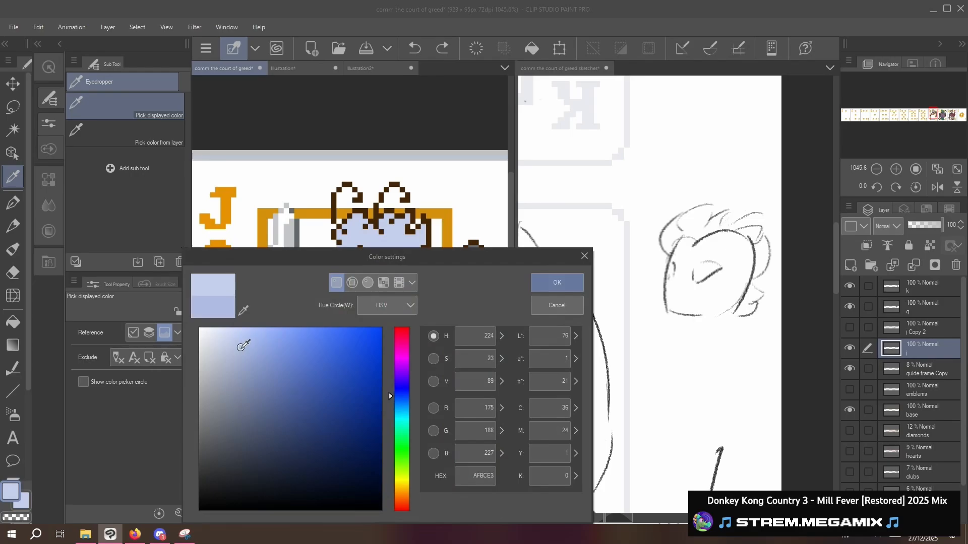
{"action": "key", "text": "Return"}
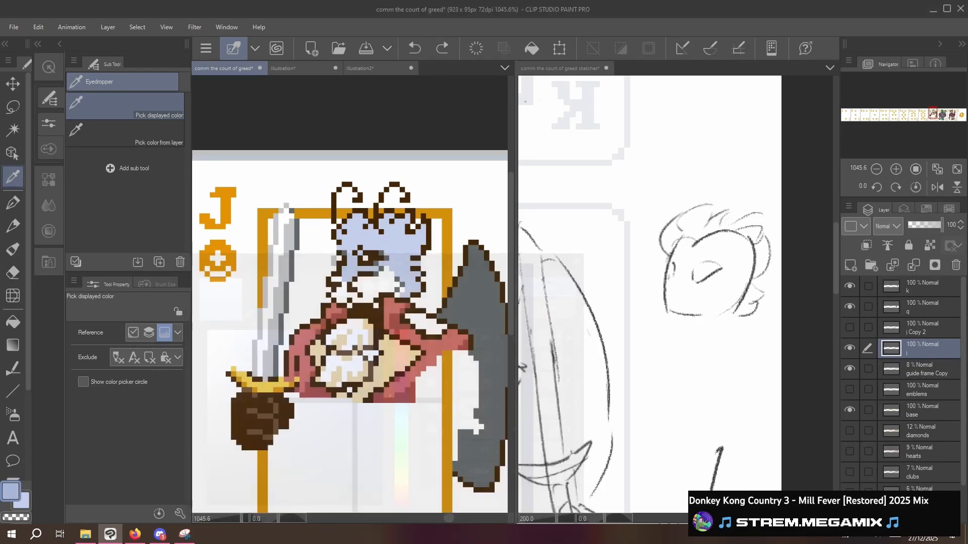
{"action": "key", "text": "p"}
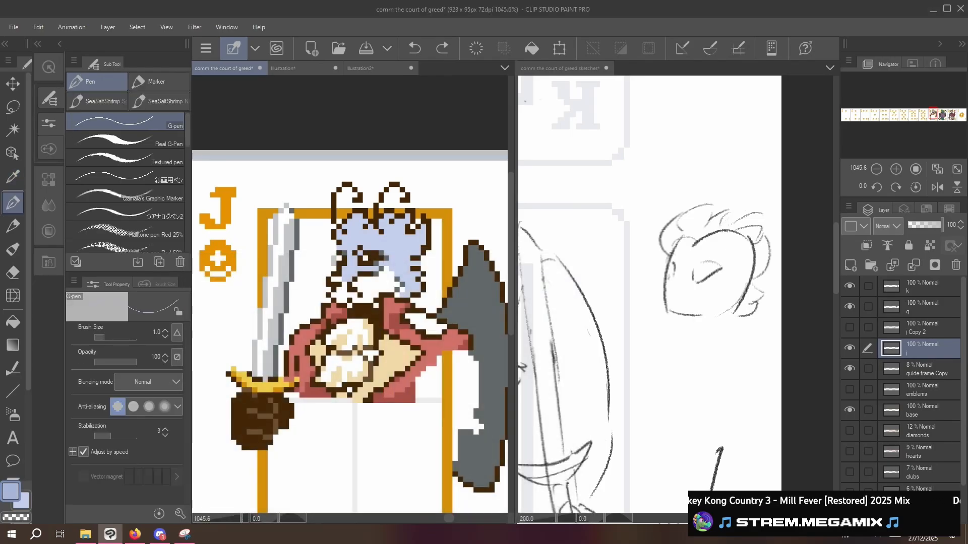
{"action": "left_click", "coordinate": [417, 289]}
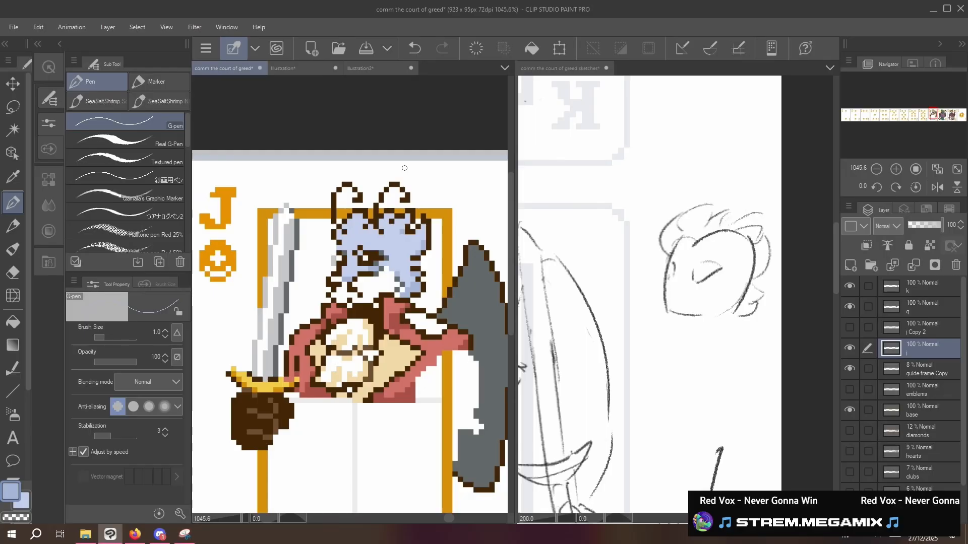
- Retouch the Jack's eye and brow with the outline's dark brown in a mirrored view, undoing one stroke, and restore the normal orientation
{"action": "key", "text": "h"}
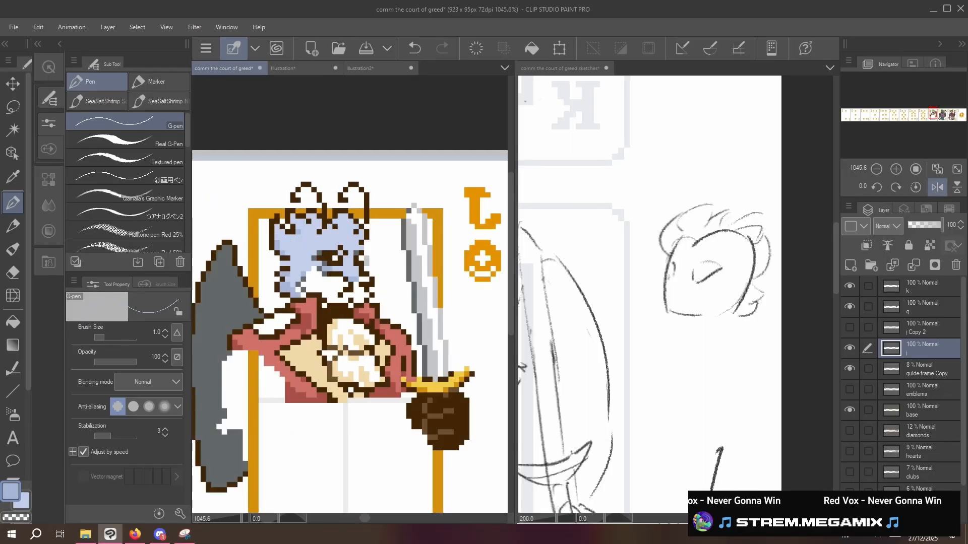
{"action": "left_click", "coordinate": [368, 230], "text": "alt"}
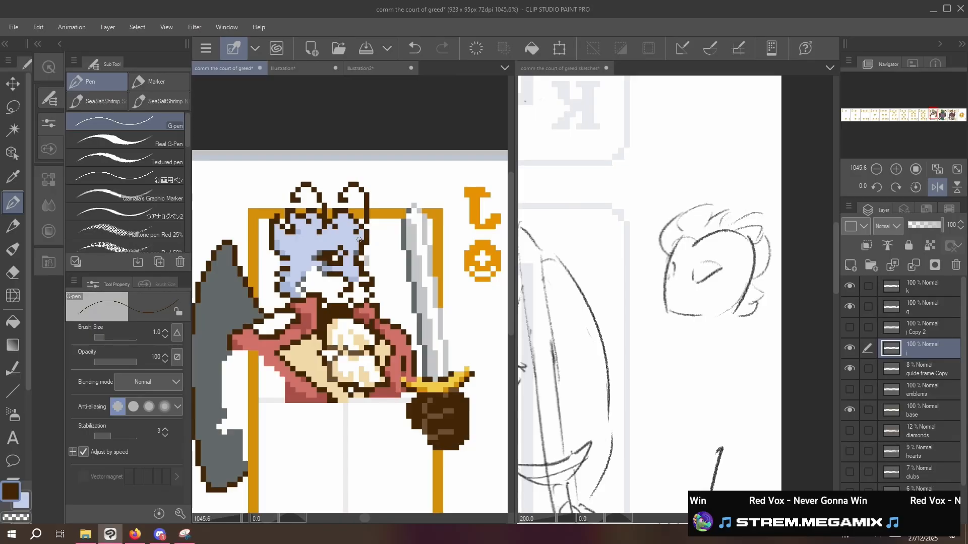
{"action": "key", "text": "x"}
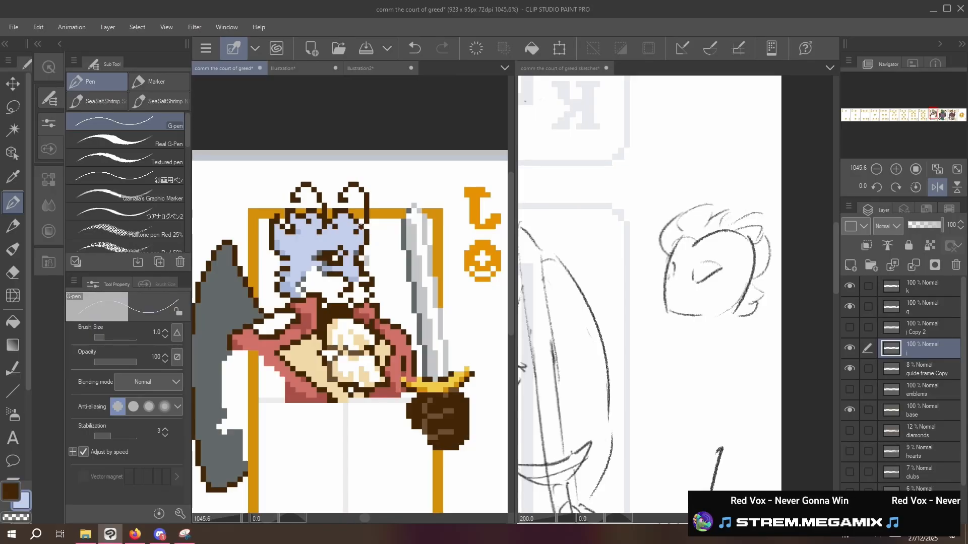
{"action": "key", "text": "c"}
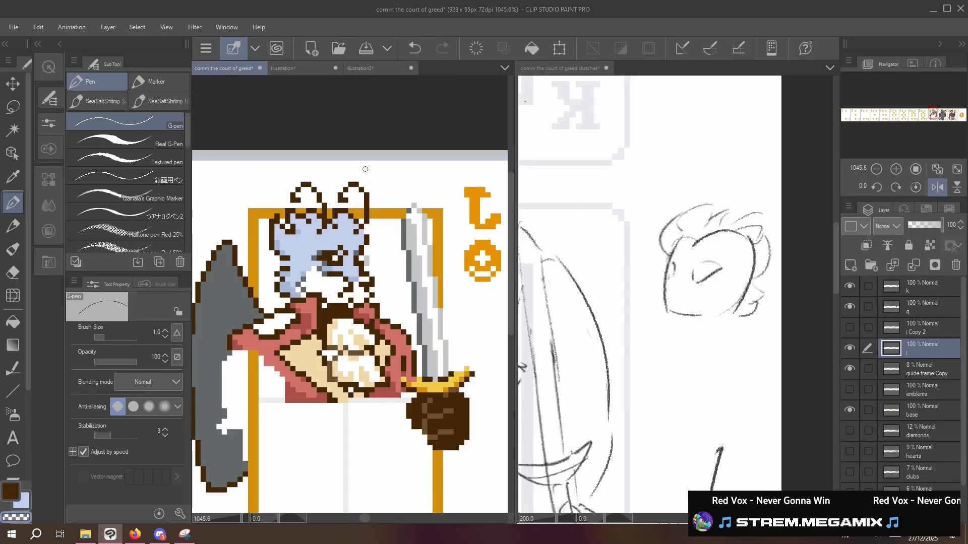
{"action": "key", "text": "ctrl+z"}
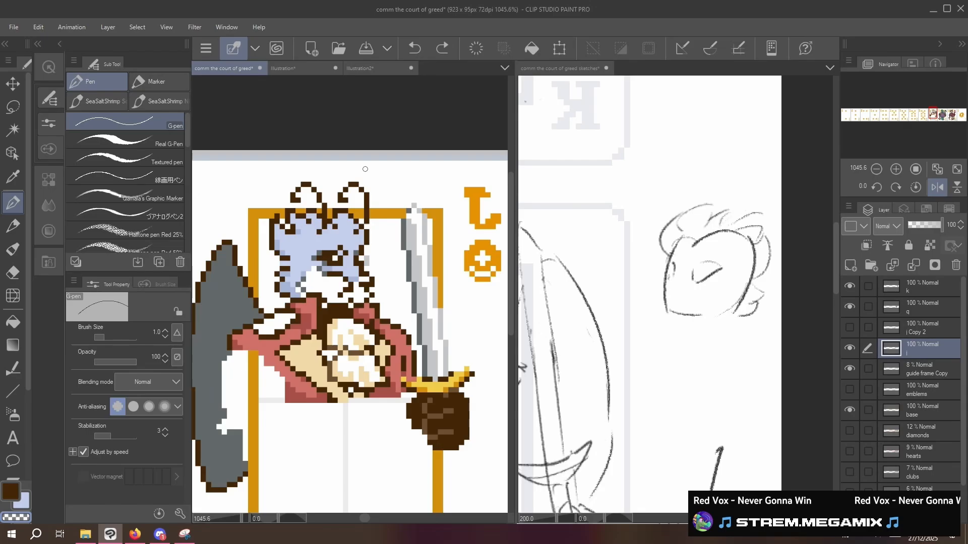
{"action": "left_click", "coordinate": [232, 301], "text": "alt"}
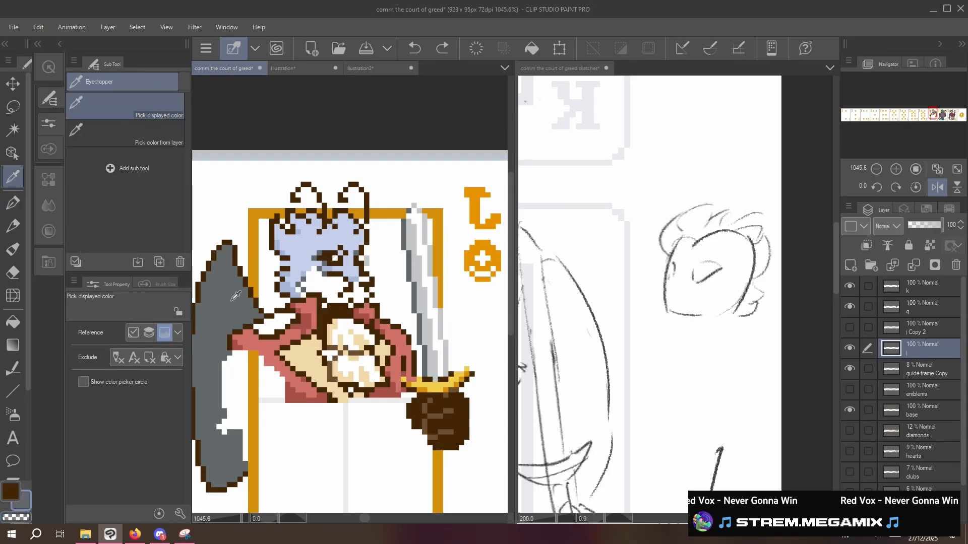
{"action": "left_click", "coordinate": [360, 248]}
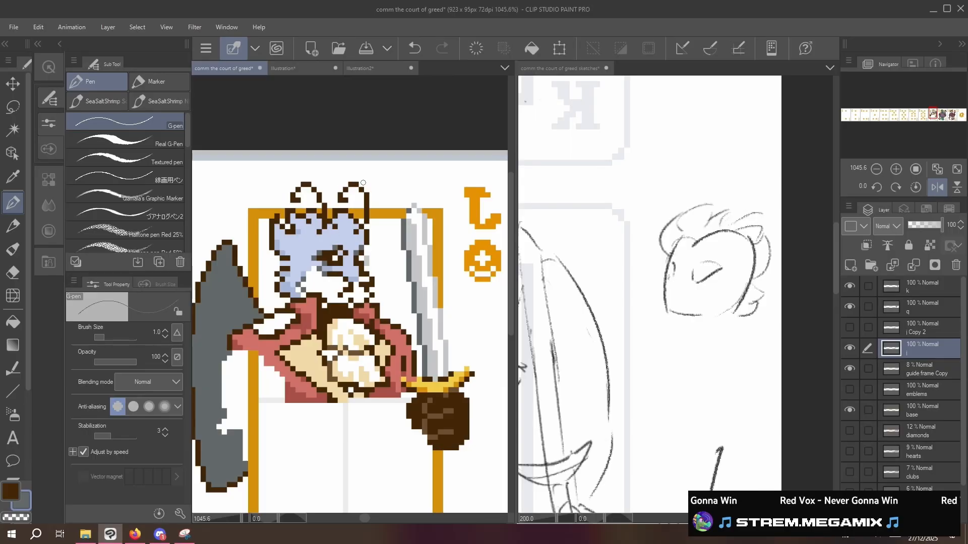
{"action": "key", "text": "h"}
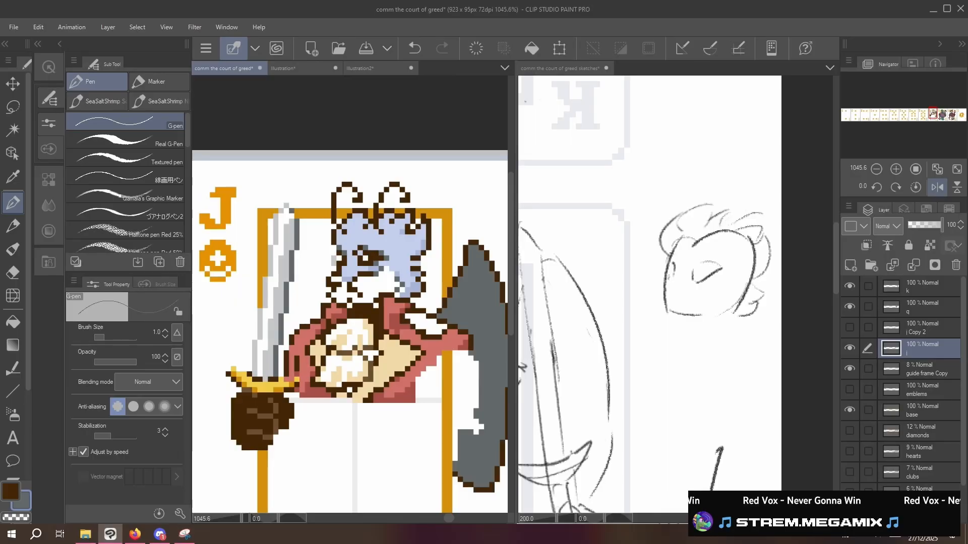
- Touch up the Jack's face with the light blue sampled from the head
{"action": "key", "text": "i"}
{"action": "left_click", "coordinate": [394, 239]}
{"action": "key", "text": "p"}
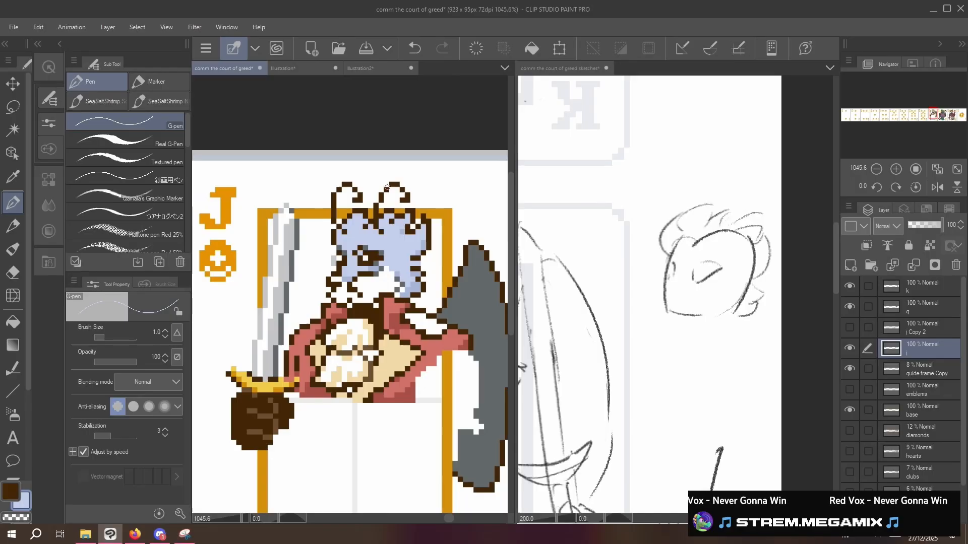
{"action": "scroll", "coordinate": [194, 212], "scroll_direction": "down", "scroll_amount": 1}
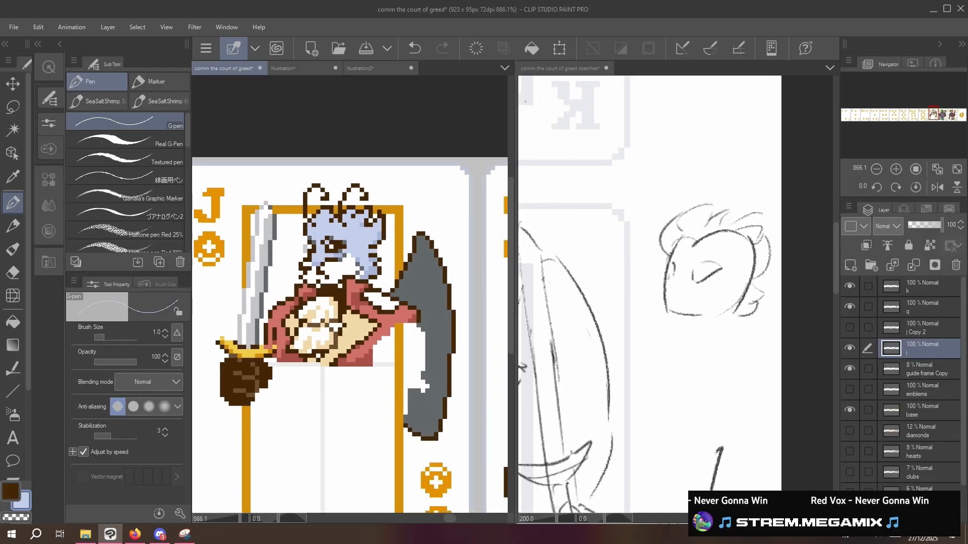
{"action": "left_click", "coordinate": [265, 273], "text": "alt"}
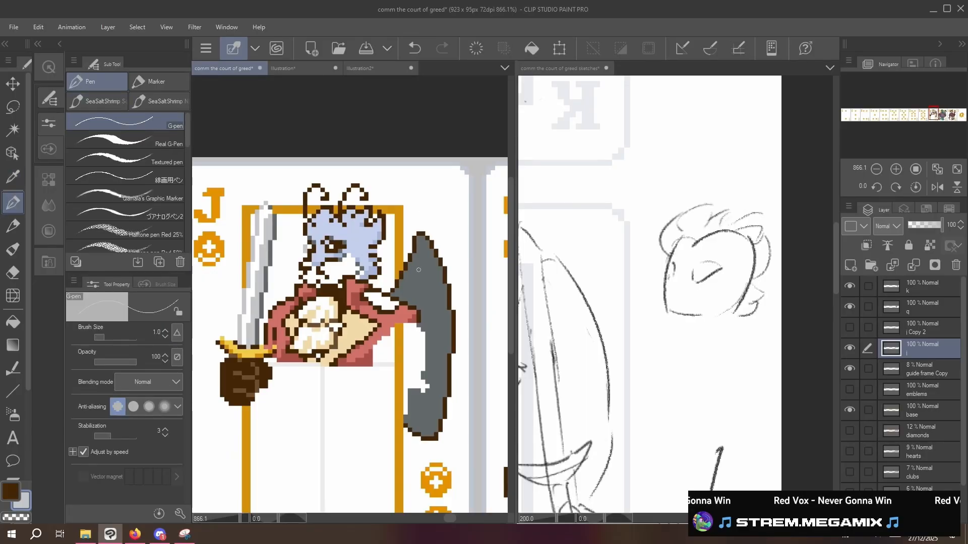
{"action": "mouse_move", "coordinate": [424, 273]}
{"action": "left_mouse_down"}
{"action": "mouse_move", "coordinate": [428, 288]}
{"action": "mouse_move", "coordinate": [415, 270]}
{"action": "mouse_move", "coordinate": [418, 240]}
{"action": "left_mouse_up"}
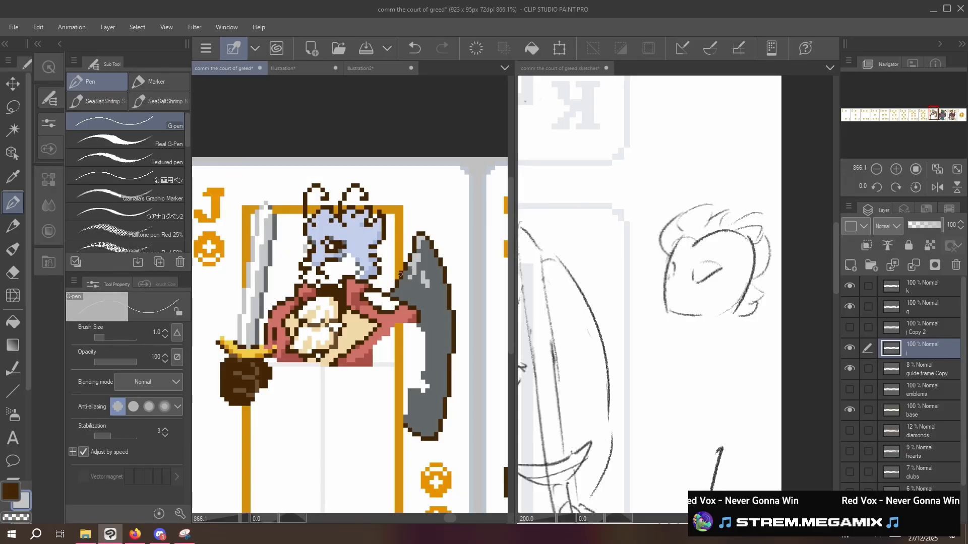
{"action": "key", "text": "ctrl+z"}
{"action": "key", "text": "ctrl+z"}
{"action": "key", "text": "ctrl+z"}
{"action": "key", "text": "ctrl+z"}
{"action": "key", "text": "ctrl+z"}
{"action": "key", "text": "ctrl+z"}
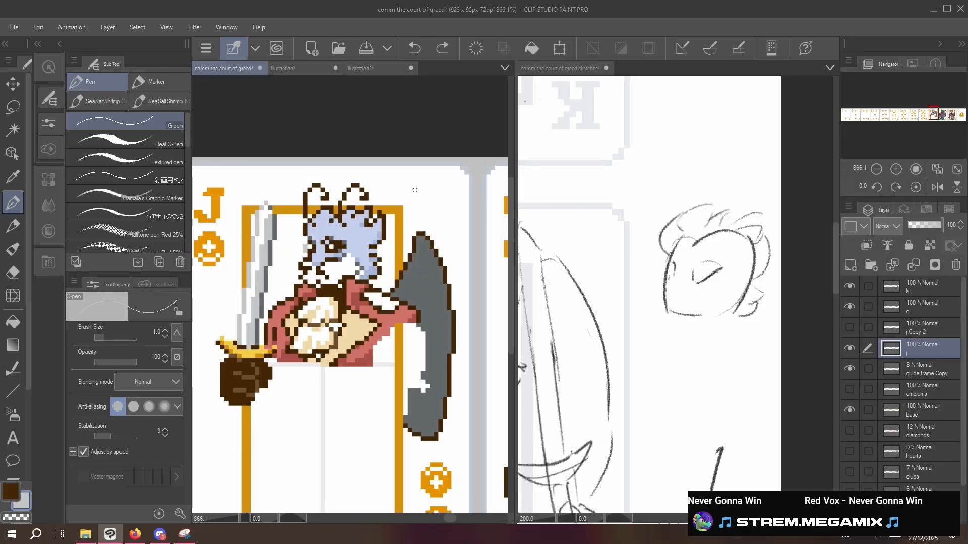
- Mix the lighter grey 7C868A for shading the upper part of the Jack's dark grey wing, and darken the wing's lower tip with sampled brown
{"action": "key", "text": "i"}
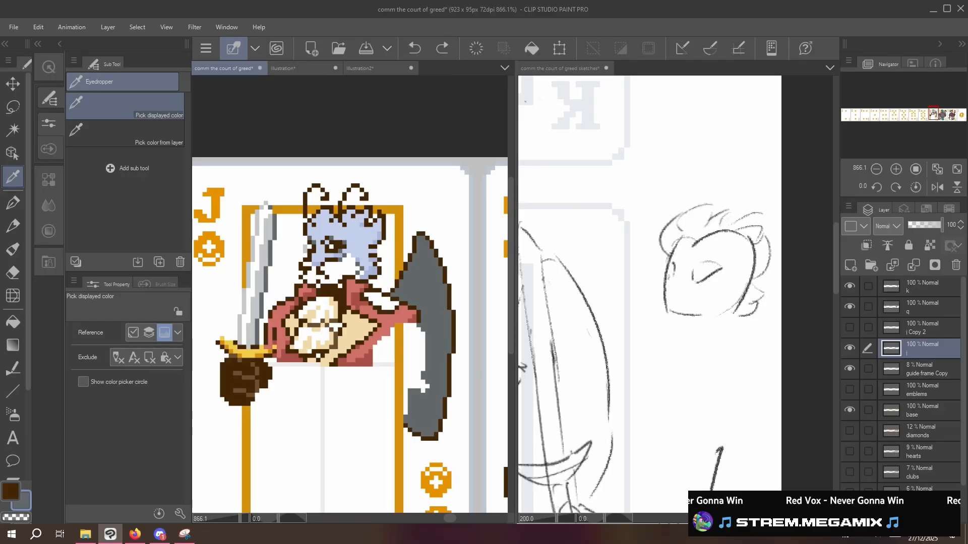
{"action": "double_click", "coordinate": [22, 502]}
{"action": "left_click", "coordinate": [217, 410]}
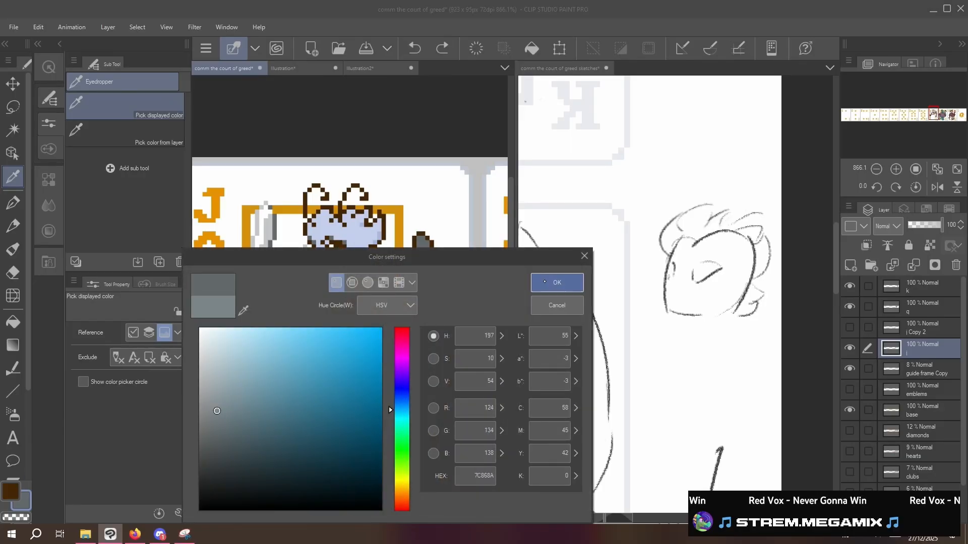
{"action": "left_click", "coordinate": [557, 283]}
{"action": "key", "text": "p"}
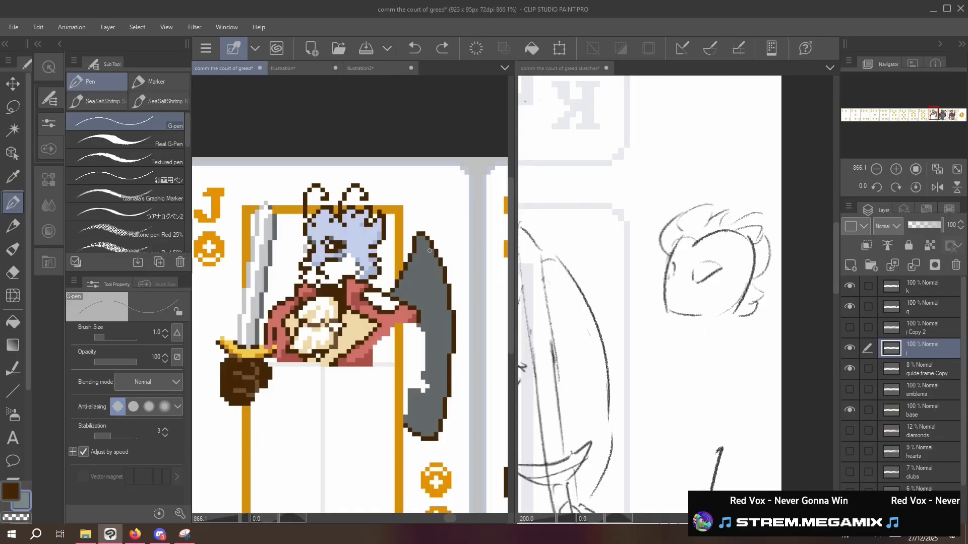
{"action": "left_click_drag", "start_coordinate": [426, 287], "coordinate": [427, 250]}
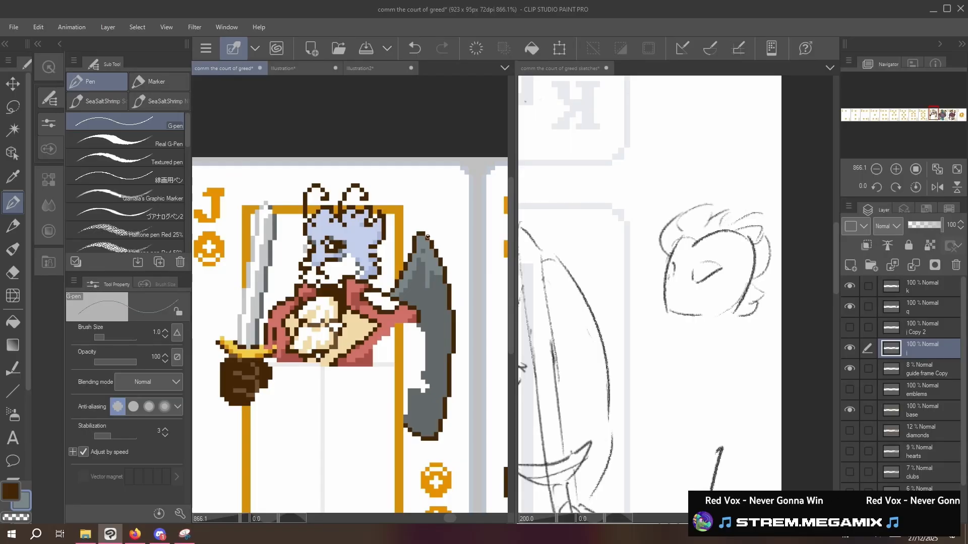
{"action": "left_click_drag", "start_coordinate": [415, 296], "coordinate": [418, 264]}
{"action": "mouse_move", "coordinate": [412, 300]}
{"action": "left_mouse_down"}
{"action": "mouse_move", "coordinate": [428, 264]}
{"action": "mouse_move", "coordinate": [423, 298]}
{"action": "mouse_move", "coordinate": [425, 265]}
{"action": "mouse_move", "coordinate": [414, 296]}
{"action": "mouse_move", "coordinate": [415, 258]}
{"action": "mouse_move", "coordinate": [398, 297]}
{"action": "mouse_move", "coordinate": [437, 278]}
{"action": "left_mouse_up"}
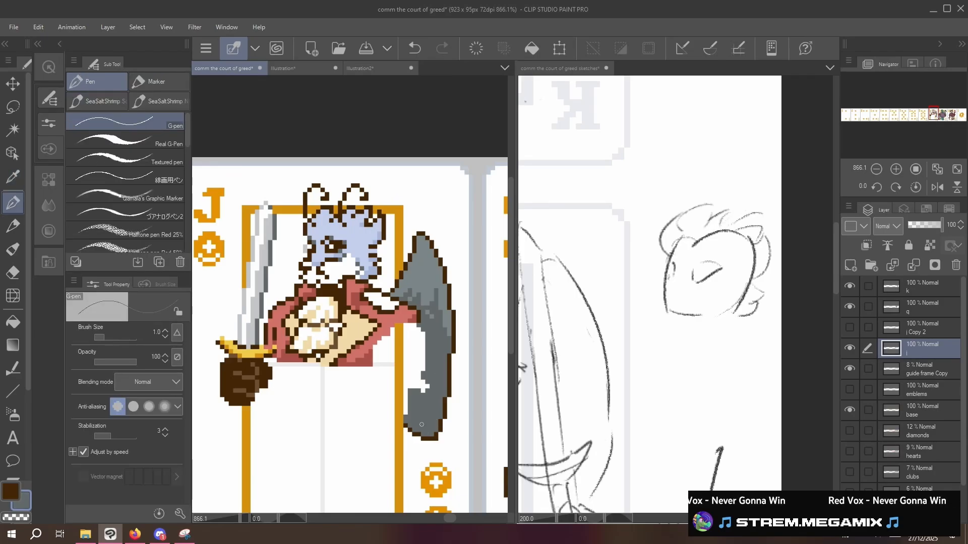
{"action": "left_click", "coordinate": [426, 437], "text": "alt"}
{"action": "left_click_drag", "start_coordinate": [422, 430], "coordinate": [406, 422]}
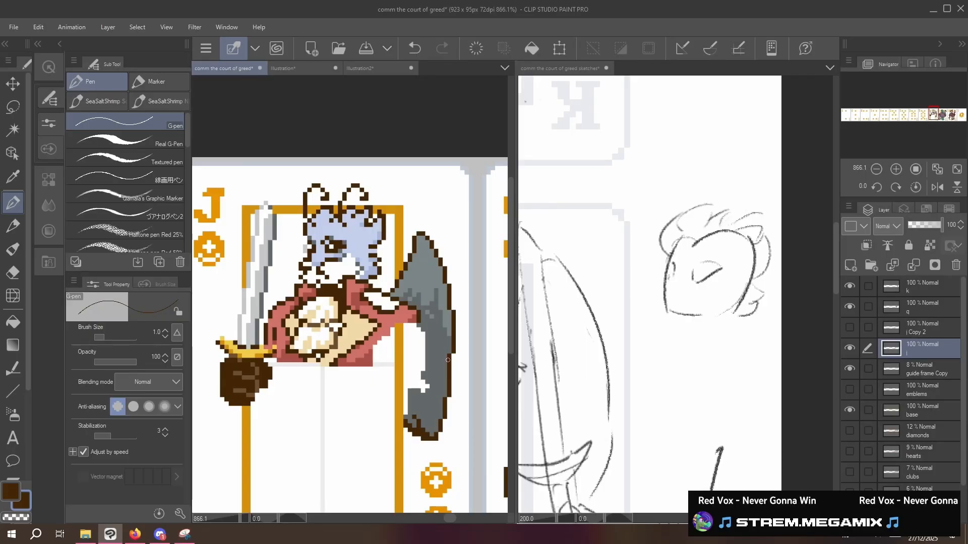
- Shade the Jack's chest fluff, neck and muzzle with the grey sampled from the wing
{"action": "left_click", "coordinate": [429, 269], "text": "alt"}
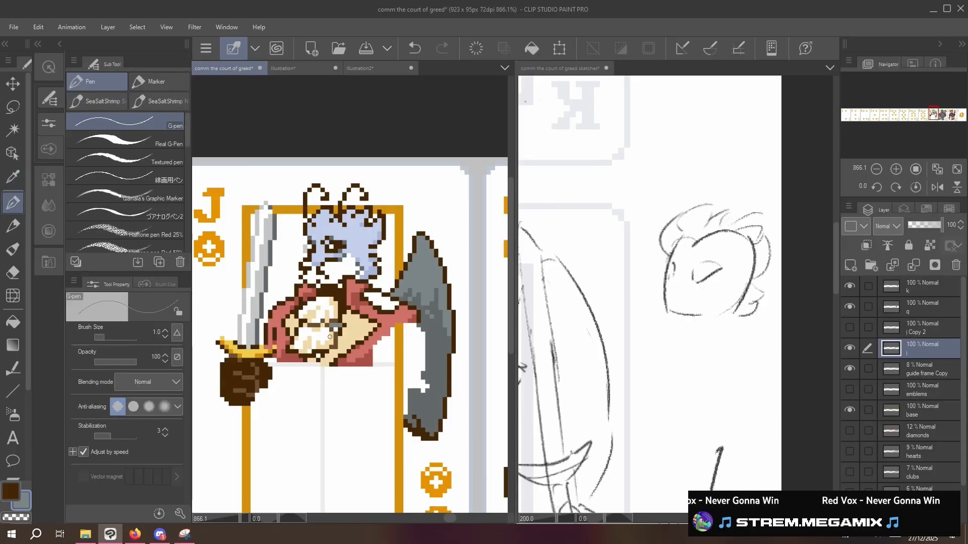
{"action": "left_click", "coordinate": [318, 356]}
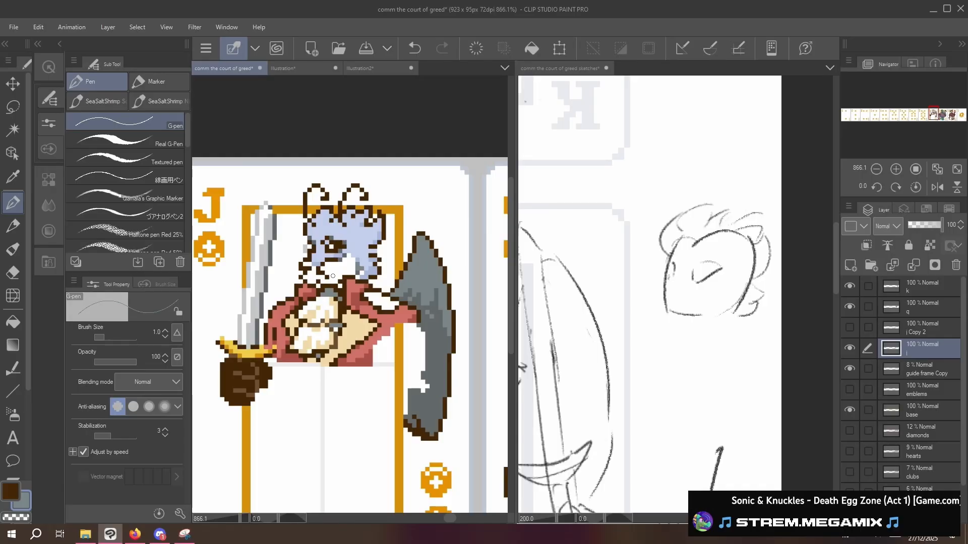
{"action": "key", "text": "ctrl+z"}
{"action": "key", "text": "ctrl+y"}
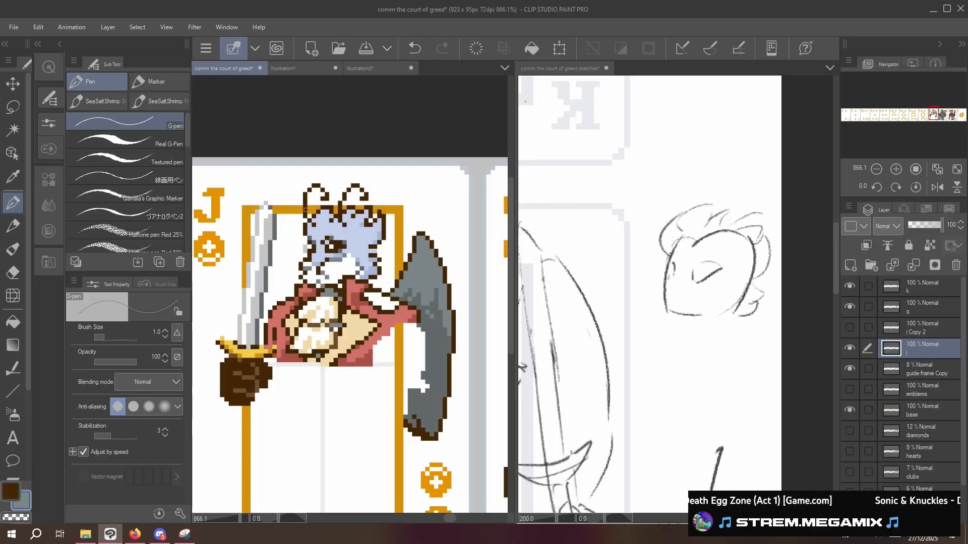
- Soften the shading of the Jack's muzzle, cheek and white shoulder tuft with the head's light blue, undoing misplaced strokes
{"action": "left_click", "coordinate": [337, 223], "text": "alt"}
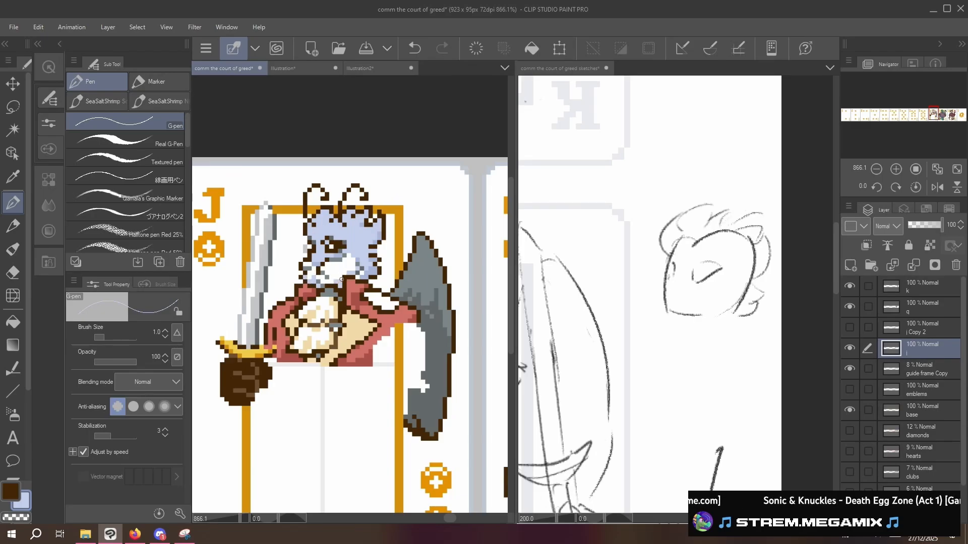
{"action": "key", "text": "ctrl"}
{"action": "key", "text": "ctrl+z"}
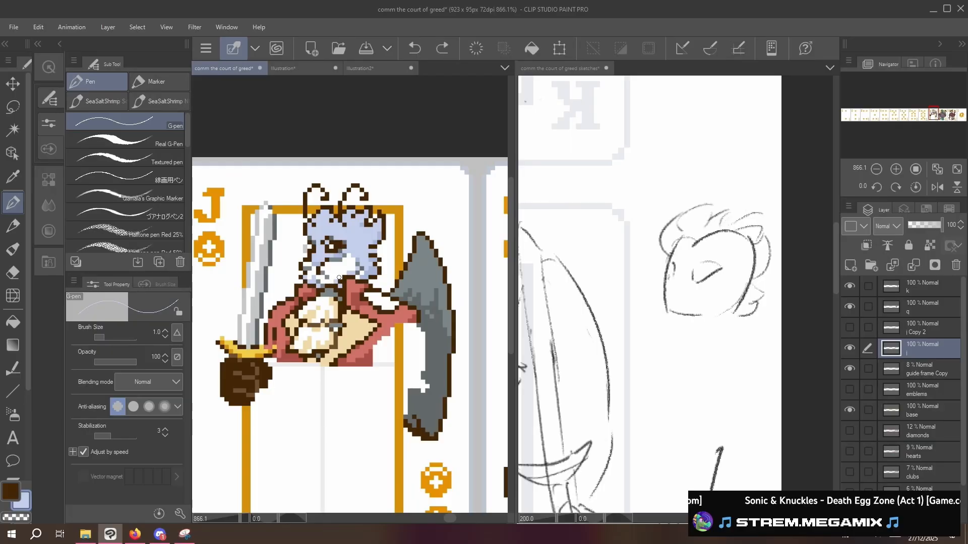
{"action": "left_click", "coordinate": [343, 211]}
{"action": "key", "text": "ctrl+z"}
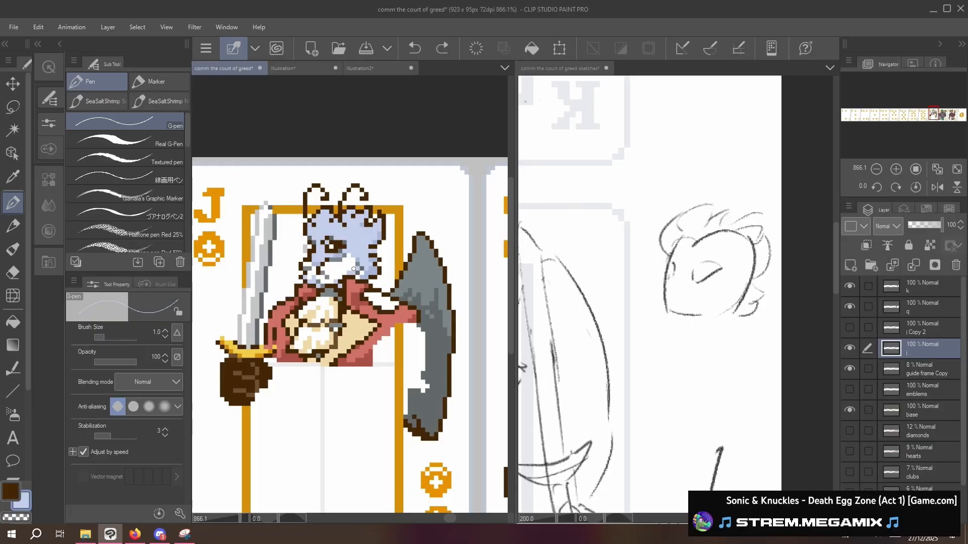
{"action": "left_click", "coordinate": [351, 260]}
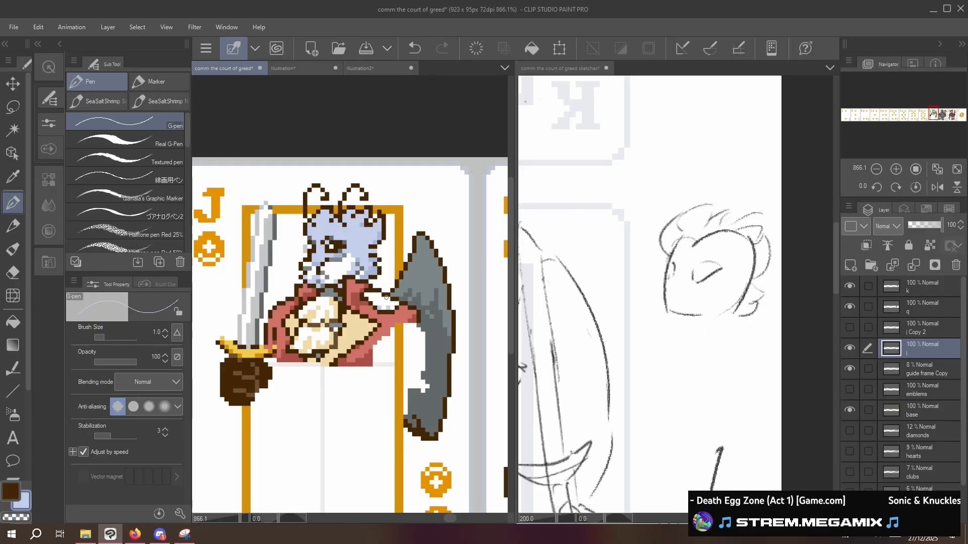
{"action": "key", "text": "ctrl+z"}
{"action": "key", "text": "ctrl+y"}
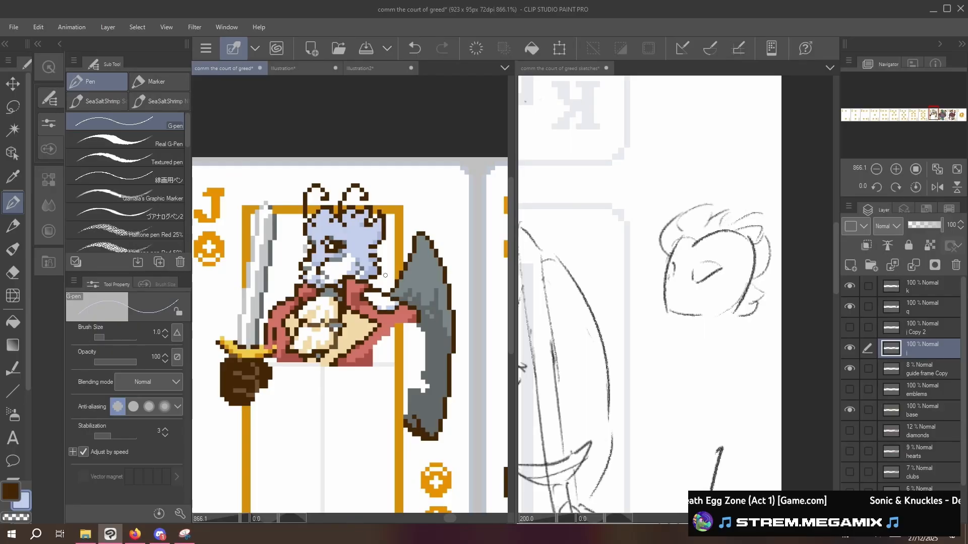
- Shade the white tuft on the Jack's shoulder with the wing's grey and touch it up with white
{"action": "key", "text": "i"}
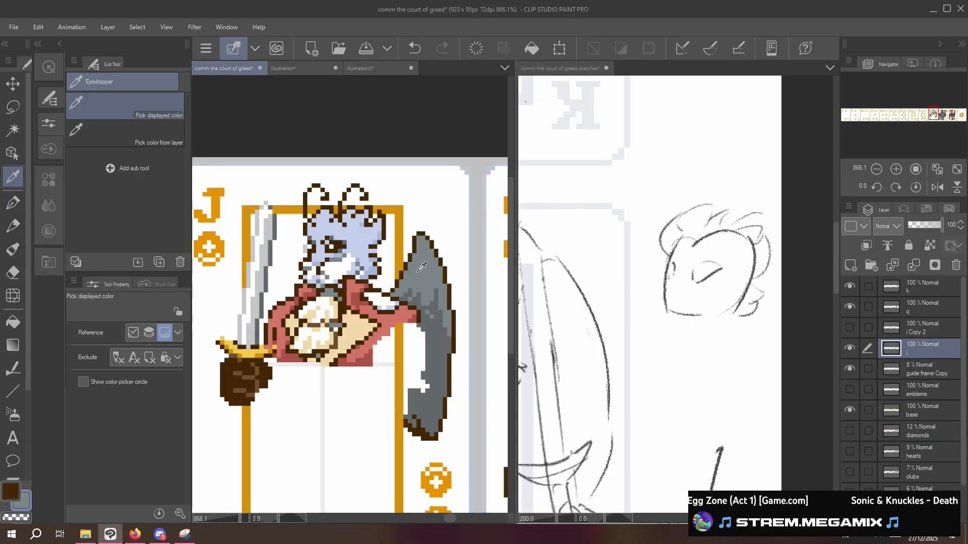
{"action": "key", "text": "p"}
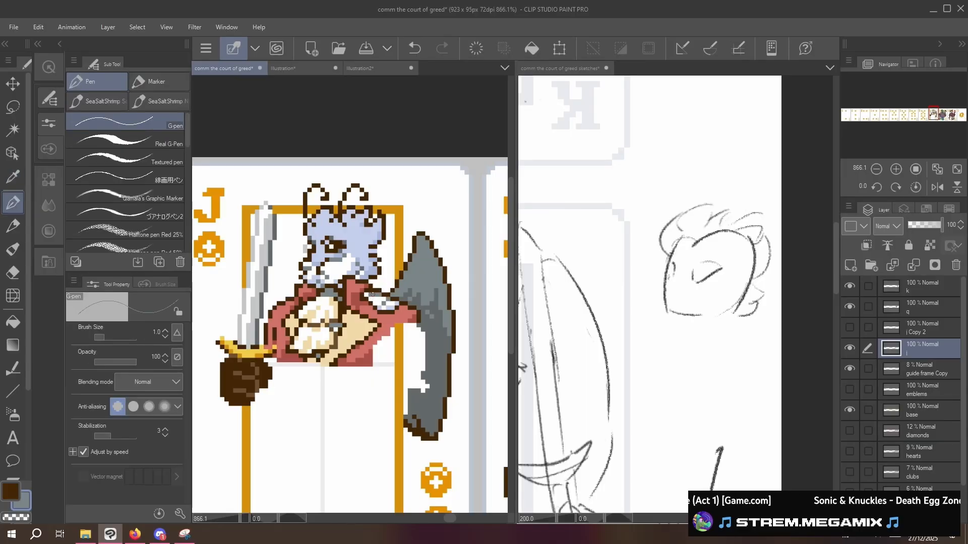
{"action": "key", "text": "i"}
{"action": "key", "text": "p"}
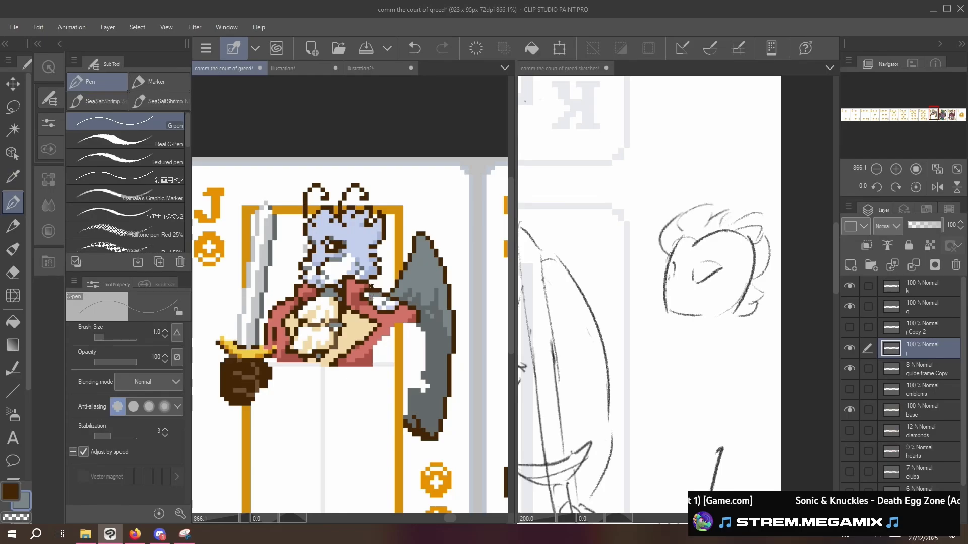
{"action": "key", "text": "i"}
{"action": "key", "text": "p"}
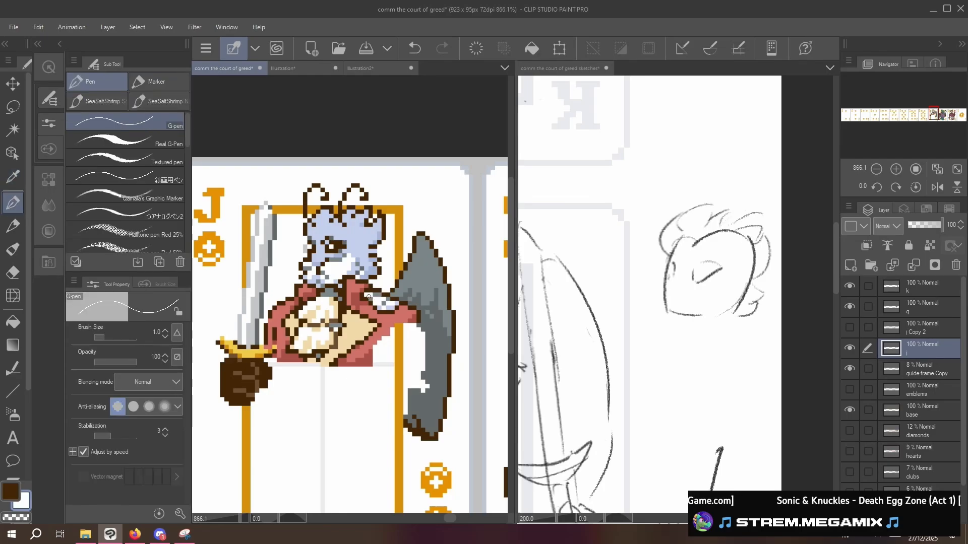
- Refine the shoulder tuft's pixels and edges, alternating between sampled grey, white, brown and the coat's red
{"action": "key", "text": "i"}
{"action": "left_click", "coordinate": [381, 288]}
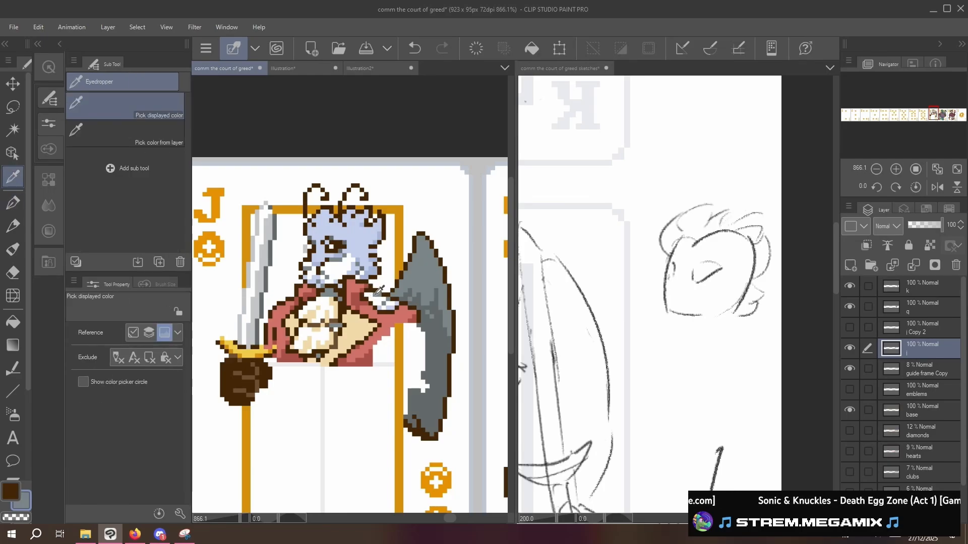
{"action": "key", "text": "p"}
{"action": "key", "text": "i"}
{"action": "left_click", "coordinate": [378, 298]}
{"action": "key", "text": "p"}
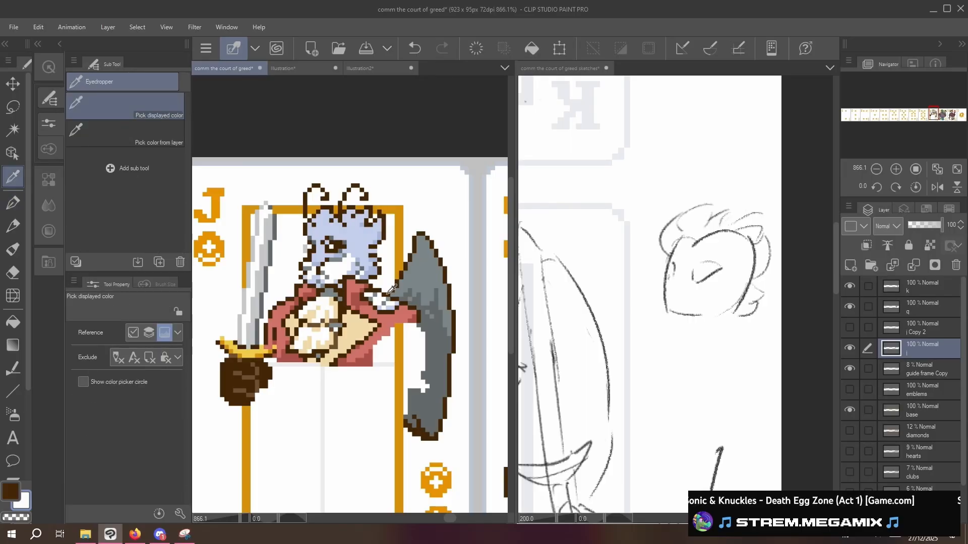
{"action": "left_click", "coordinate": [385, 310], "text": "alt"}
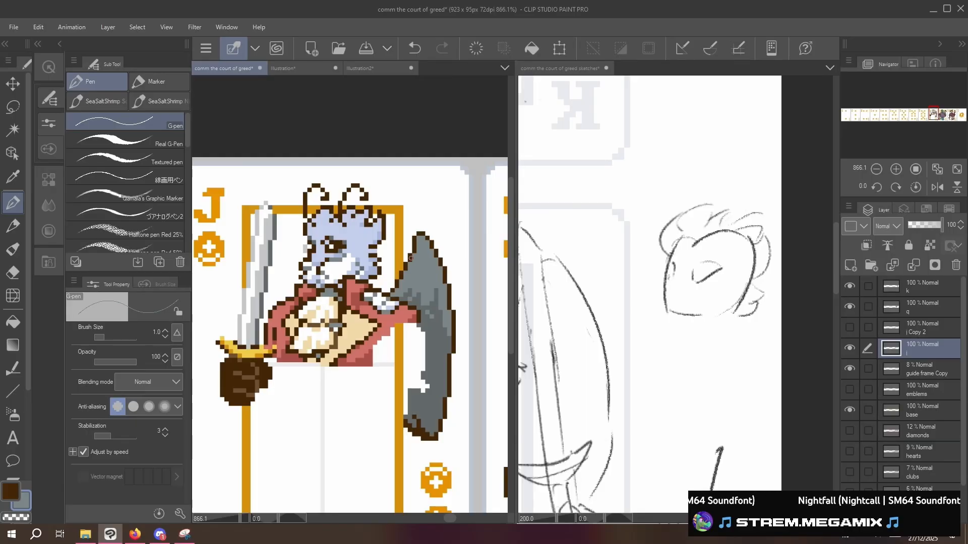
{"action": "left_click", "coordinate": [245, 364], "text": "alt"}
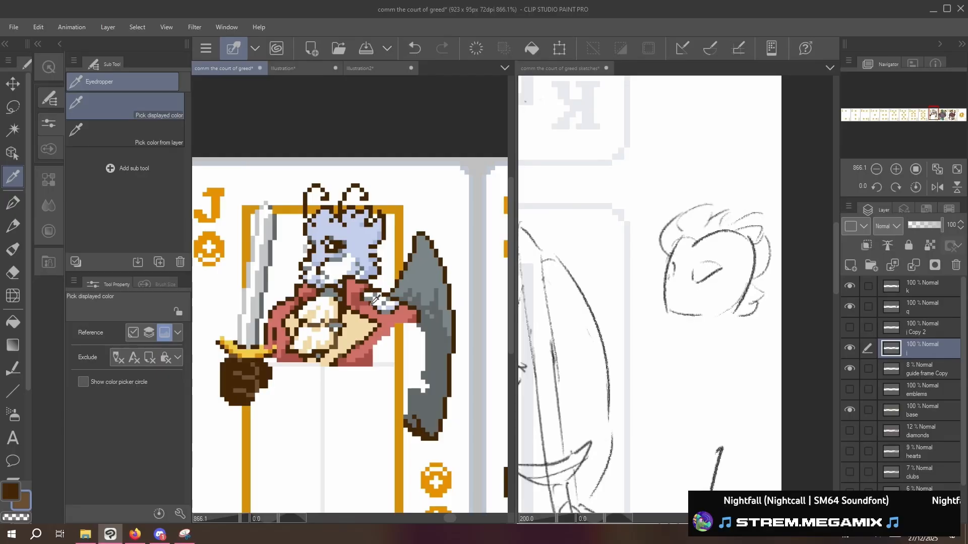
{"action": "left_click", "coordinate": [385, 311], "text": "alt"}
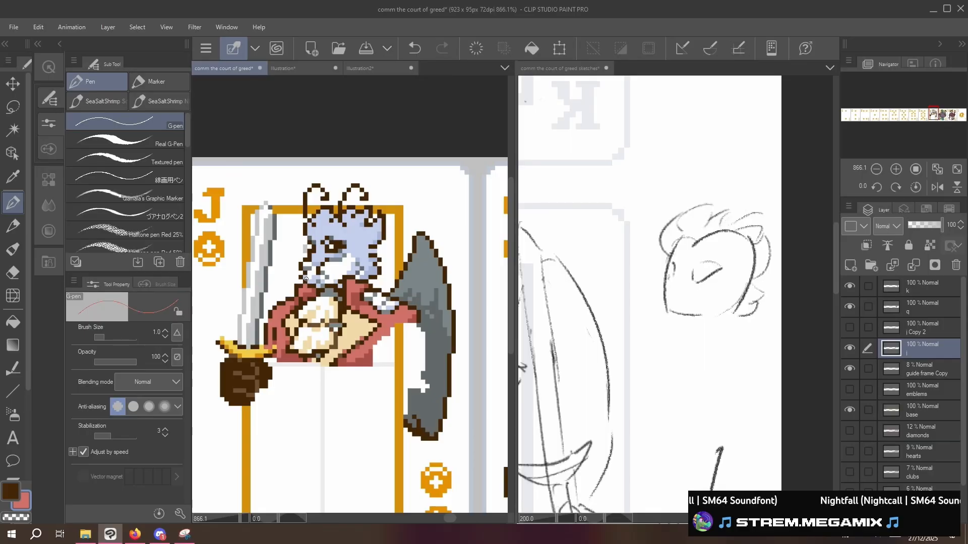
{"action": "left_click", "coordinate": [329, 238], "text": "alt"}
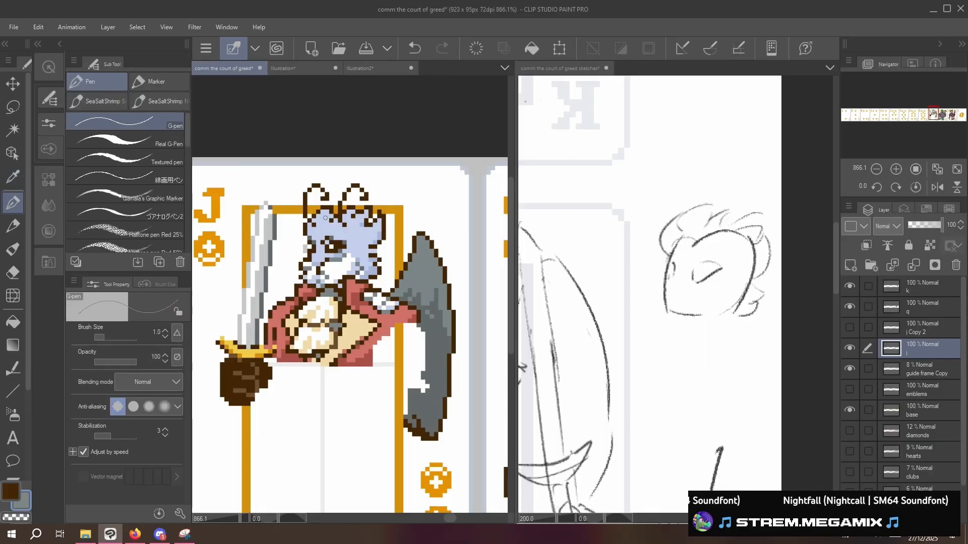
{"action": "key", "text": "ctrl+z"}
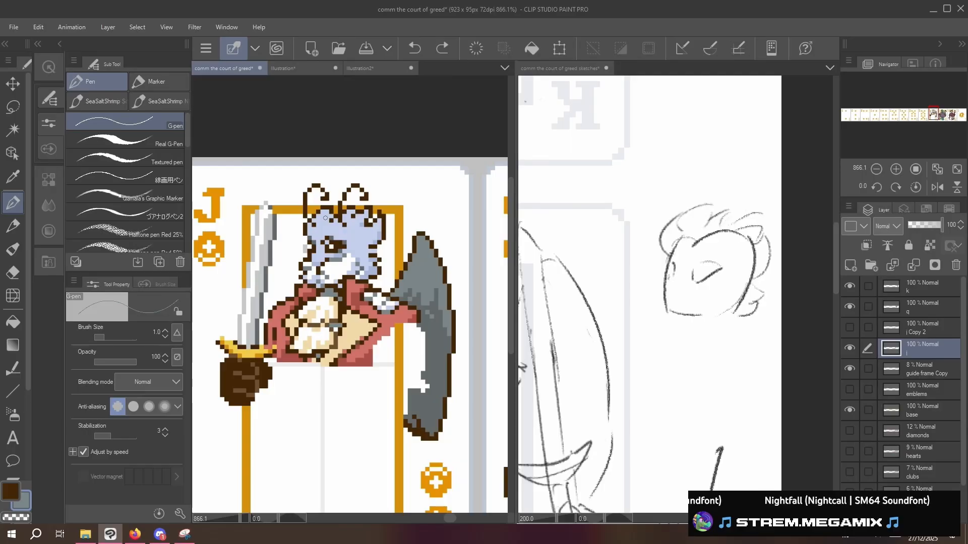
{"action": "left_click", "coordinate": [354, 236], "text": "alt"}
{"action": "left_click", "coordinate": [337, 327]}
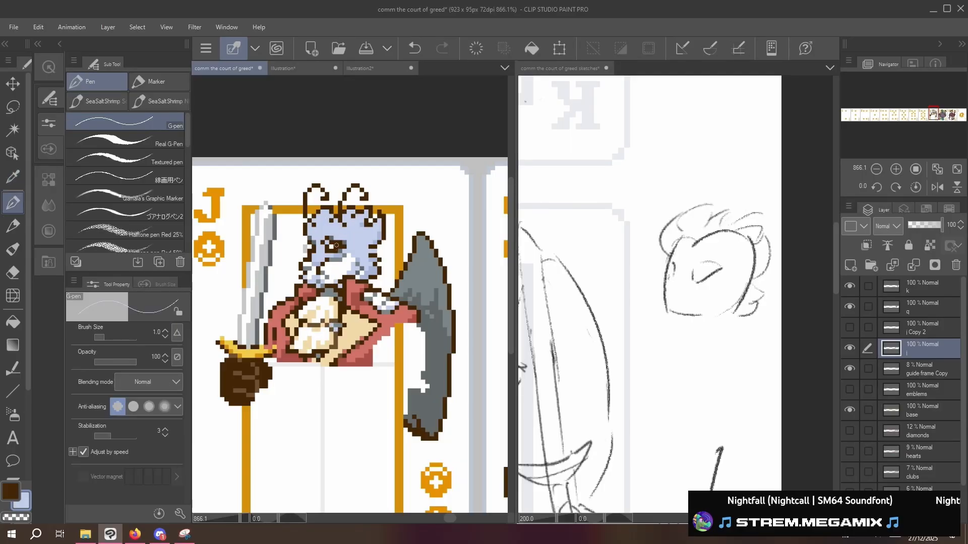
{"action": "key", "text": "ctrl+z"}
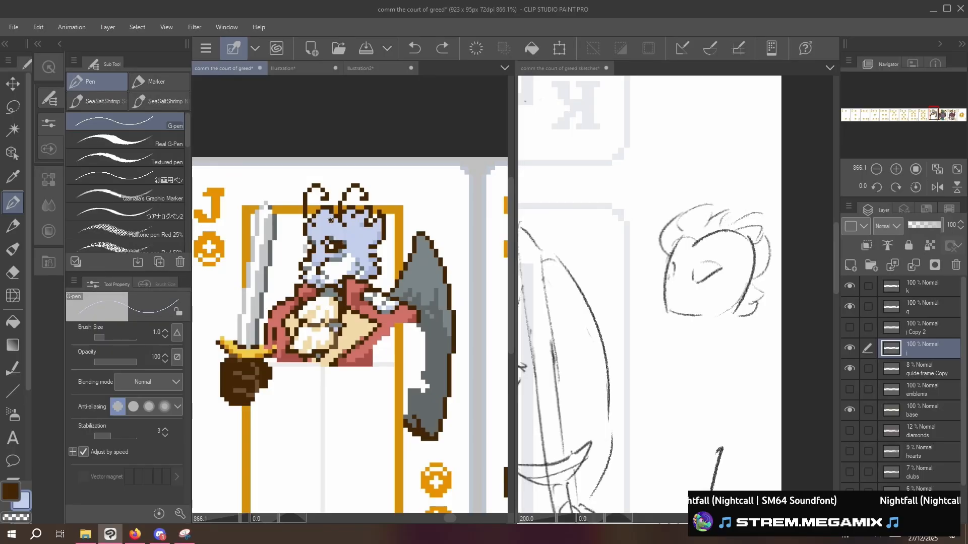
- Retouch pixels along the edge of the Jack's chest fluff with light grey sampled from the sword, undoing misplaced ones
{"action": "left_click", "coordinate": [262, 279], "text": "alt"}
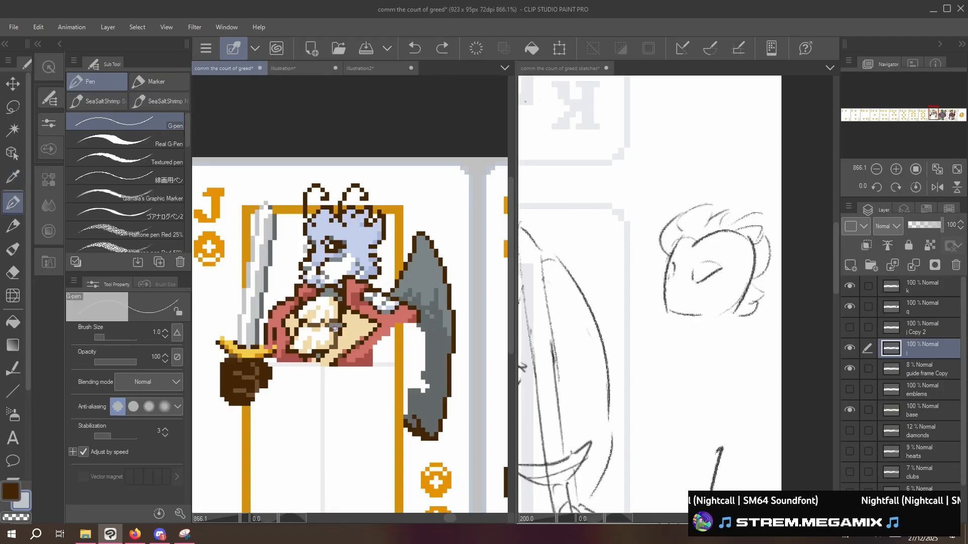
{"action": "left_click", "coordinate": [333, 313]}
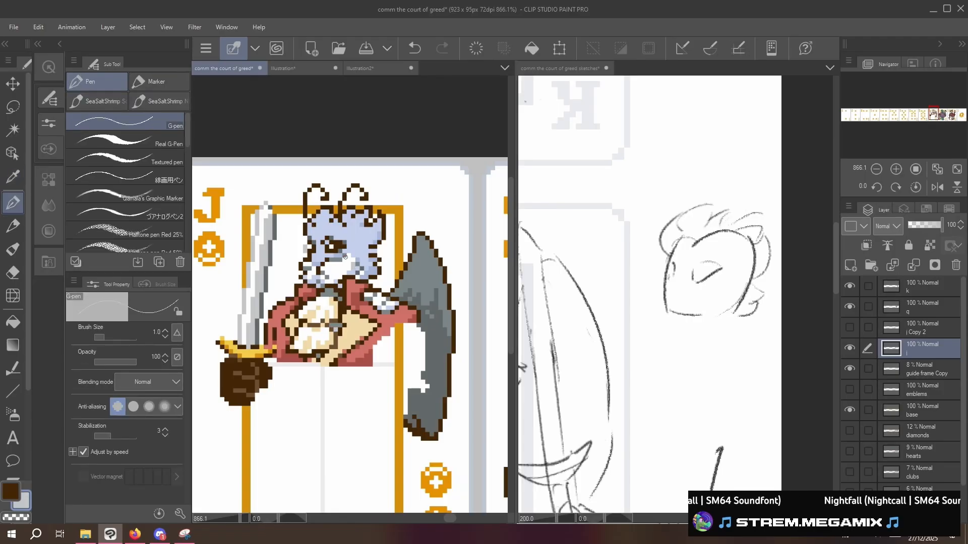
{"action": "key", "text": "ctrl+z"}
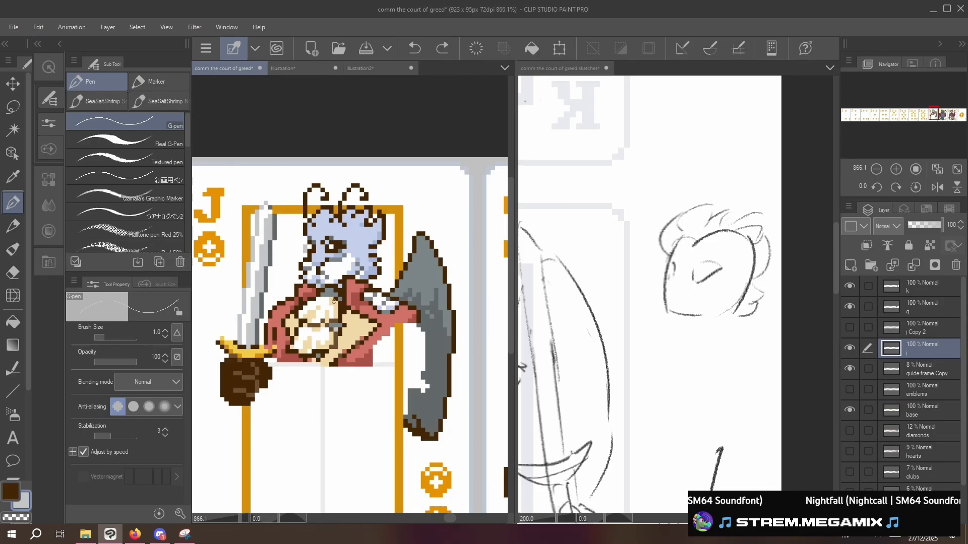
{"action": "left_click", "coordinate": [332, 326]}
{"action": "key", "text": "ctrl+z"}
{"action": "left_click", "coordinate": [335, 325]}
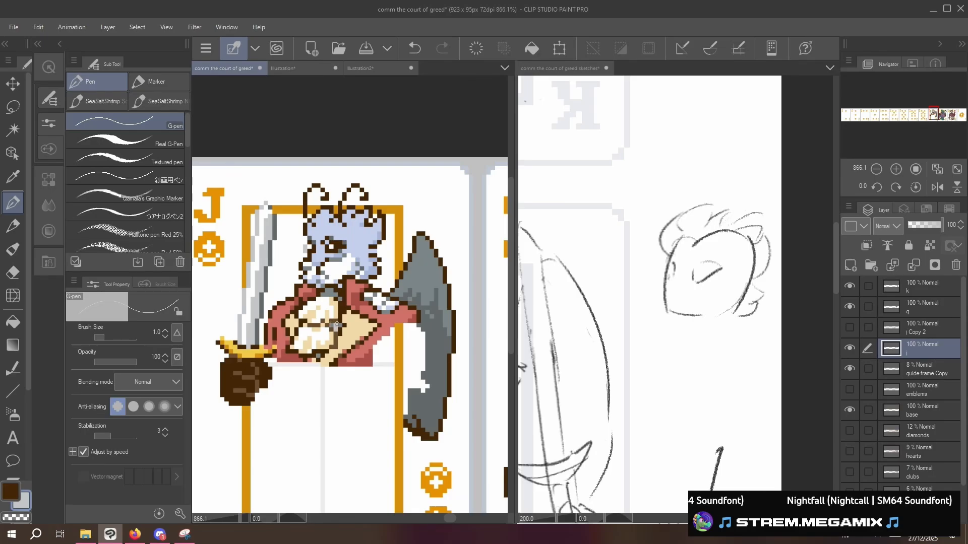
{"action": "left_click", "coordinate": [339, 325]}
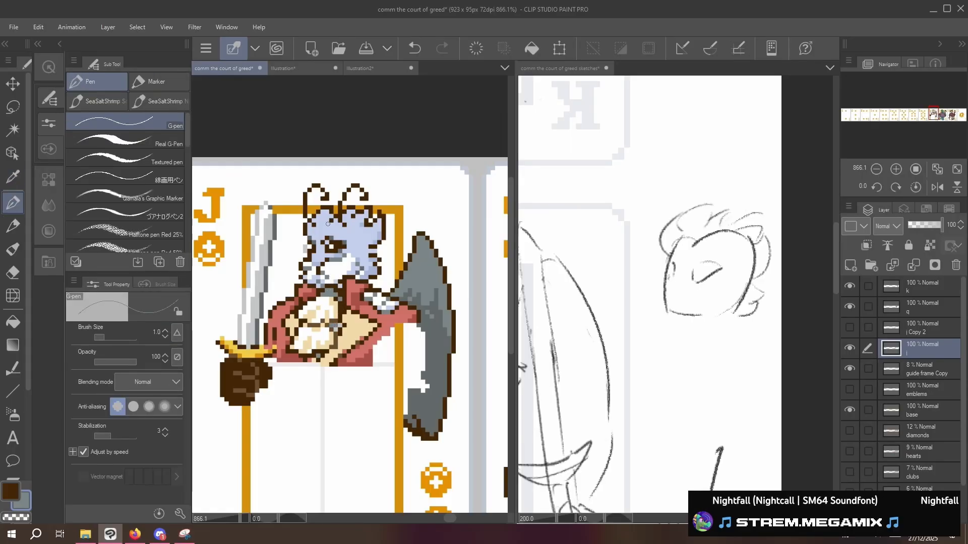
{"action": "key", "text": "ctrl+z"}
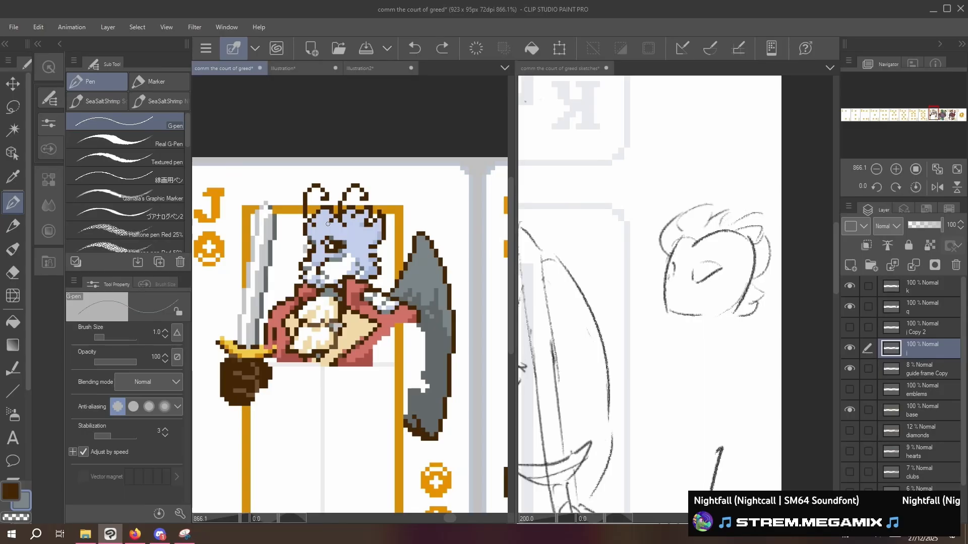
- Retouch pixels on the inner edge of the Jack's chest fluff with the light grey sampled from the sword
{"action": "left_click", "coordinate": [336, 326]}
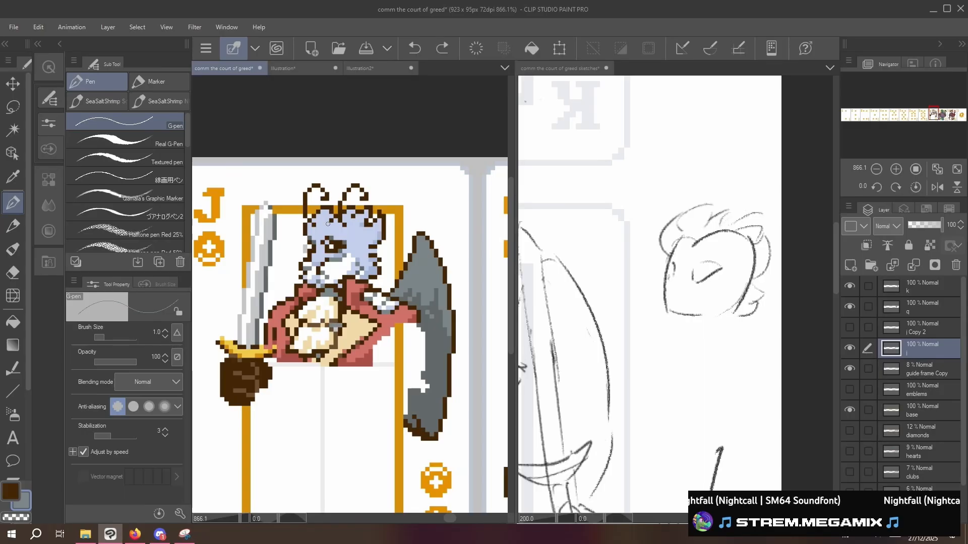
{"action": "left_click", "coordinate": [334, 327]}
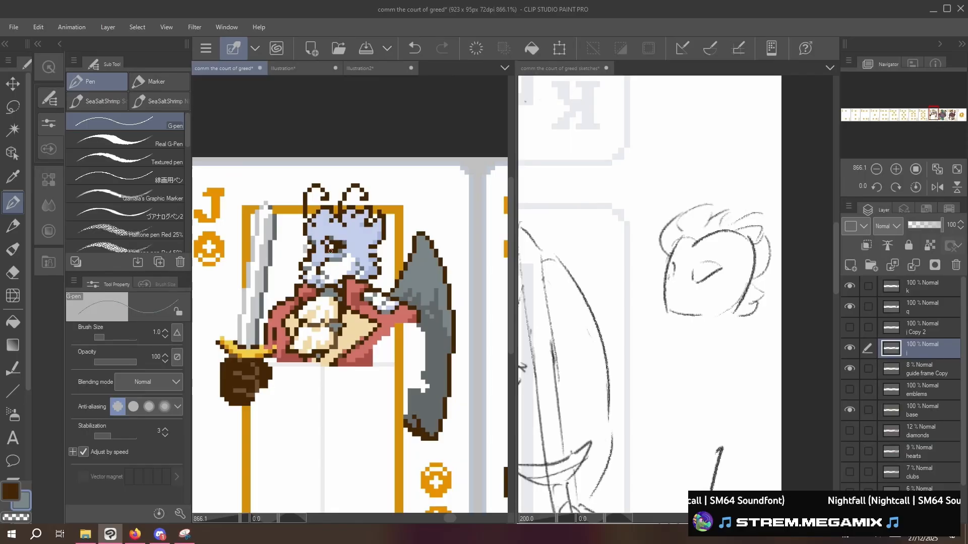
{"action": "left_click", "coordinate": [268, 255], "text": "alt"}
{"action": "left_click", "coordinate": [336, 325]}
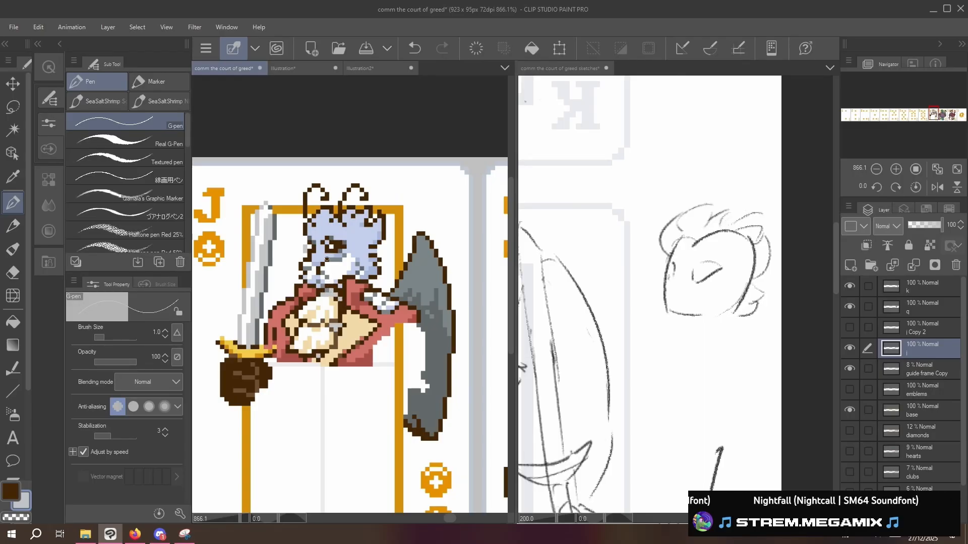
- Touch up the top of the chest fluff with the wing's grey and fill its cream shading with the sword's light grey
{"action": "left_click", "coordinate": [426, 271], "text": "alt"}
{"action": "left_click_drag", "start_coordinate": [328, 290], "coordinate": [321, 299]}
{"action": "key", "text": "ctrl+z"}
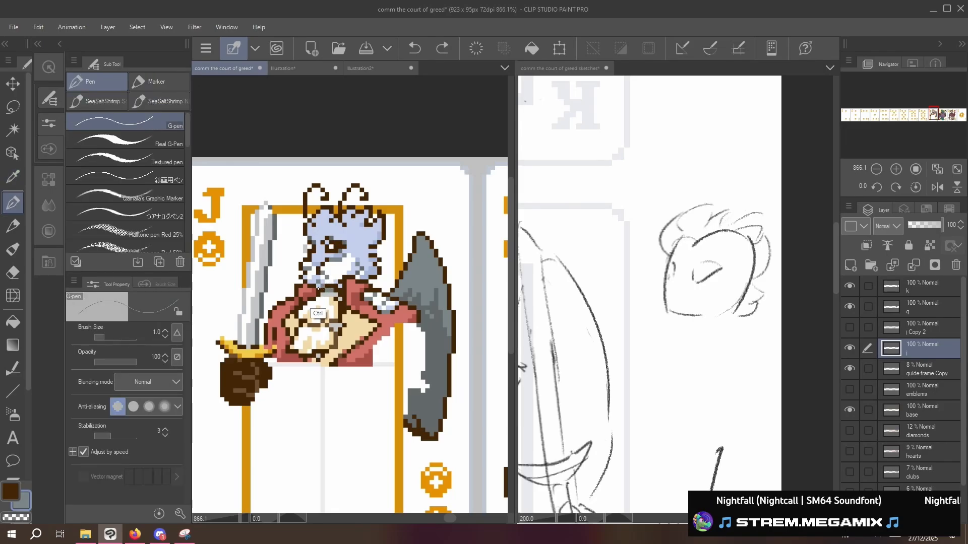
{"action": "key", "text": "ctrl+y"}
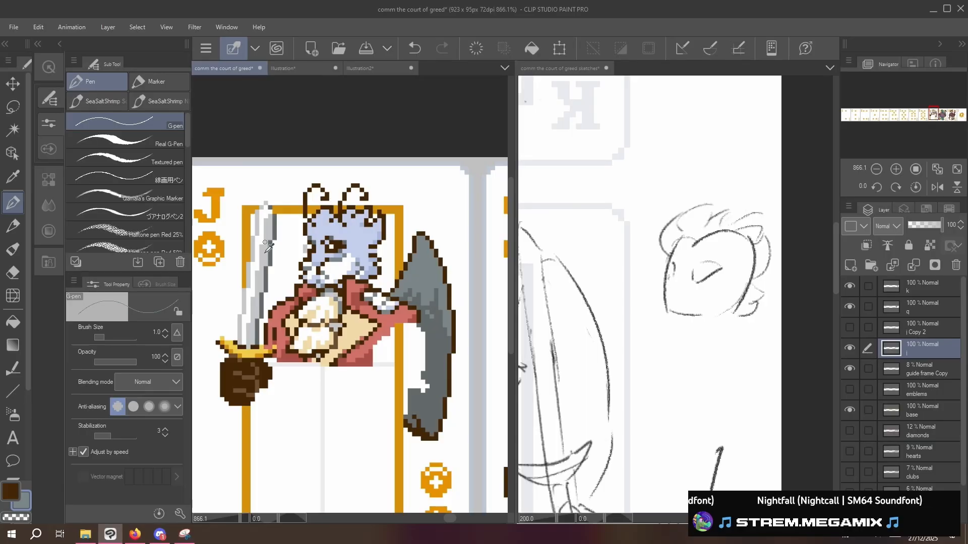
{"action": "key", "text": "i"}
{"action": "key", "text": "g"}
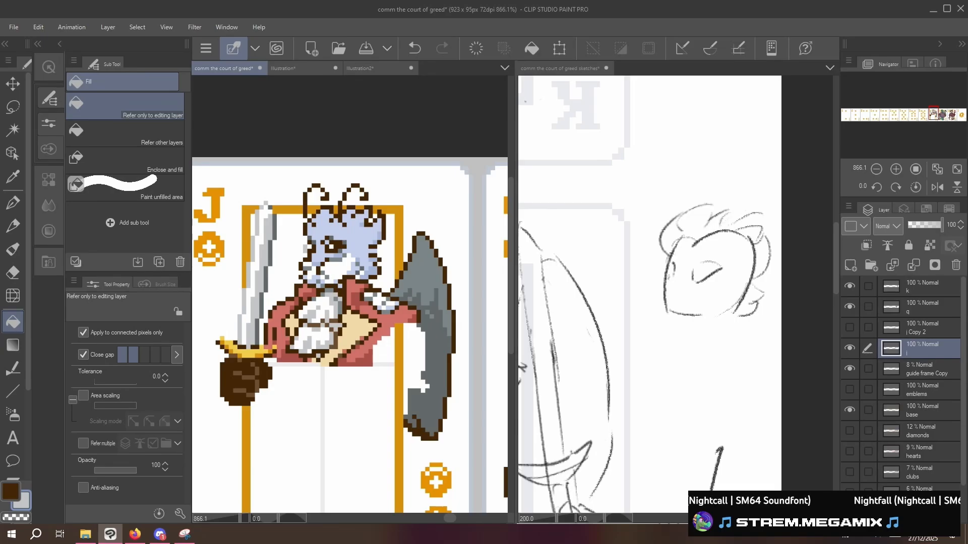
- Refine the sword blade's shading with grey and white sampled from the blade itself
{"action": "key", "text": "i"}
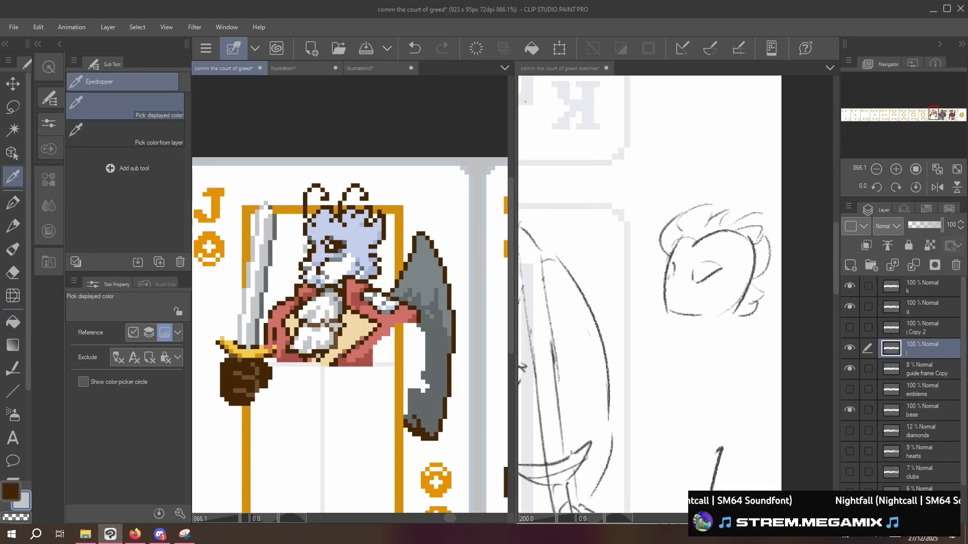
{"action": "left_click", "coordinate": [270, 250]}
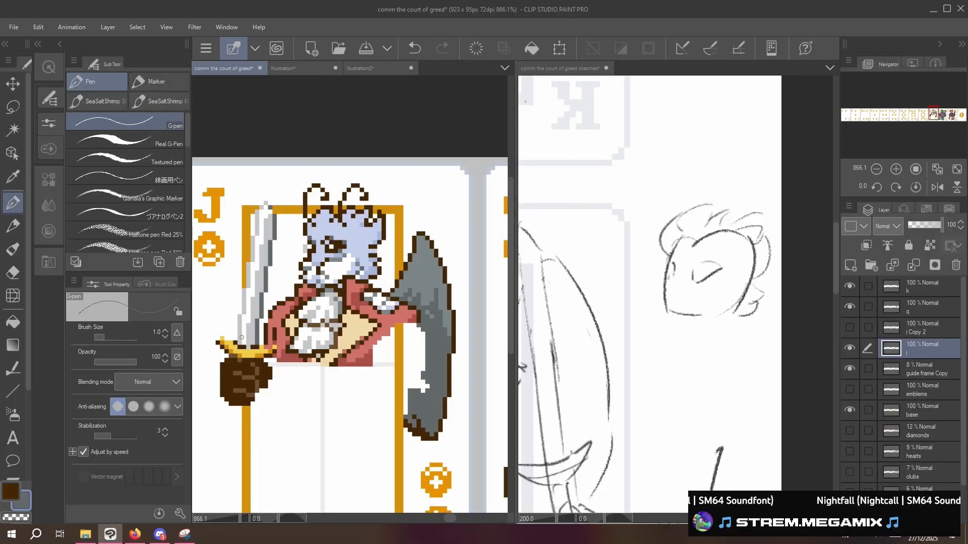
{"action": "key", "text": "p"}
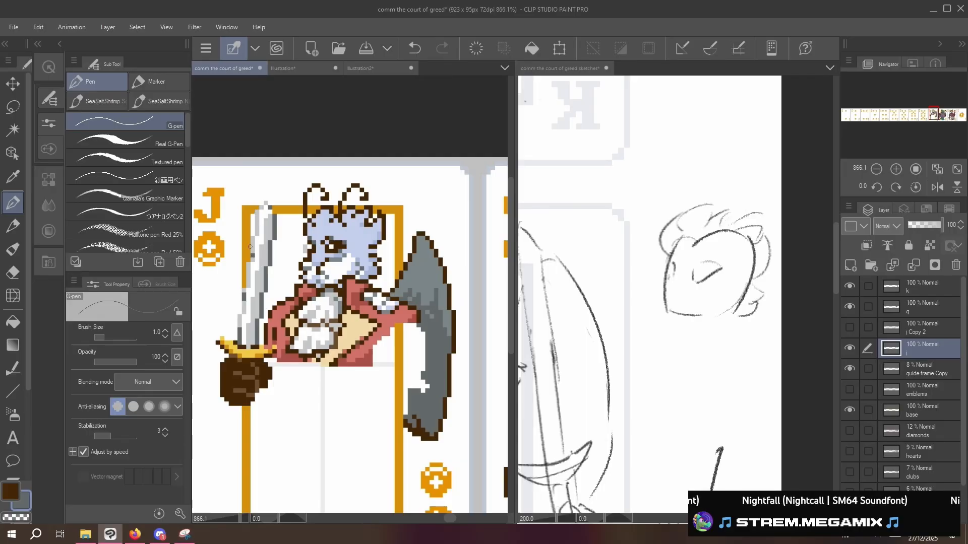
{"action": "left_click", "coordinate": [258, 212], "text": "alt"}
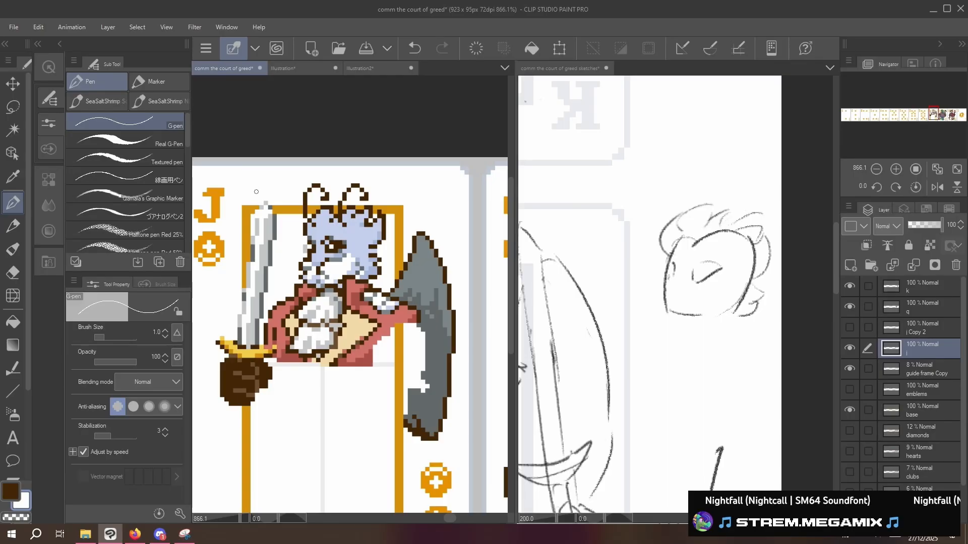
{"action": "key", "text": "i"}
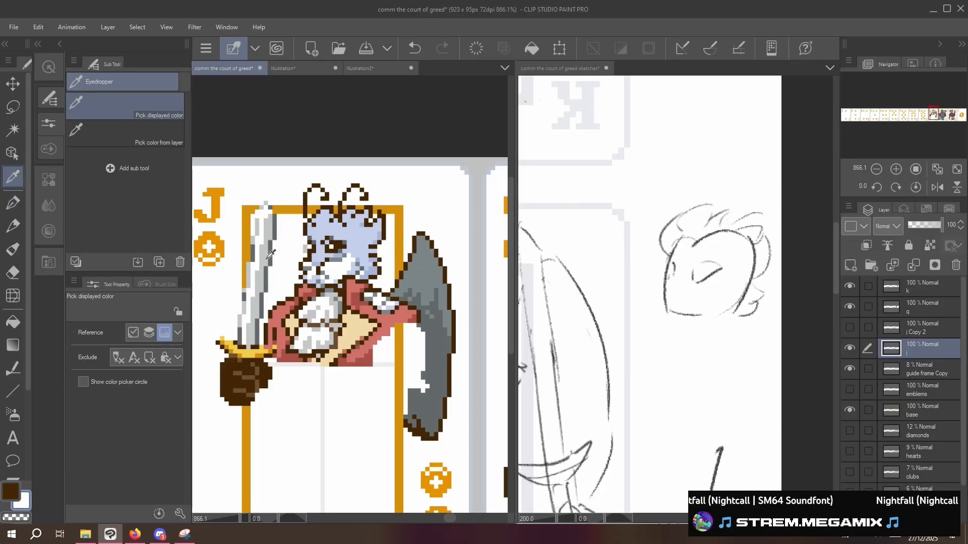
{"action": "key", "text": "p"}
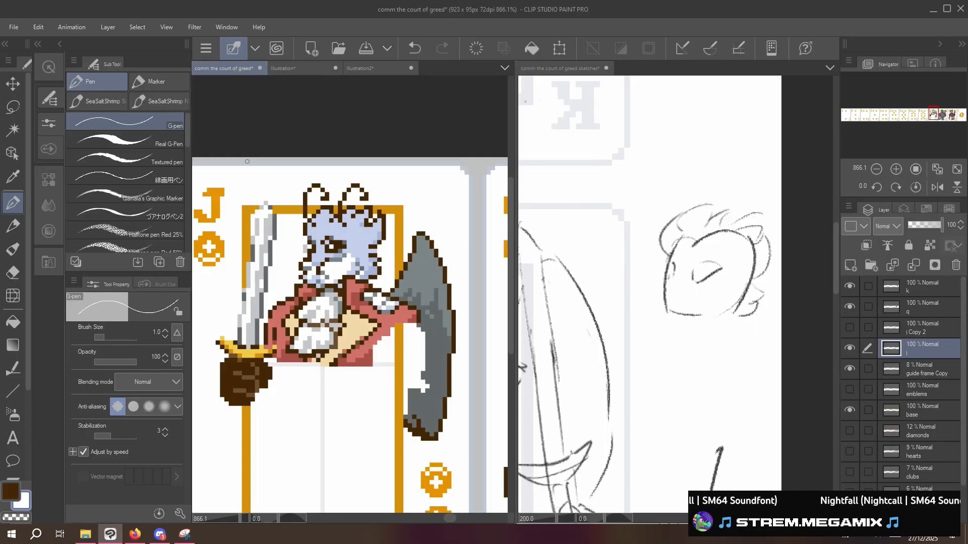
- Try shading the sword blade with the head's light blue, then undo those strokes
{"action": "key", "text": "i"}
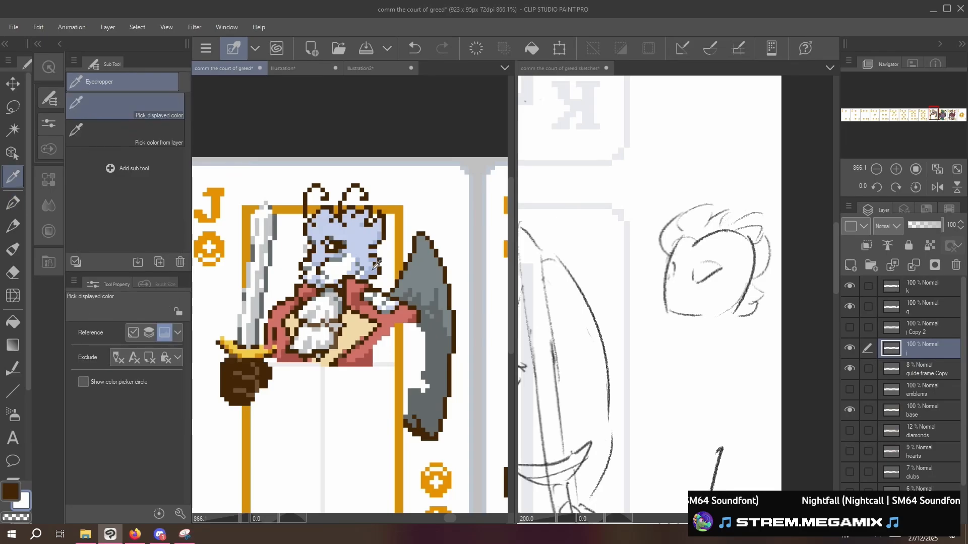
{"action": "left_click", "coordinate": [378, 262]}
{"action": "key", "text": "p"}
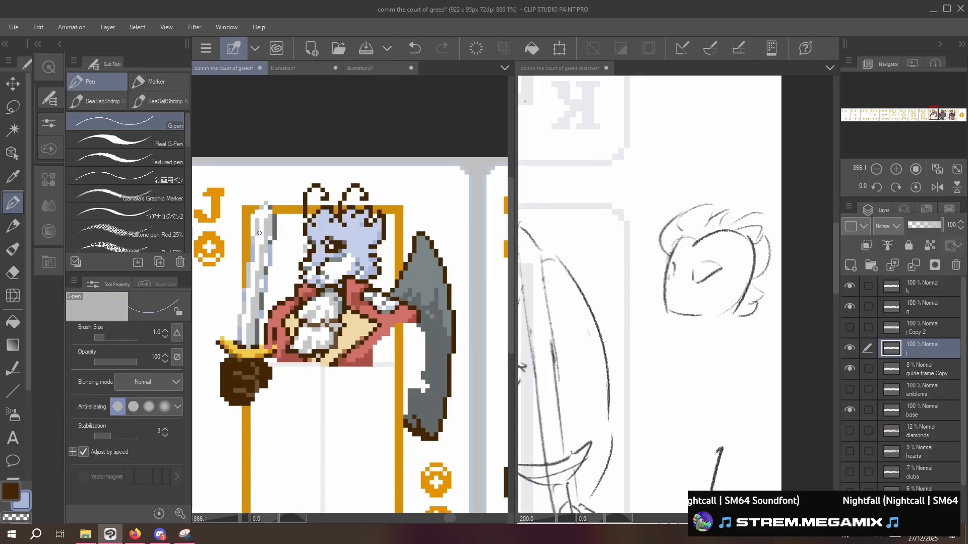
{"action": "key", "text": "ctrl+z"}
{"action": "key", "text": "ctrl+z"}
{"action": "key", "text": "ctrl+z"}
{"action": "key", "text": "ctrl+z"}
{"action": "key", "text": "ctrl+z"}
{"action": "key", "text": "ctrl+z"}
{"action": "key", "text": "ctrl+z"}
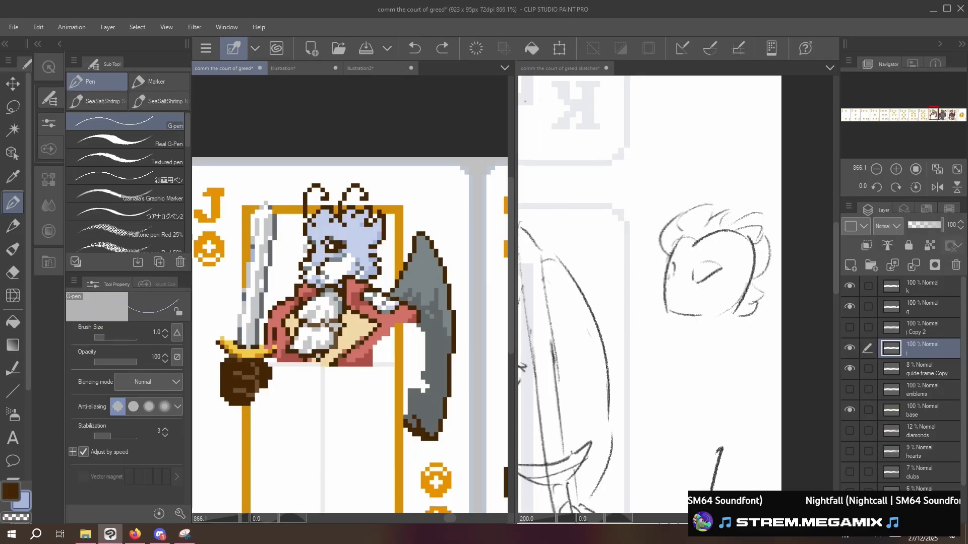
{"action": "key", "text": "ctrl+z"}
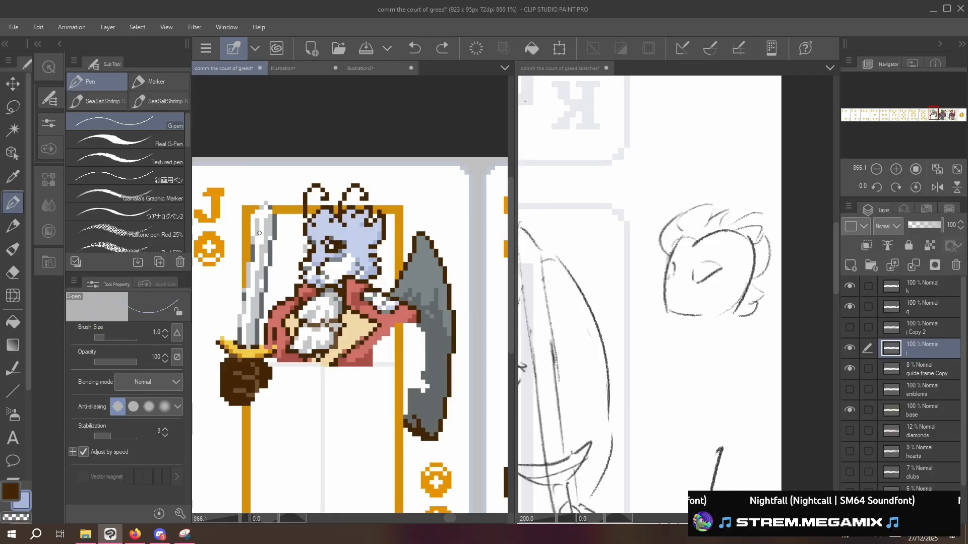
- Paste a duplicate of the Jack layer, rotate it 180 degrees and move it down to form the card's lower half
{"action": "key", "text": "ctrl+v"}
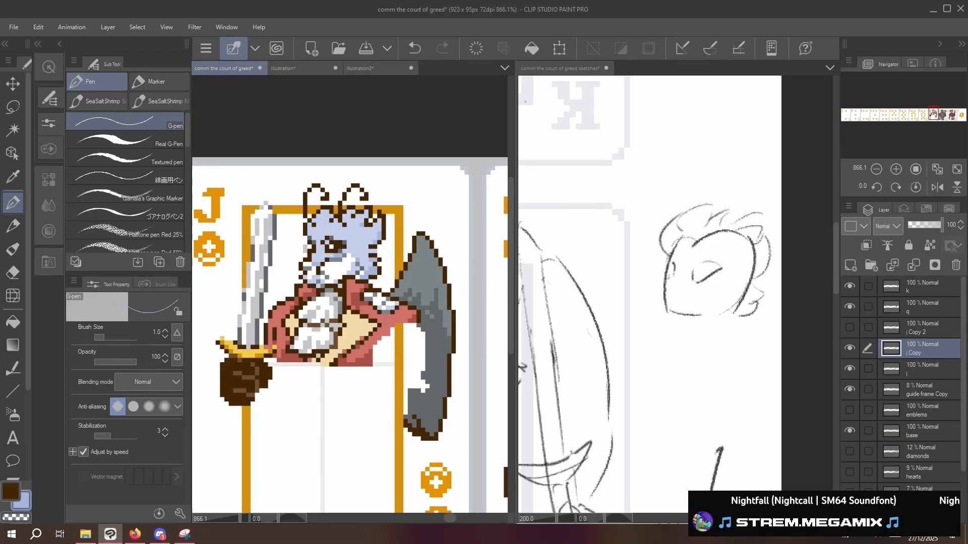
{"action": "key", "text": "ctrl+t"}
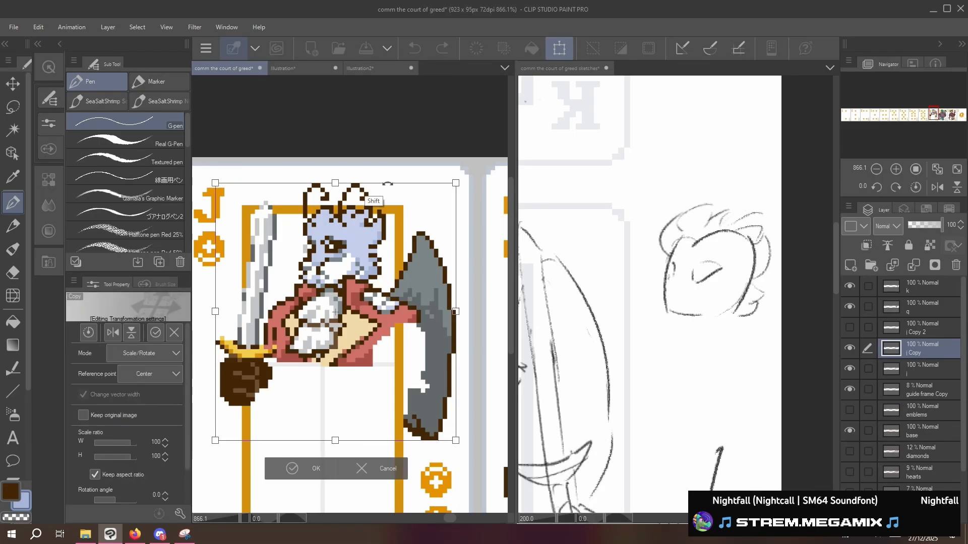
{"action": "left_click_drag", "start_coordinate": [388, 180], "coordinate": [334, 449]}
{"action": "key", "text": "p"}
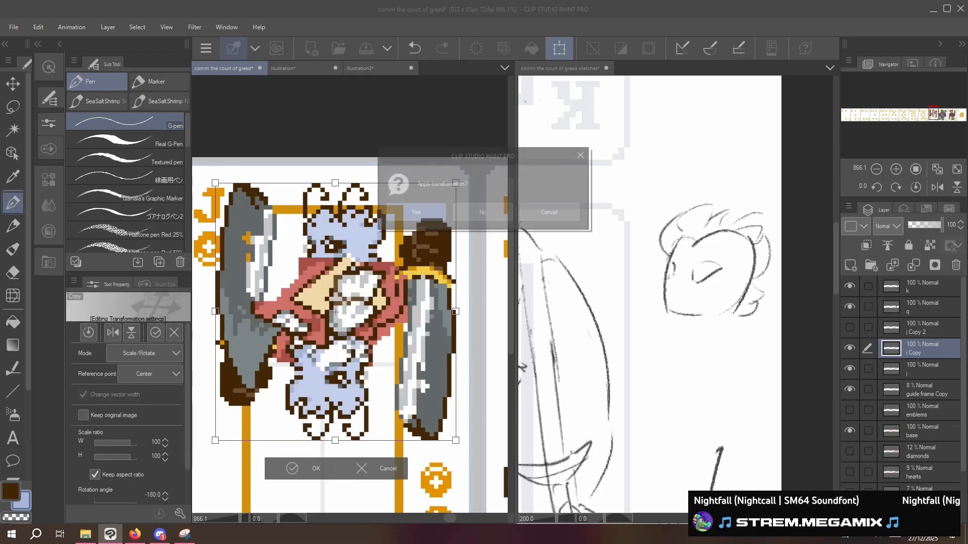
{"action": "left_click", "coordinate": [431, 218]}
{"action": "key", "text": "k"}
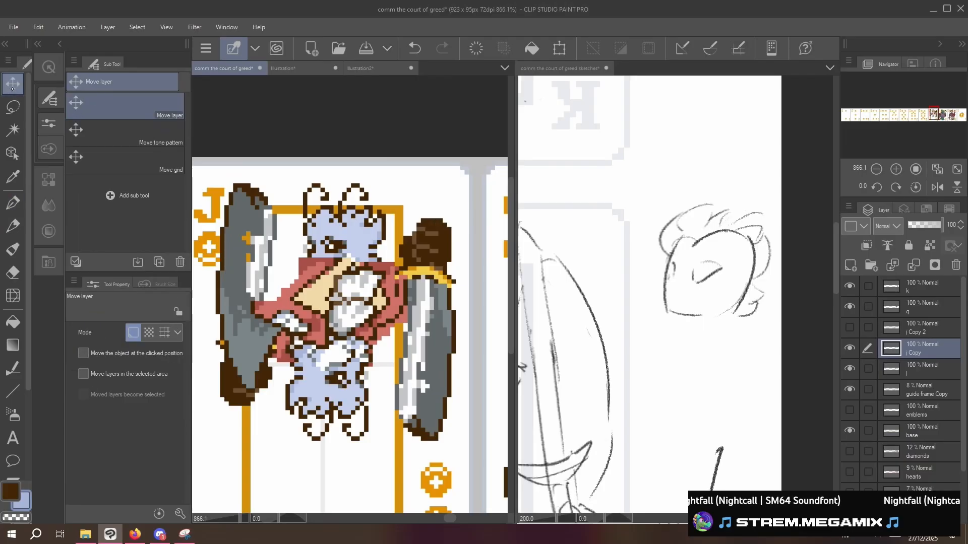
{"action": "left_click_drag", "start_coordinate": [361, 358], "coordinate": [348, 437]}
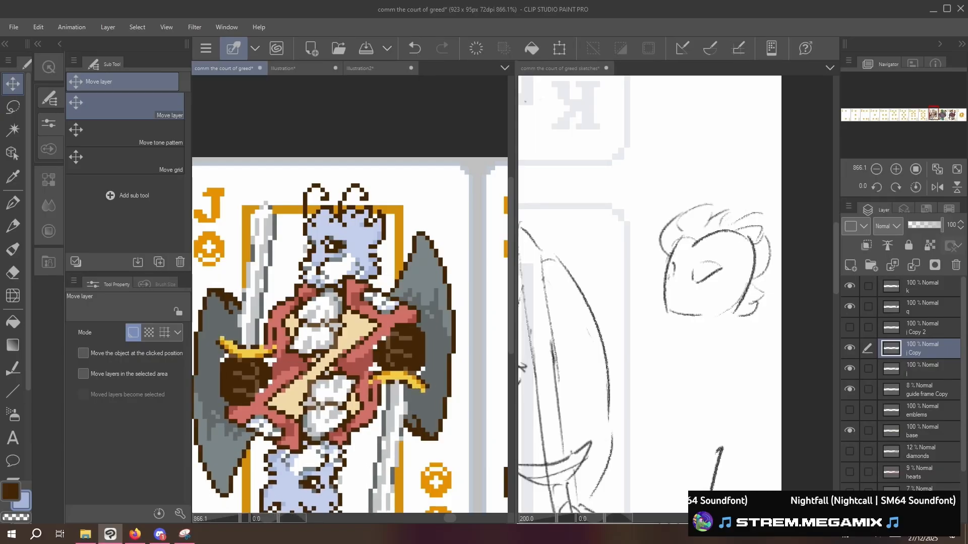
- Toggle the rotated duplicate's visibility to compare the single figure with the full two-headed card
{"action": "left_click", "coordinate": [849, 348]}
{"action": "left_click", "coordinate": [849, 348]}
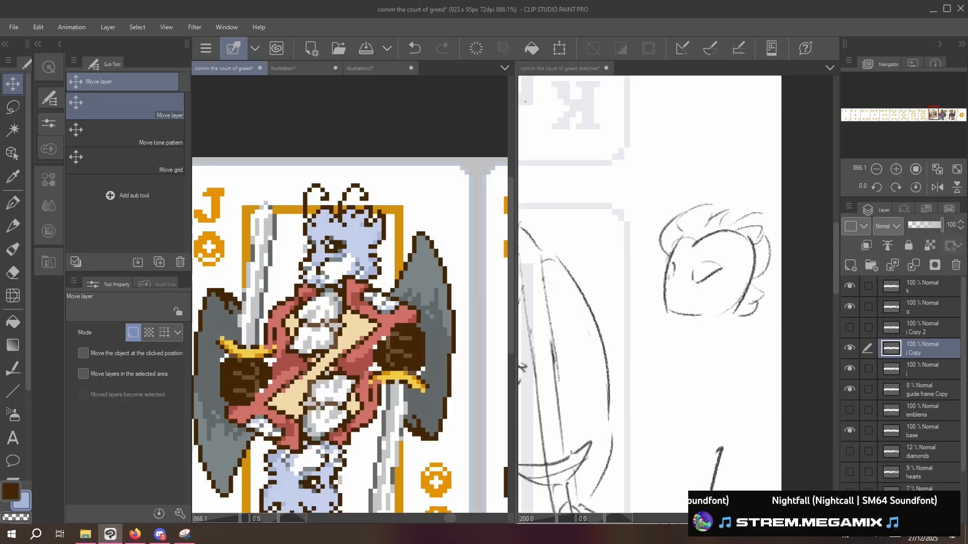
{"action": "left_click", "coordinate": [849, 349]}
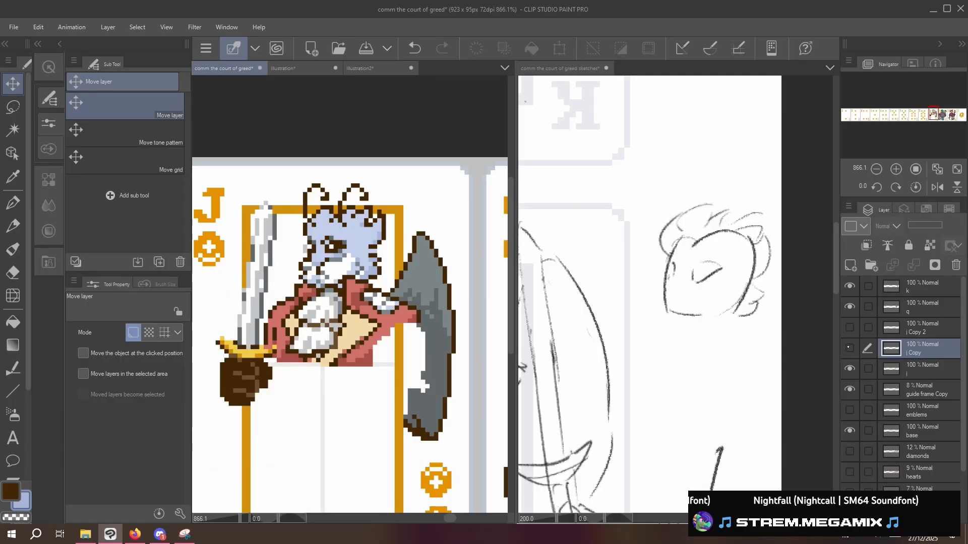
{"action": "left_click", "coordinate": [849, 350]}
{"action": "left_click", "coordinate": [850, 351]}
{"action": "left_click", "coordinate": [850, 350]}
{"action": "left_click", "coordinate": [851, 350]}
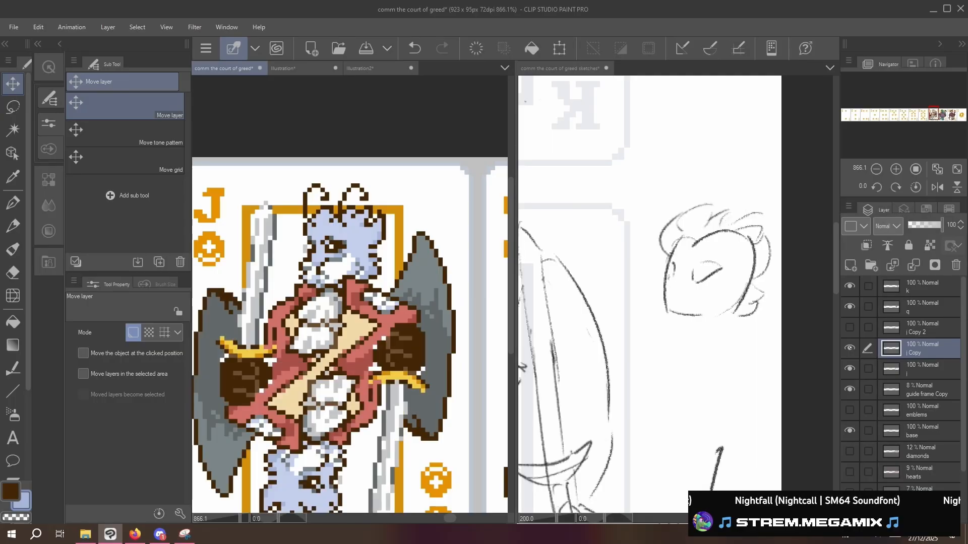
{"action": "left_click", "coordinate": [850, 348]}
{"action": "left_click", "coordinate": [850, 348]}
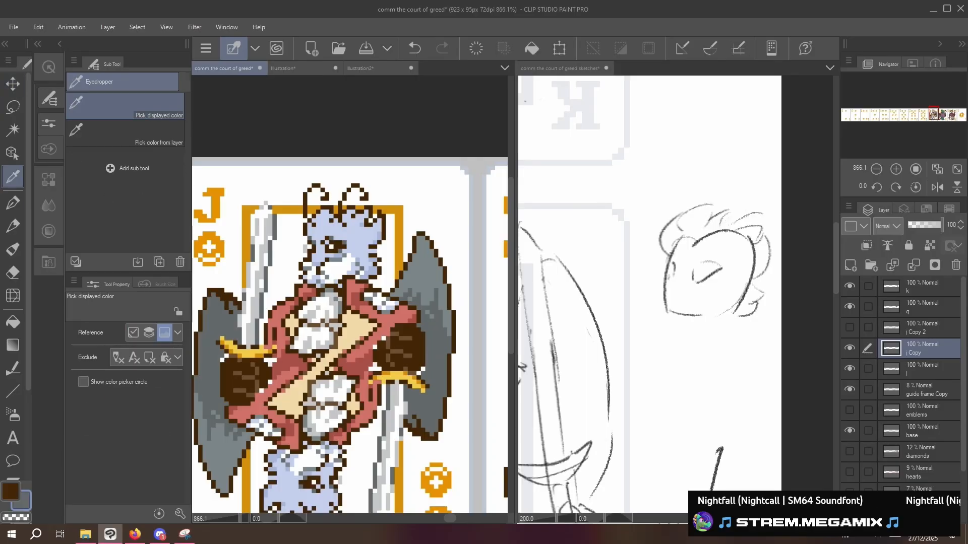
- Try touching up the coat around the rotated duplicate's sword hand with the coat's dark and light reds
{"action": "key", "text": "p"}
{"action": "left_click", "coordinate": [366, 352], "text": "alt"}
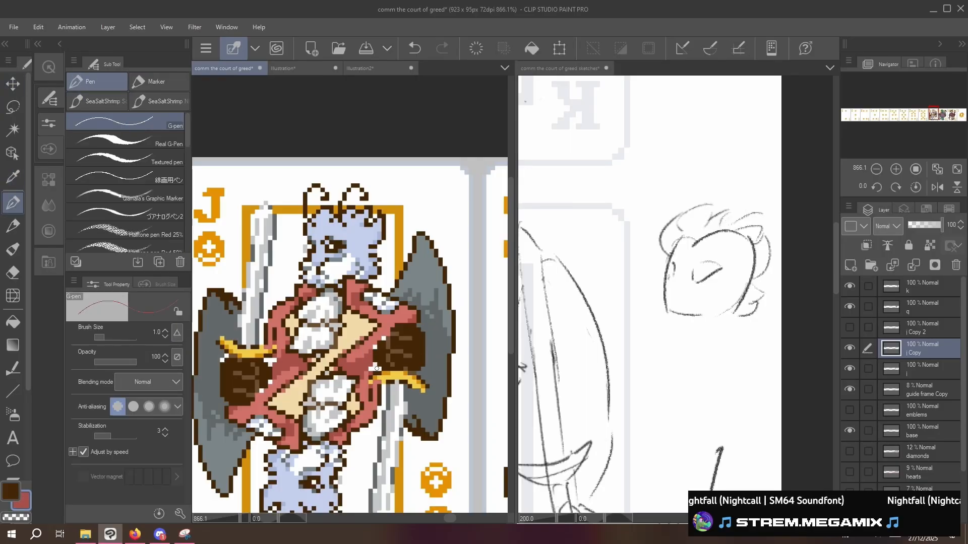
{"action": "key", "text": "alt"}
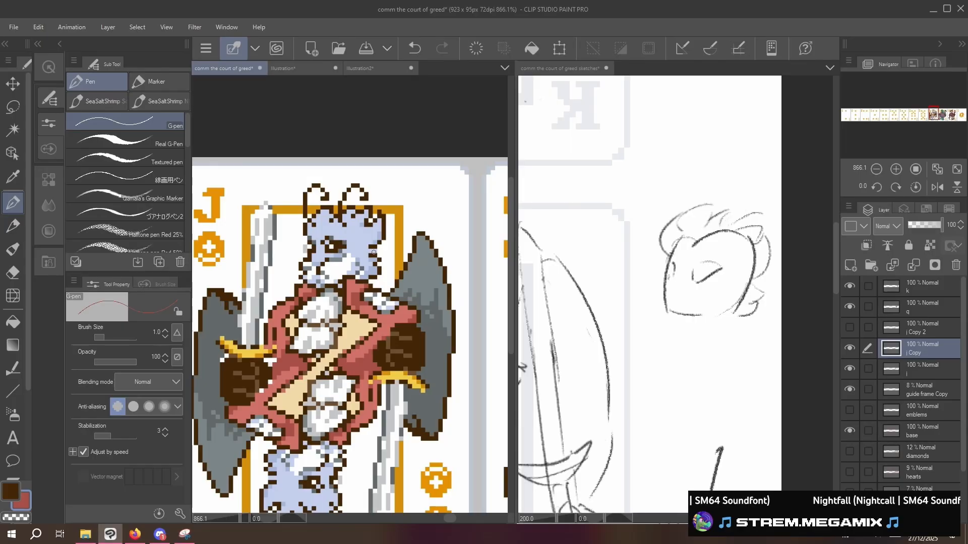
{"action": "left_click", "coordinate": [382, 325], "text": "alt"}
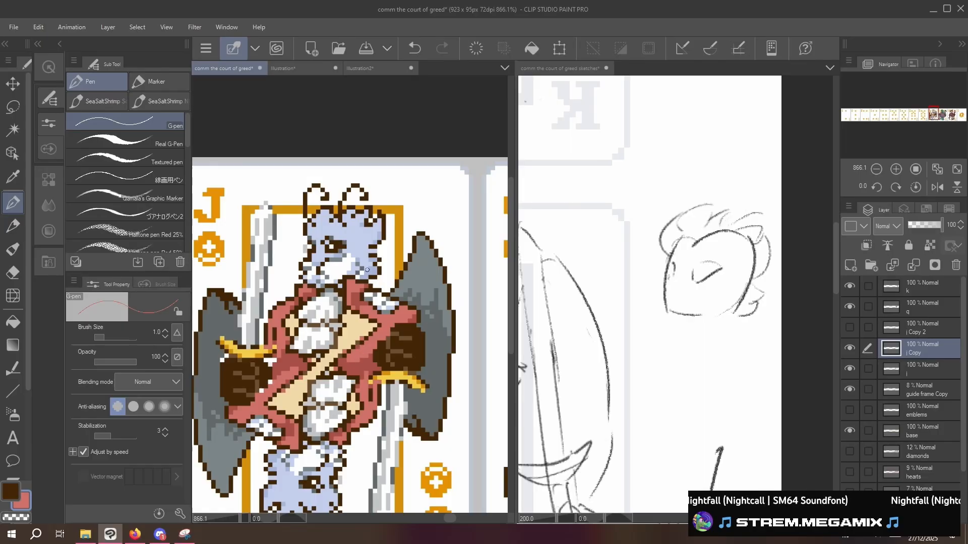
{"action": "left_click", "coordinate": [350, 362], "text": "alt"}
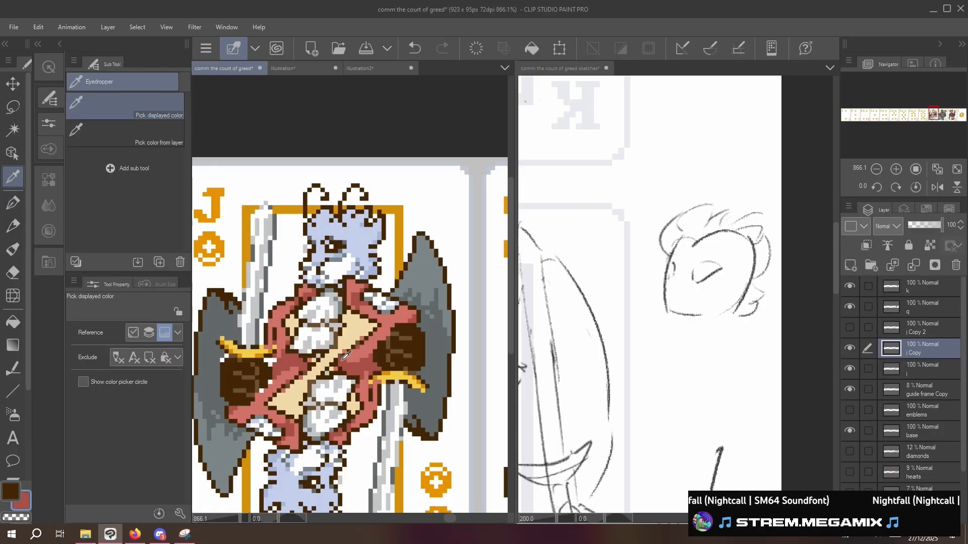
{"action": "left_click", "coordinate": [346, 357]}
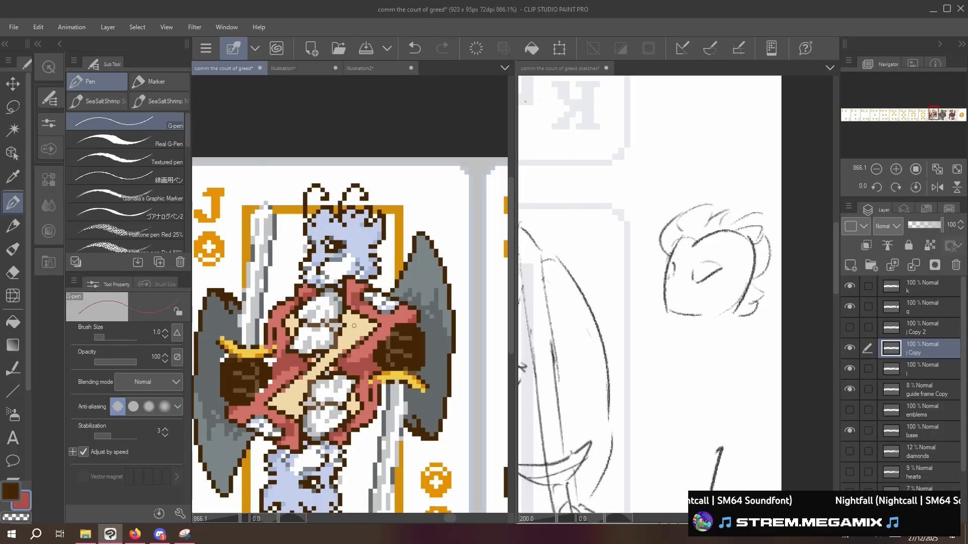
- Make the original Jack layer active and undo the red touch-ups painted on its rotated duplicate
{"action": "left_click", "coordinate": [849, 348]}
{"action": "left_click", "coordinate": [849, 347]}
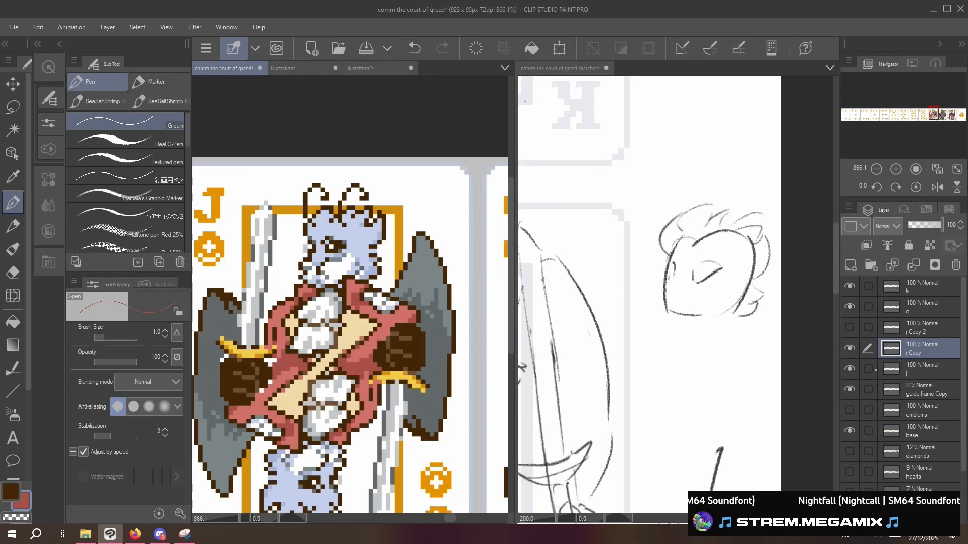
{"action": "left_click", "coordinate": [917, 371]}
{"action": "left_click", "coordinate": [850, 348]}
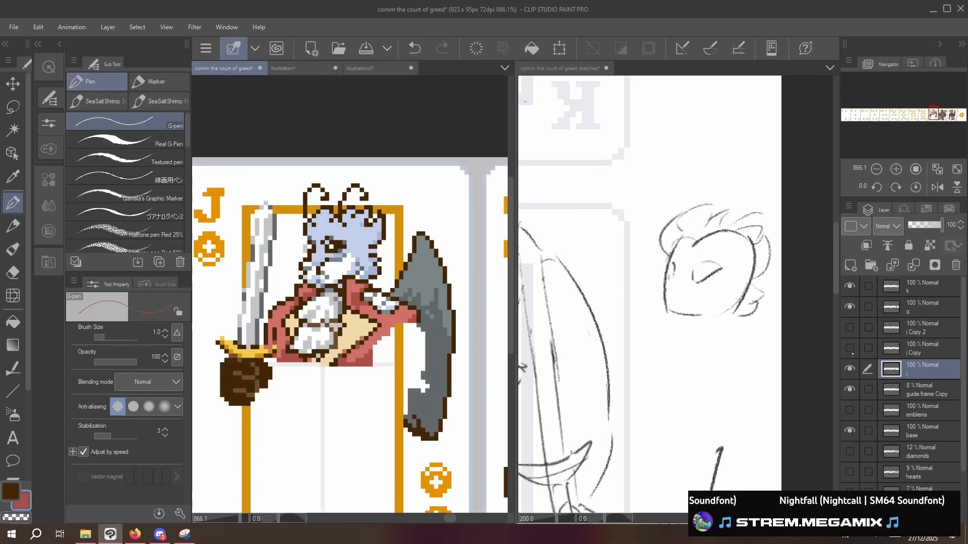
{"action": "left_click", "coordinate": [850, 347]}
{"action": "key", "text": "ctrl+z"}
{"action": "key", "text": "ctrl+z"}
{"action": "key", "text": "ctrl+z"}
{"action": "key", "text": "ctrl+z"}
{"action": "key", "text": "ctrl+z"}
{"action": "key", "text": "ctrl+z"}
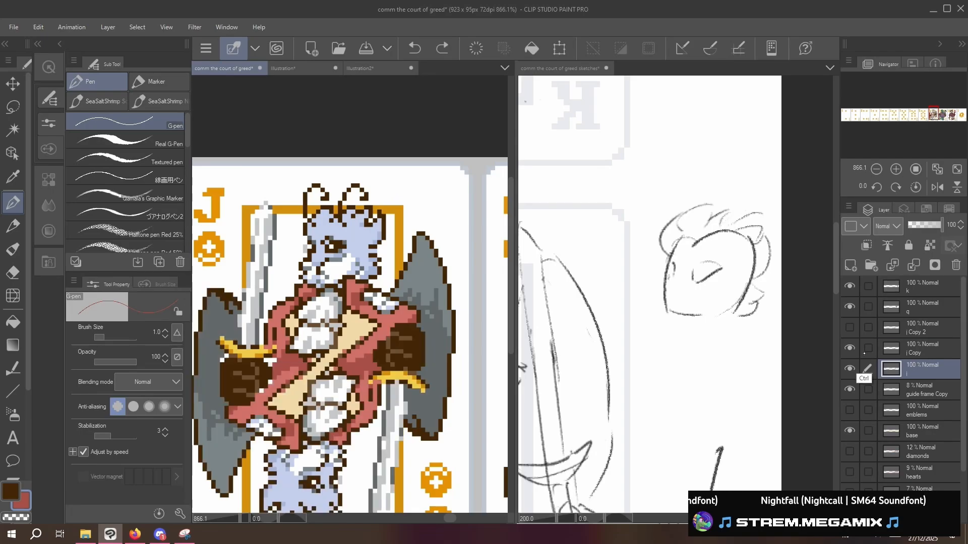
{"action": "key", "text": "ctrl+z"}
{"action": "key", "text": "ctrl+z"}
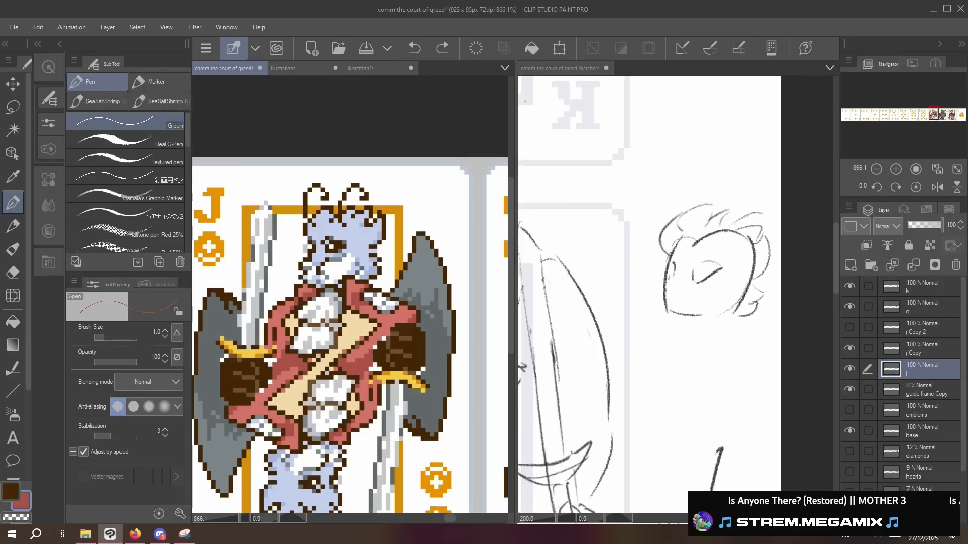
{"action": "left_click", "coordinate": [422, 368]}
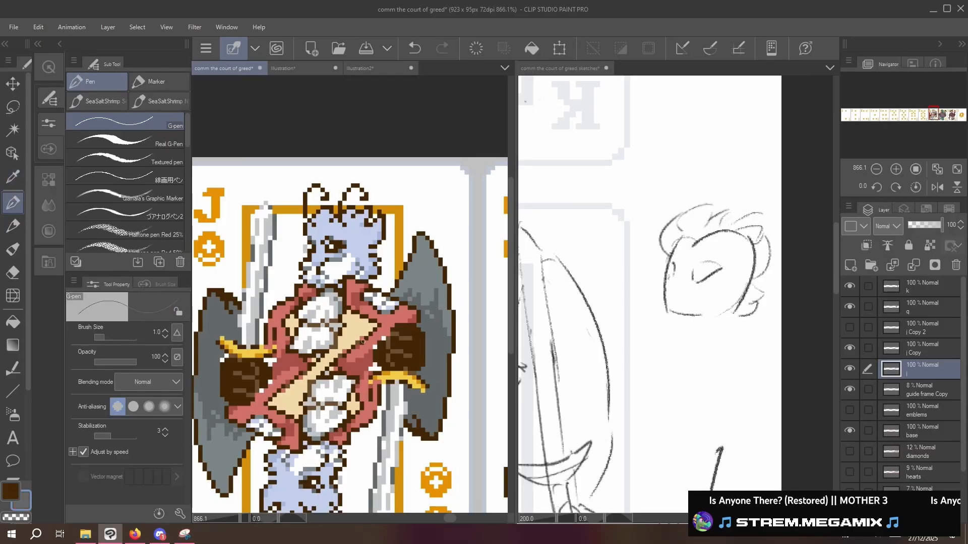
- Select the coat's dark red shading on the original Jack layer and lower its luminosity to -14
{"action": "left_click", "coordinate": [367, 359], "text": "alt"}
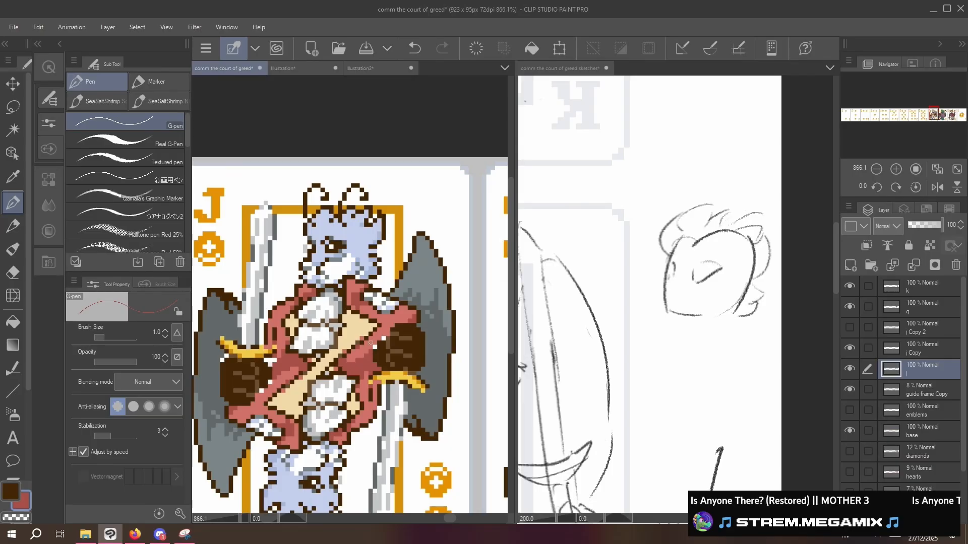
{"action": "left_click", "coordinate": [370, 343], "text": "alt"}
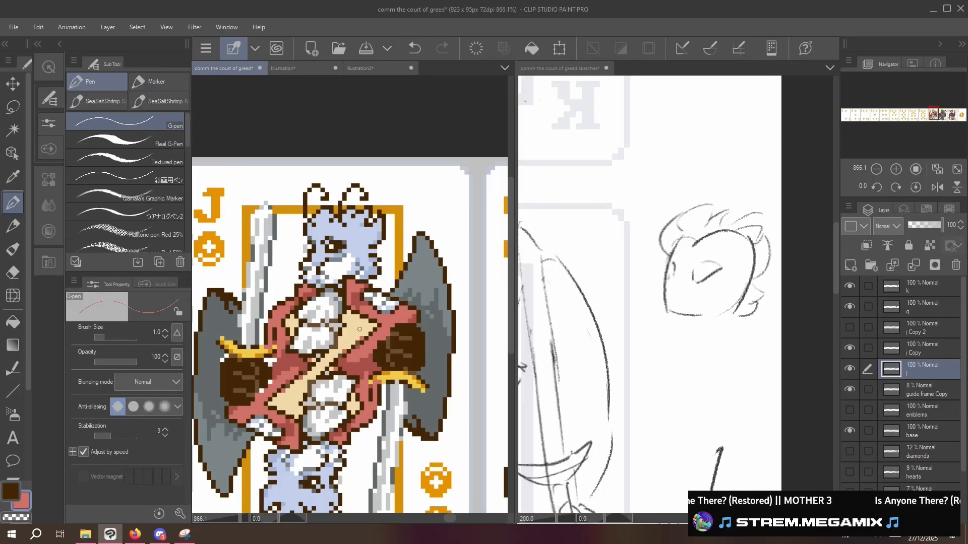
{"action": "left_click", "coordinate": [344, 351], "text": "alt"}
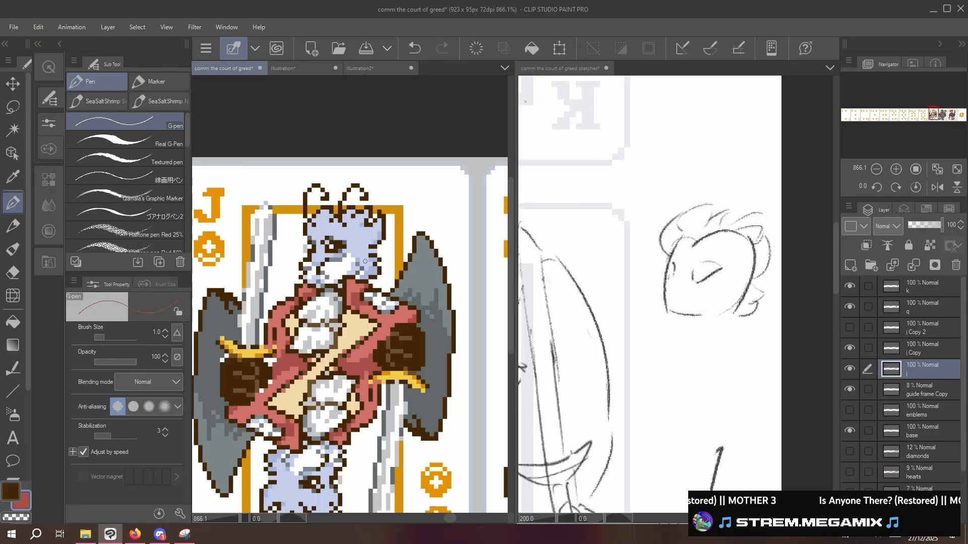
{"action": "key", "text": "w"}
{"action": "left_click", "coordinate": [358, 354]}
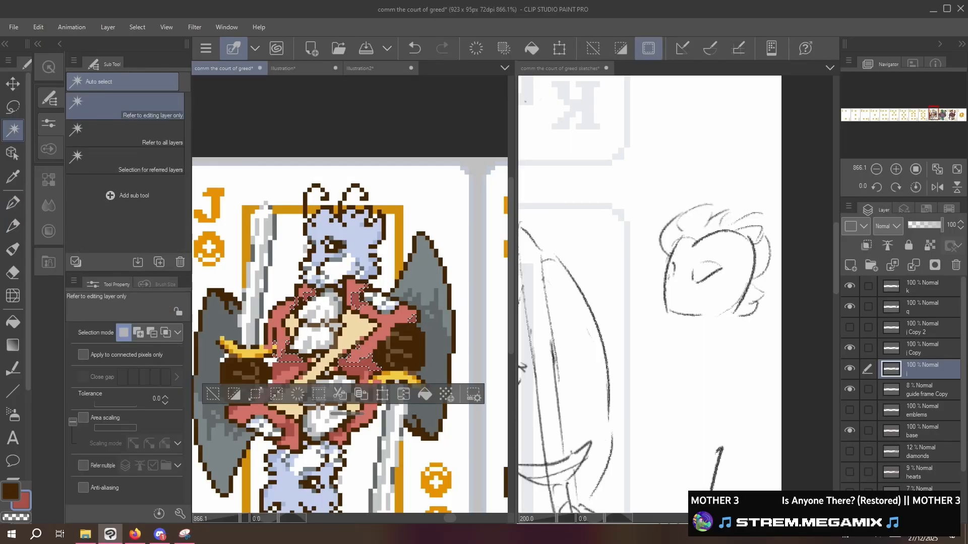
{"action": "key", "text": "ctrl+u"}
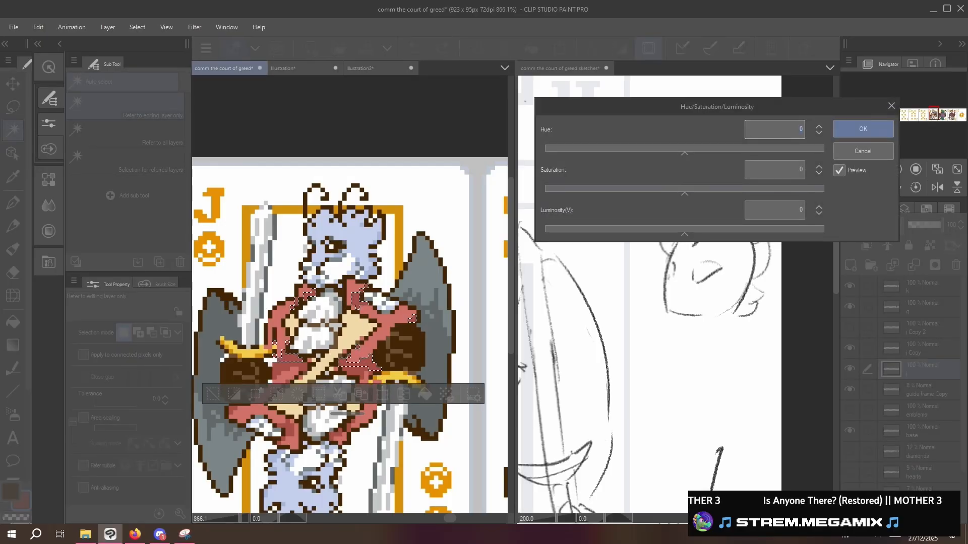
{"action": "left_click_drag", "start_coordinate": [684, 233], "coordinate": [665, 233]}
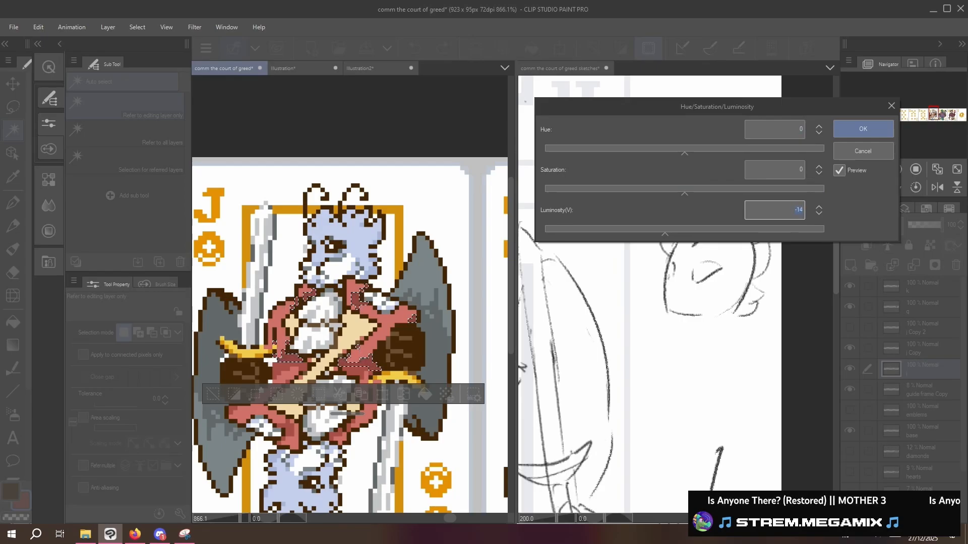
{"action": "key", "text": "Return"}
{"action": "key", "text": "ctrl+d"}
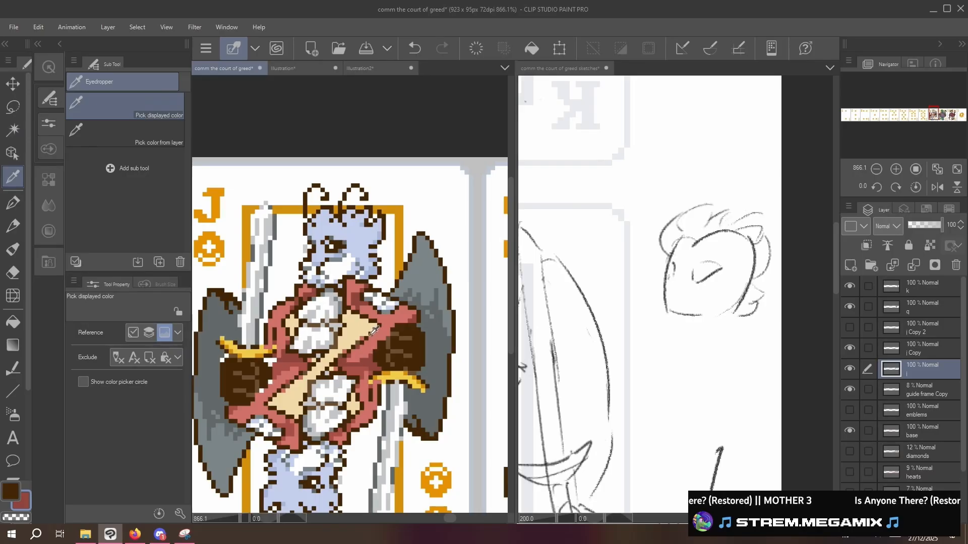
- Undo the last touch-up on the Jack's coat and clear the restored selection
{"action": "key", "text": "p"}
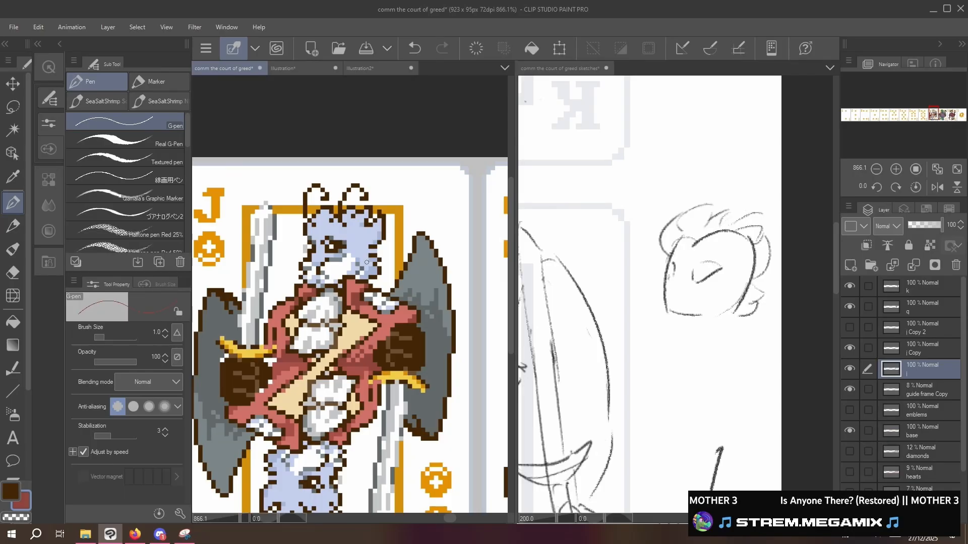
{"action": "key", "text": "ctrl+z"}
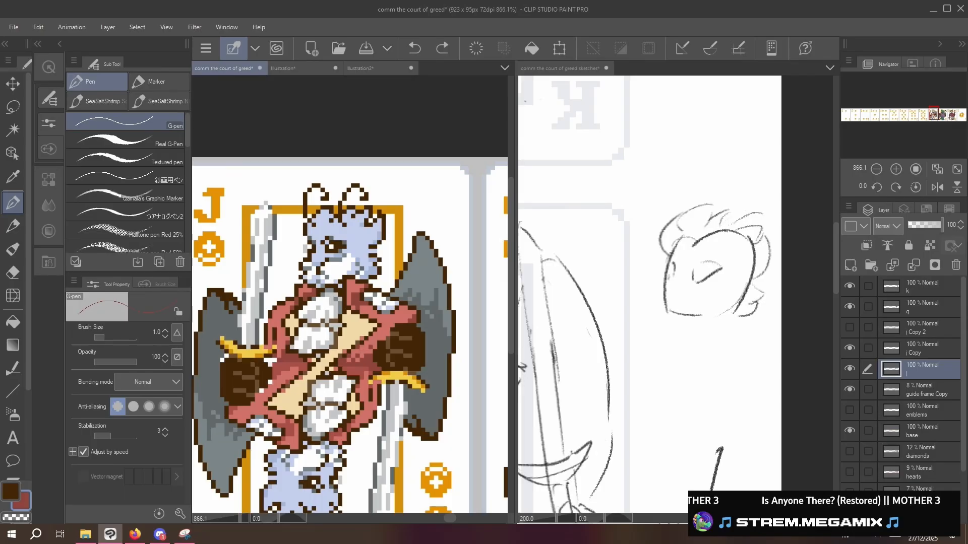
{"action": "key", "text": "ctrl+z"}
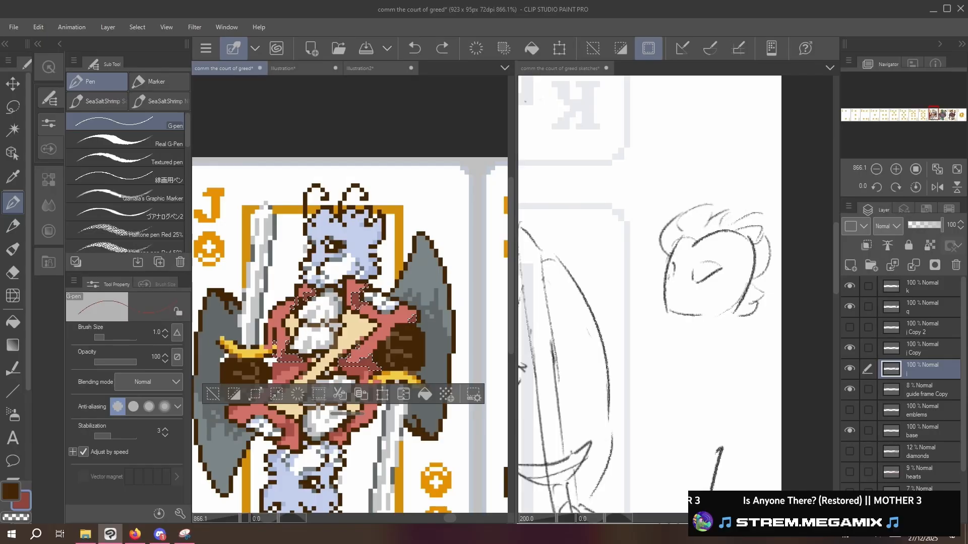
{"action": "key", "text": "ctrl+d"}
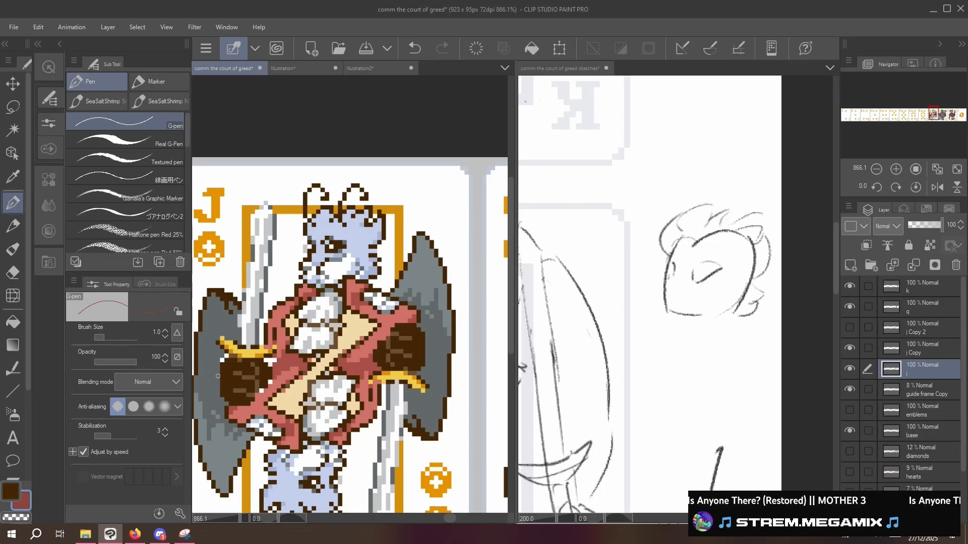
- Try touching up the original Jack's coat shading beside the duplicate's sword hand with the darkened red
{"action": "left_click", "coordinate": [361, 355], "text": "alt"}
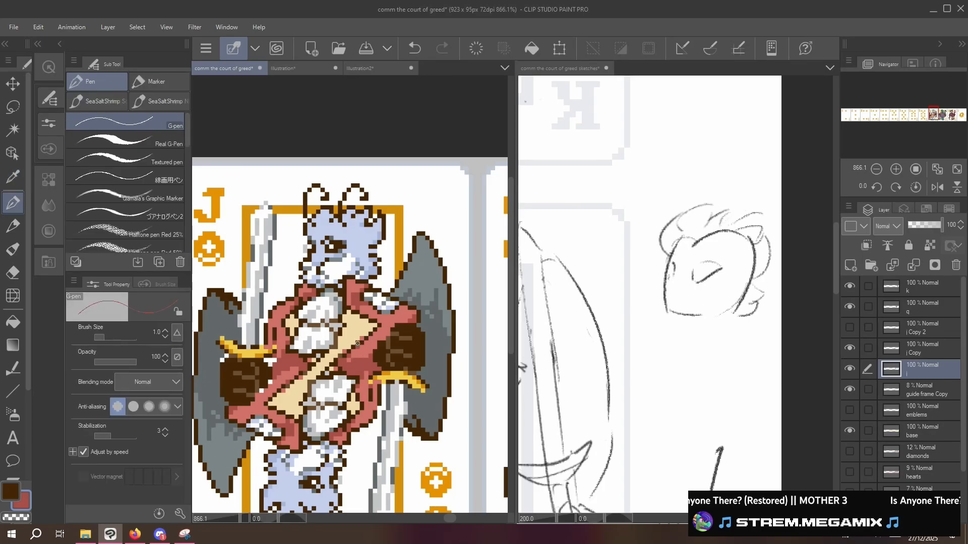
{"action": "key", "text": "ctrl+z"}
{"action": "key", "text": "ctrl+y"}
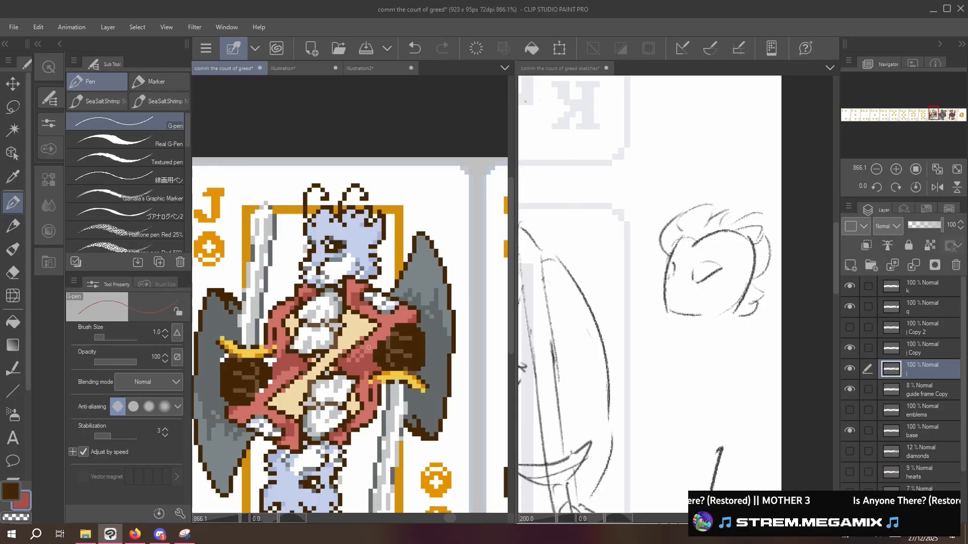
{"action": "key", "text": "ctrl+z"}
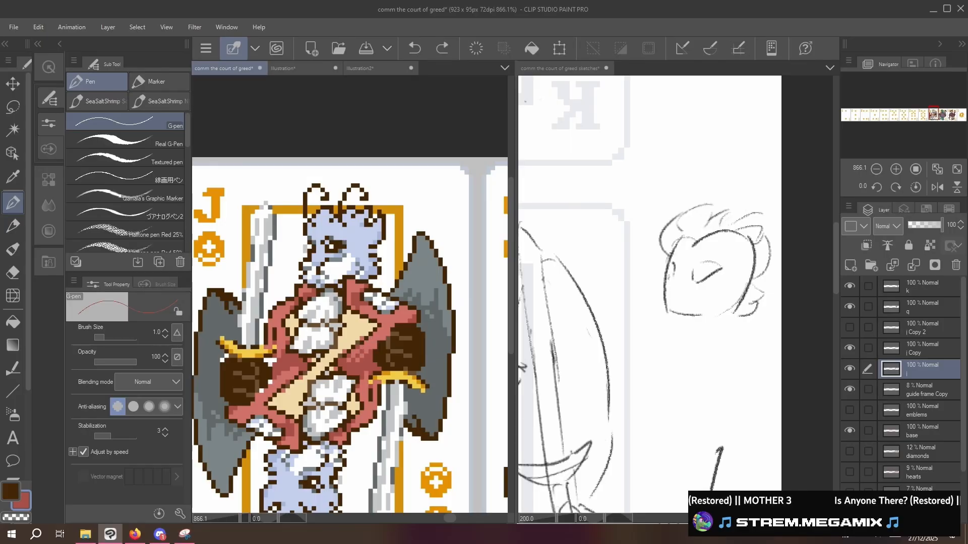
{"action": "left_click", "coordinate": [371, 348]}
{"action": "left_click_drag", "start_coordinate": [368, 359], "coordinate": [376, 365]}
{"action": "key", "text": "ctrl+z"}
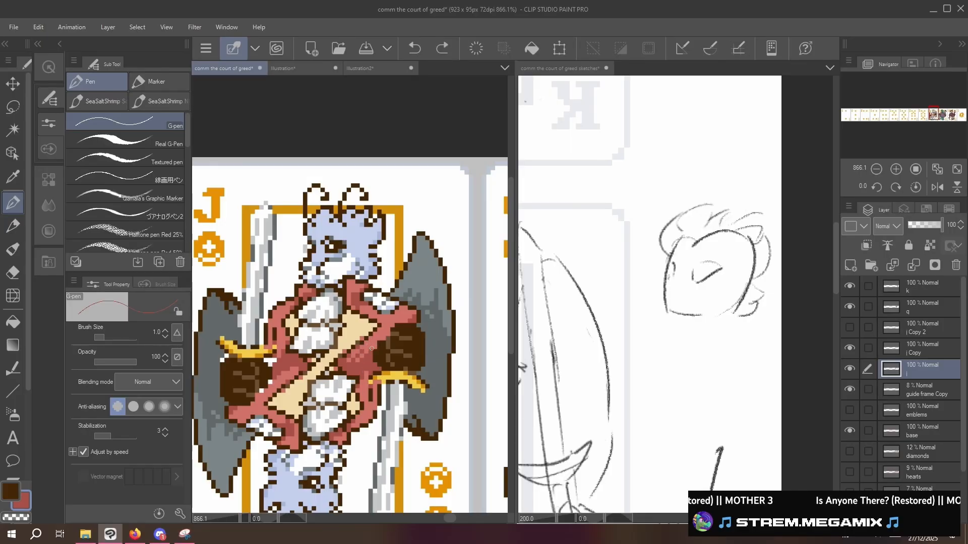
{"action": "left_click", "coordinate": [373, 348]}
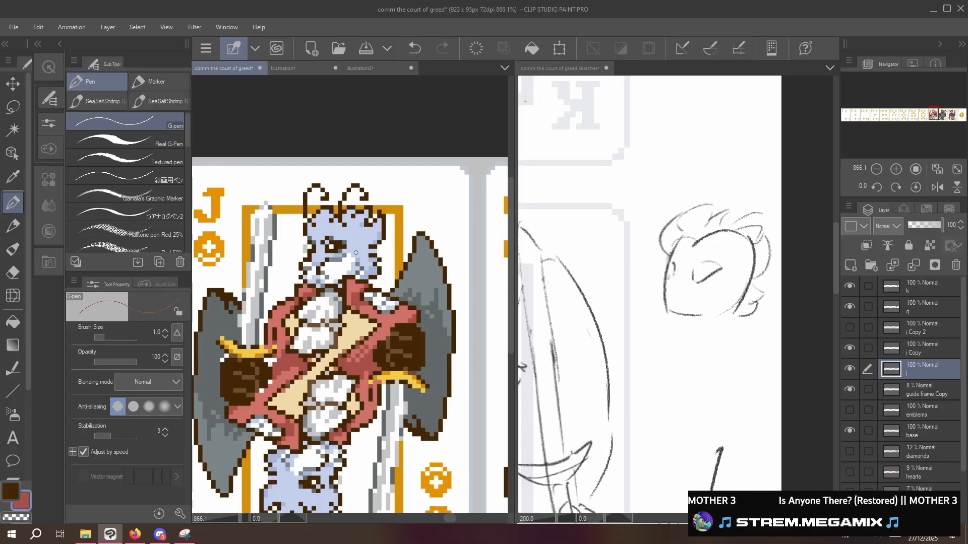
{"action": "key", "text": "ctrl+z"}
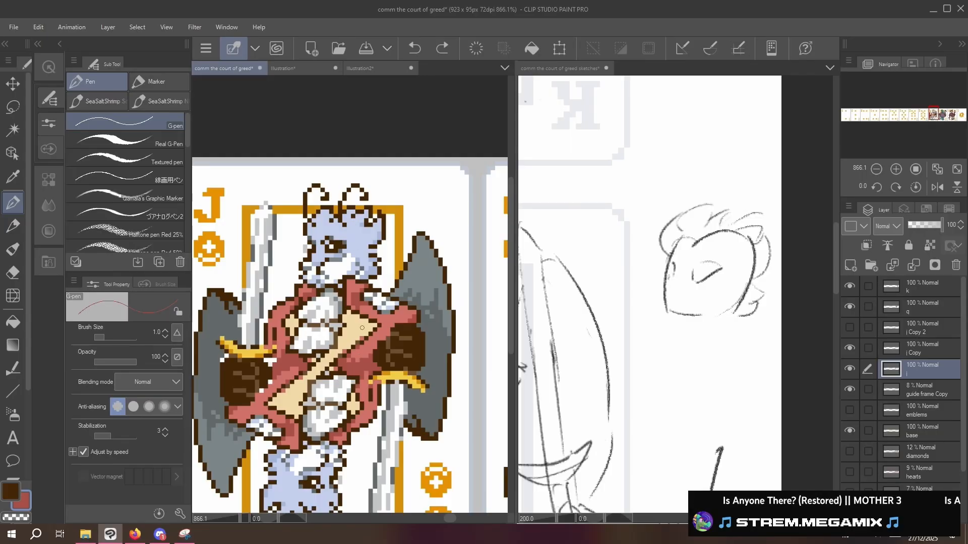
- Add dark red shading at the Jack's coat collar and compare the coat with and without the latest touch-ups
{"action": "left_click", "coordinate": [361, 291]}
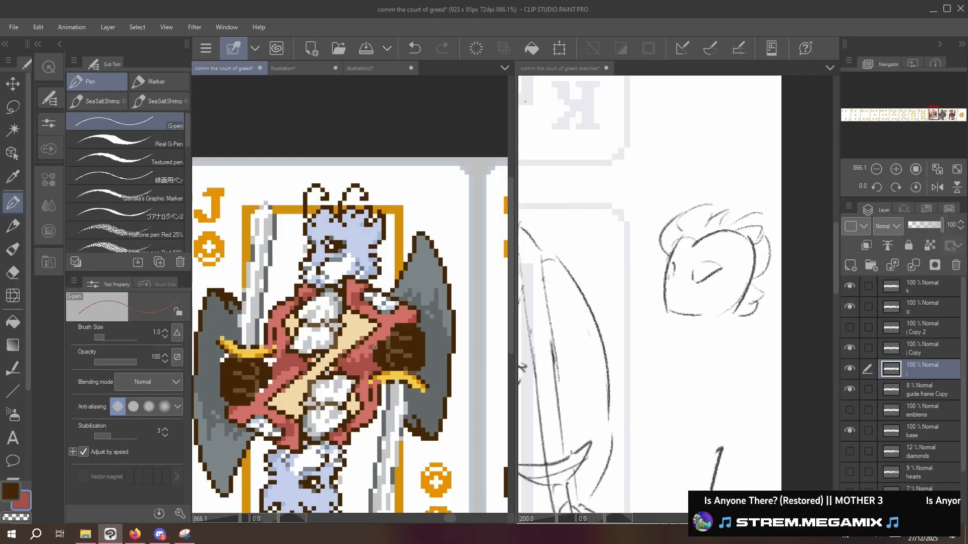
{"action": "key", "text": "ctrl+z"}
{"action": "key", "text": "ctrl+z"}
{"action": "key", "text": "ctrl+y"}
{"action": "key", "text": "ctrl+y"}
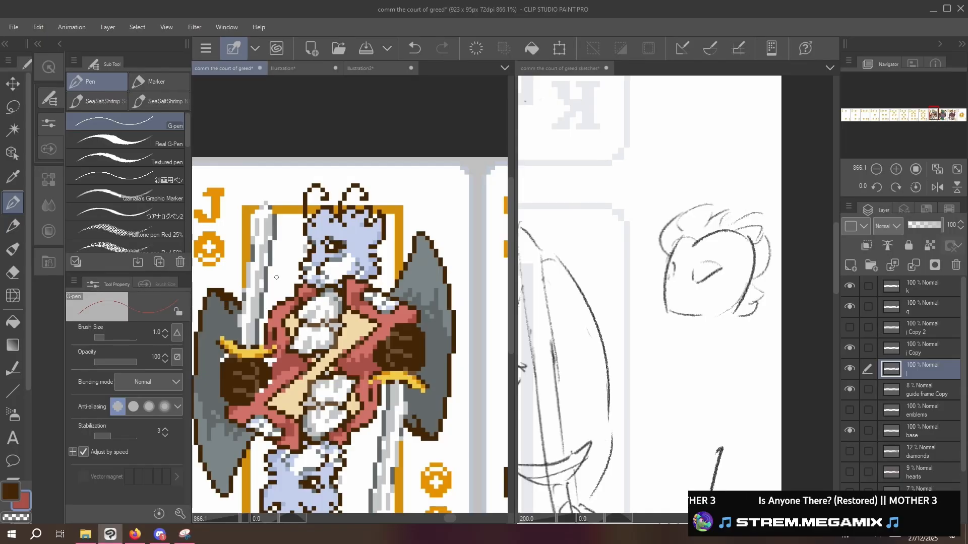
- Hide the old rotated duplicate, paste a fresh copy of the Jack, rotate it 180 degrees and move it into the card's lower half
{"action": "left_click", "coordinate": [850, 347]}
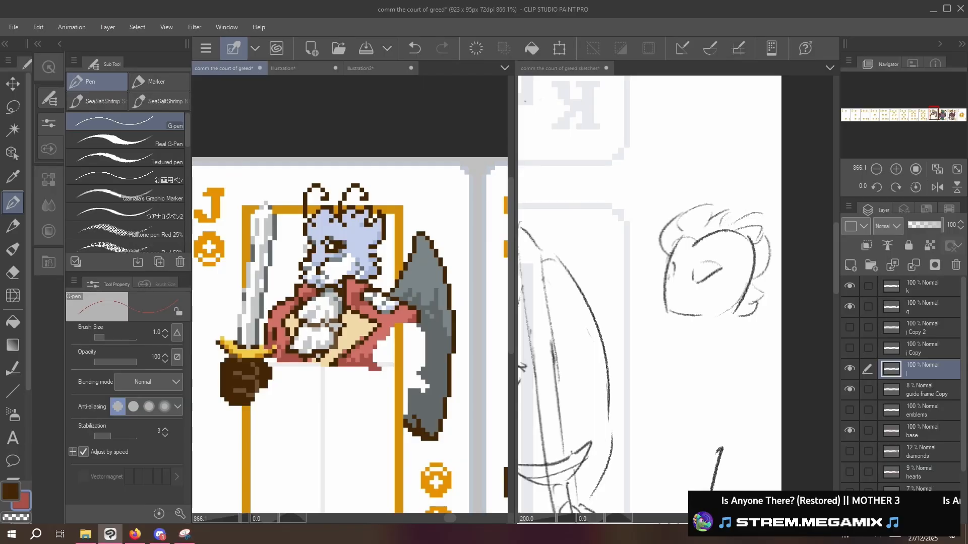
{"action": "key", "text": "ctrl+v"}
{"action": "key", "text": "ctrl+t"}
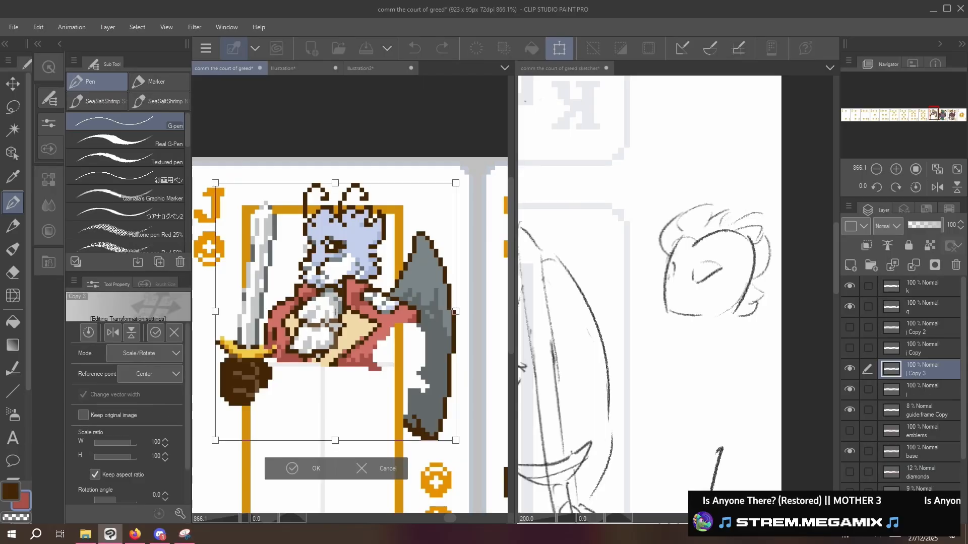
{"action": "left_click_drag", "start_coordinate": [500, 319], "coordinate": [368, 451]}
{"action": "left_click", "coordinate": [293, 469]}
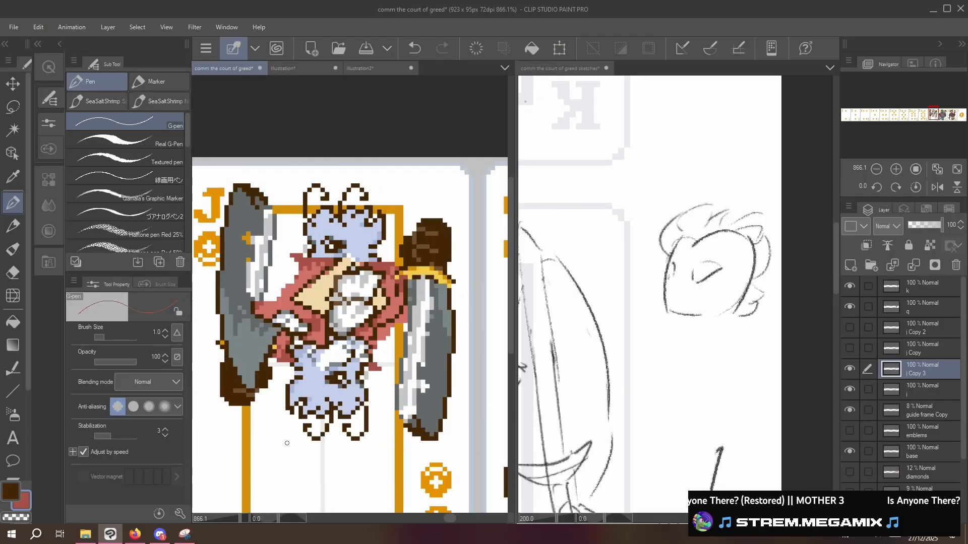
{"action": "key", "text": "v"}
{"action": "left_click_drag", "start_coordinate": [379, 347], "coordinate": [362, 406]}
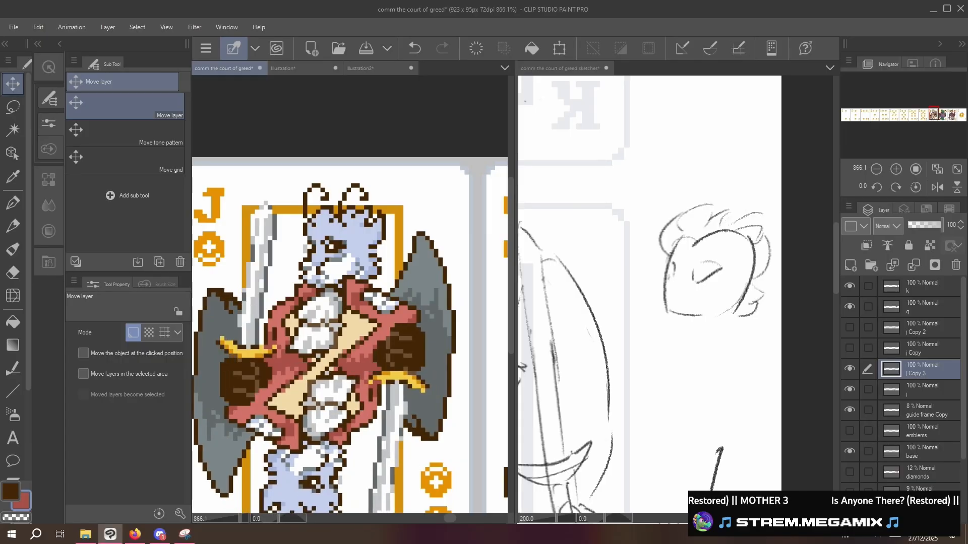
- Delete the two outdated hidden Jack duplicates, the layers j Copy 2 and j Copy
{"action": "left_click", "coordinate": [920, 332]}
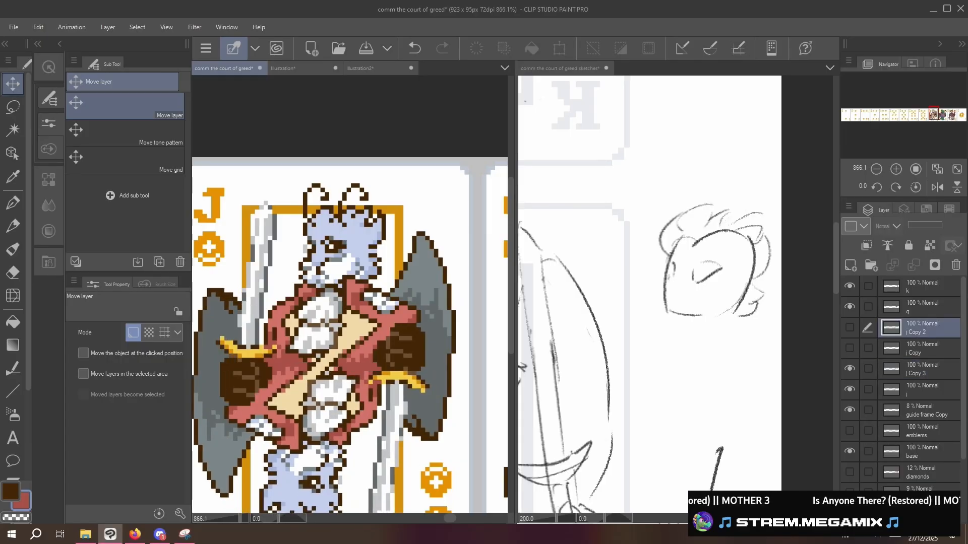
{"action": "left_click", "coordinate": [955, 264]}
{"action": "left_click", "coordinate": [956, 264]}
- Compare the two-headed Jack with the neighbouring Queen card and save the document
{"action": "scroll", "coordinate": [411, 248], "scroll_direction": "down", "scroll_amount": 2}
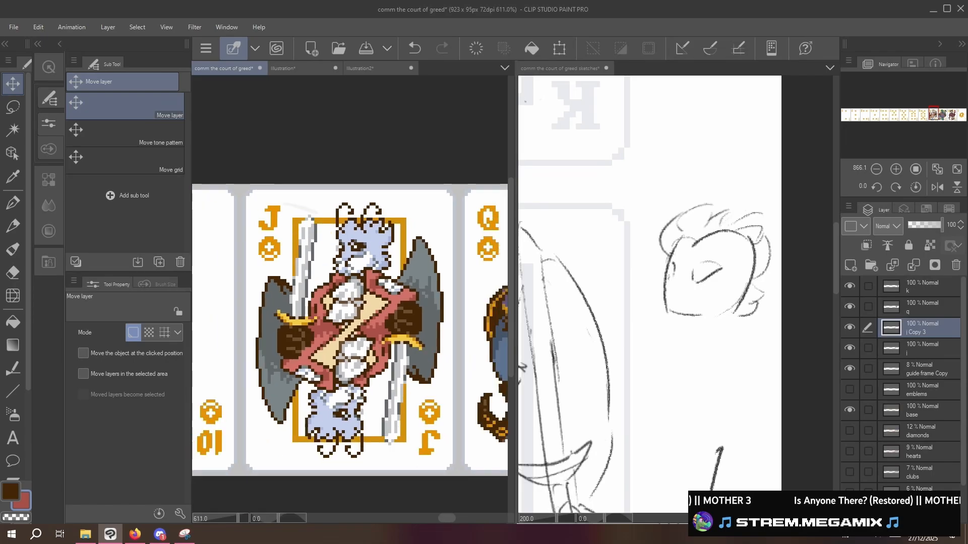
{"action": "scroll", "coordinate": [414, 307], "scroll_direction": "down", "scroll_amount": 1}
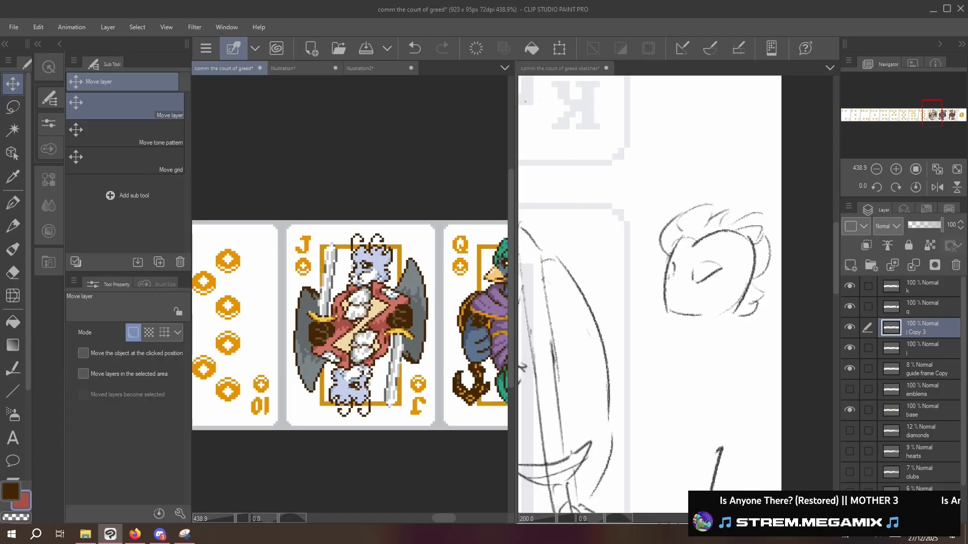
{"action": "left_click_drag", "start_coordinate": [365, 441], "coordinate": [244, 408]}
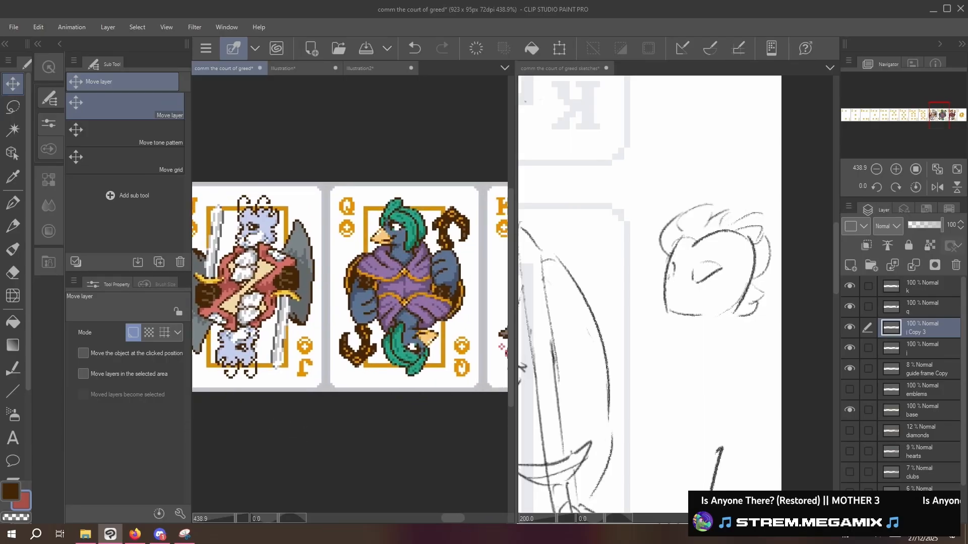
{"action": "left_click_drag", "start_coordinate": [349, 420], "coordinate": [492, 459]}
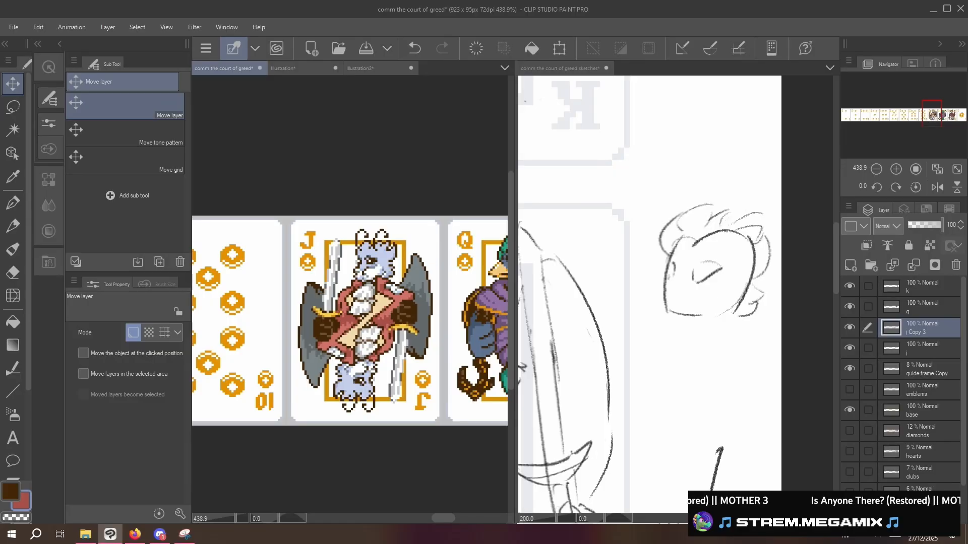
{"action": "left_click_drag", "start_coordinate": [362, 454], "coordinate": [270, 442]}
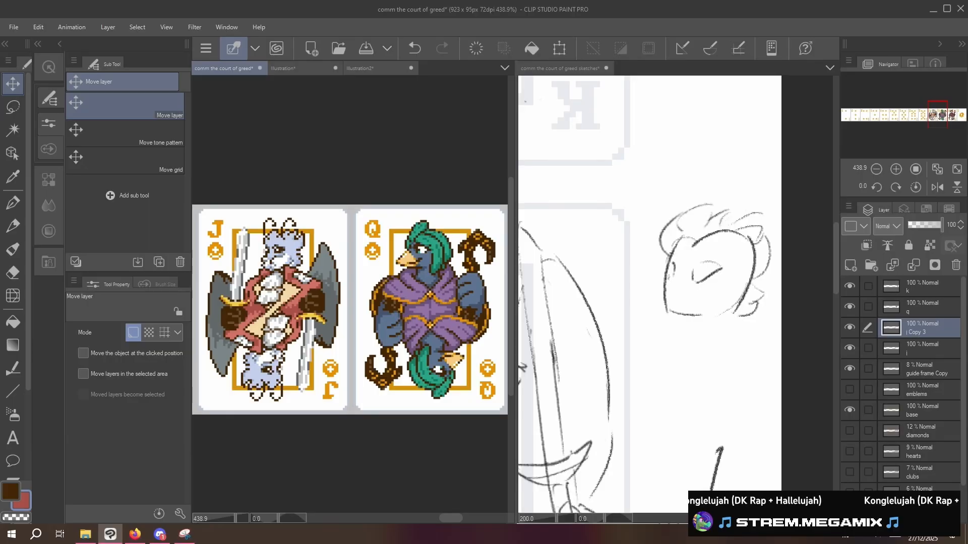
{"action": "key", "text": "ctrl+s"}
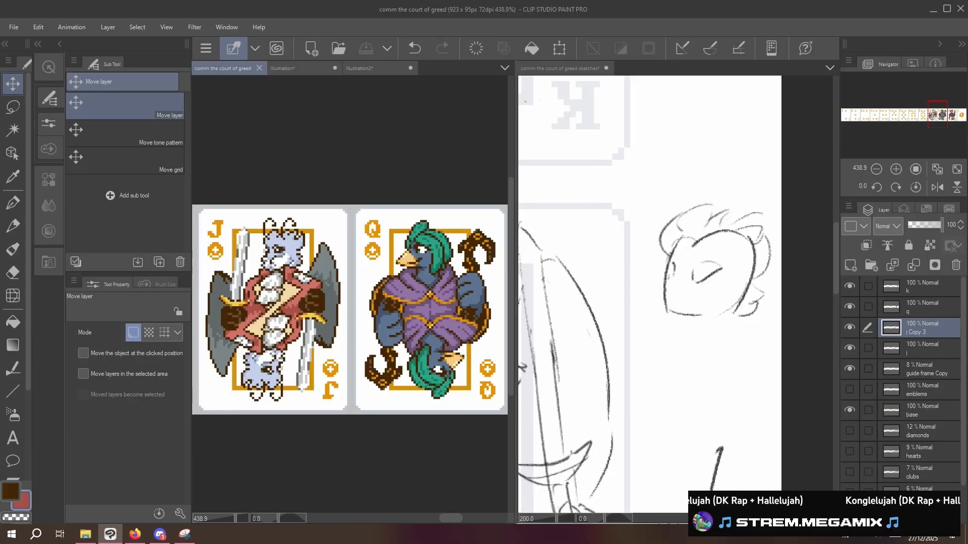